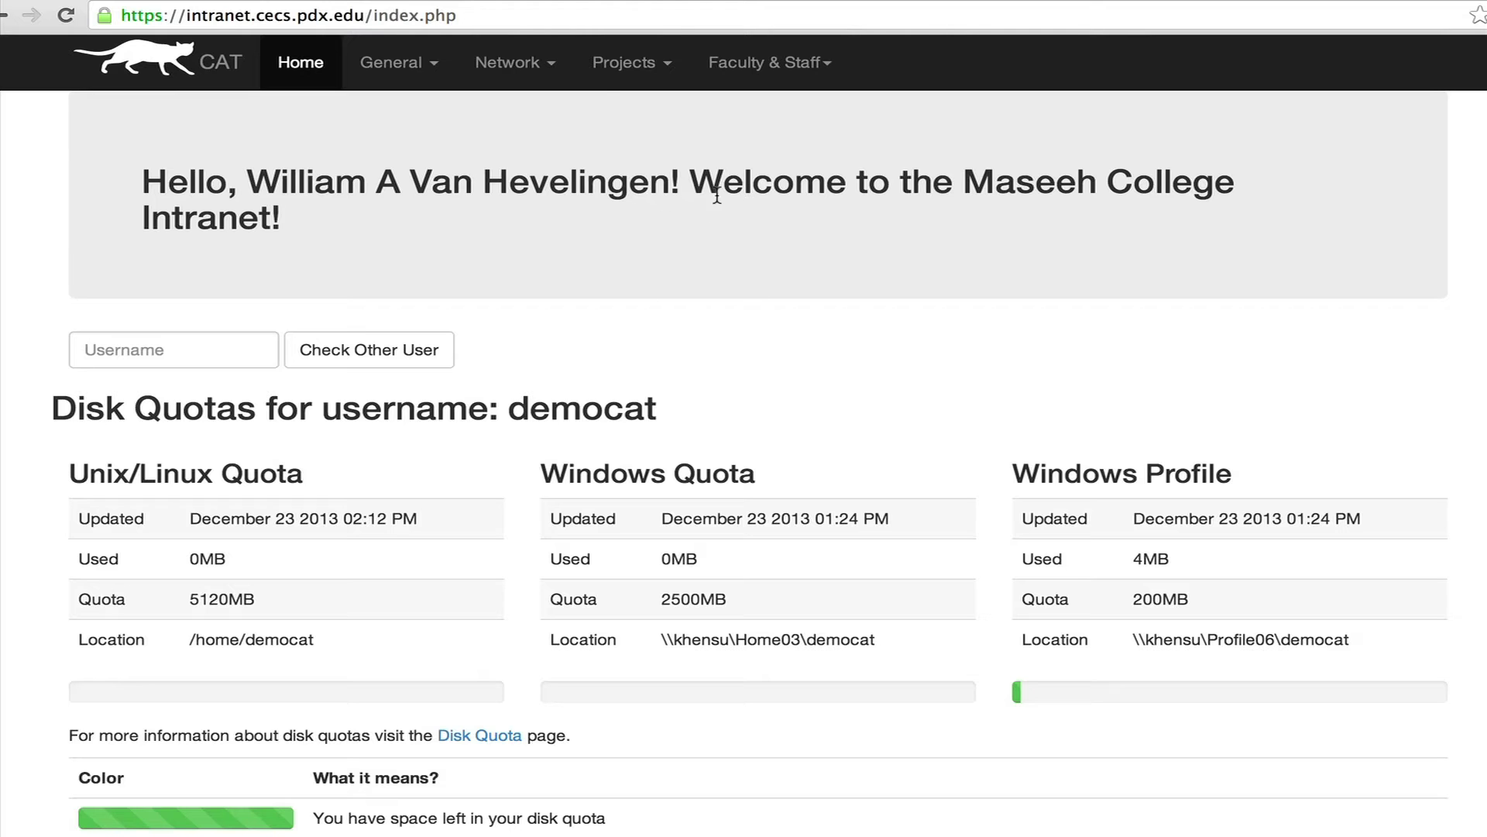
Open the democat-demosvn project page from My Projects in the MCECS Intranet.
click(612, 70)
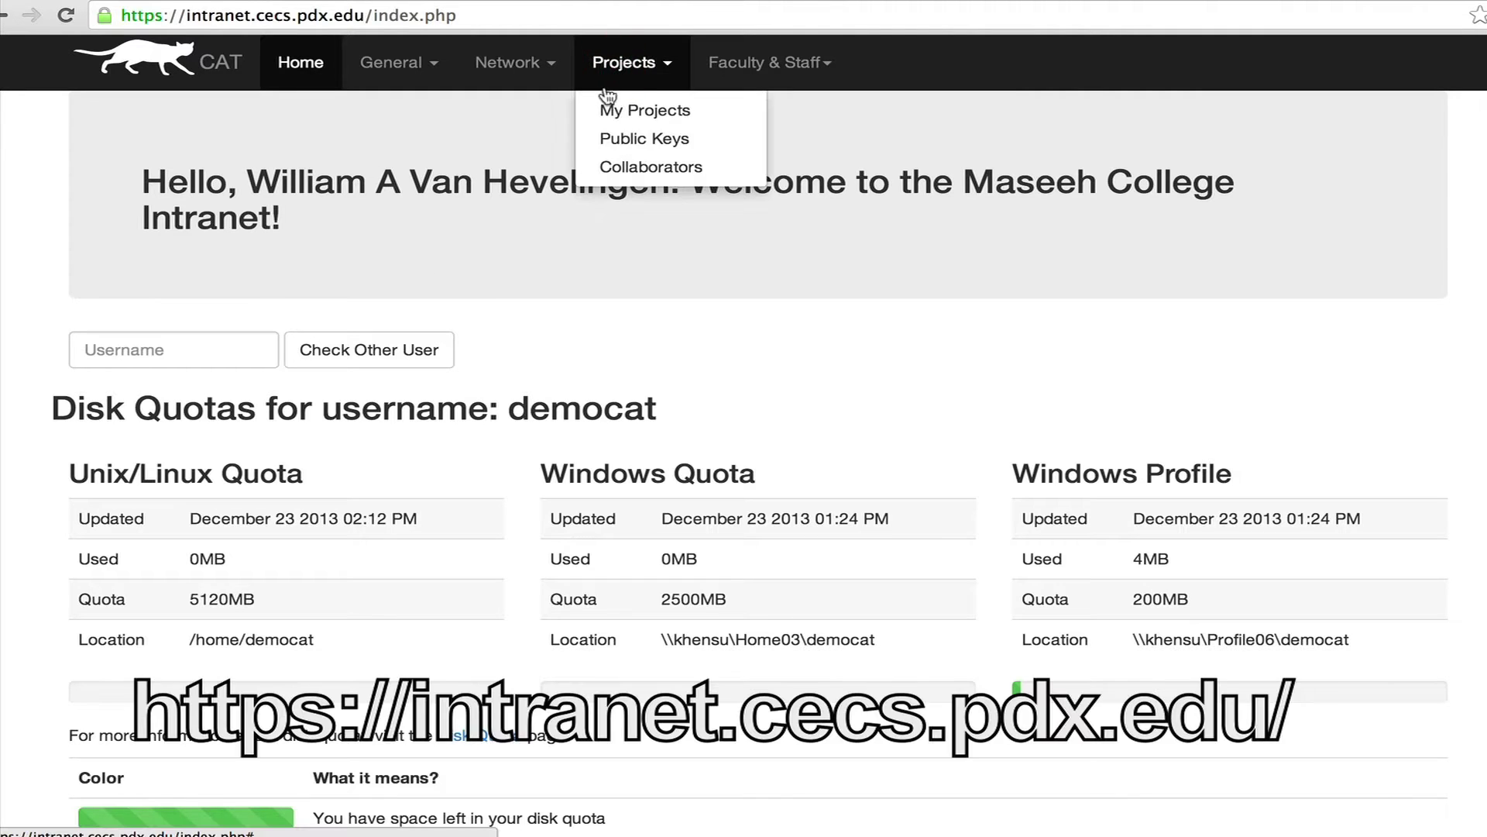
click(692, 110)
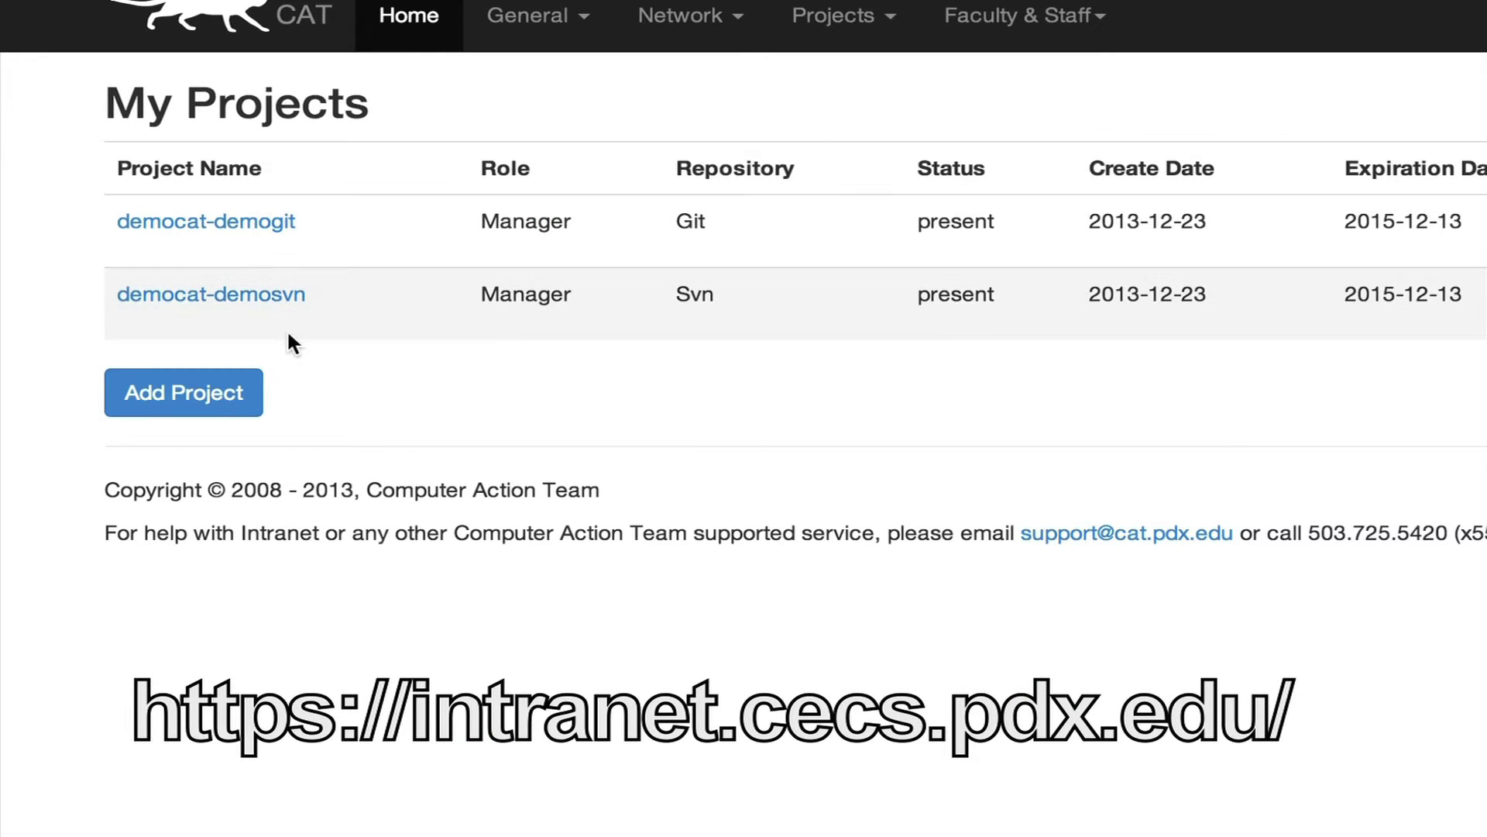
click(238, 298)
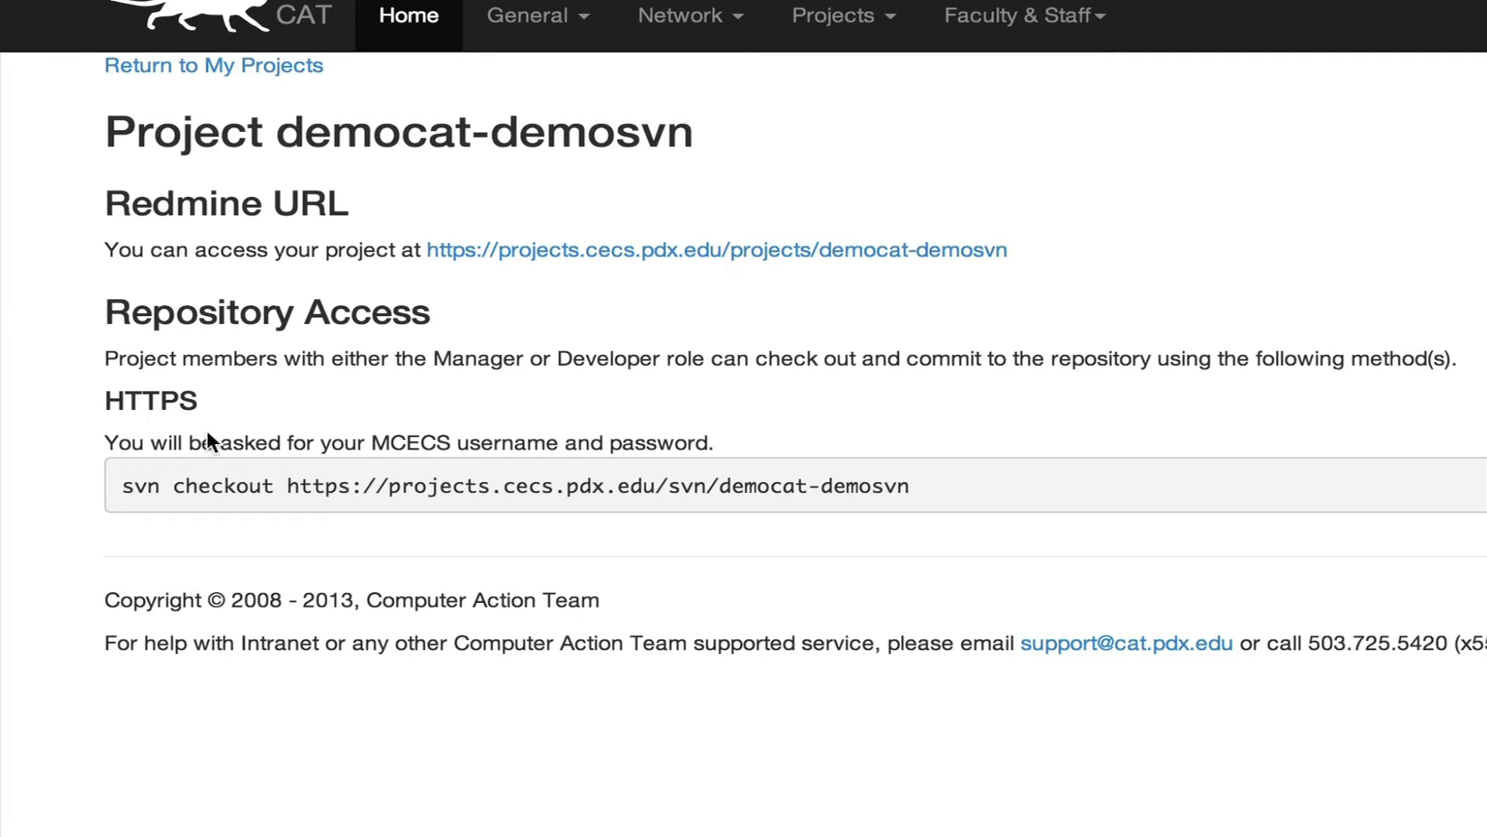
Select and copy the project's svn checkout command.
drag(121, 485, 354, 489)
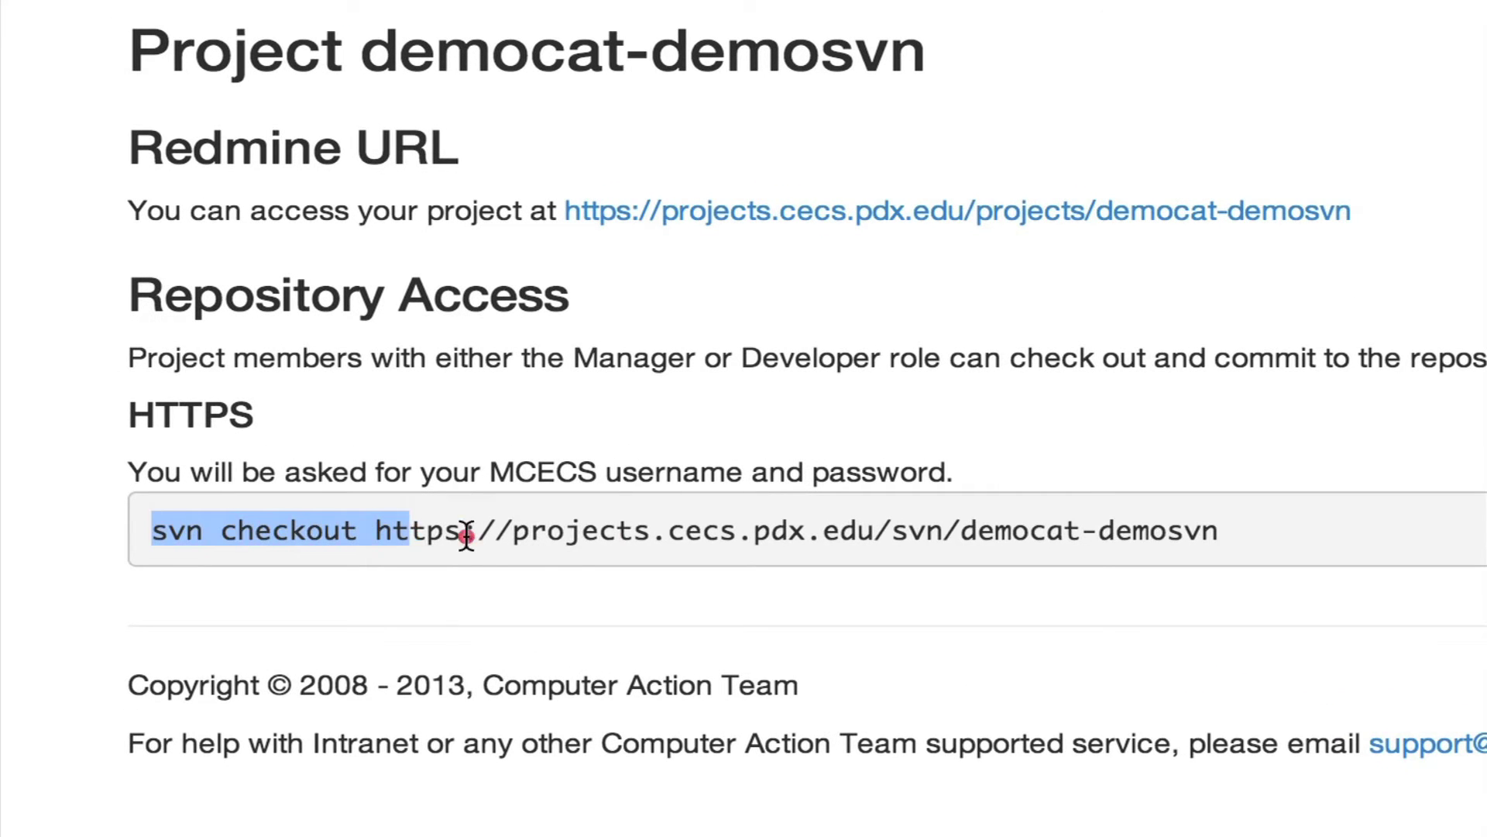
drag(466, 535, 1288, 547)
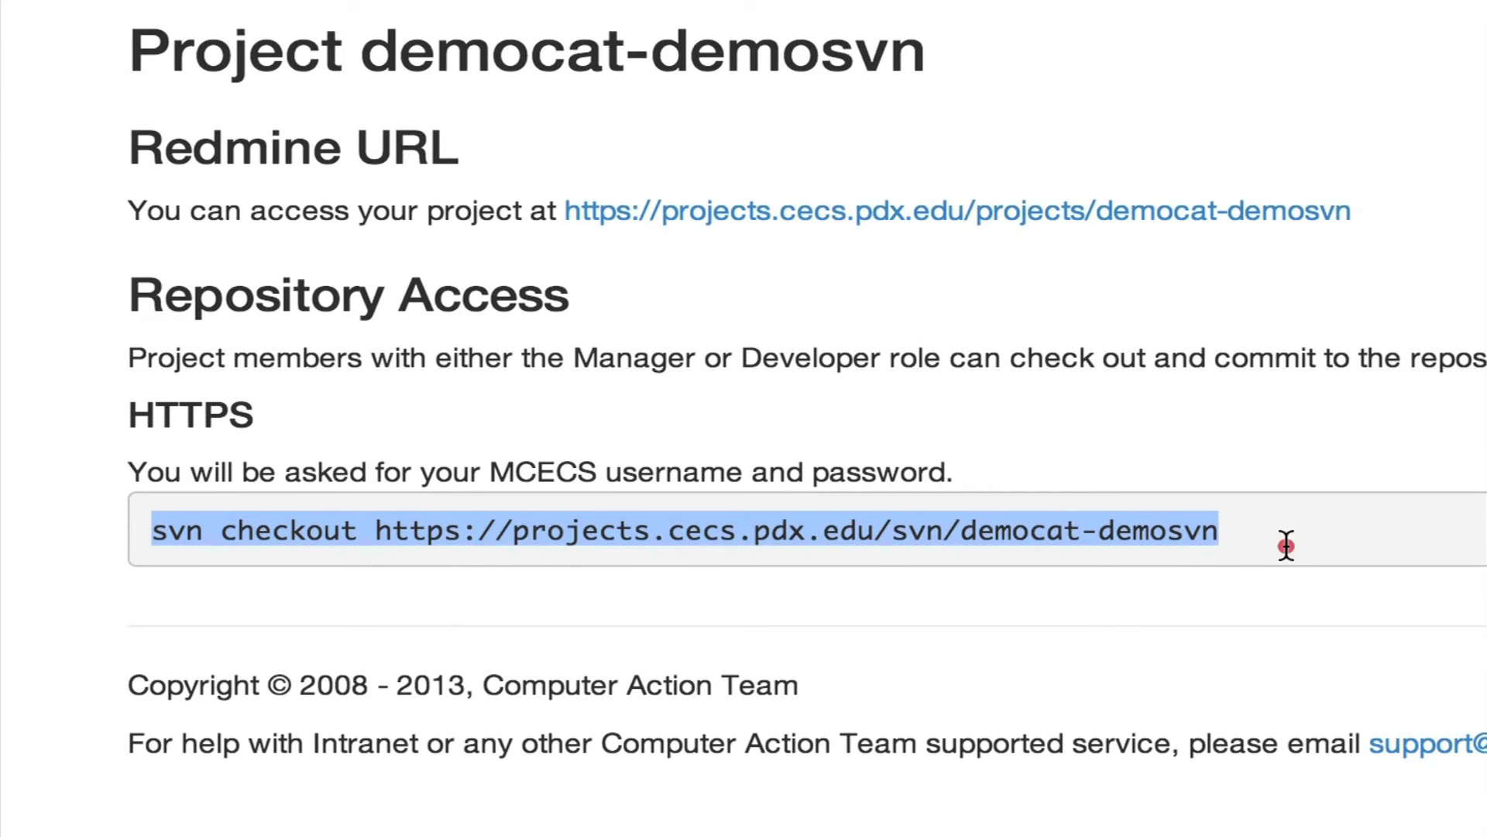
right_click(1145, 539)
click(1209, 551)
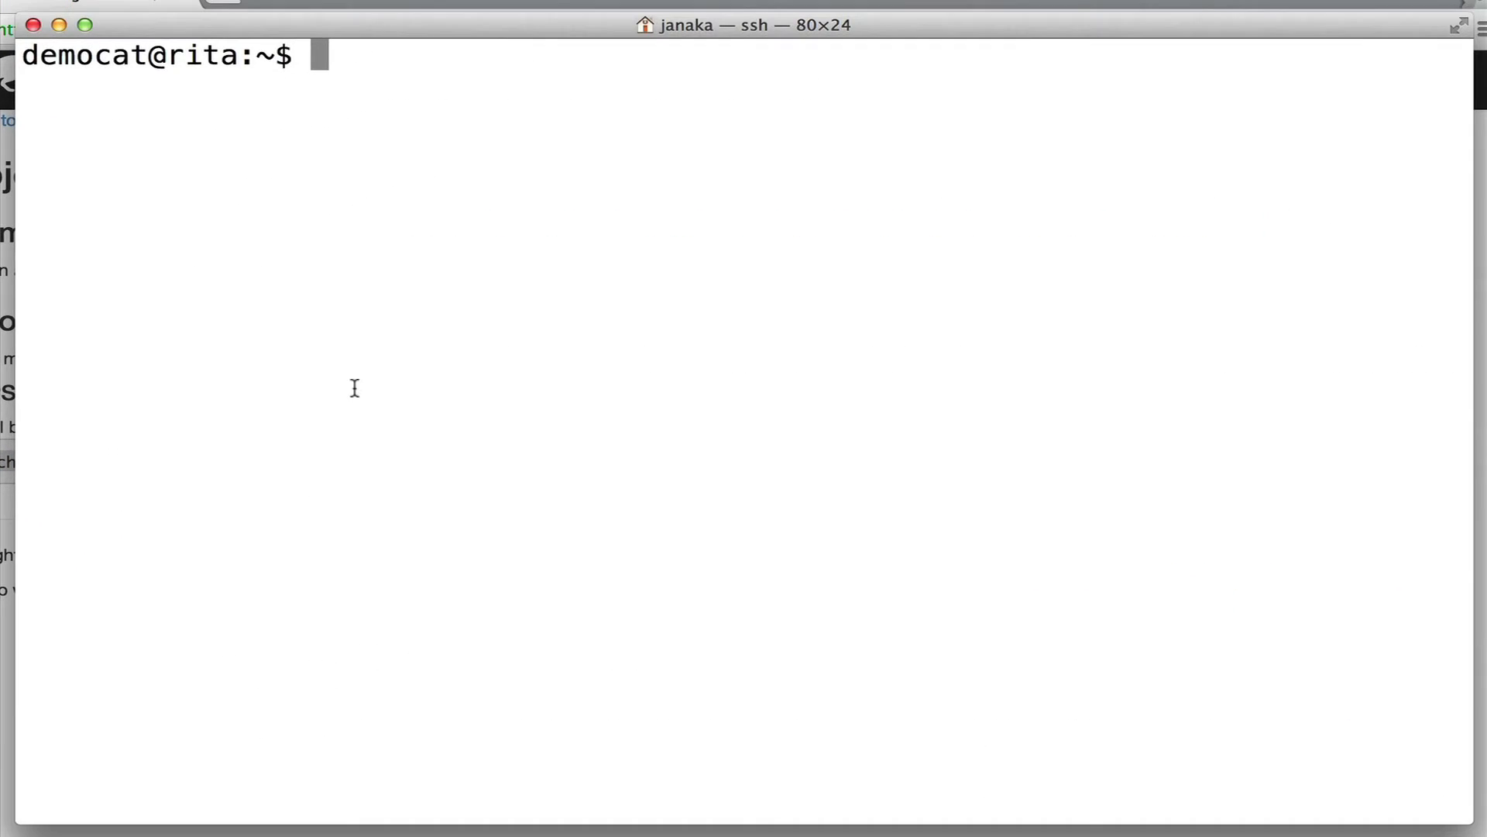
Run the pasted svn checkout command with the account password, rerunning it after the 500 error.
right_click(319, 324)
click(371, 358)
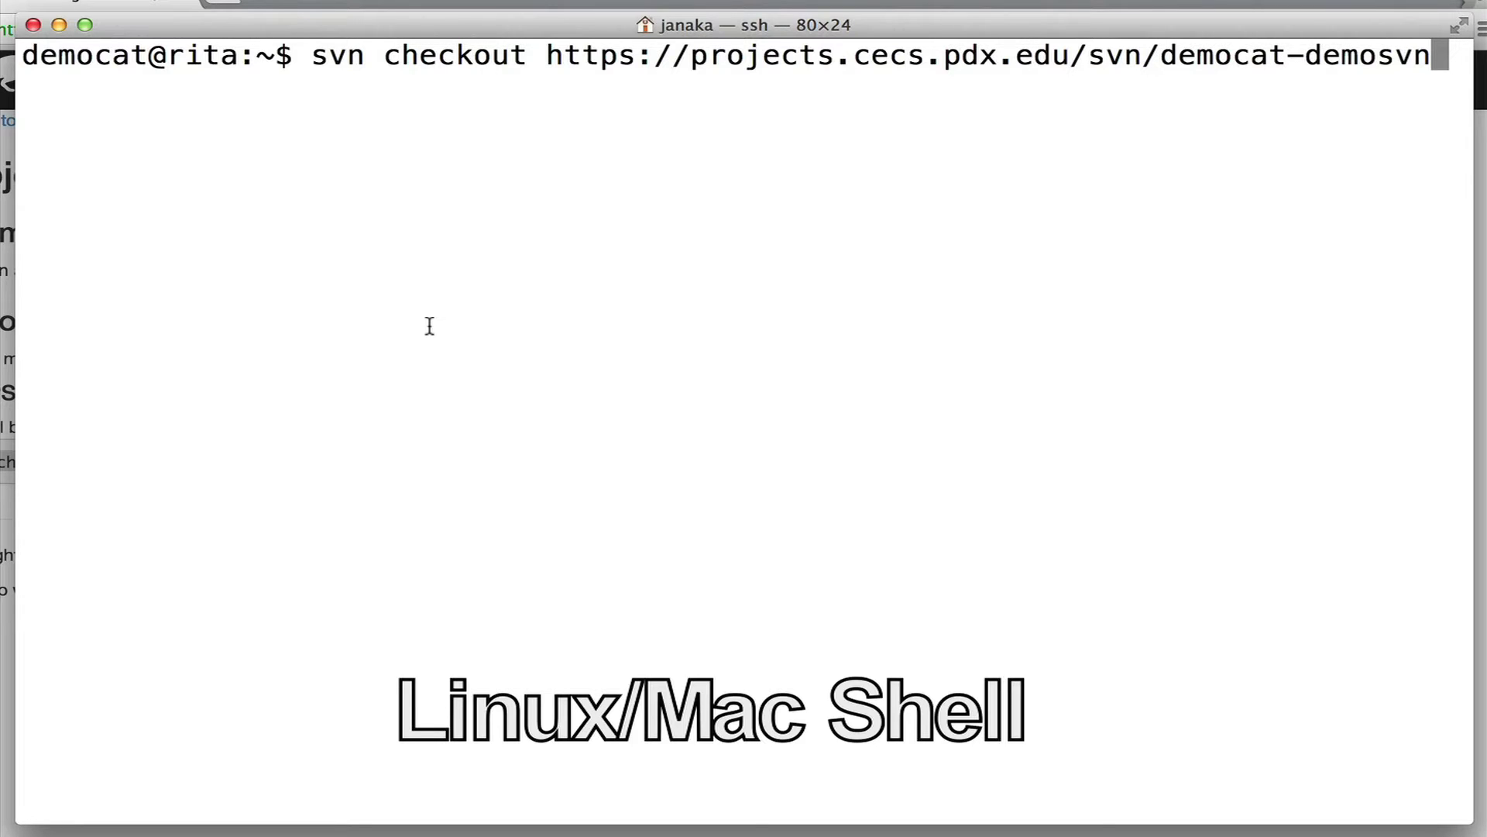
key(Return)
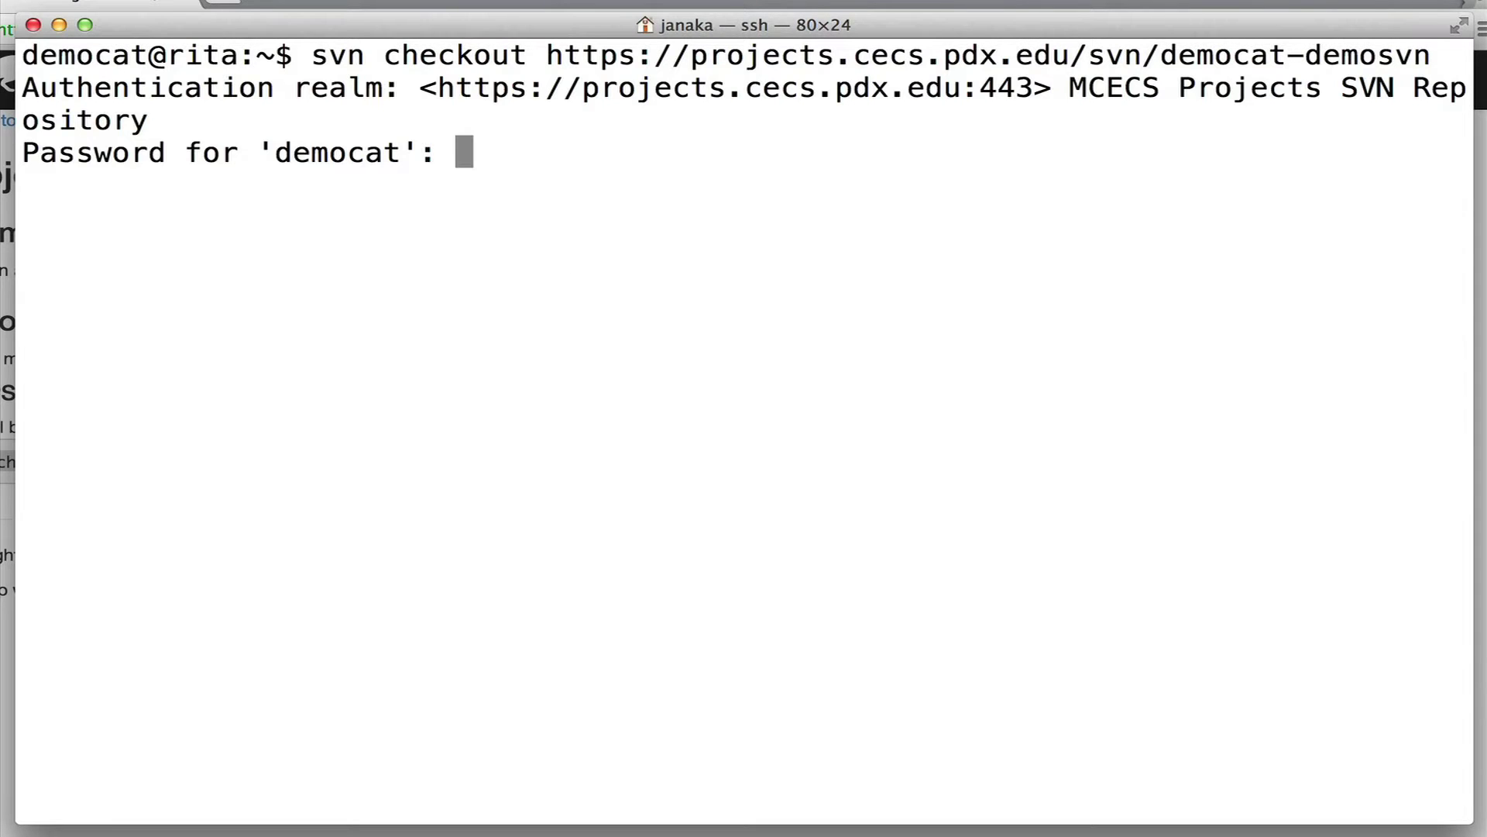
key(Return)
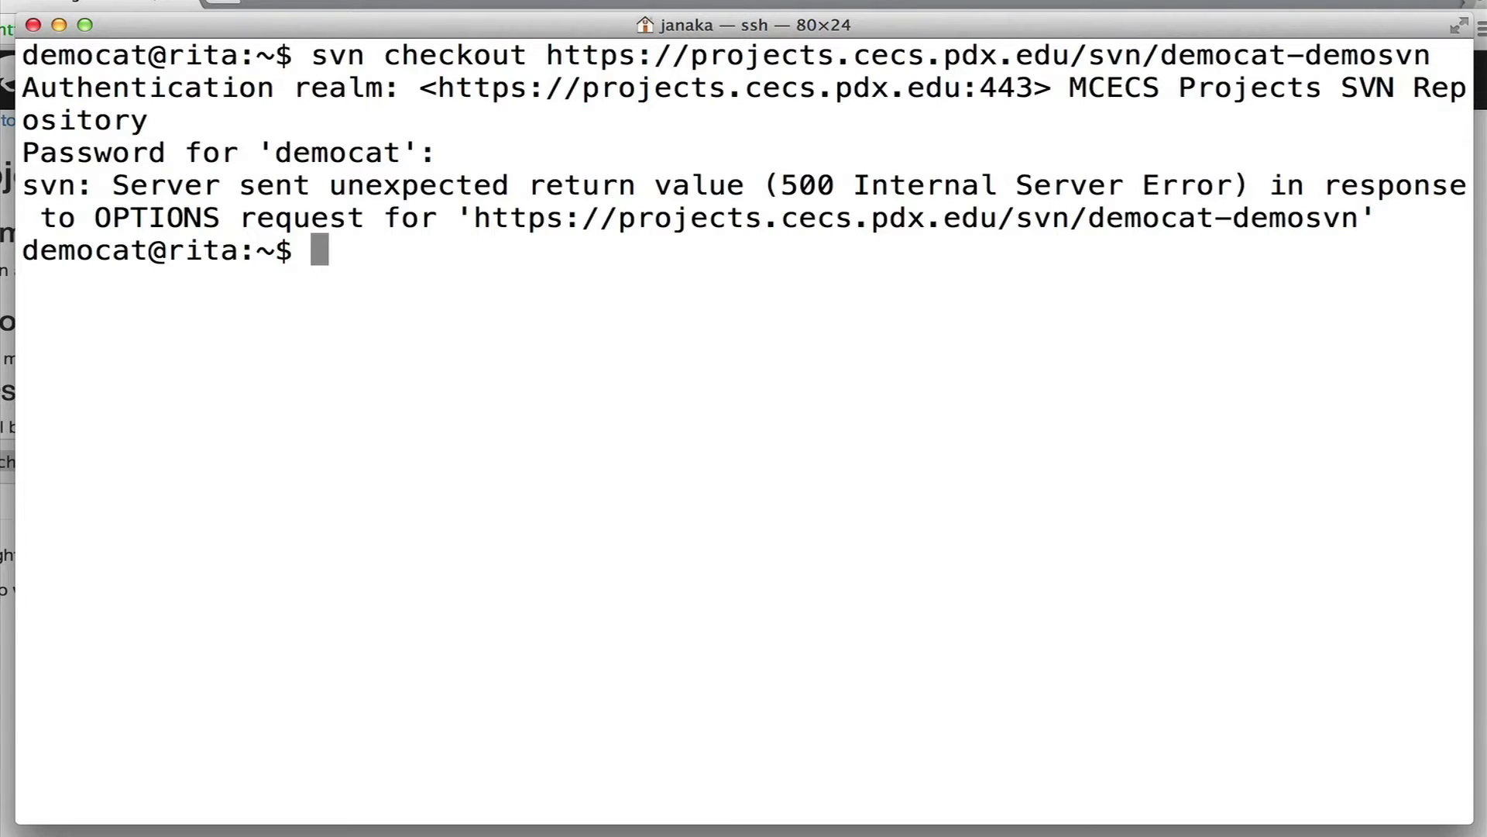
key(Up)
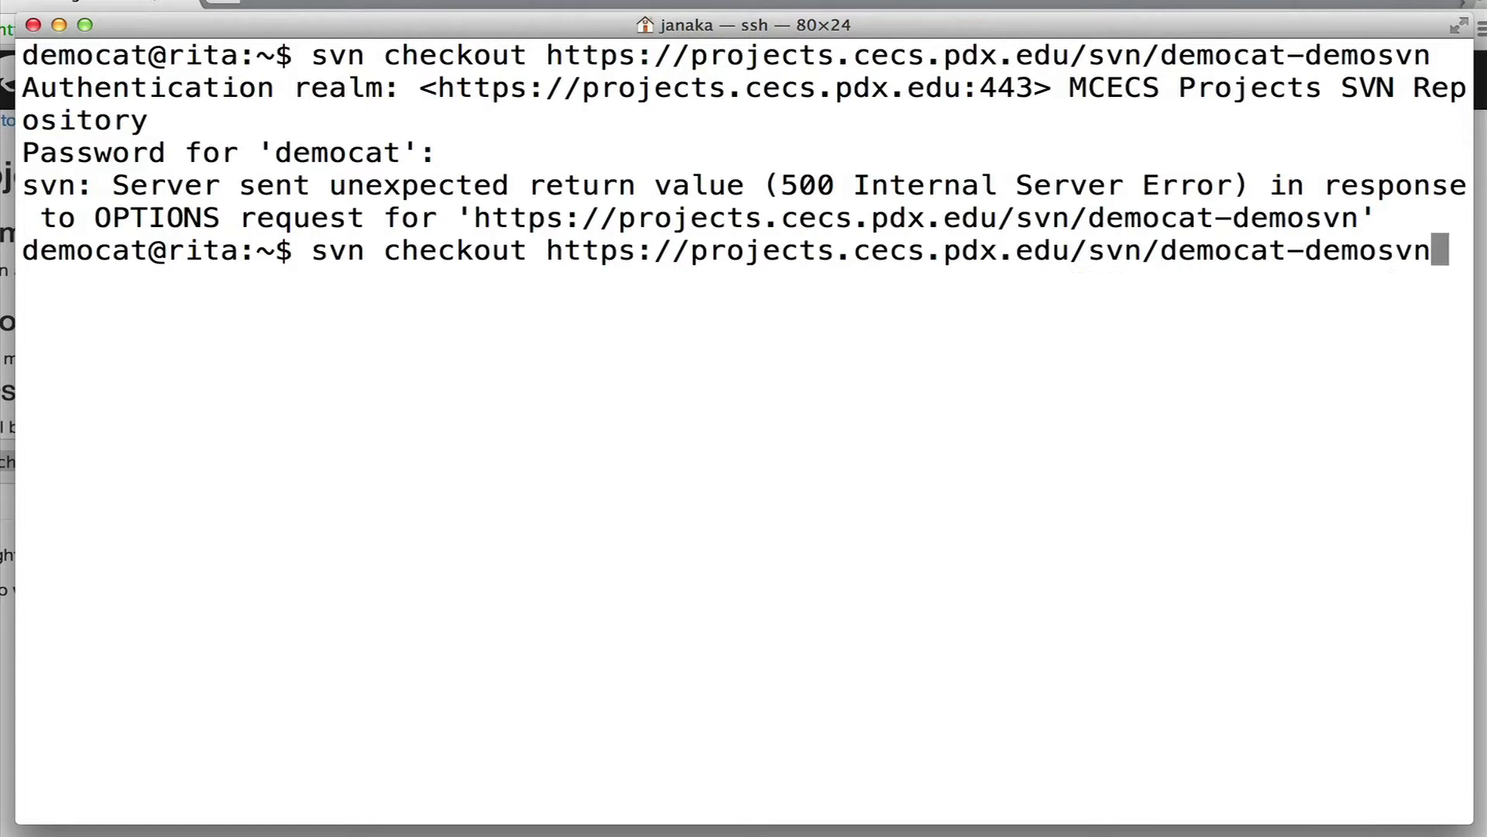
key(Return)
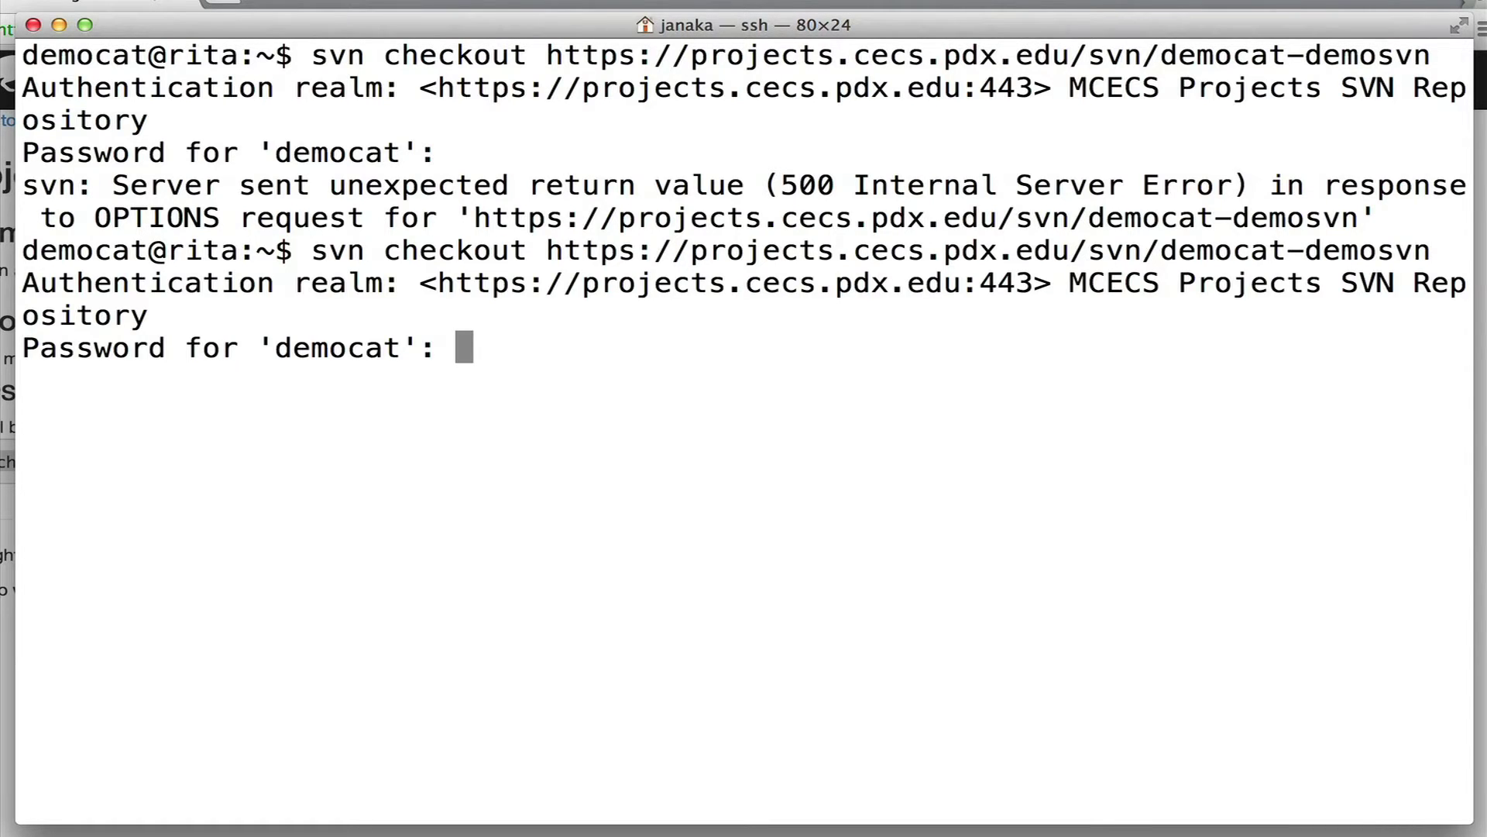
key(Return)
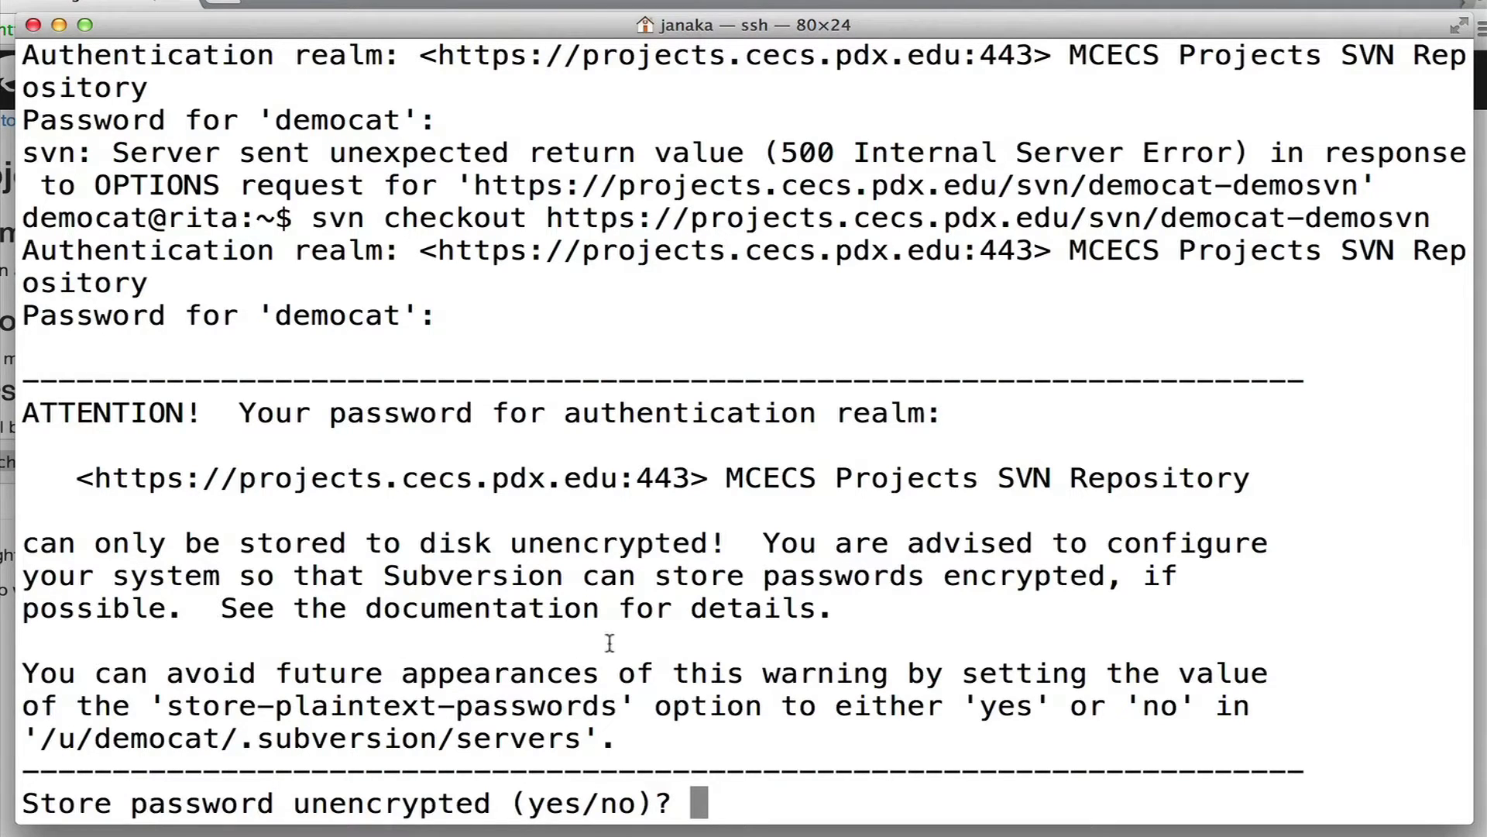
Answer 'no' twice to storing the password unencrypted.
text(no)
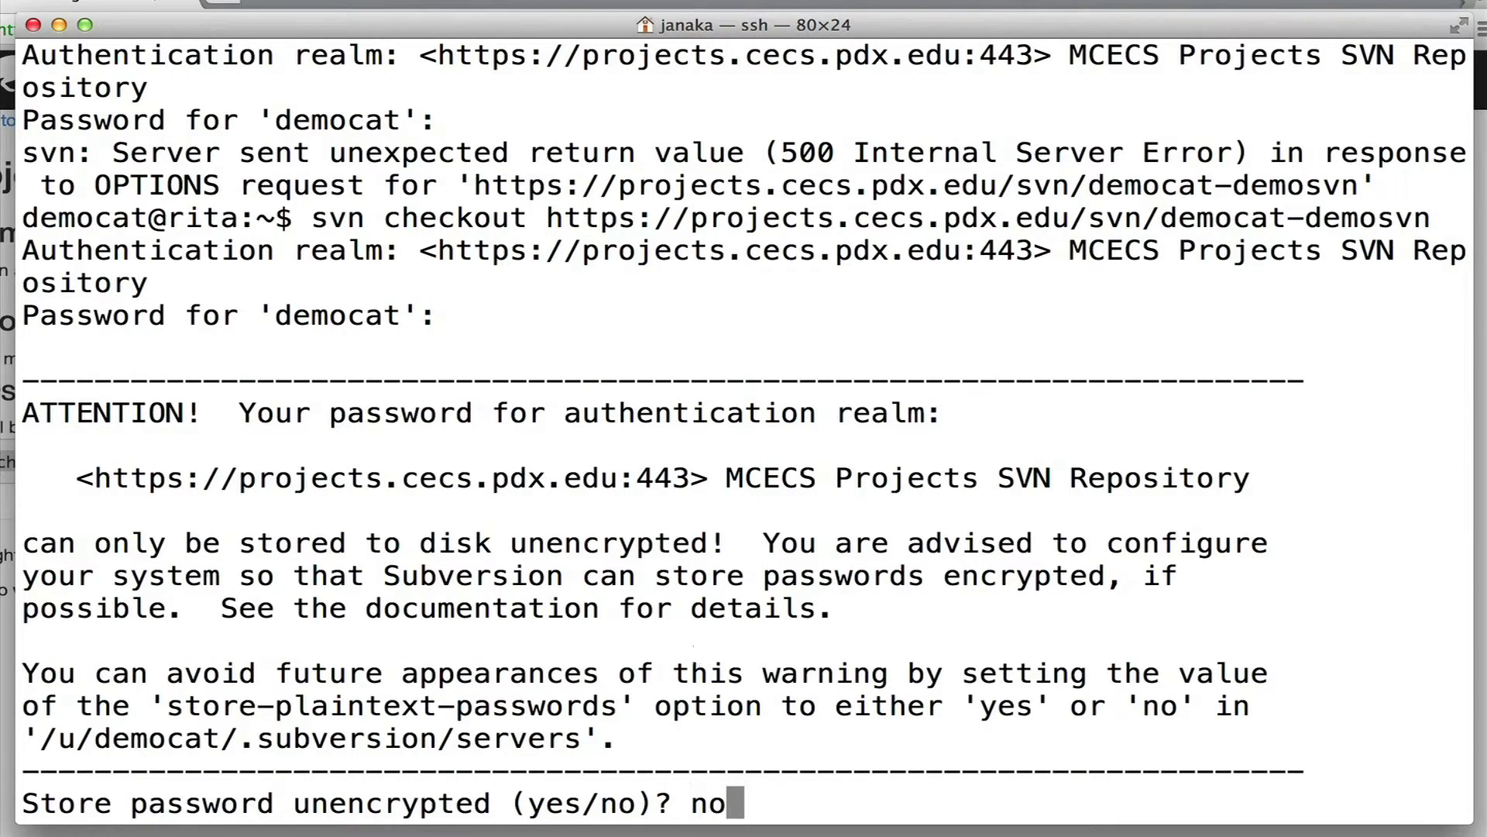
key(Return)
text(no)
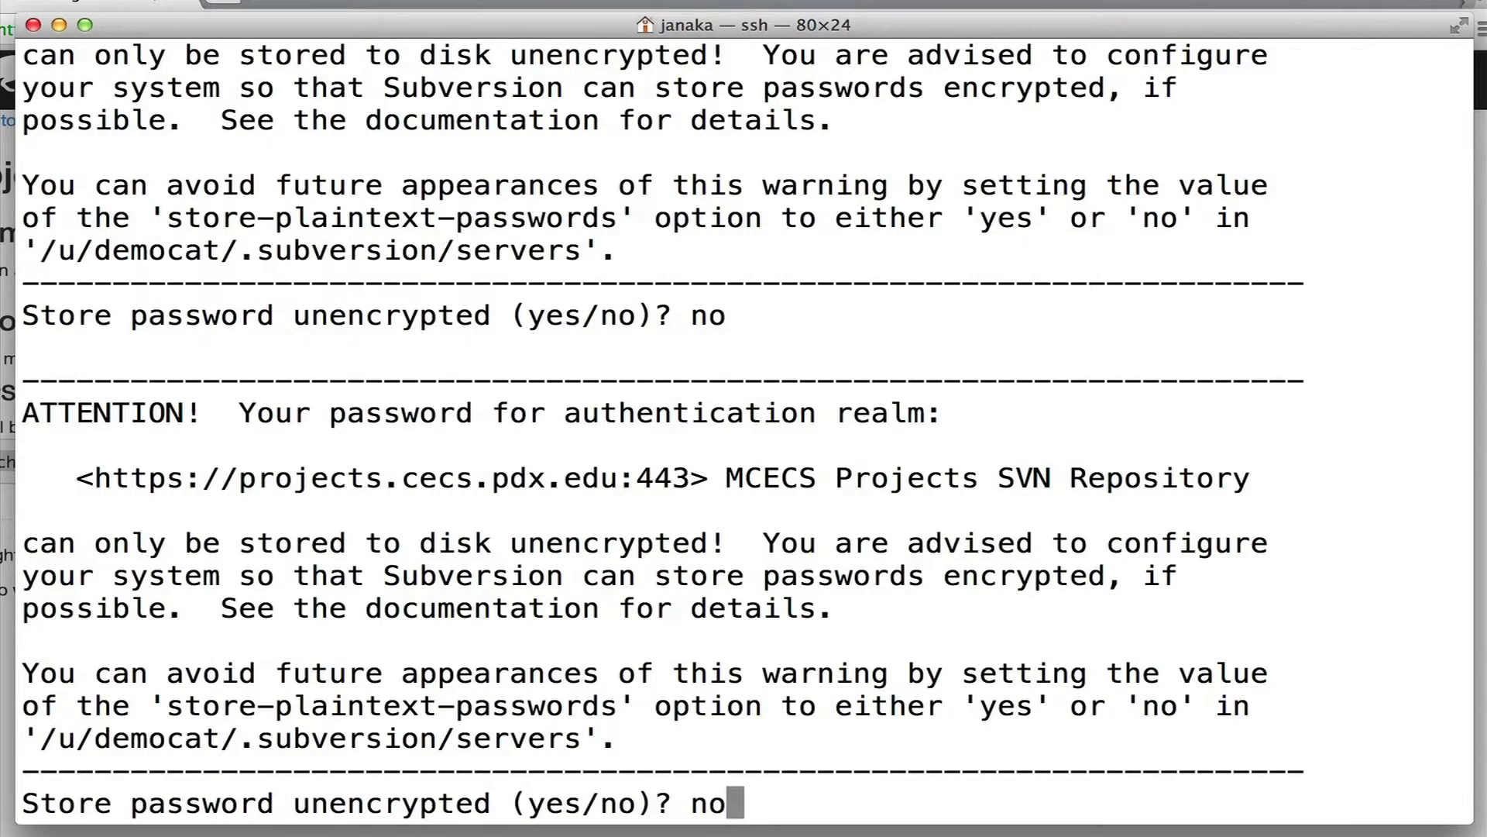
key(Return)
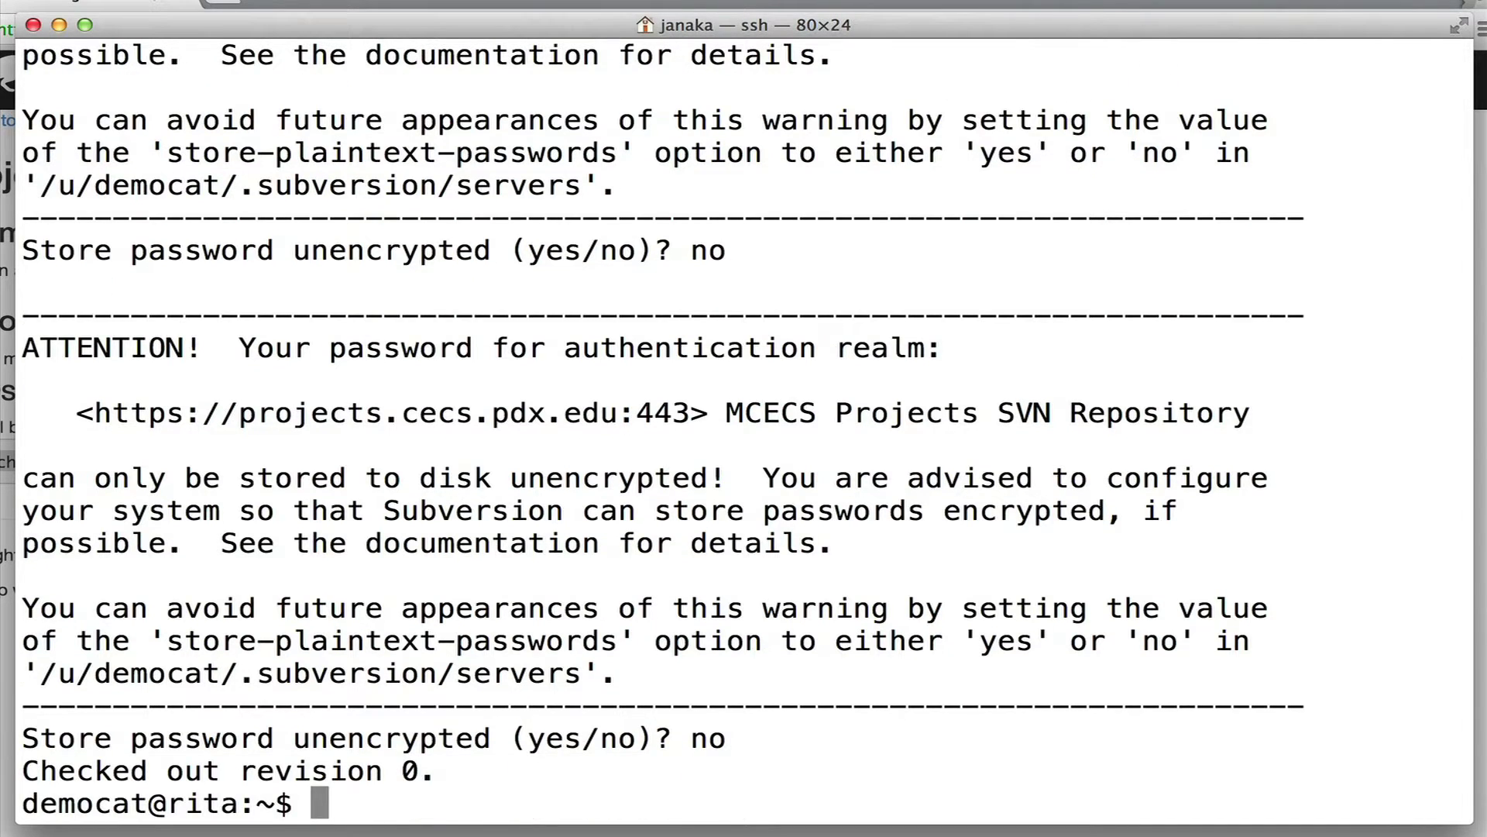
Enter the democat-demosvn working copy folder and list its contents.
text(cd d)
key(Tab)
key(BackSpace)
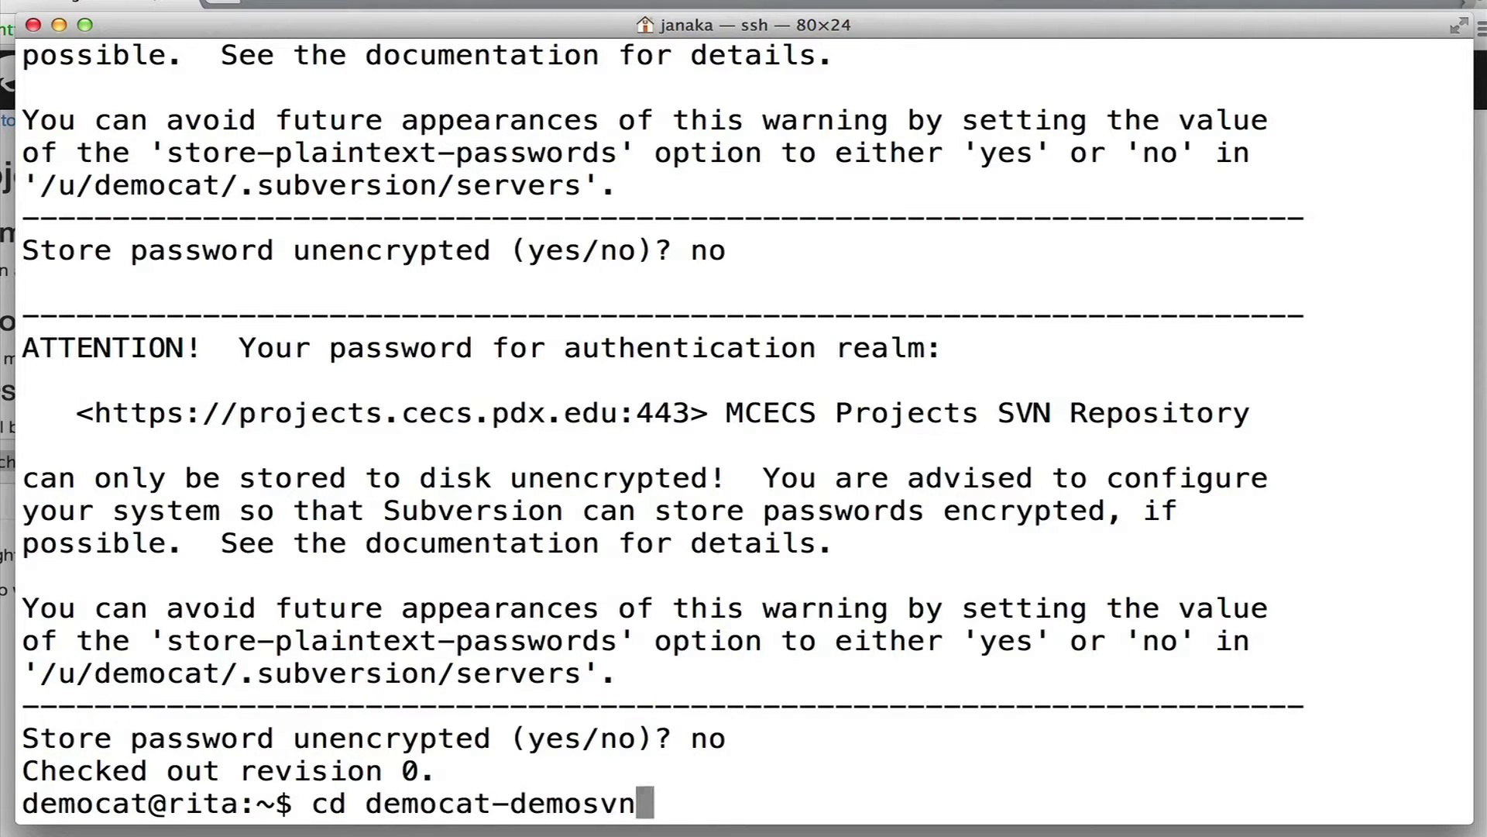
key(Return)
text(ls)
key(Return)
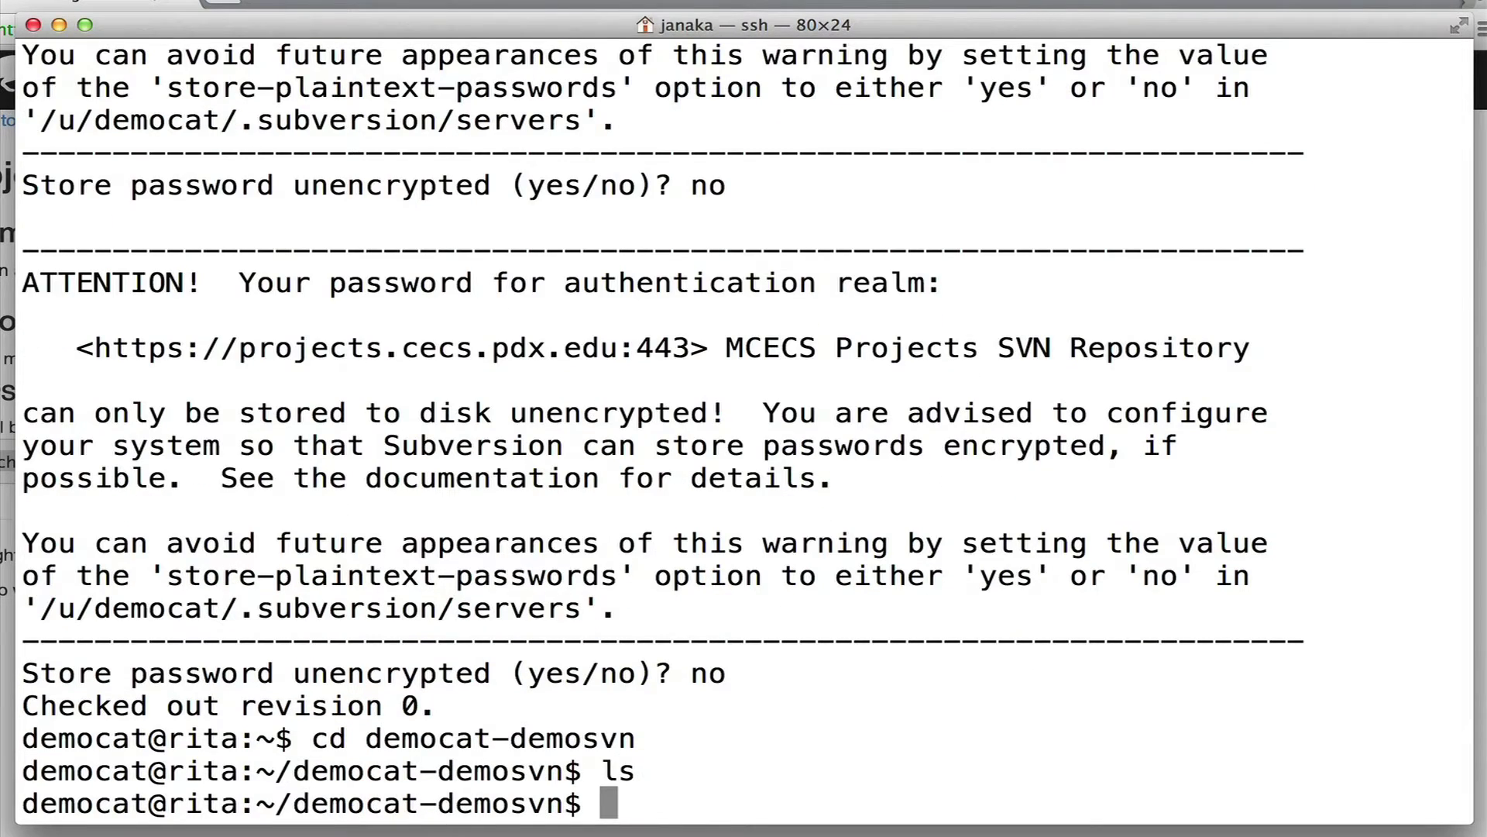
Create testfile containing "Example data" and schedule it with svn add.
text(echo )
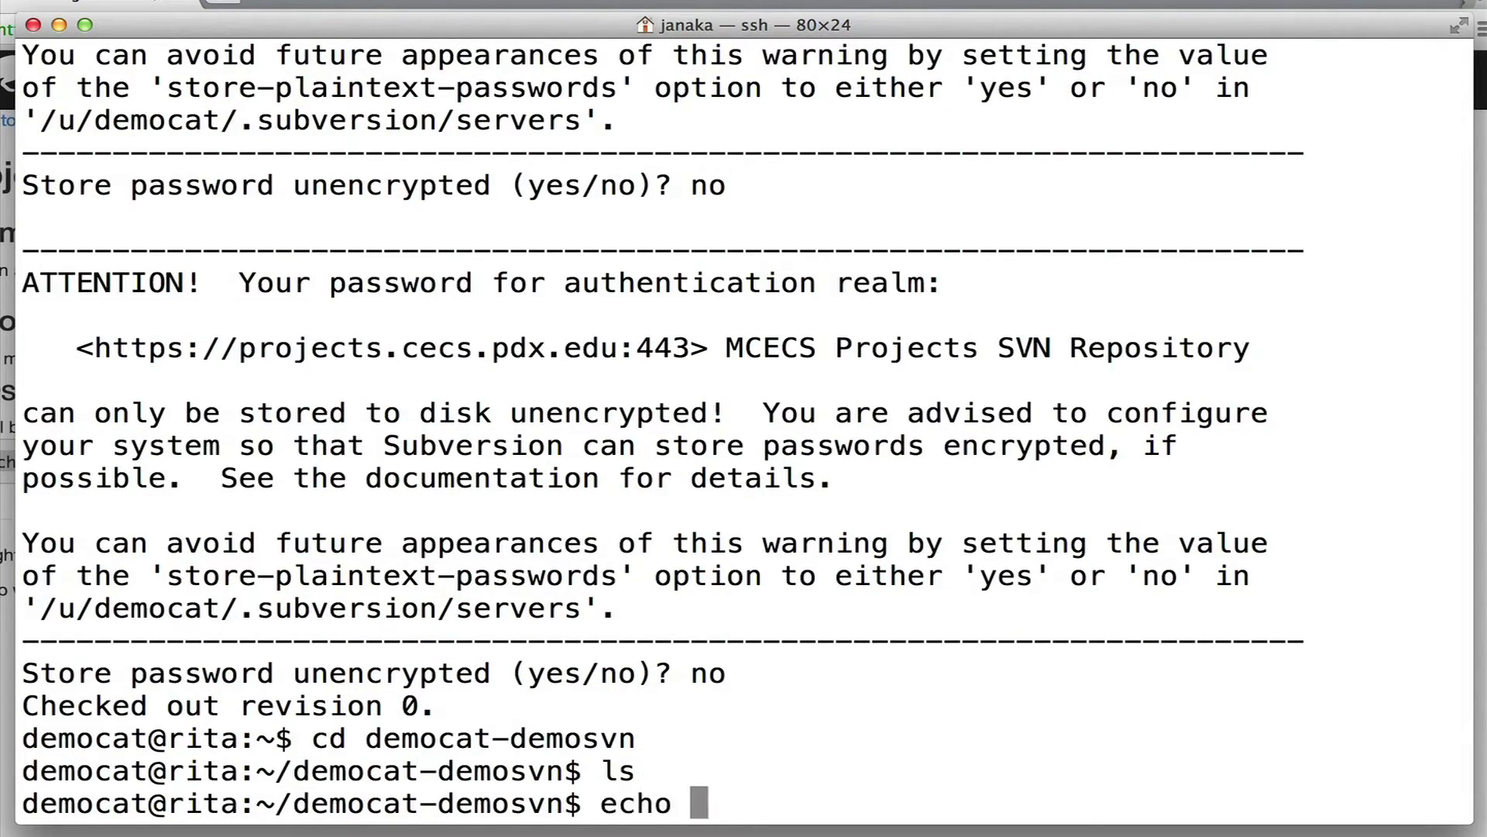
text("Example data" > testfil)
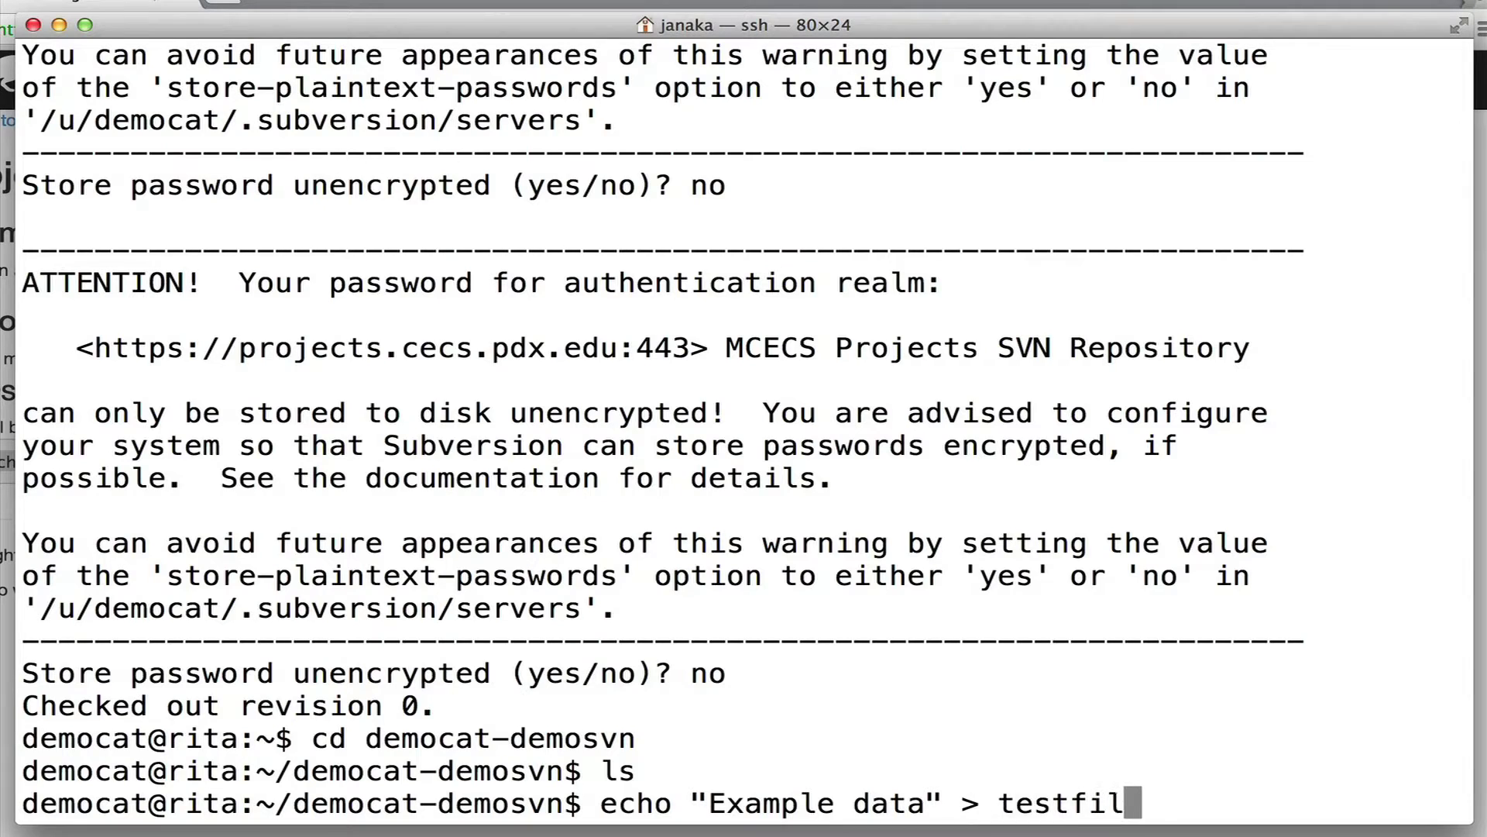
text(e)
key(Return)
text(svan)
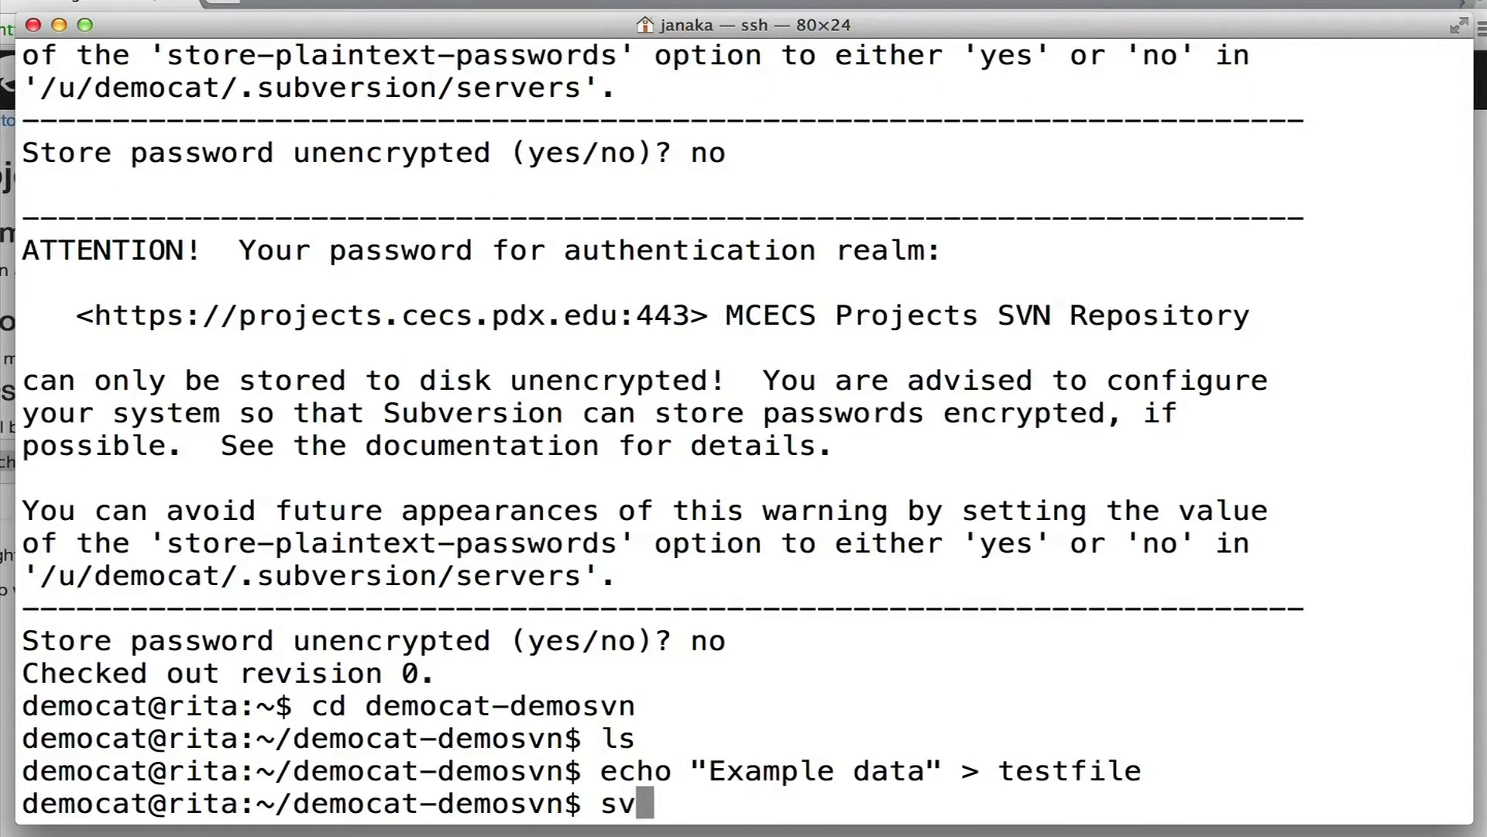
key(BackSpace)
key(BackSpace)
text(n add )
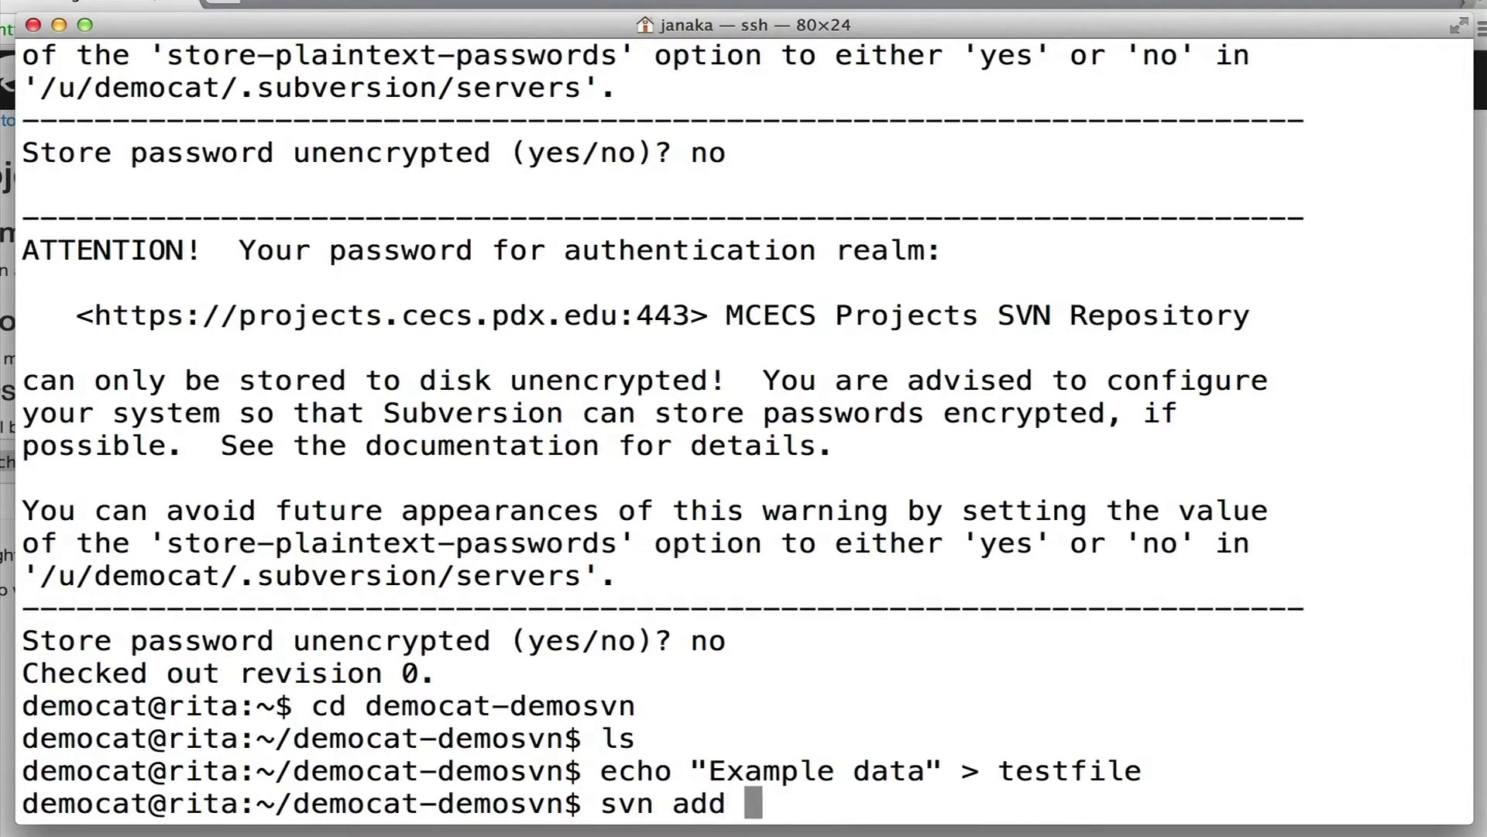
text(testfile)
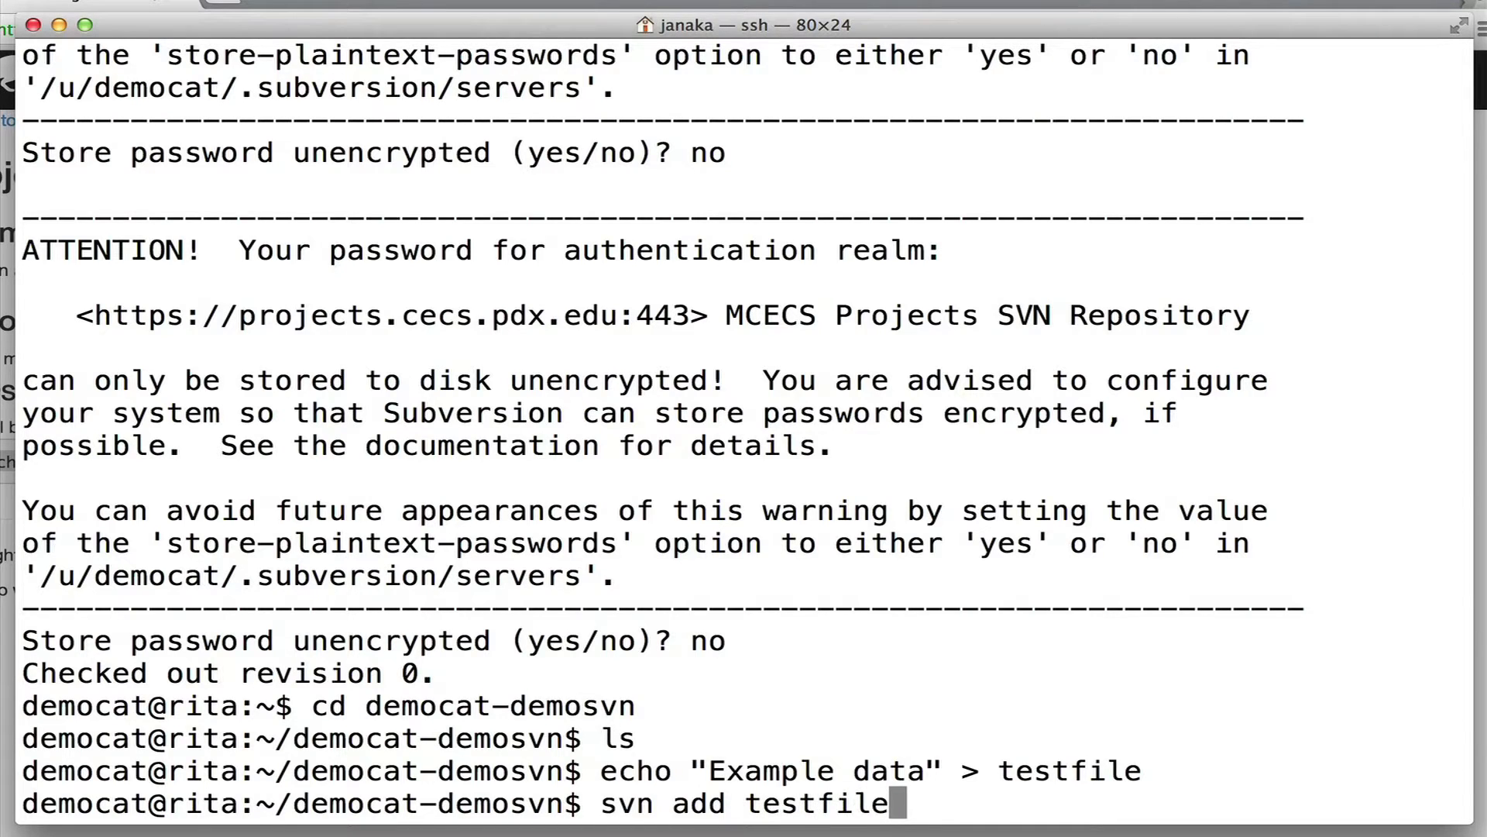
key(Return)
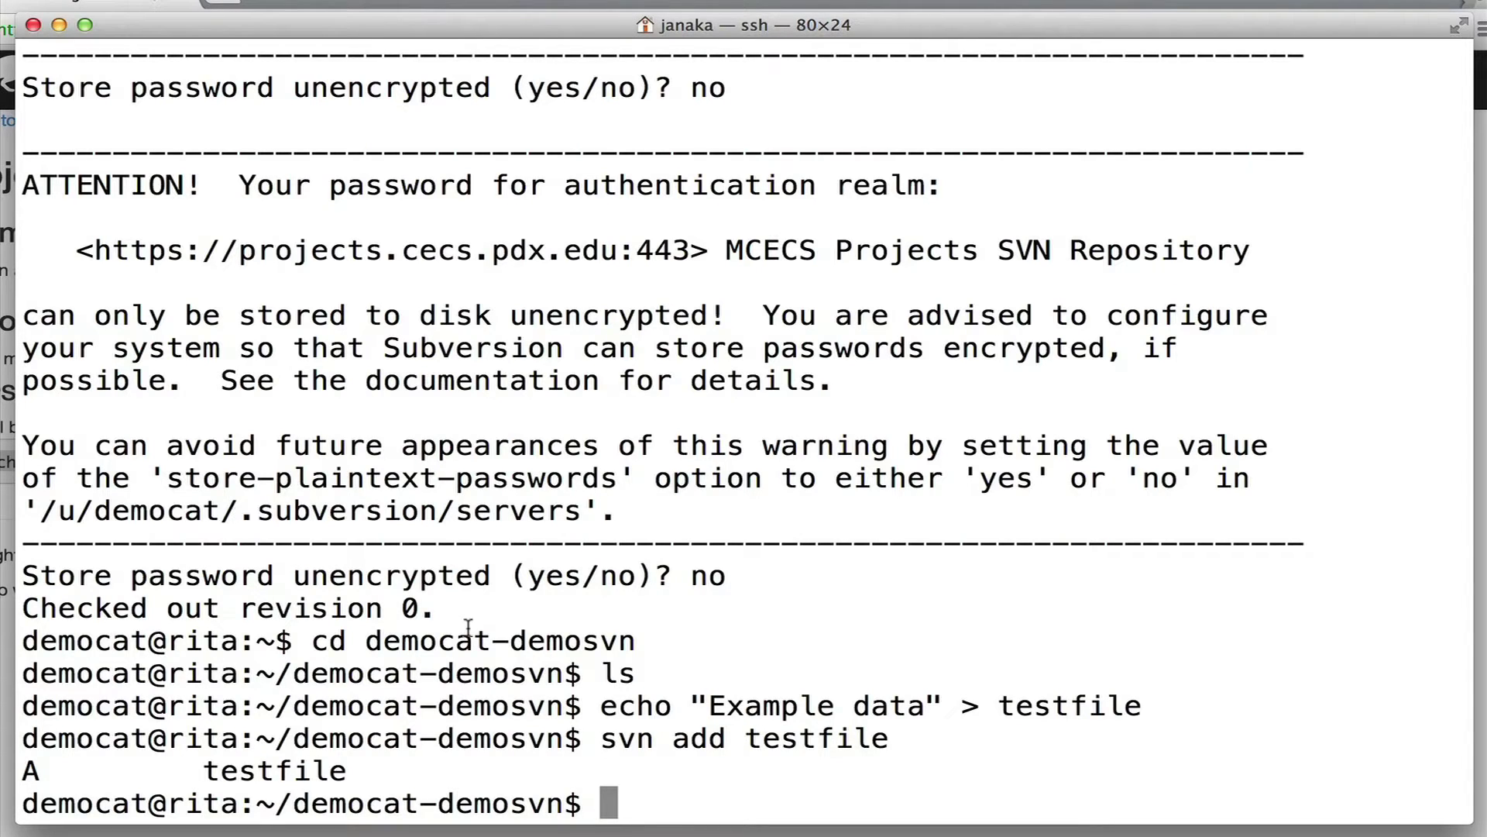
Commit with svn ci using the message 'Initial commit', declining to store the password.
text(svn ci)
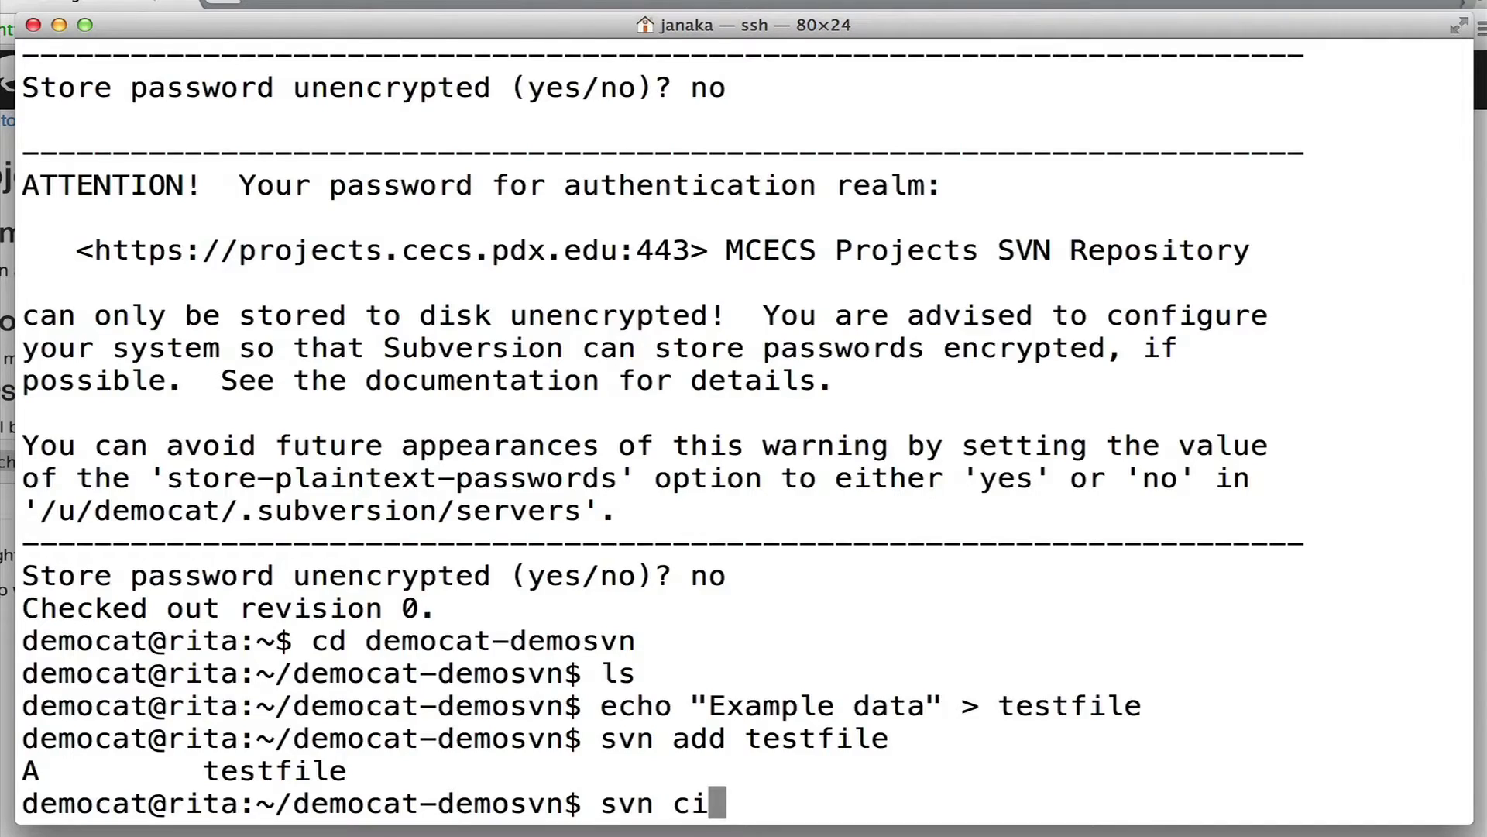
key(Return)
key(i)
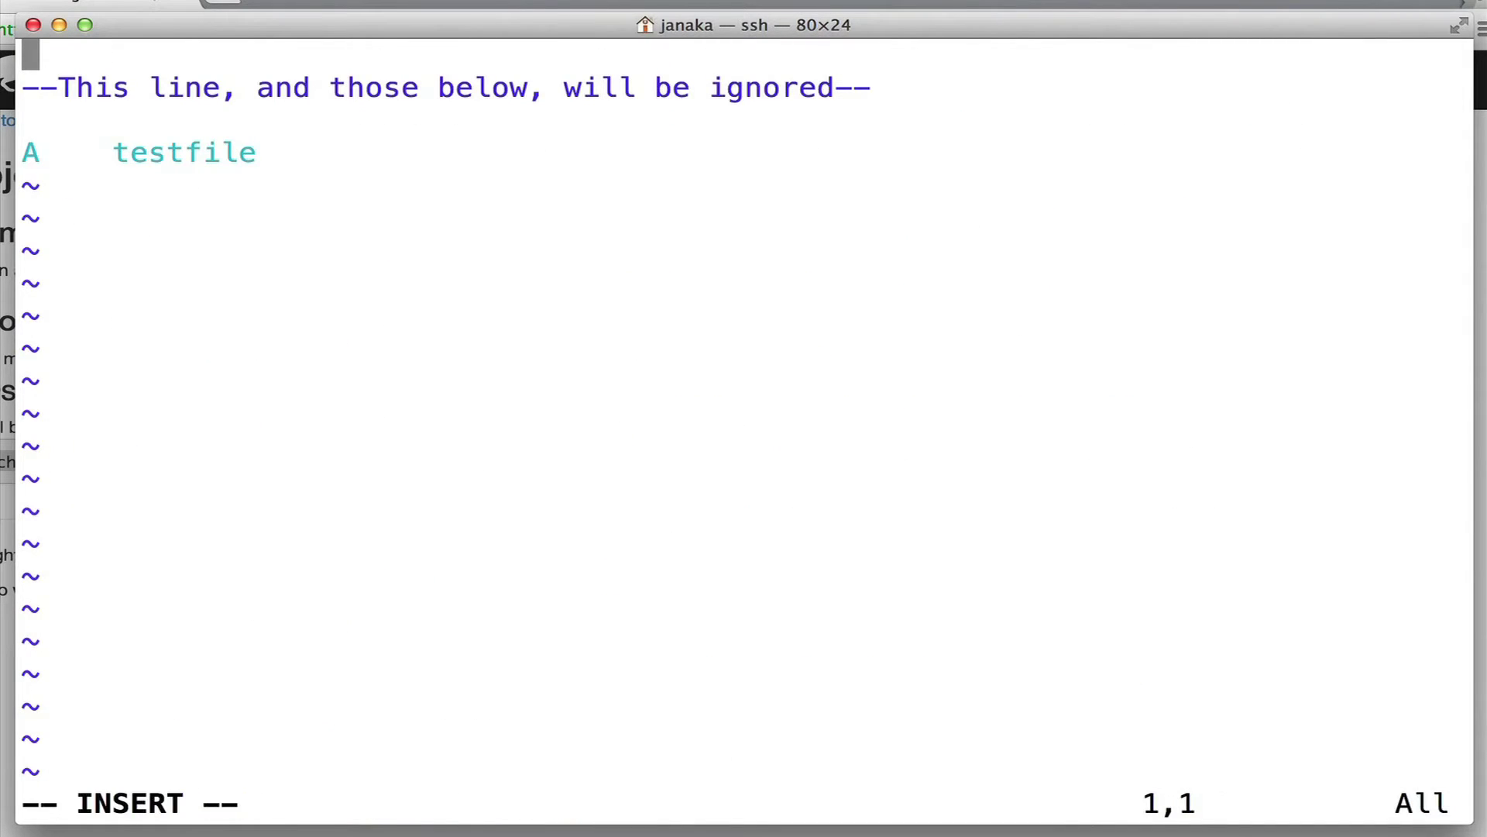
text(Initial commit)
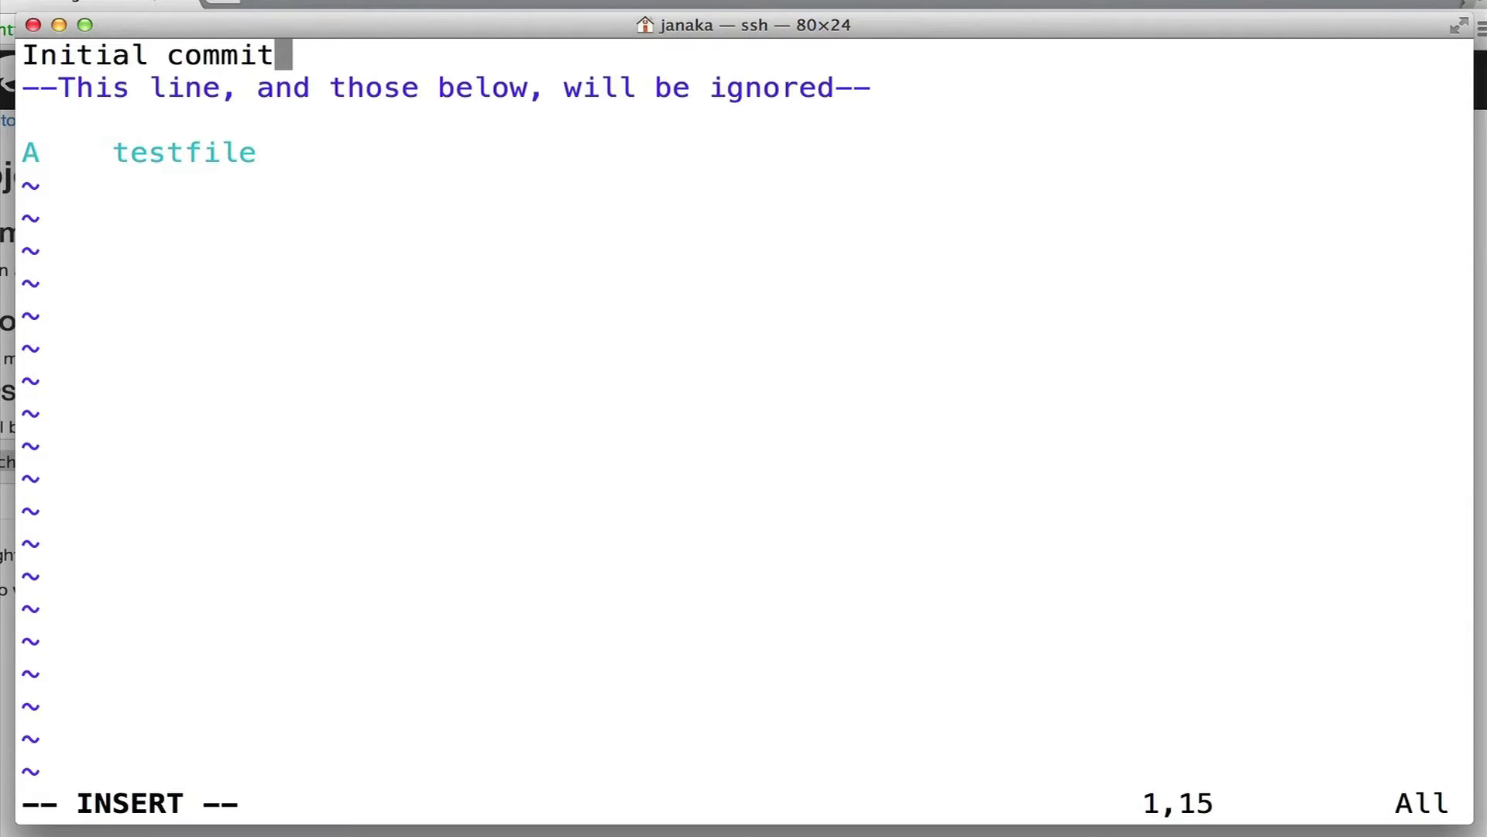
key(Escape)
text(:x)
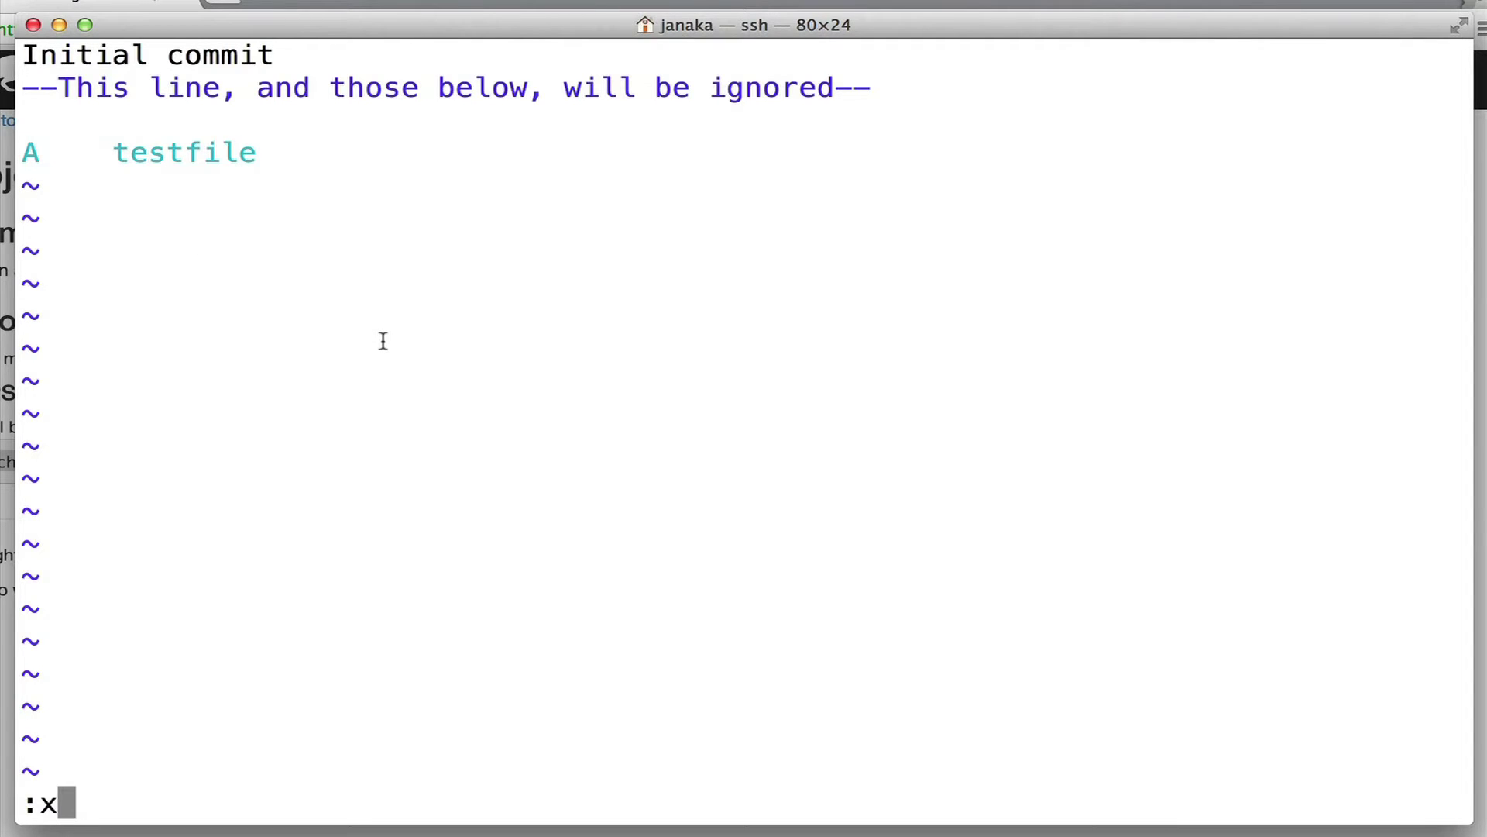
key(Return)
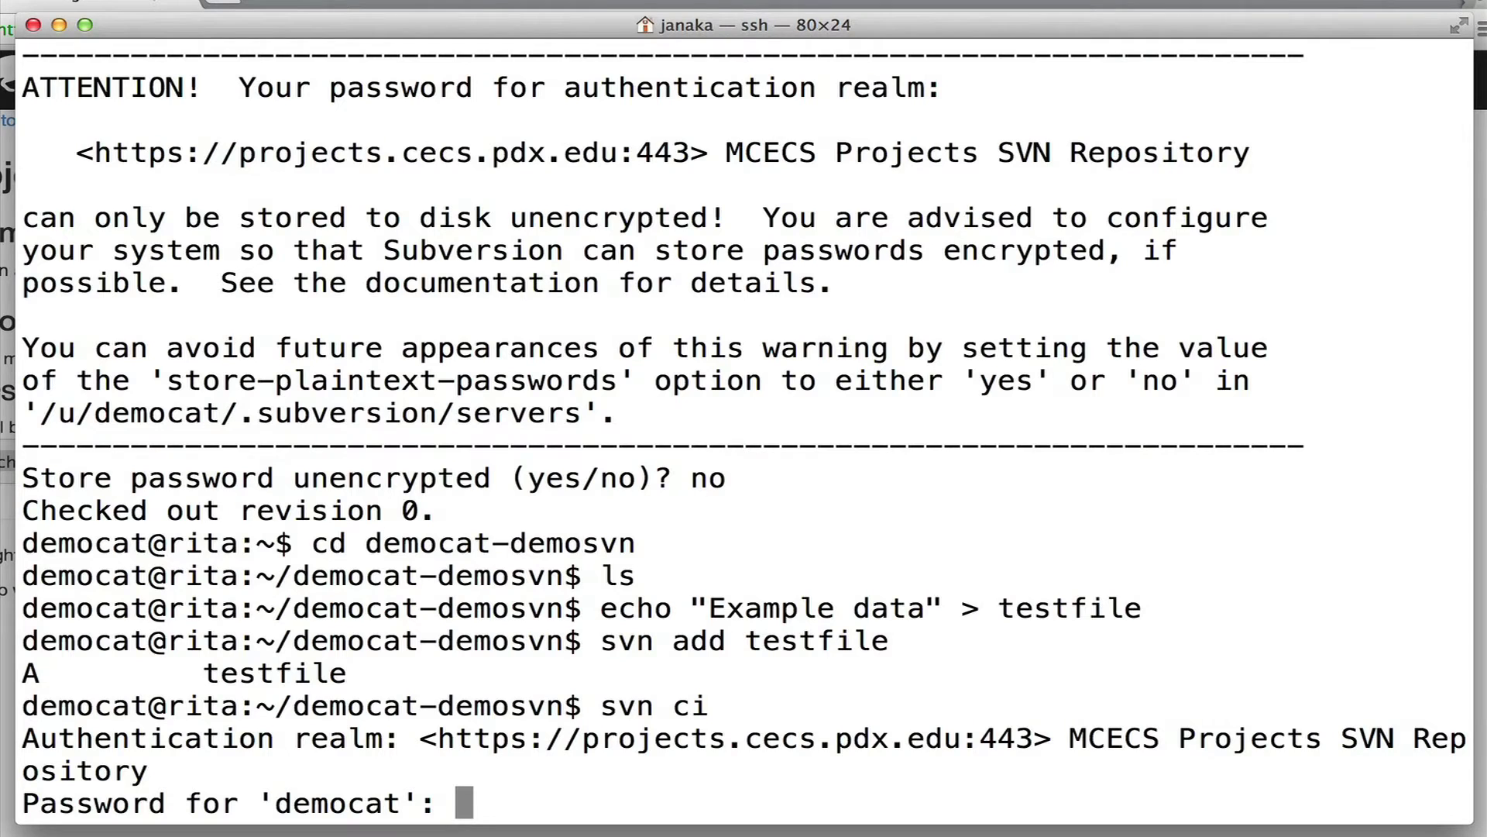
key(Return)
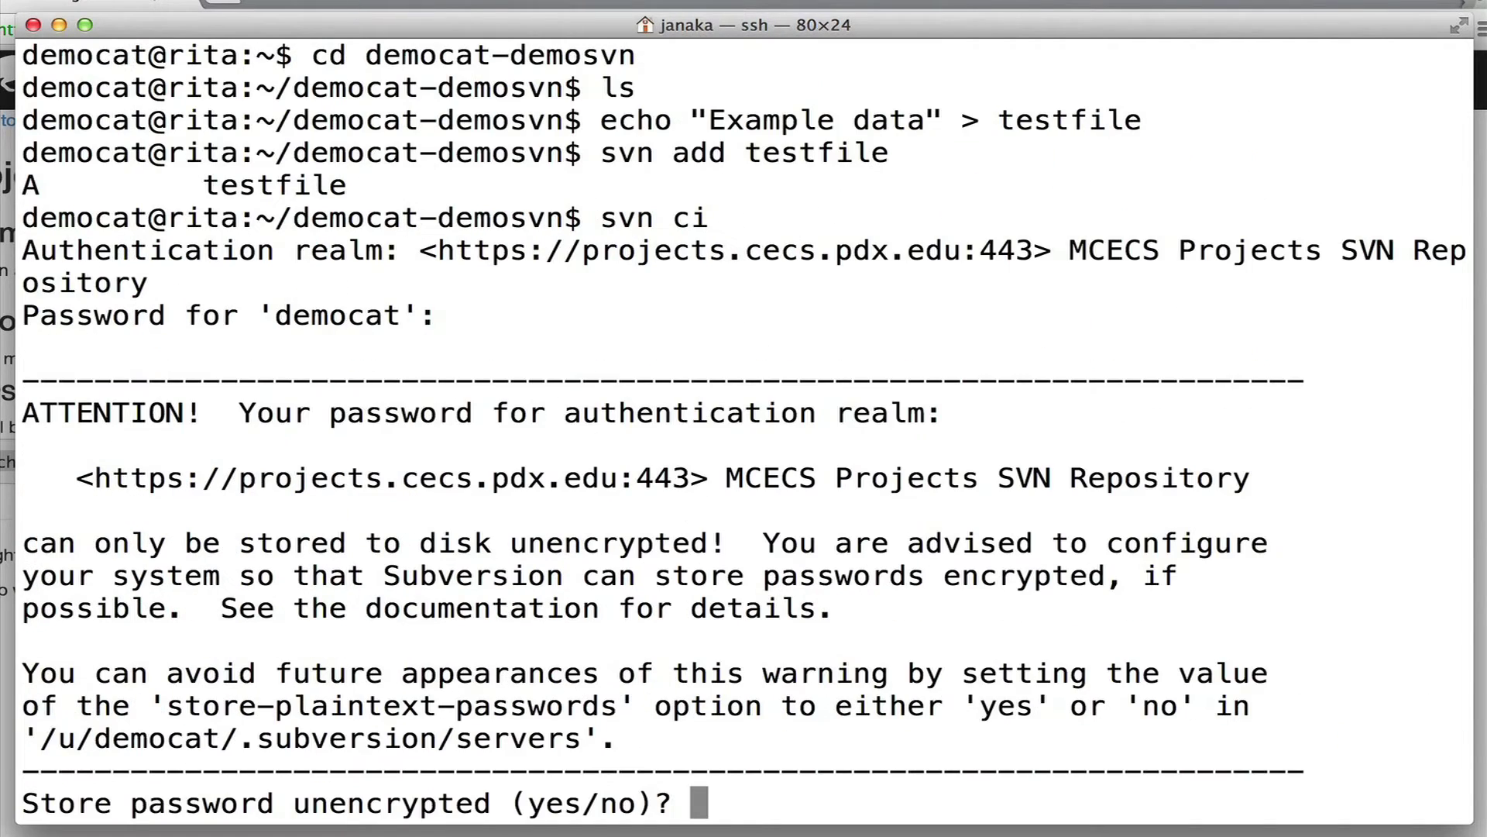
text(no)
key(Return)
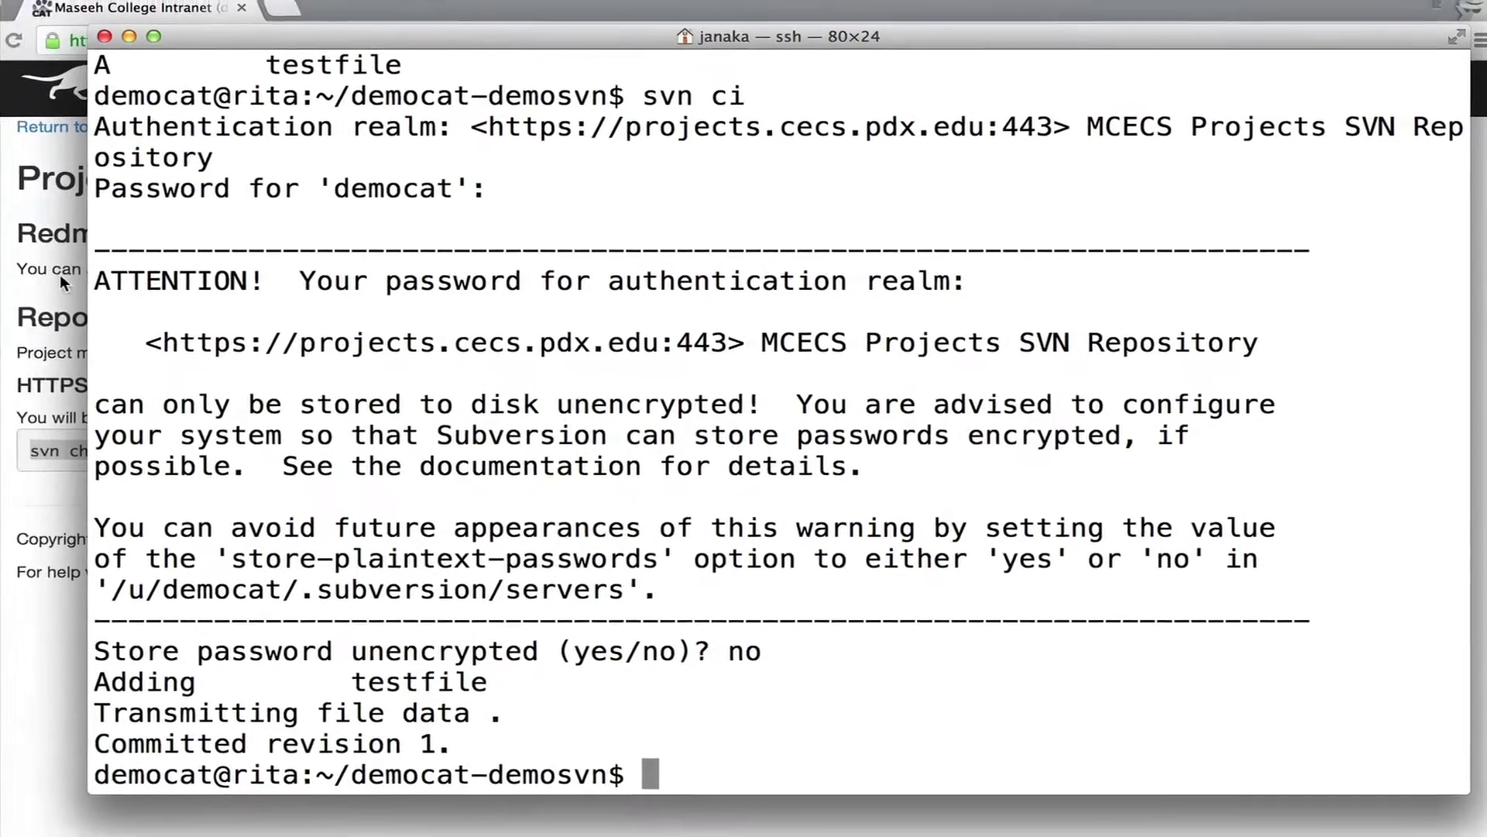
Sign in to the democat-demosvn Redmine site with the account credentials and open its Repository tab.
click(59, 274)
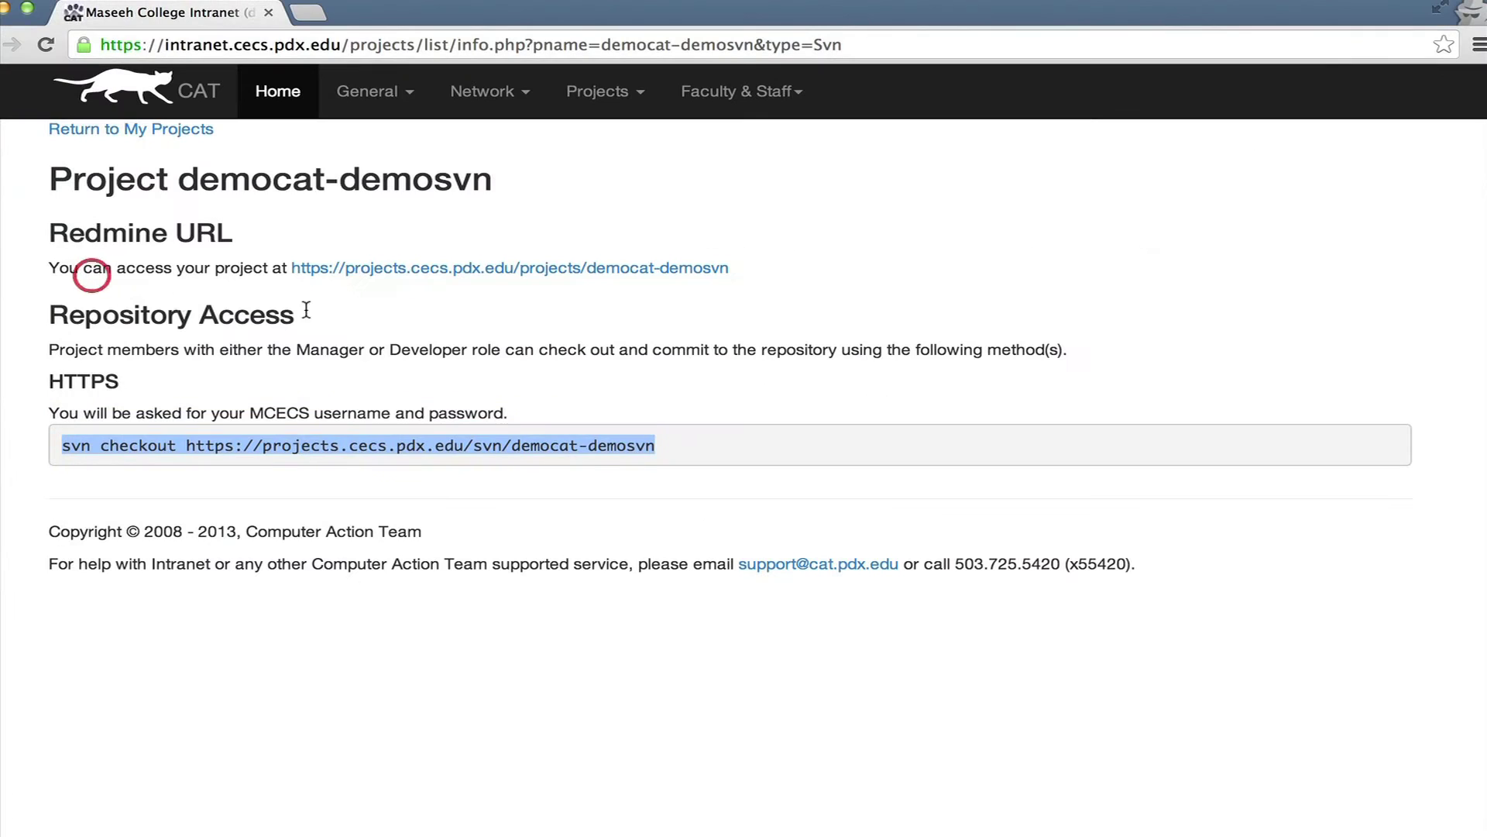
click(434, 276)
text(democat)
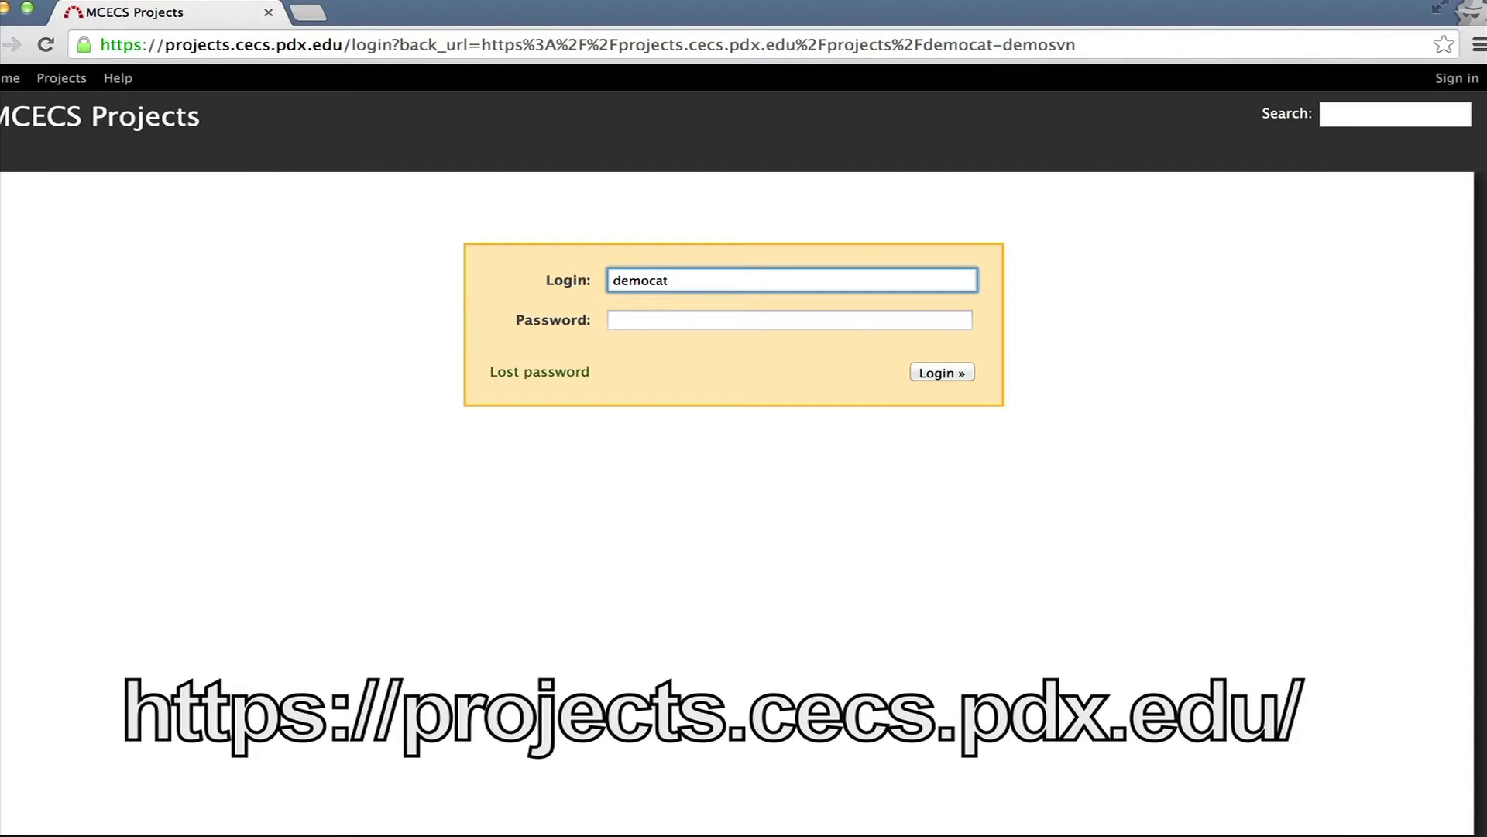
key(Tab)
text(*********)
key(Return)
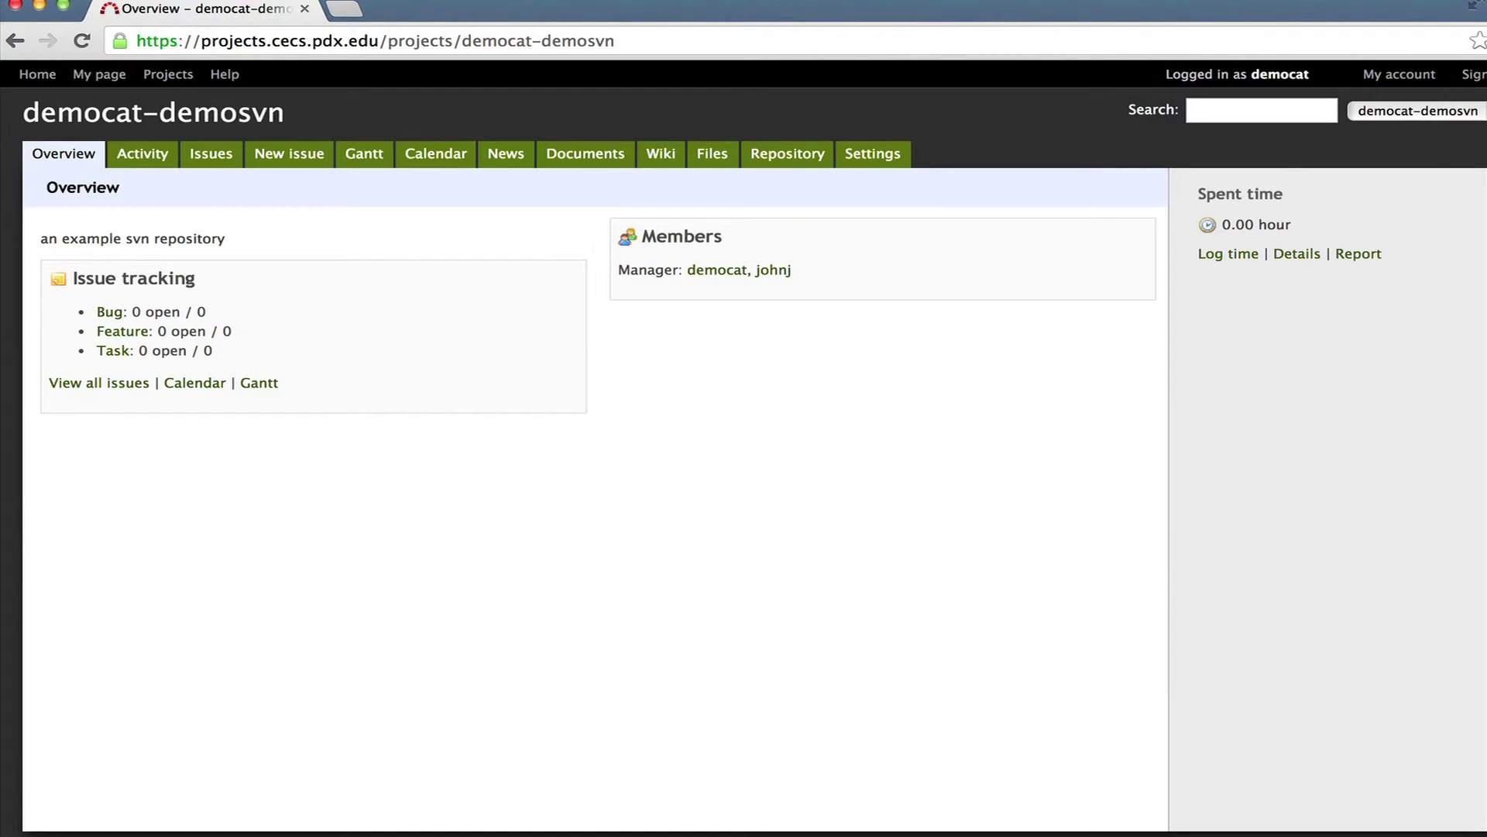
click(813, 159)
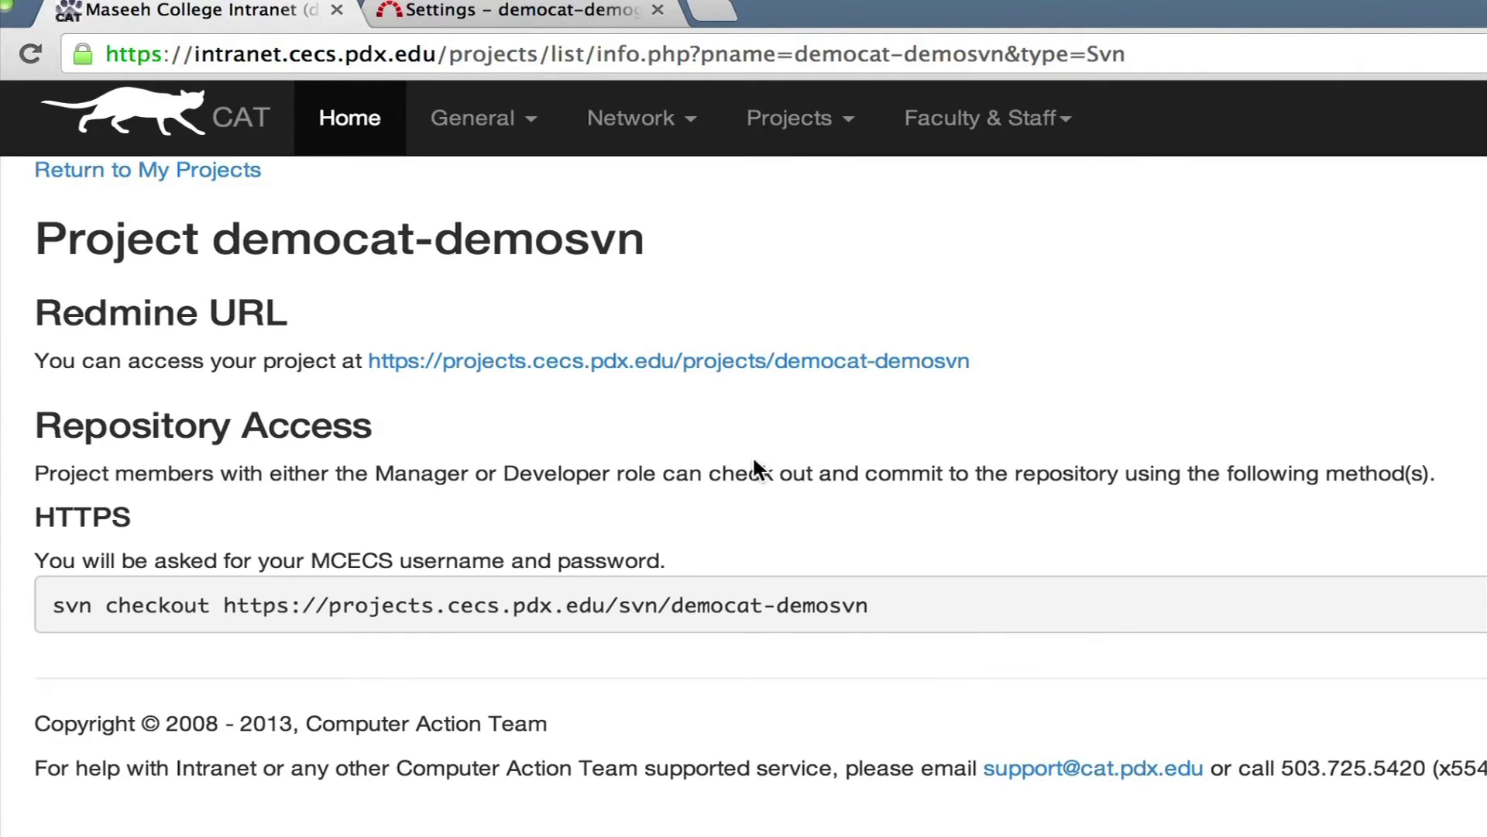
drag(219, 608, 876, 607)
right_click(792, 606)
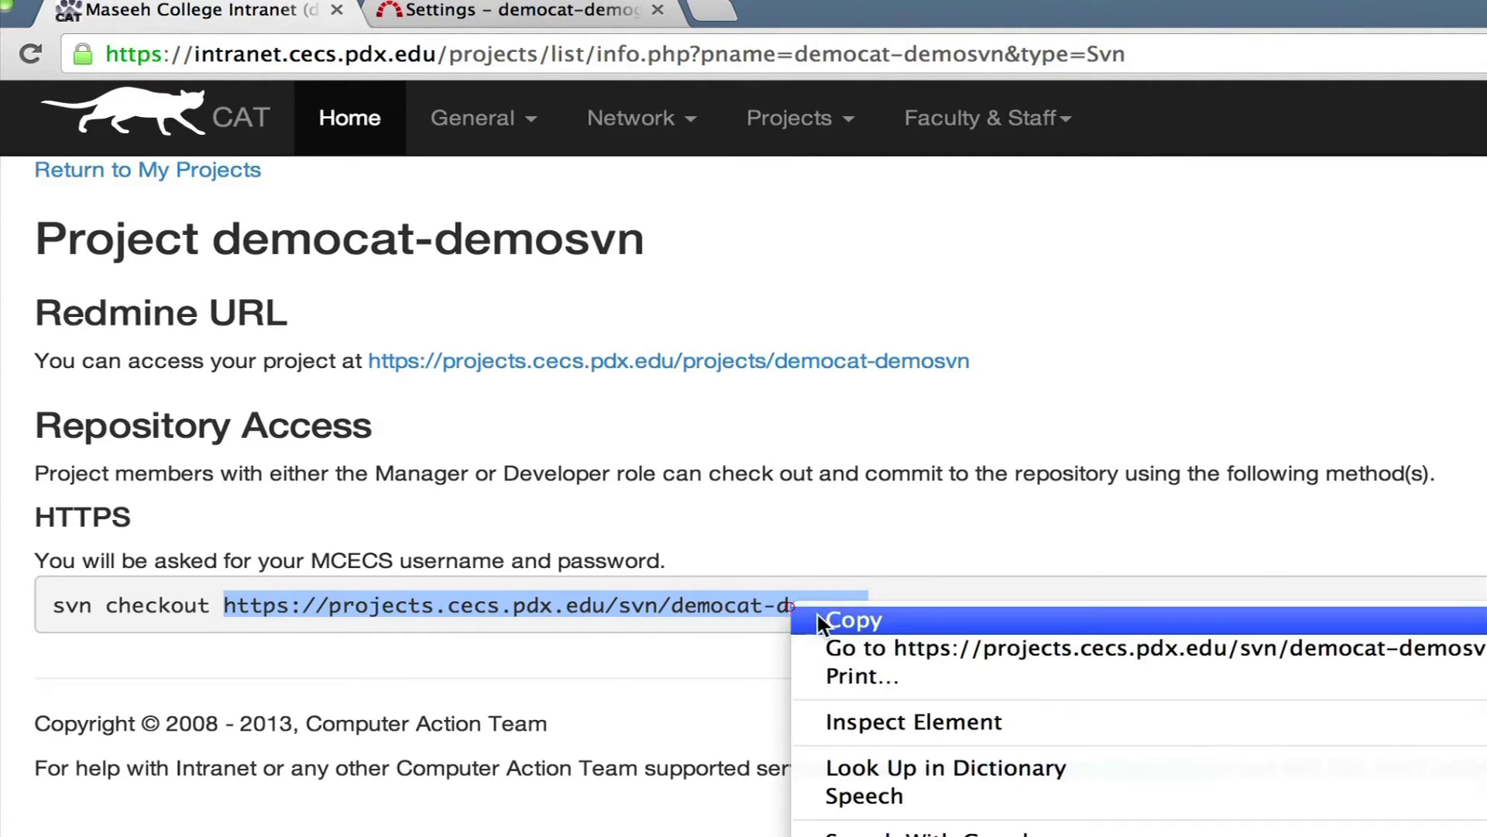
click(896, 620)
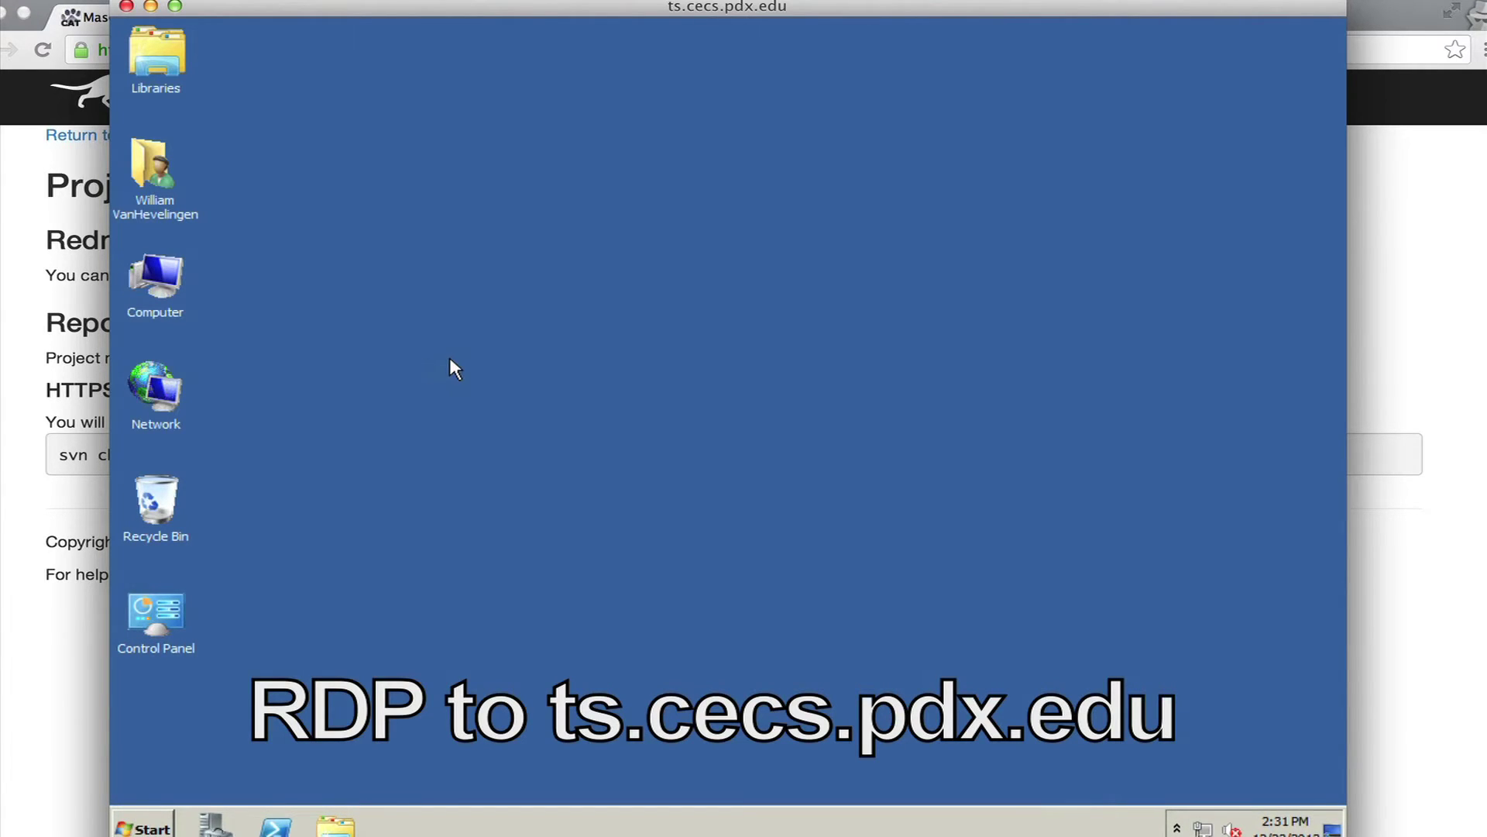
Start an SVN Checkout onto the desktop using the pasted democat-demosvn URL.
right_click(509, 277)
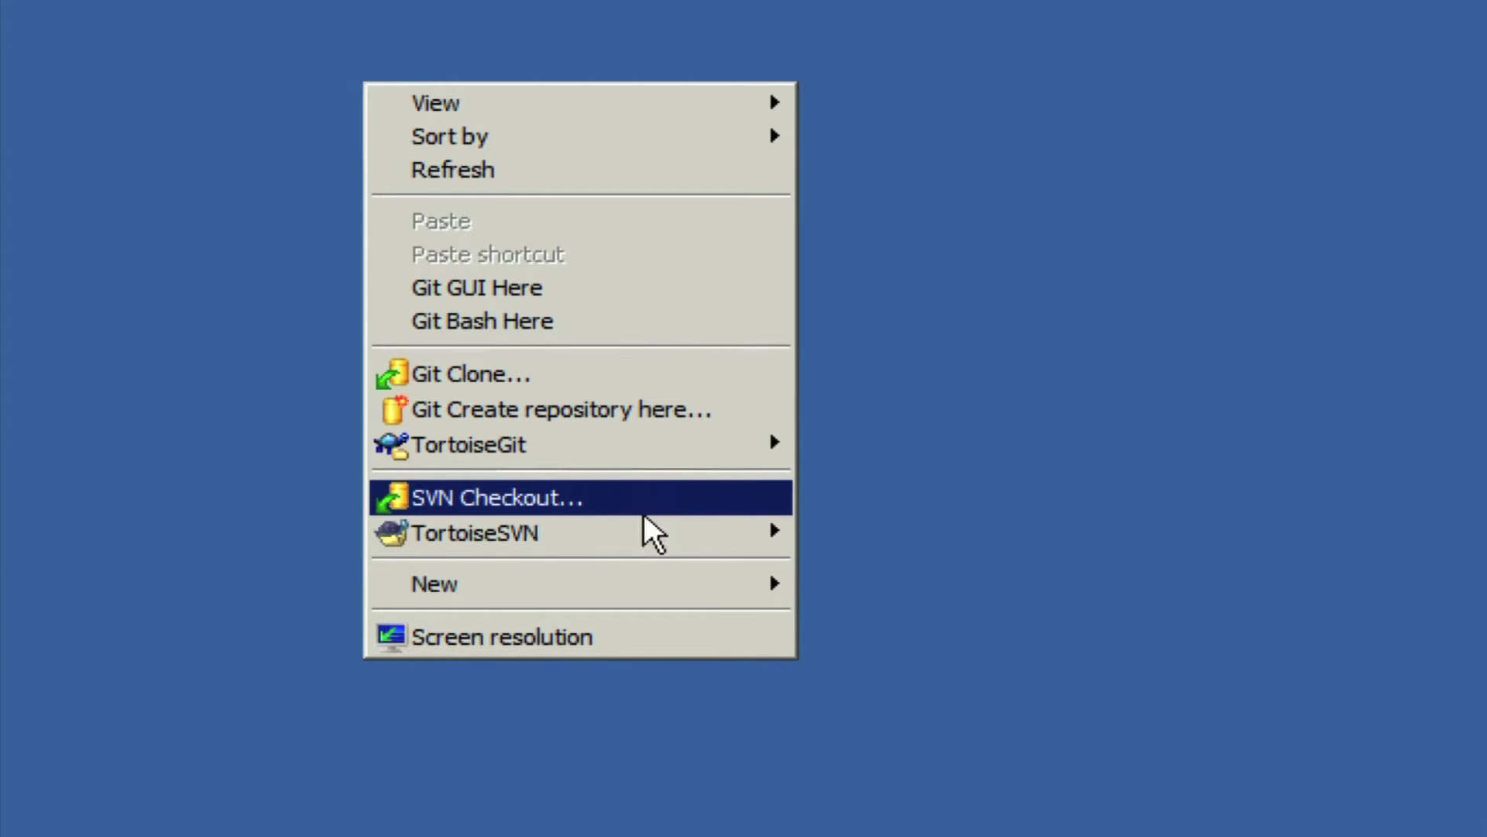
click(616, 497)
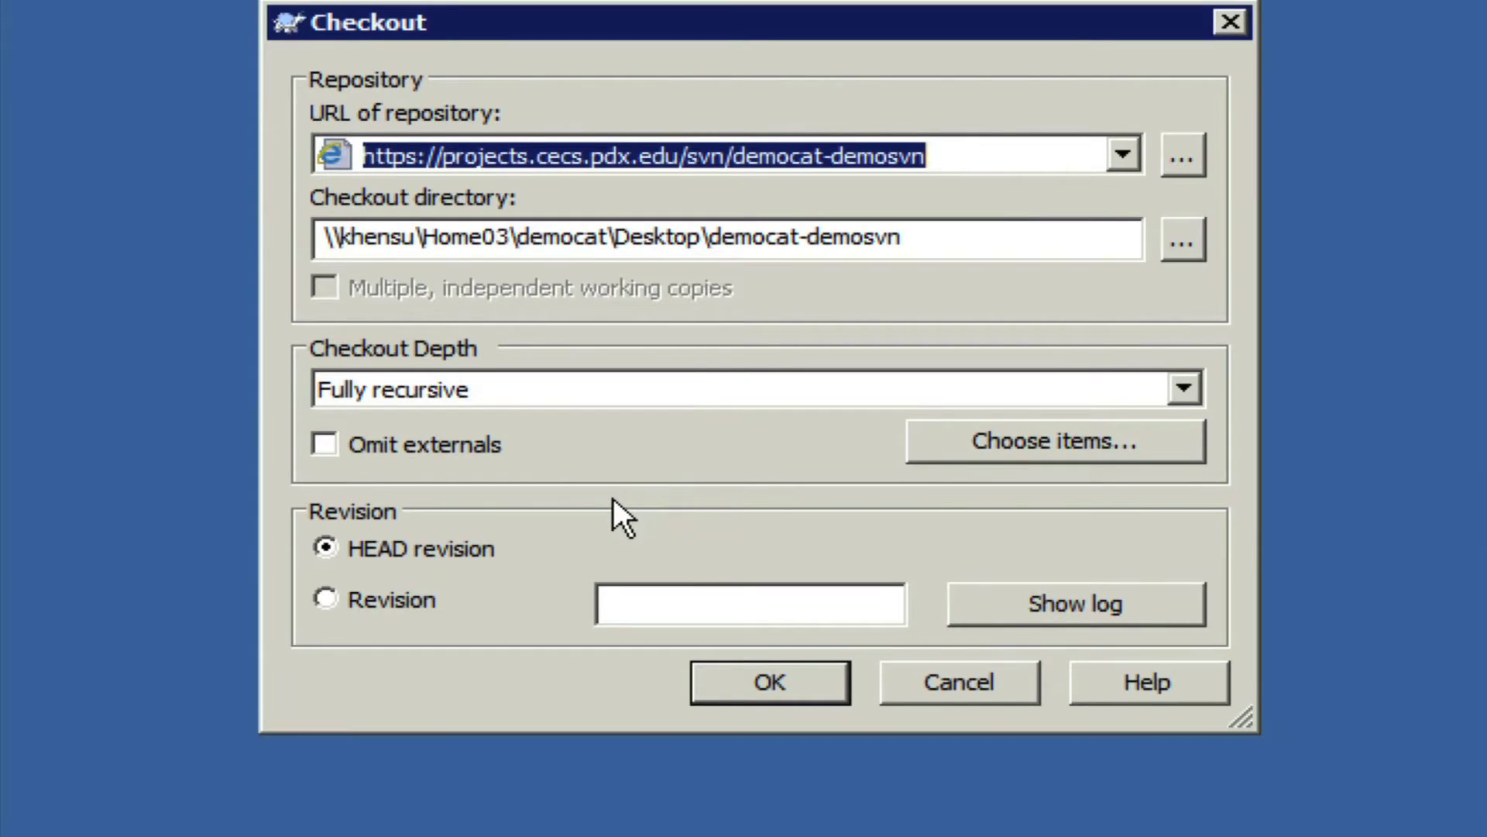
key(Delete)
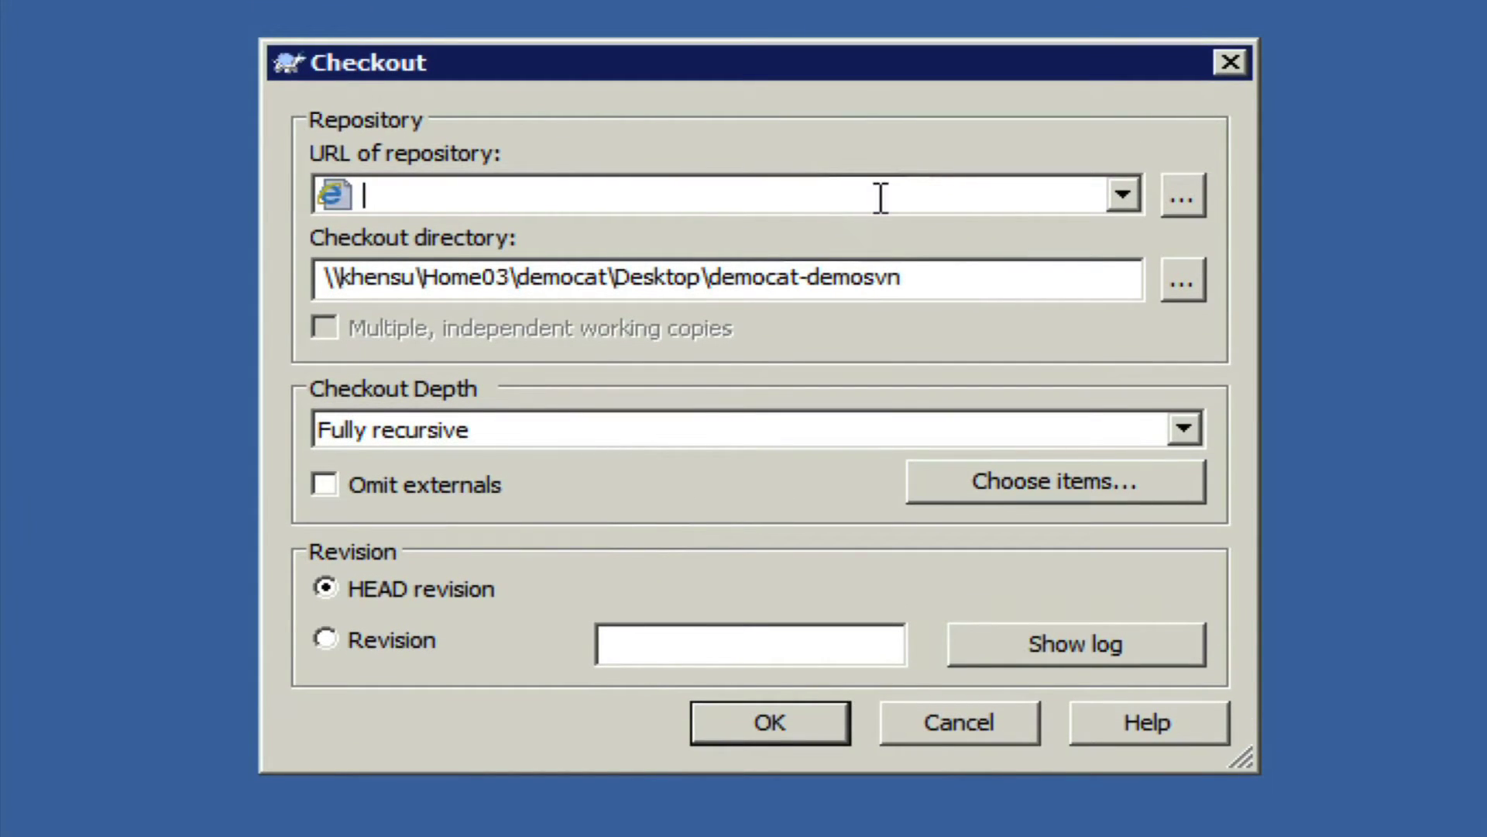
right_click(443, 191)
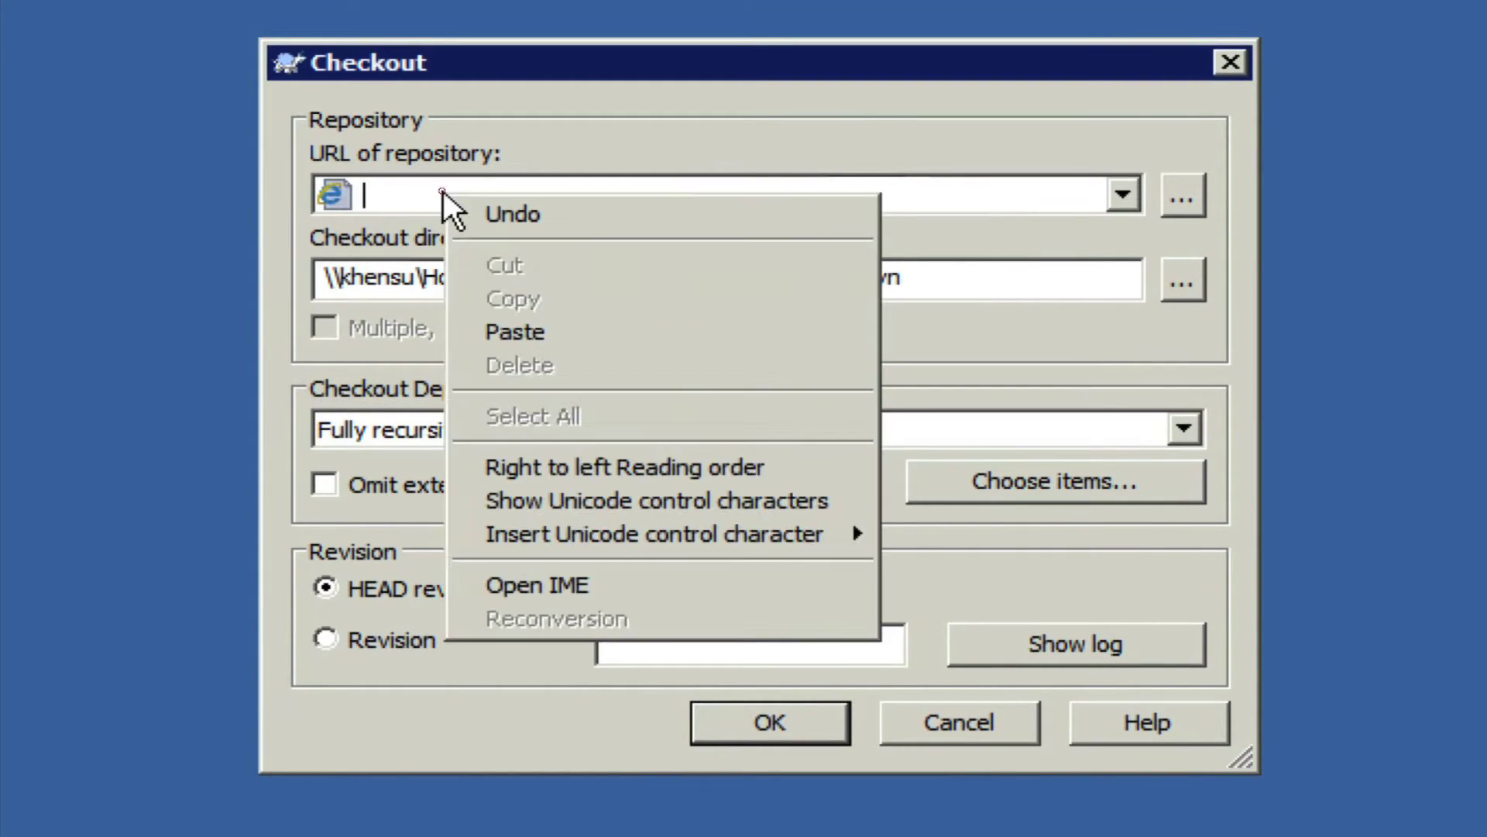
click(544, 333)
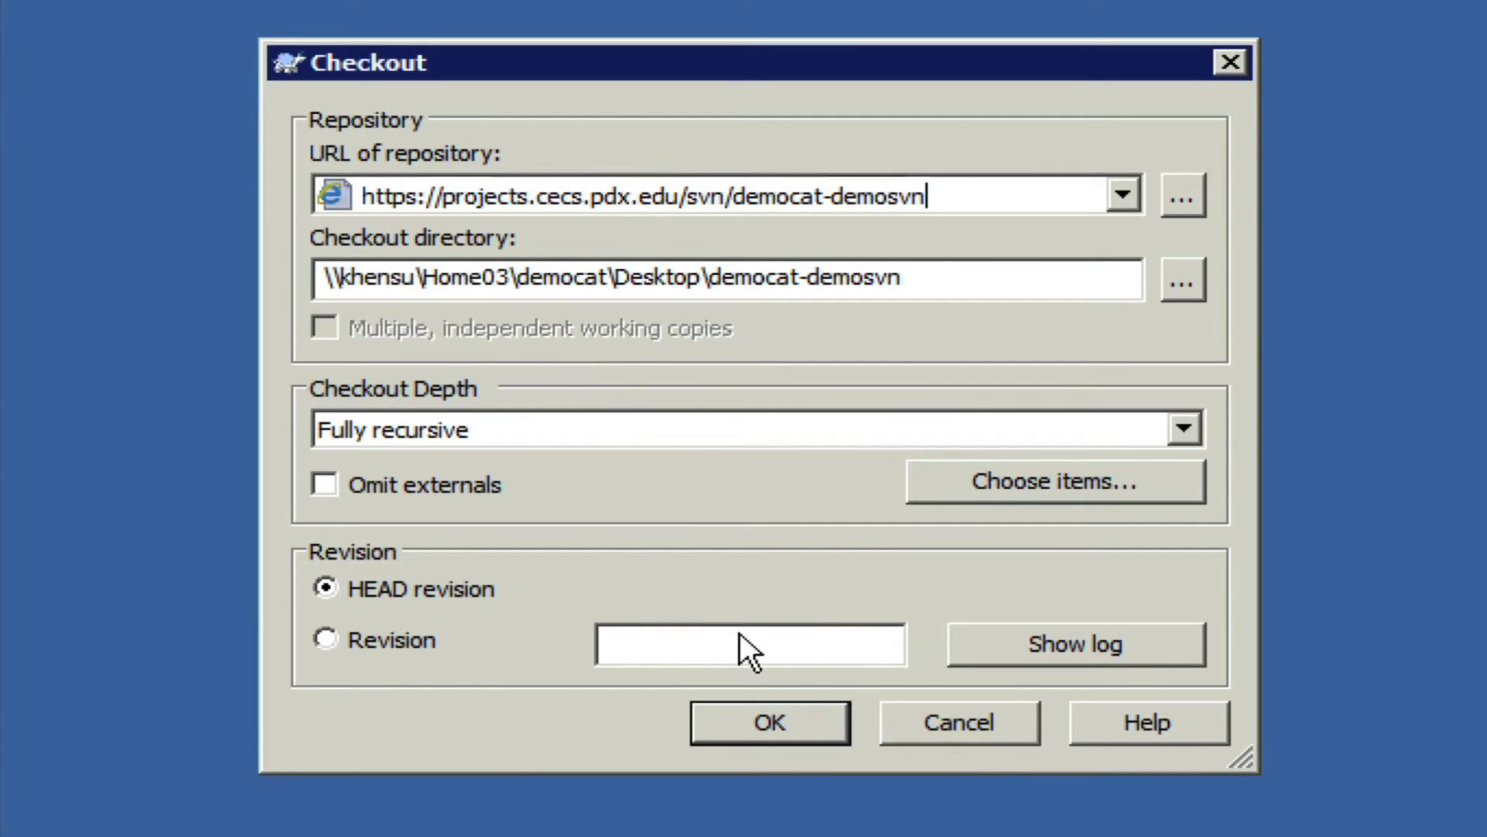
click(775, 719)
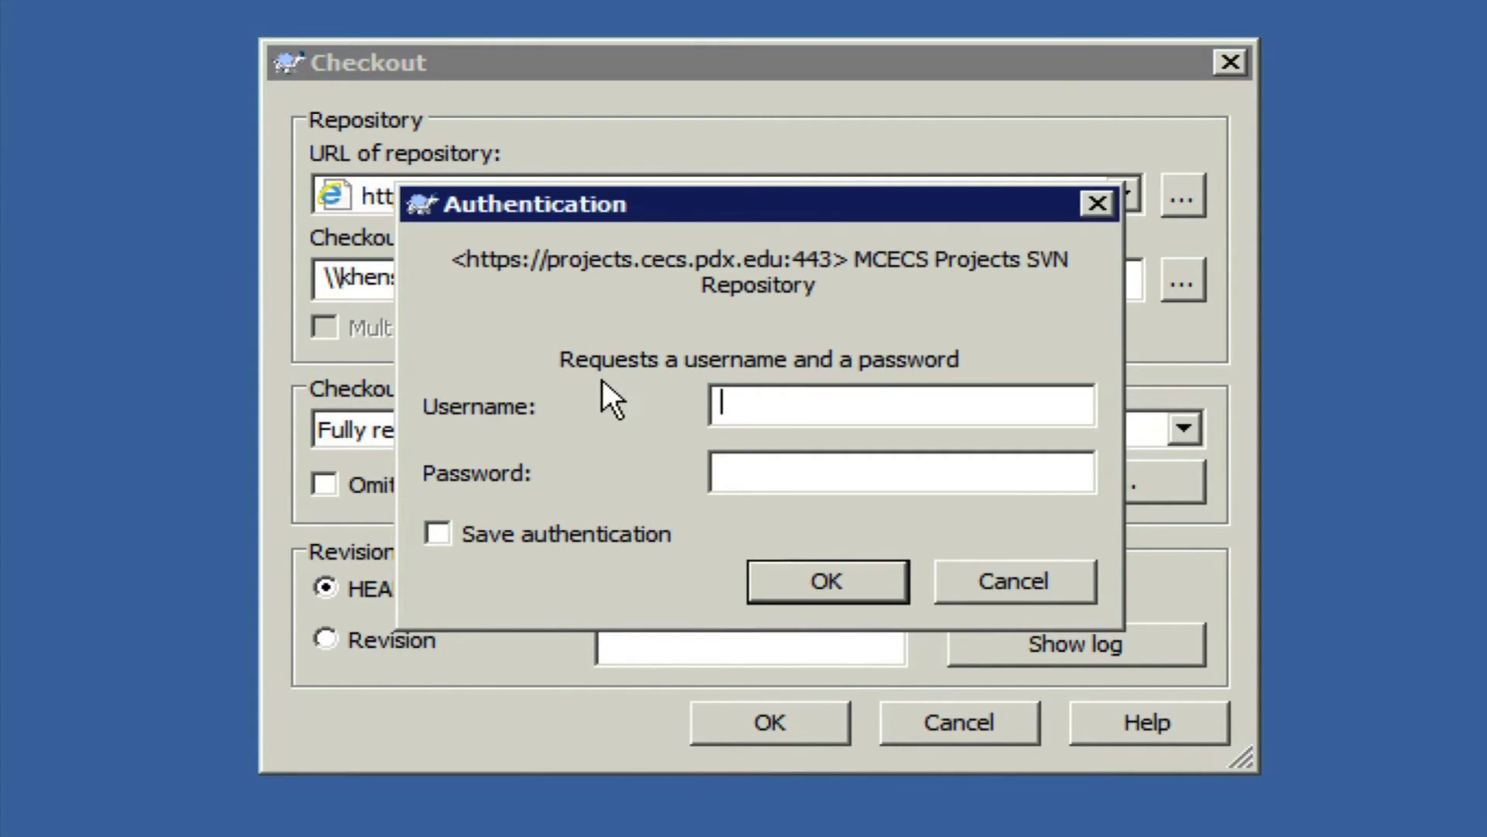
Authenticate with the account credentials and dismiss the finished revision 2 checkout report.
text(democat)
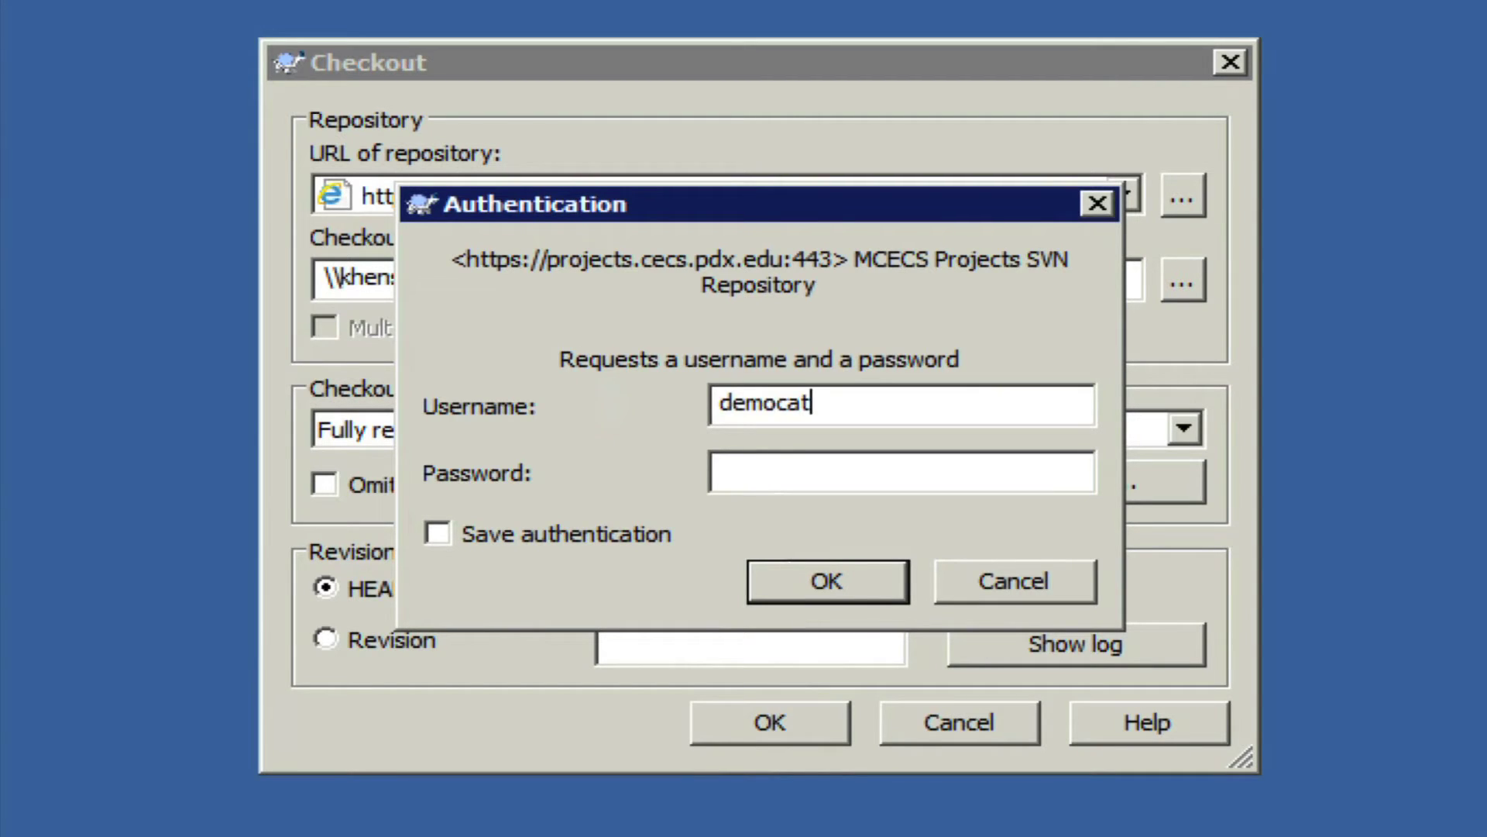
key(Tab)
text(*********)
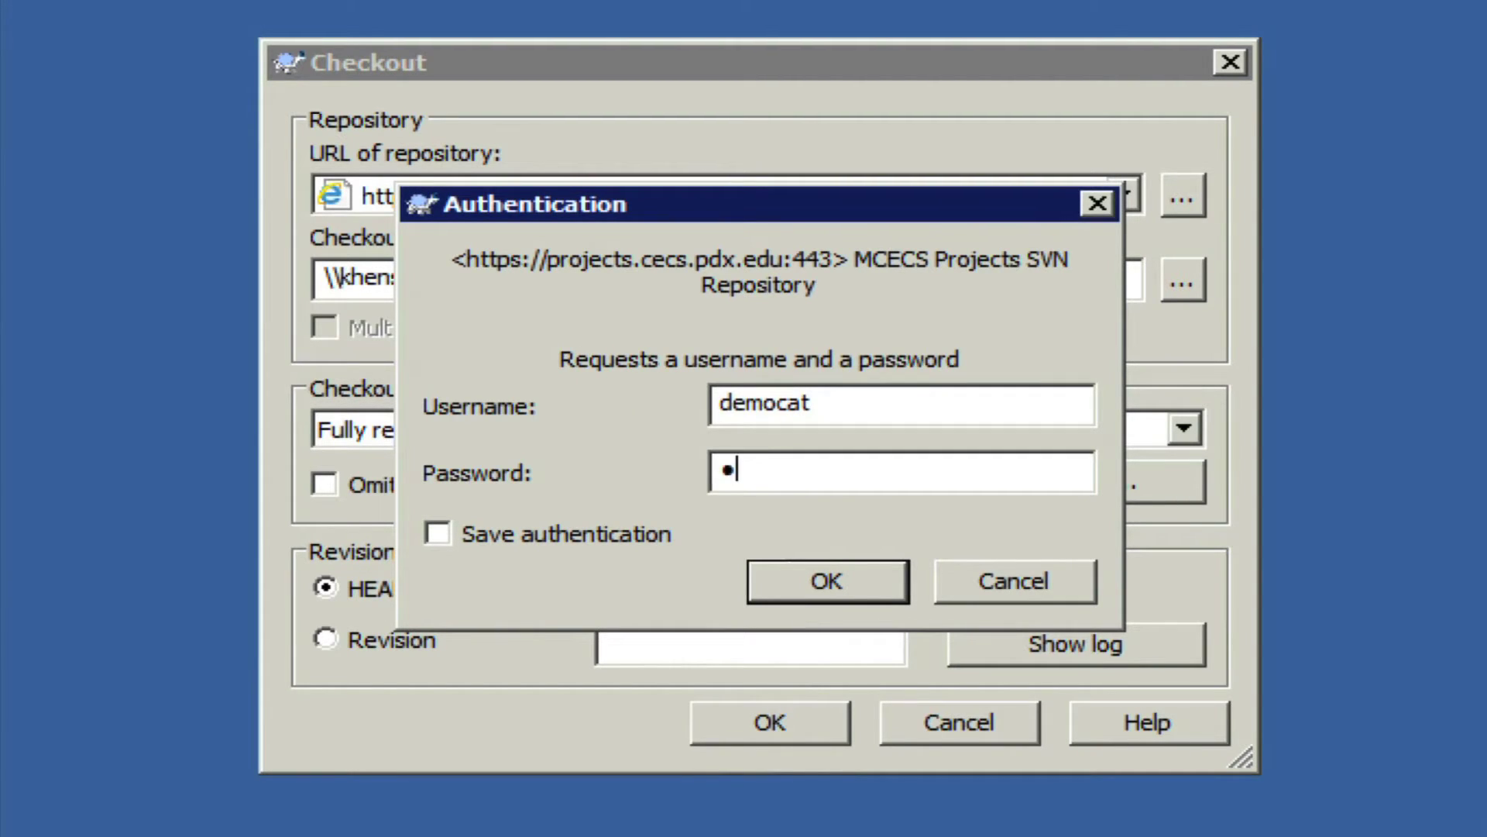
key(Return)
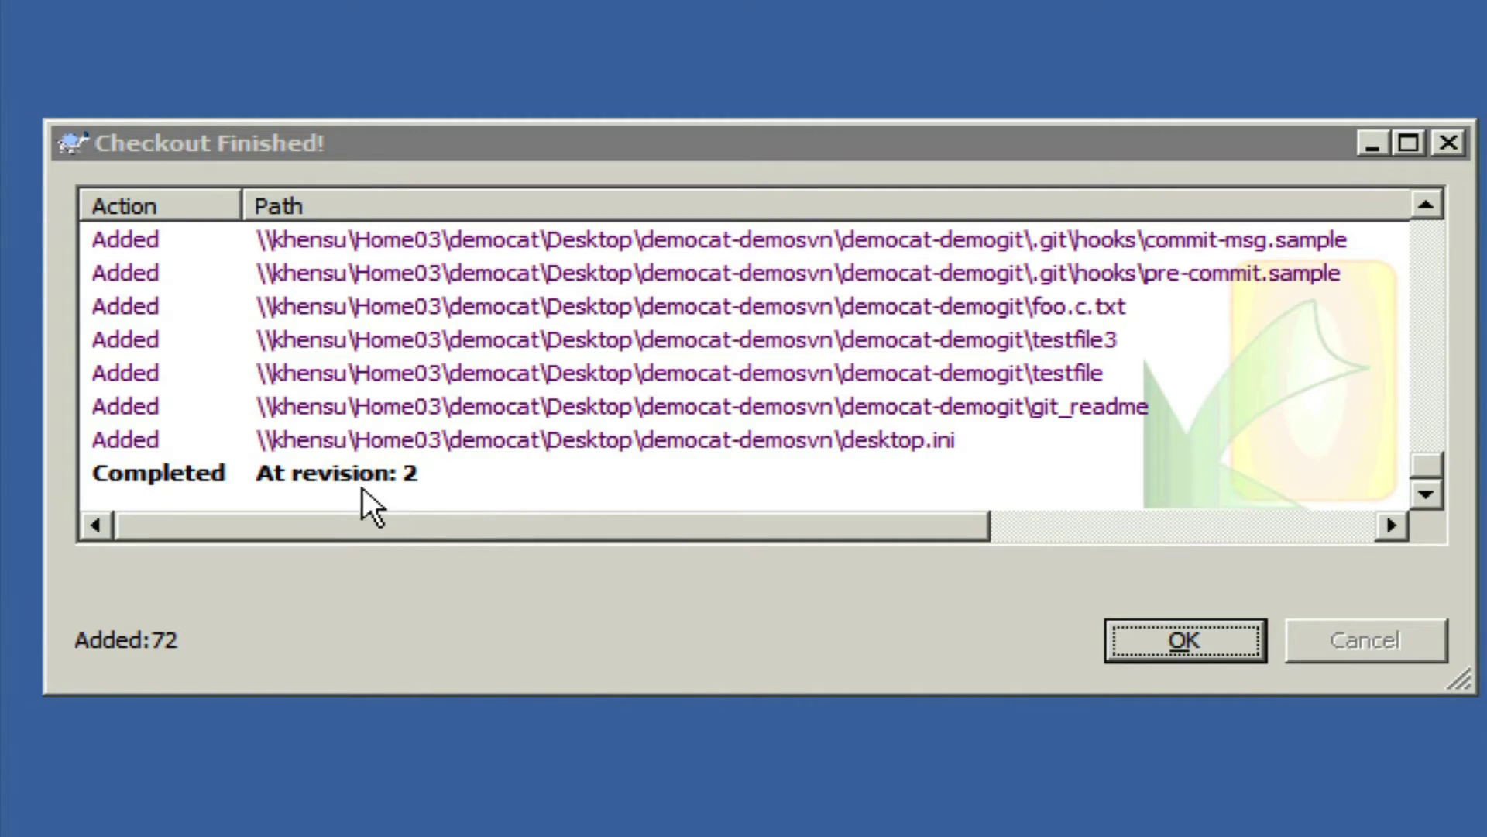
click(1210, 639)
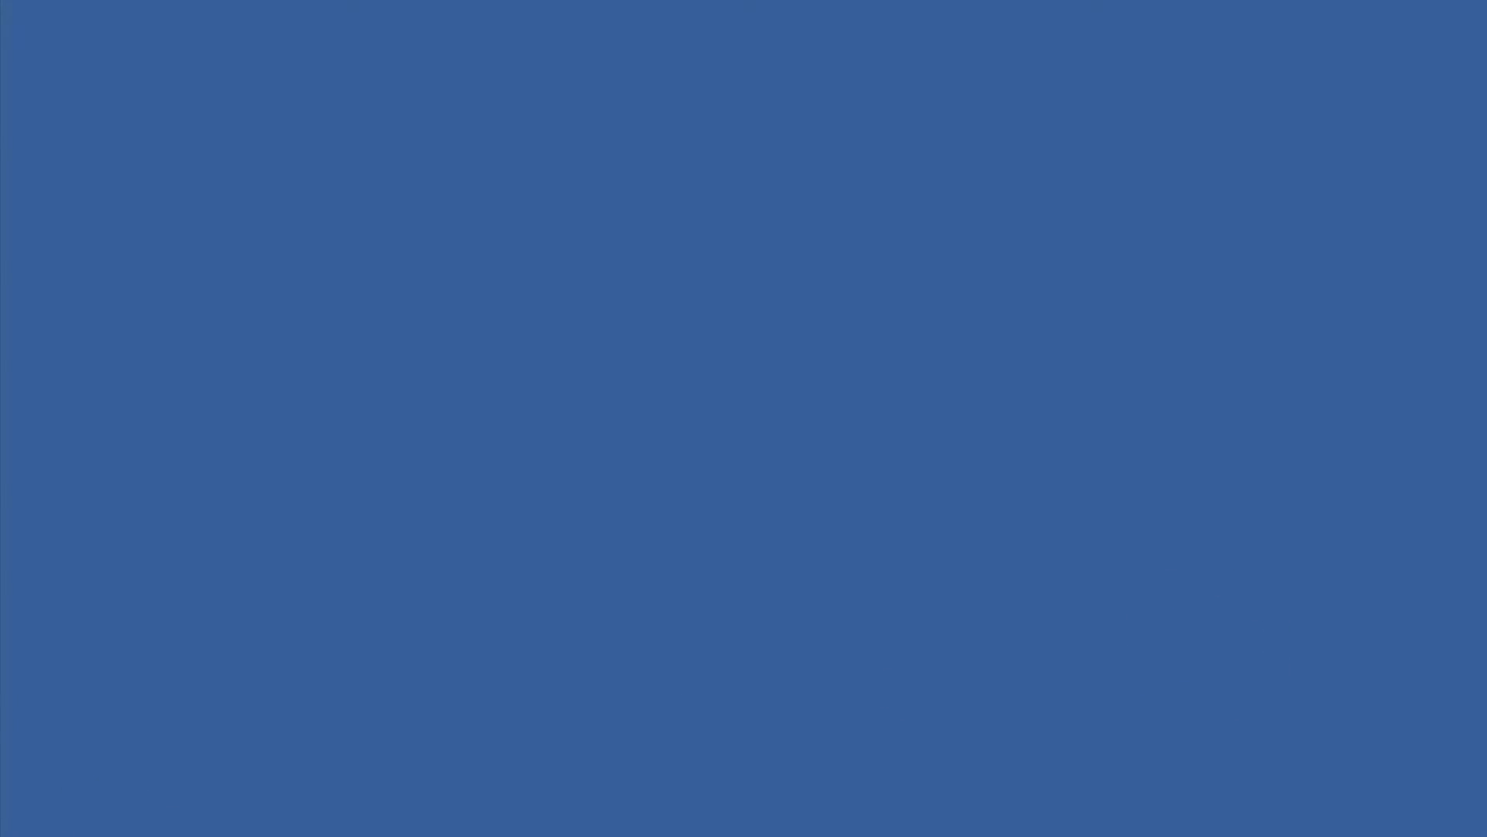
Create a new text document named demo.c inside the democat-demosvn folder.
double_click(225, 701)
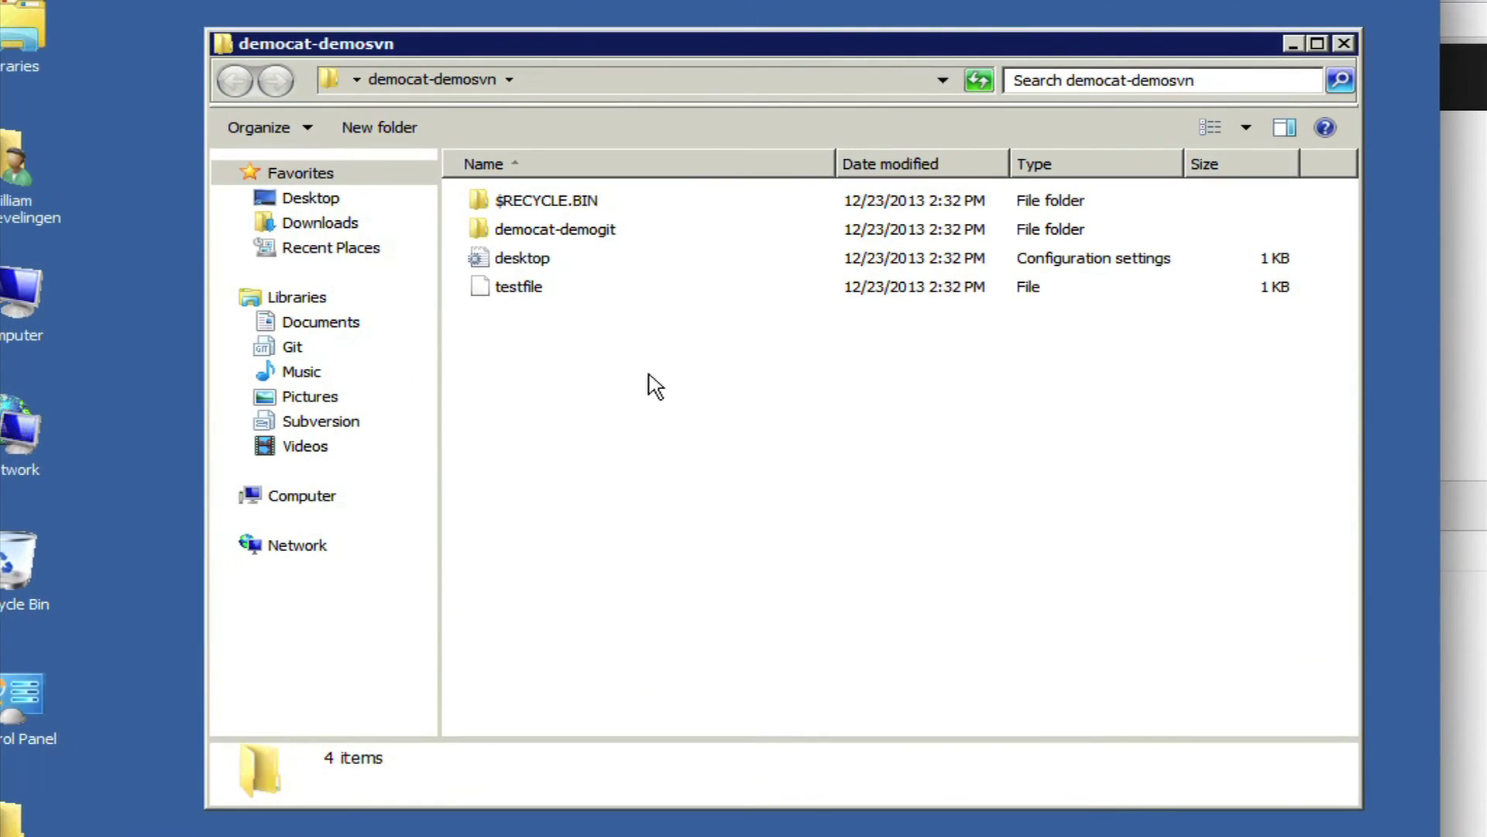
right_click(603, 361)
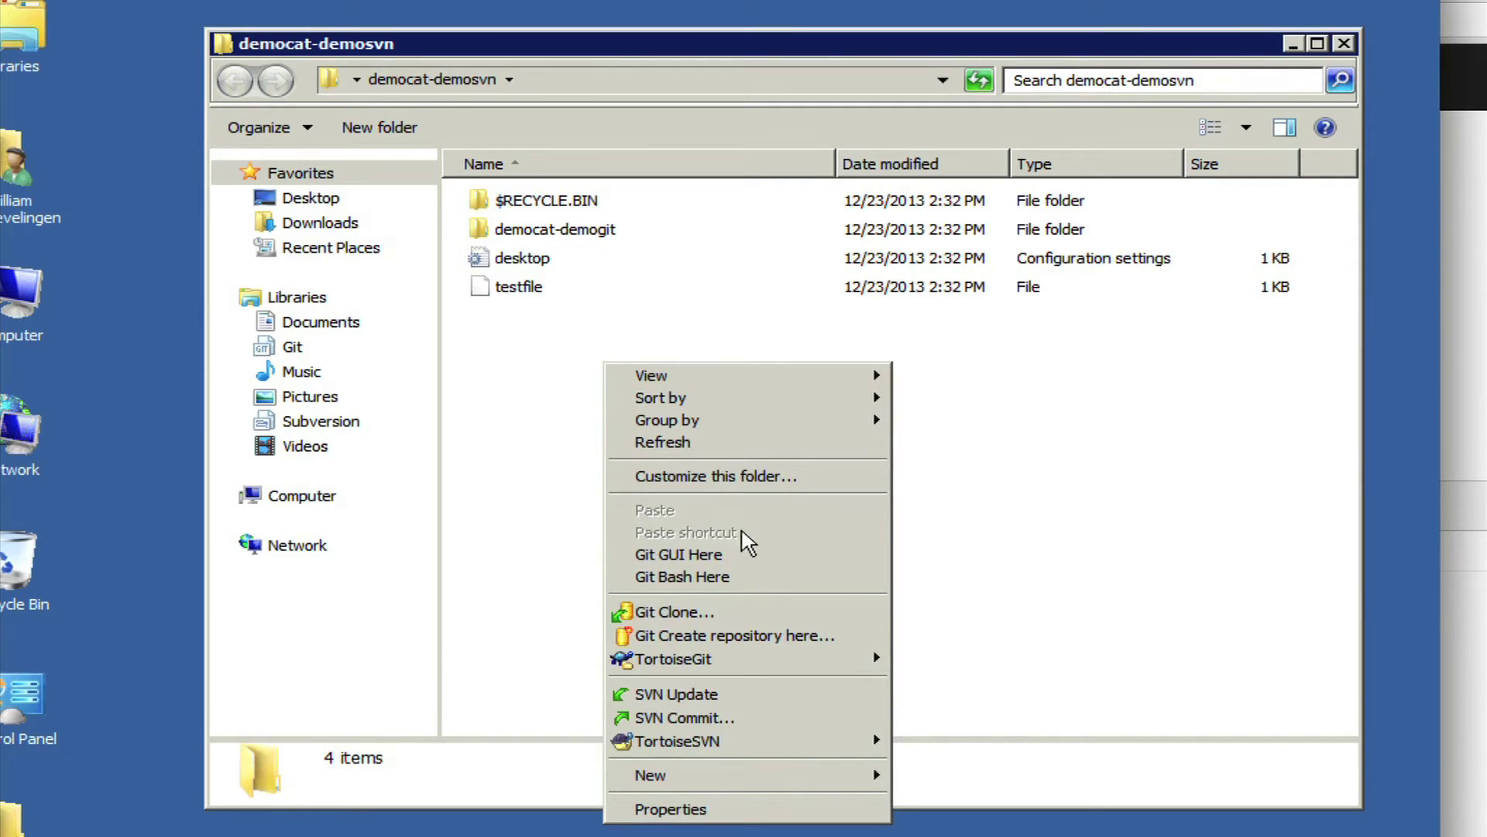
mouse_move(741, 776)
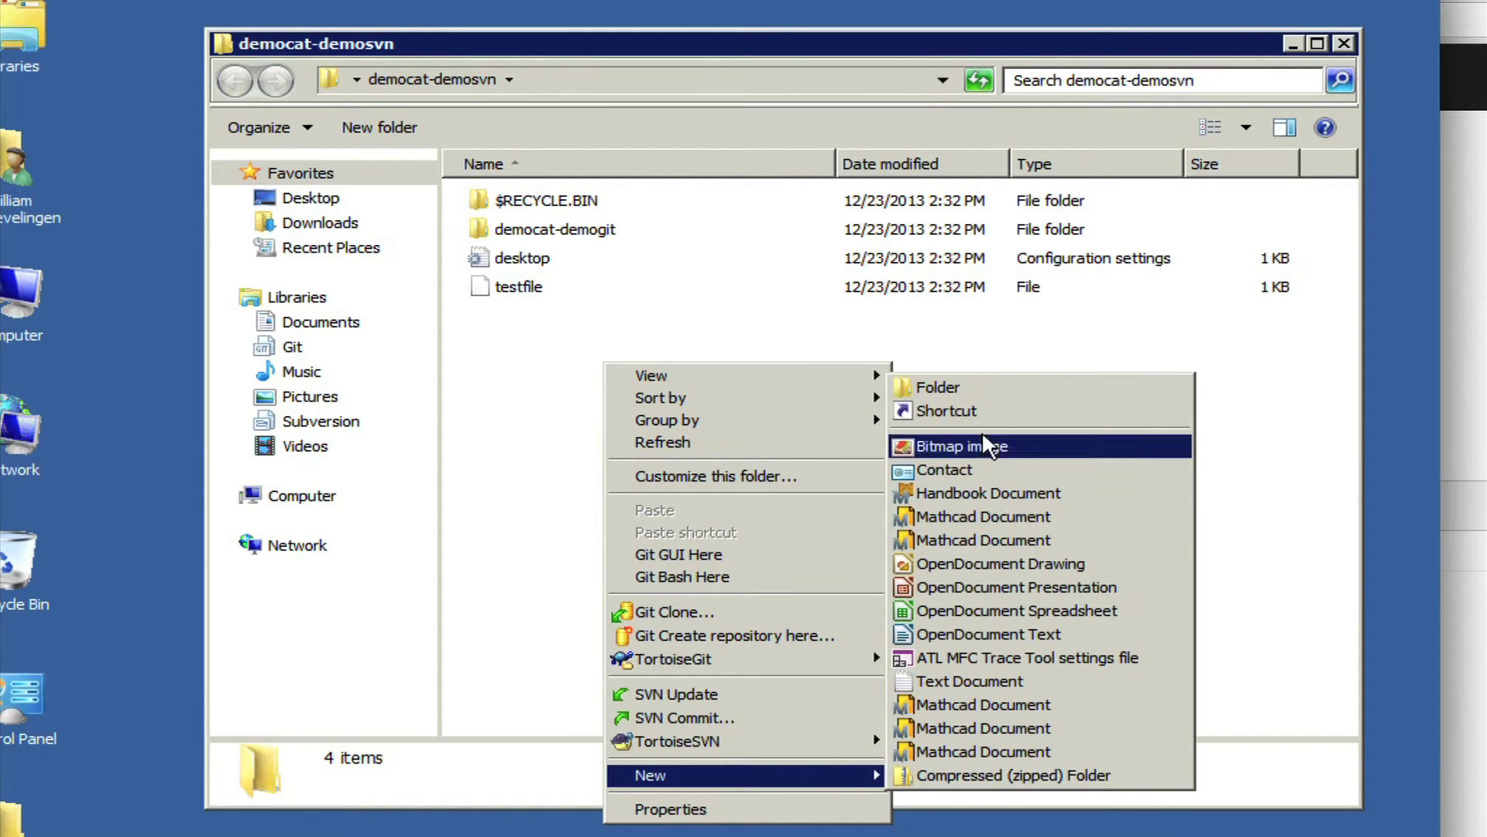
click(967, 681)
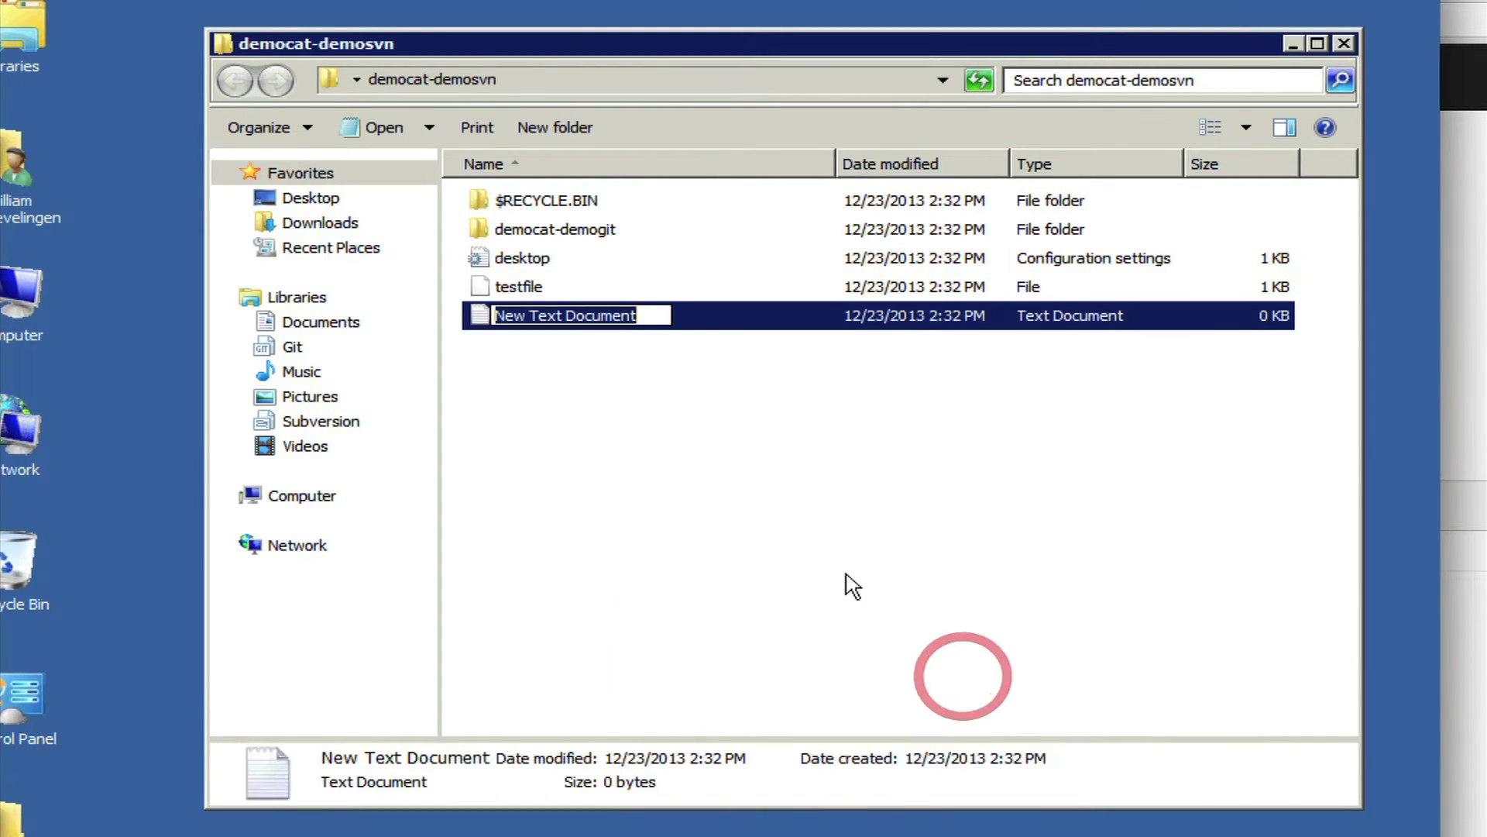
text(demo.d)
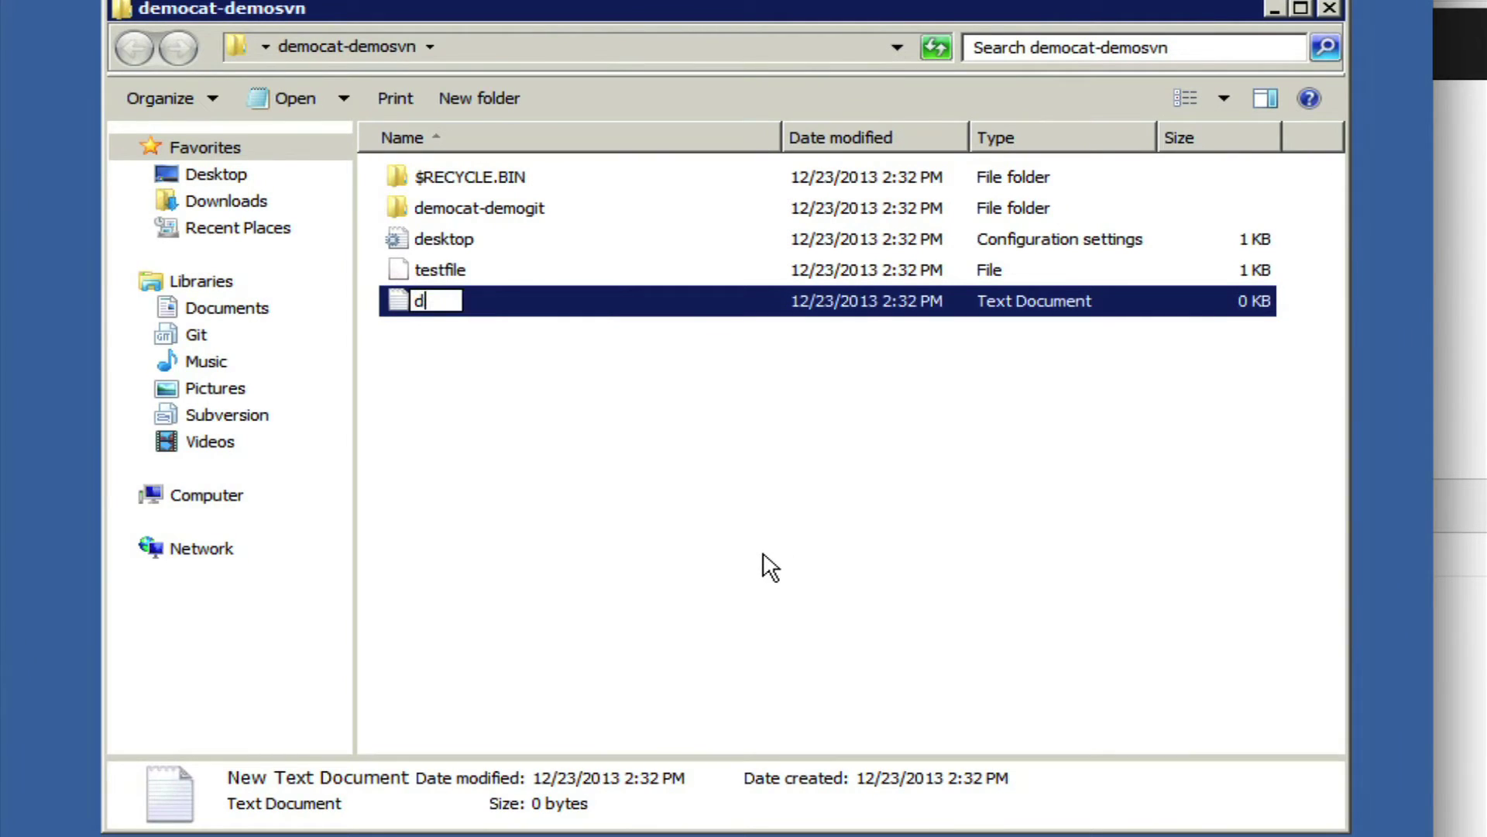
key(Escape)
click(574, 465)
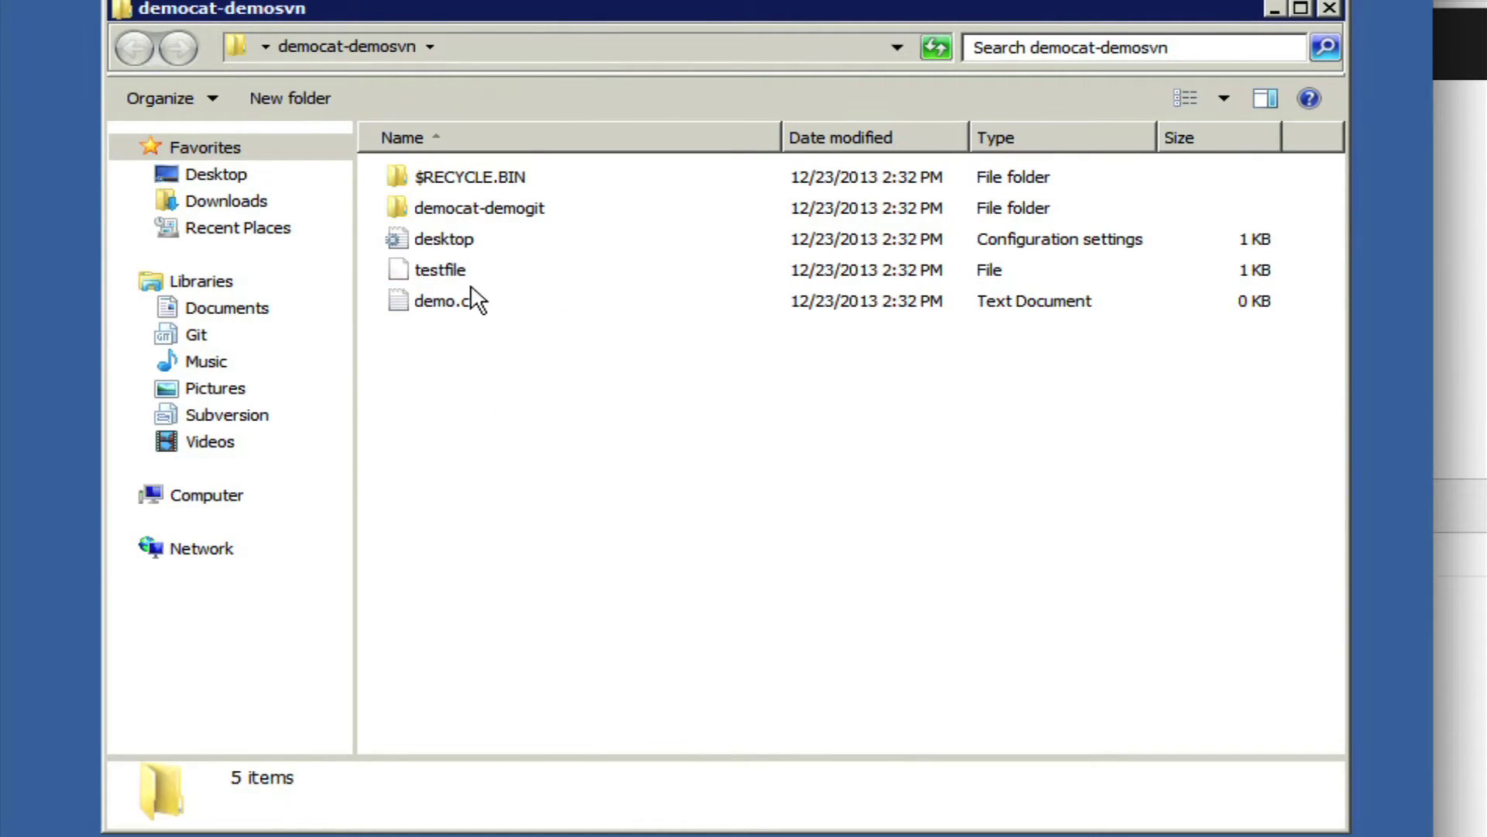
Write the line '// comments' into demo.c in Notepad and save it.
right_click(414, 303)
click(486, 363)
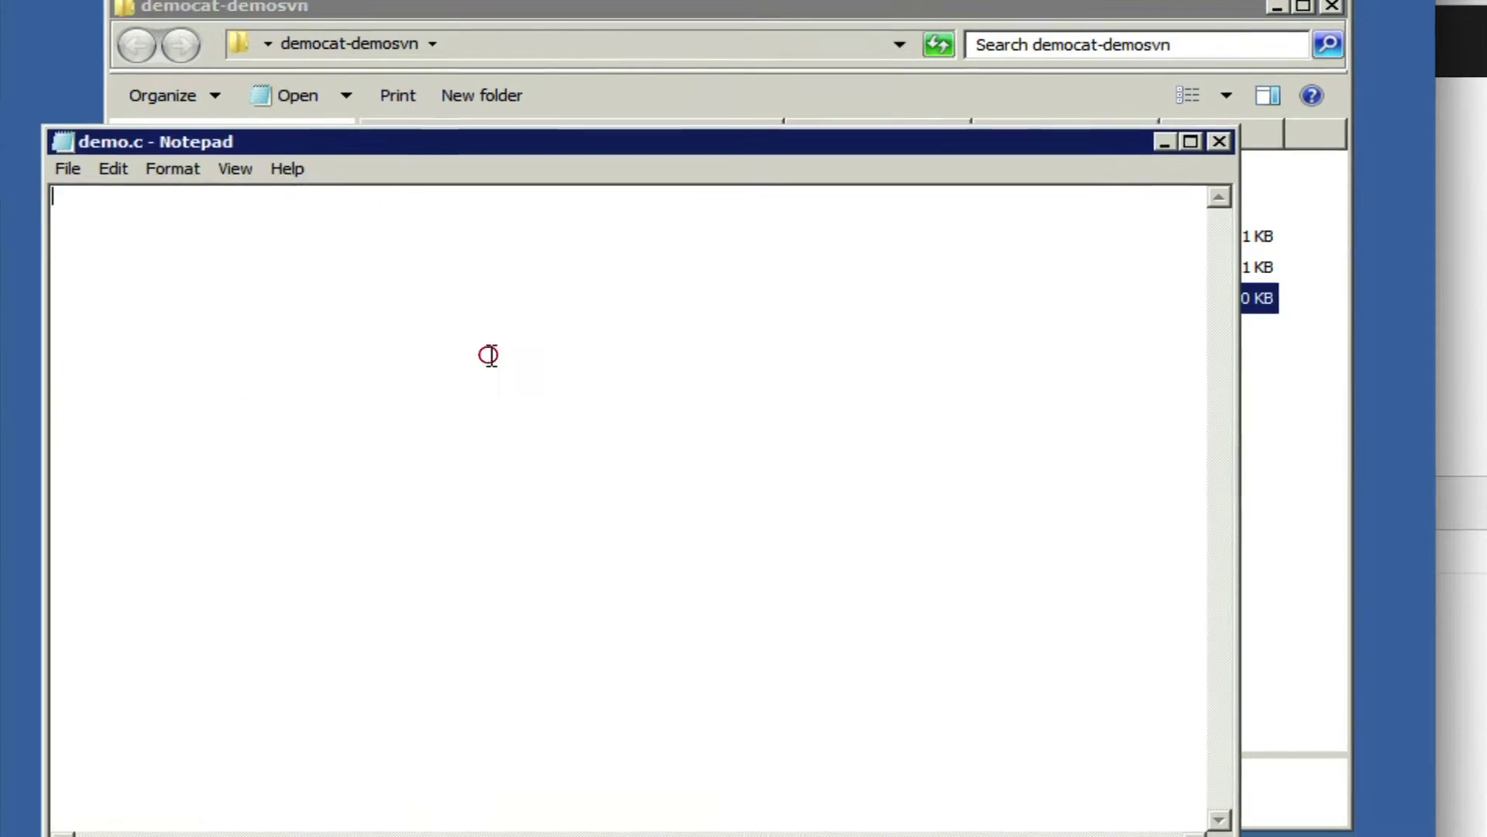
click(456, 368)
text(// comments)
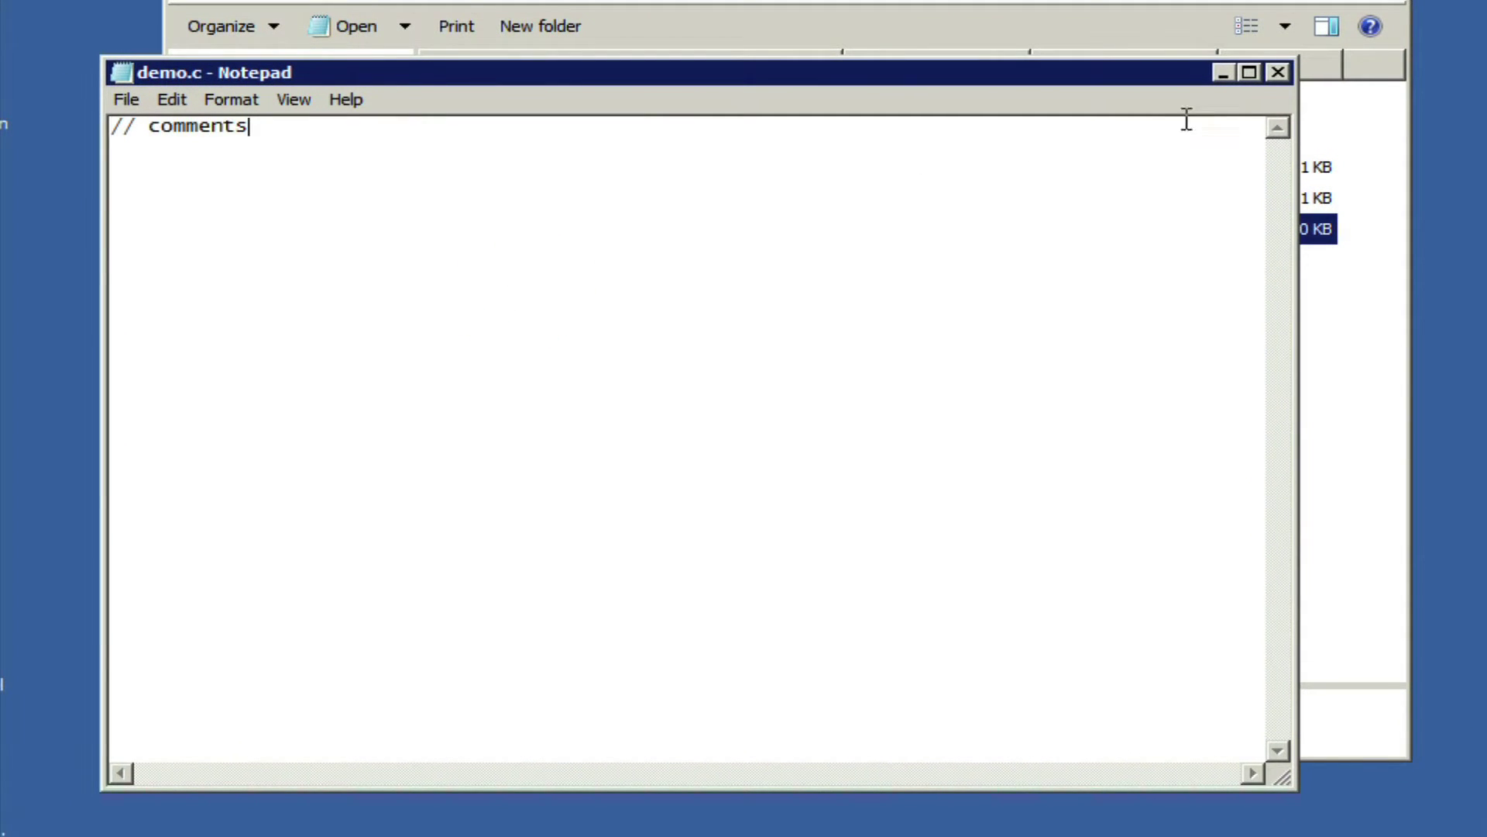
key(ctrl+s)
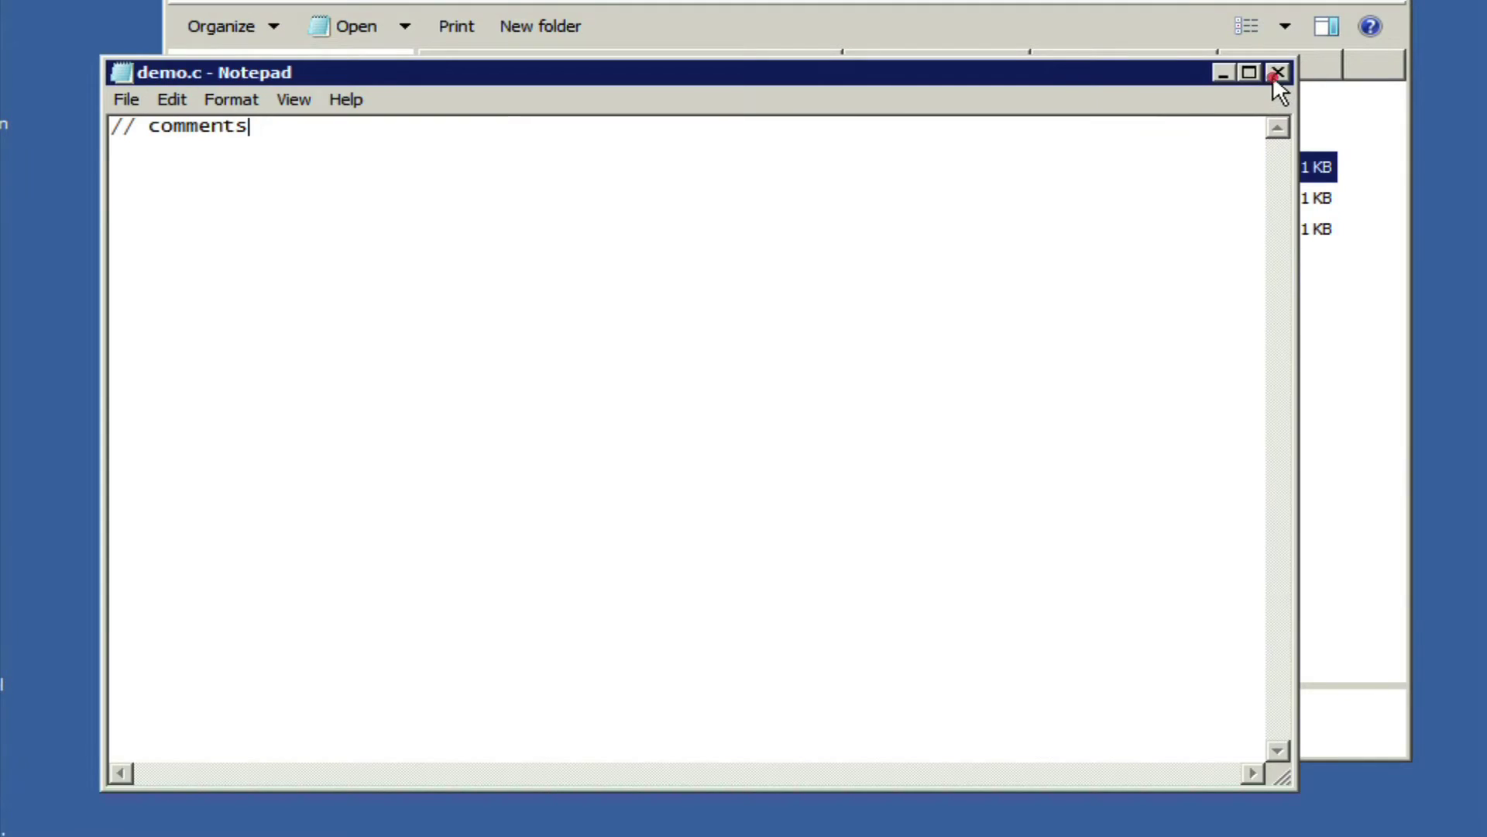
click(1277, 73)
Schedule demo.c for addition with TortoiseSVN Add.
click(636, 293)
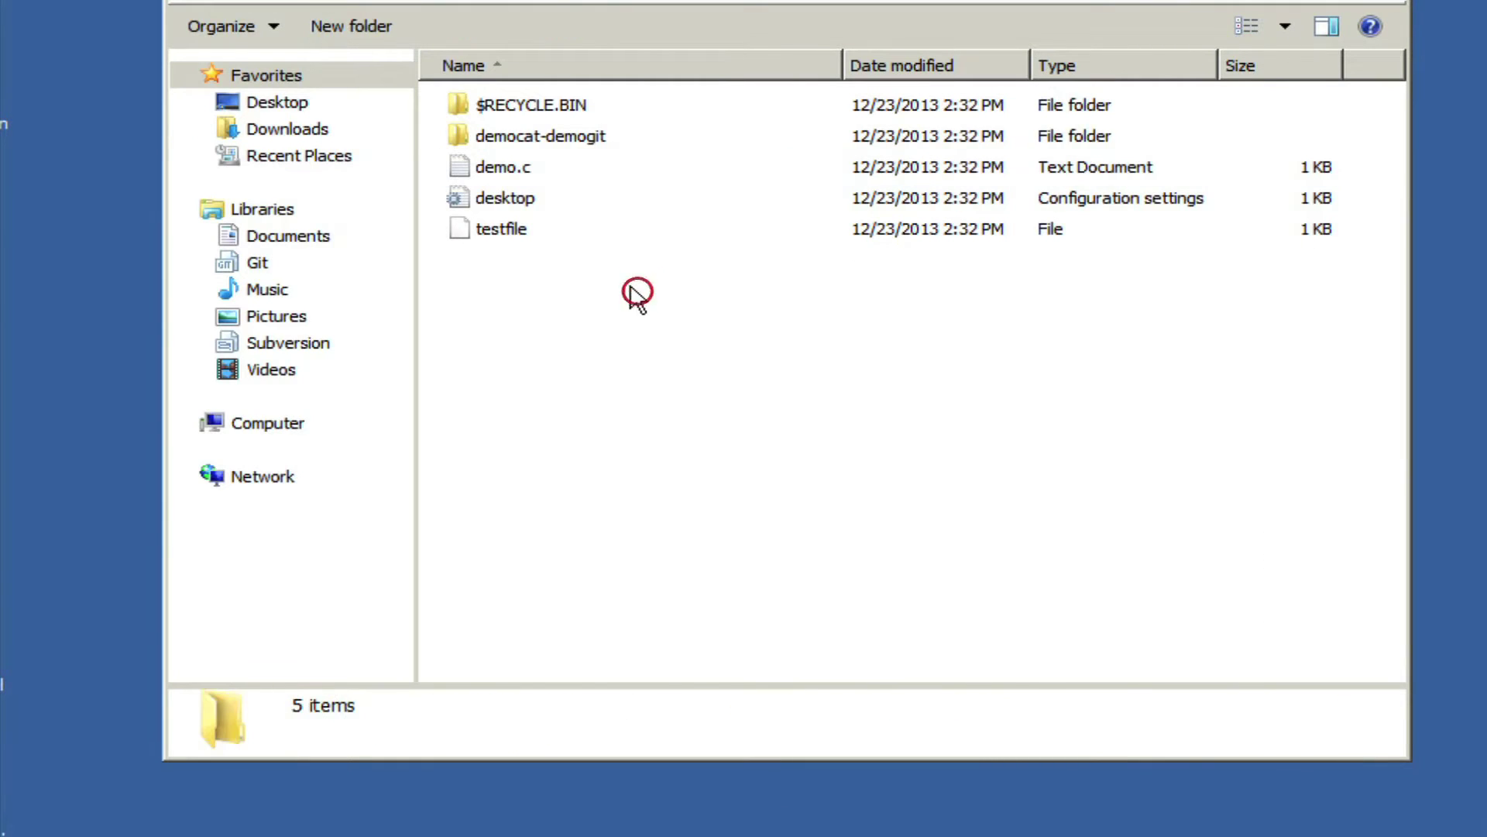
right_click(534, 164)
click(484, 170)
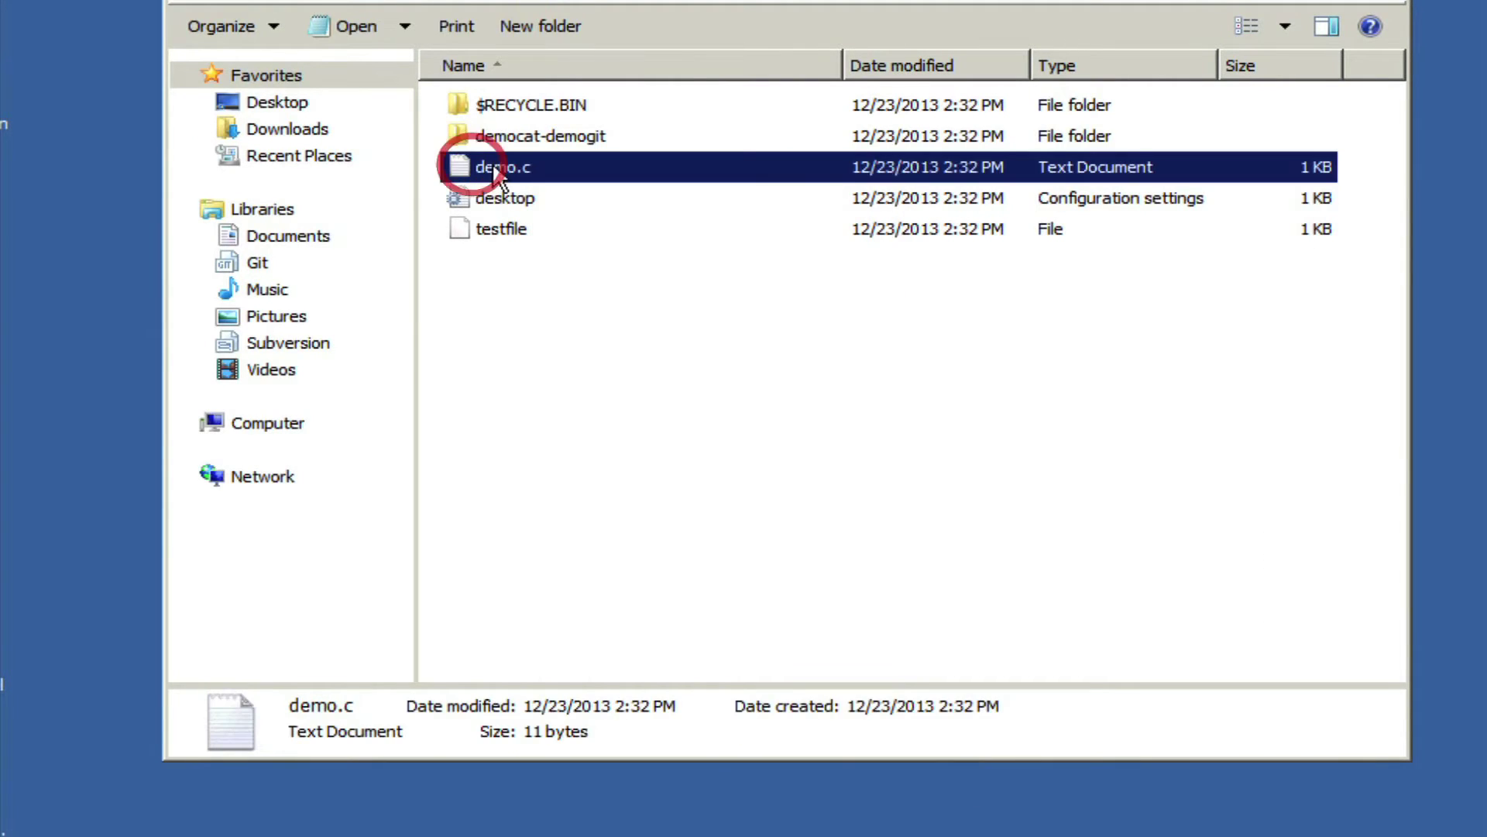
right_click(494, 168)
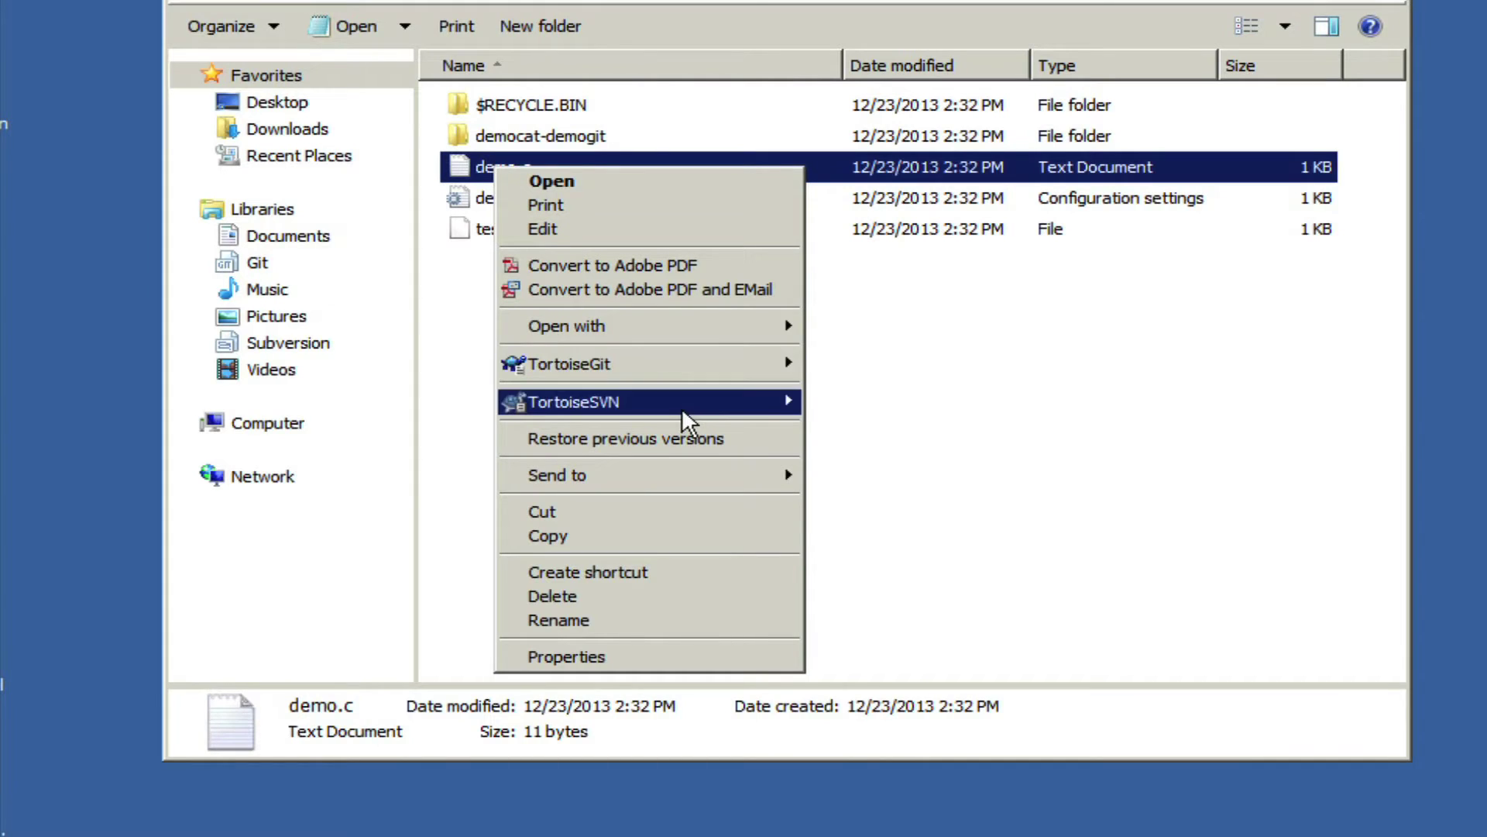
mouse_move(688, 406)
click(884, 442)
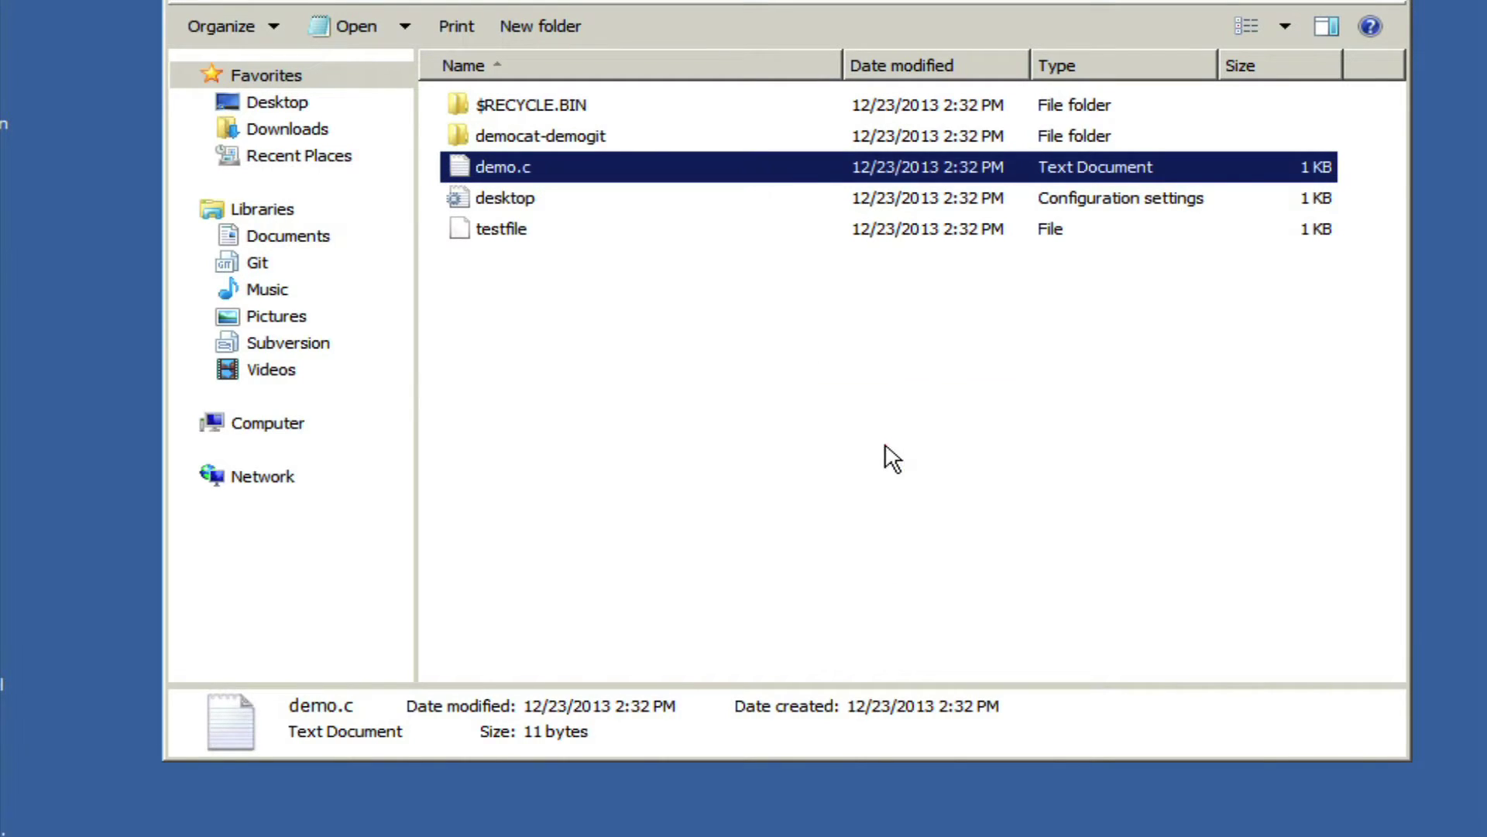
Commit demo.c with message 'Add demo.c file', logging in with the MCECS credentials.
click(610, 320)
right_click(620, 298)
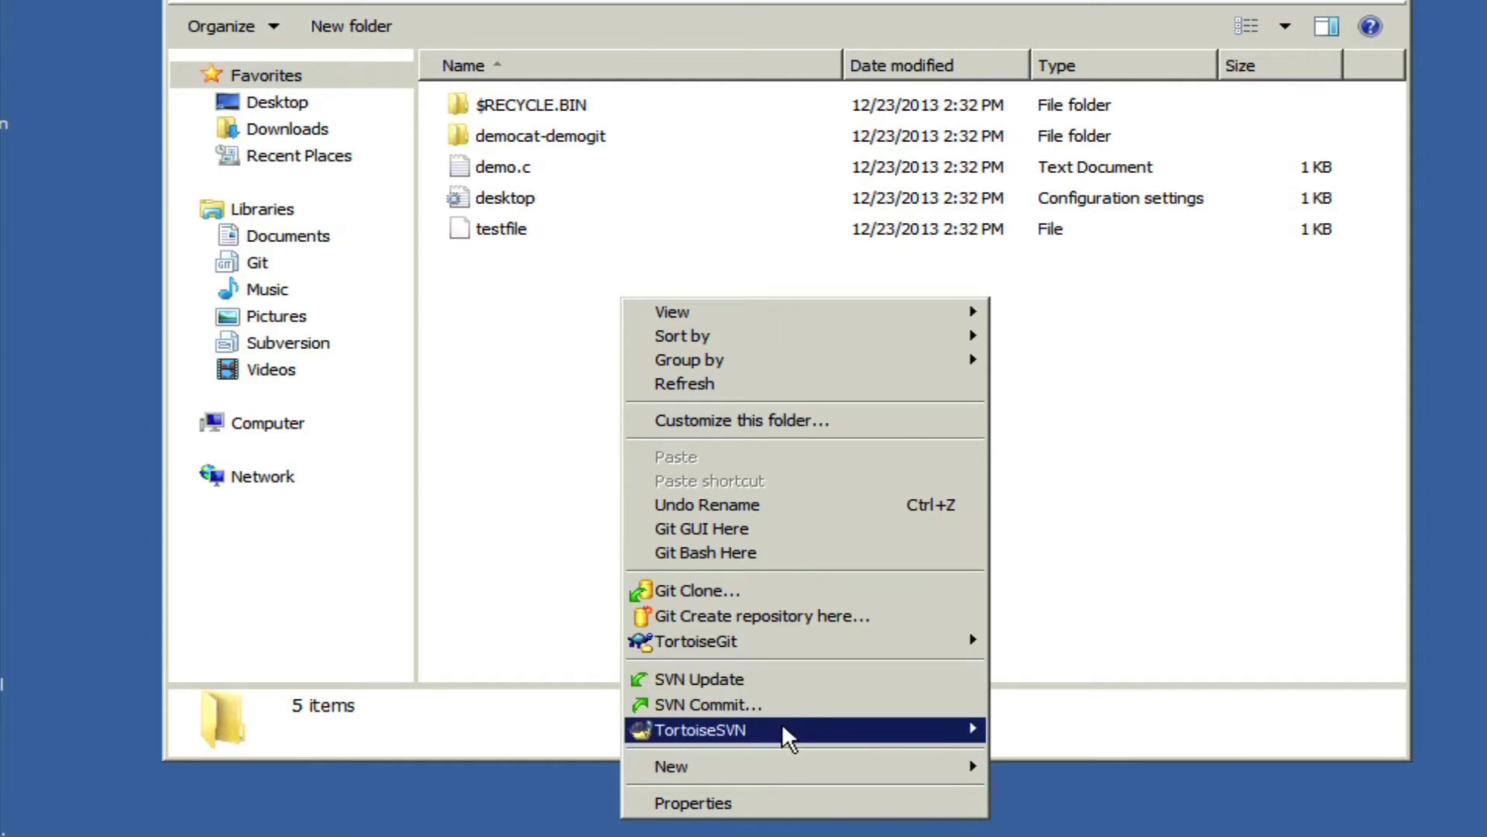
click(730, 705)
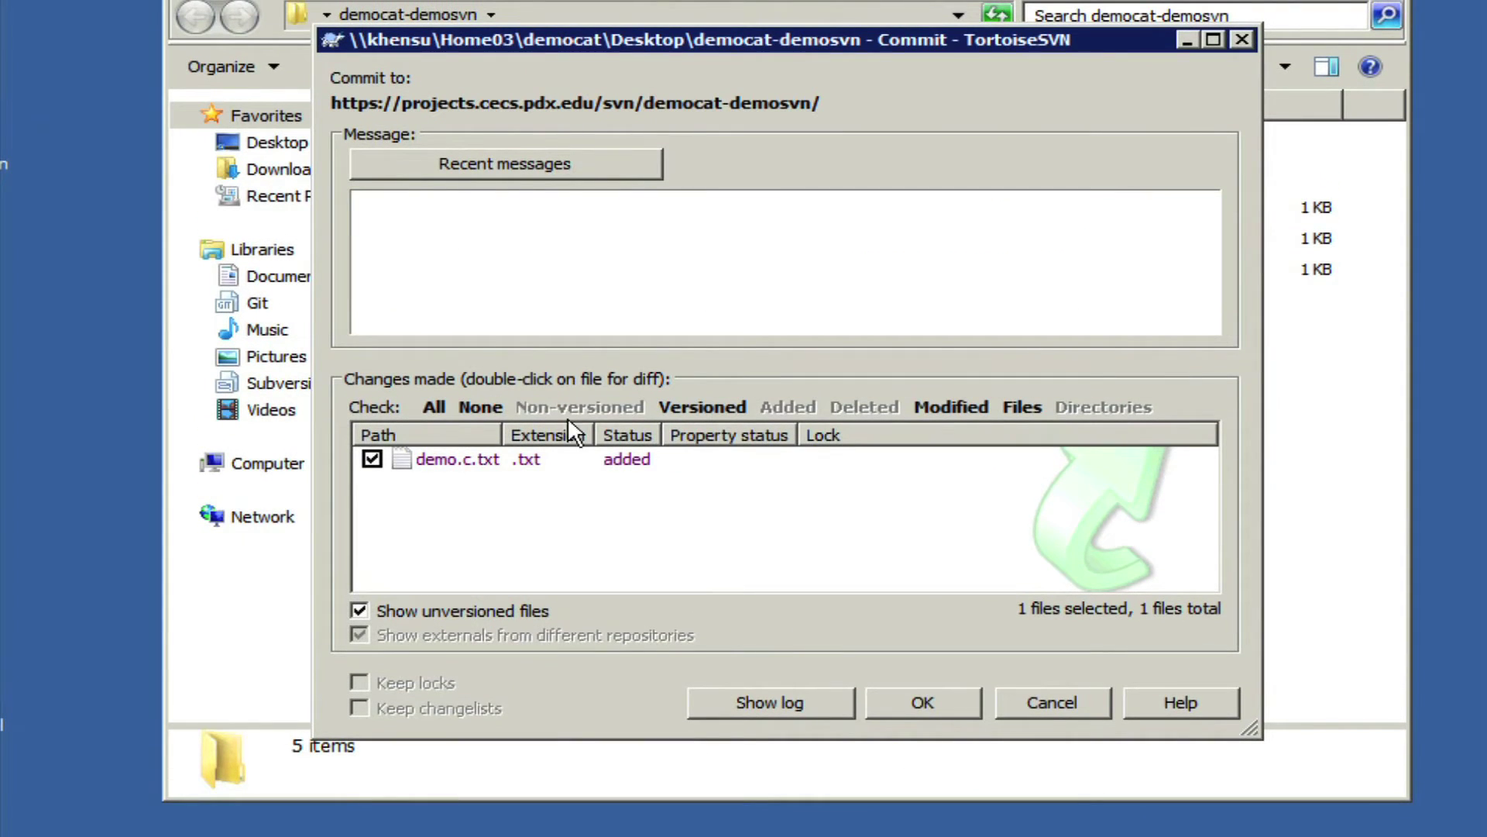
text(Add demo.c file)
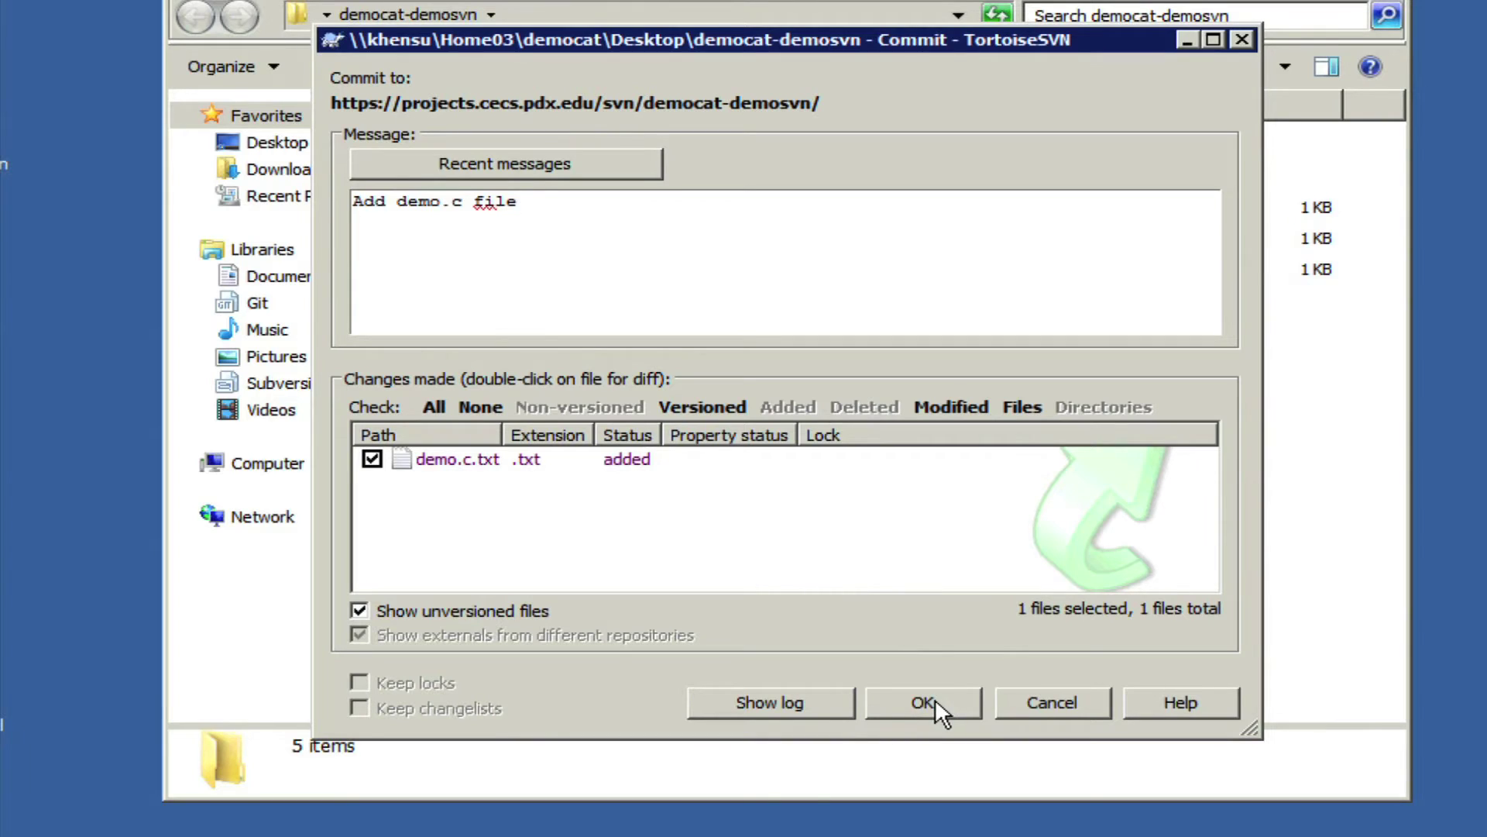
click(935, 699)
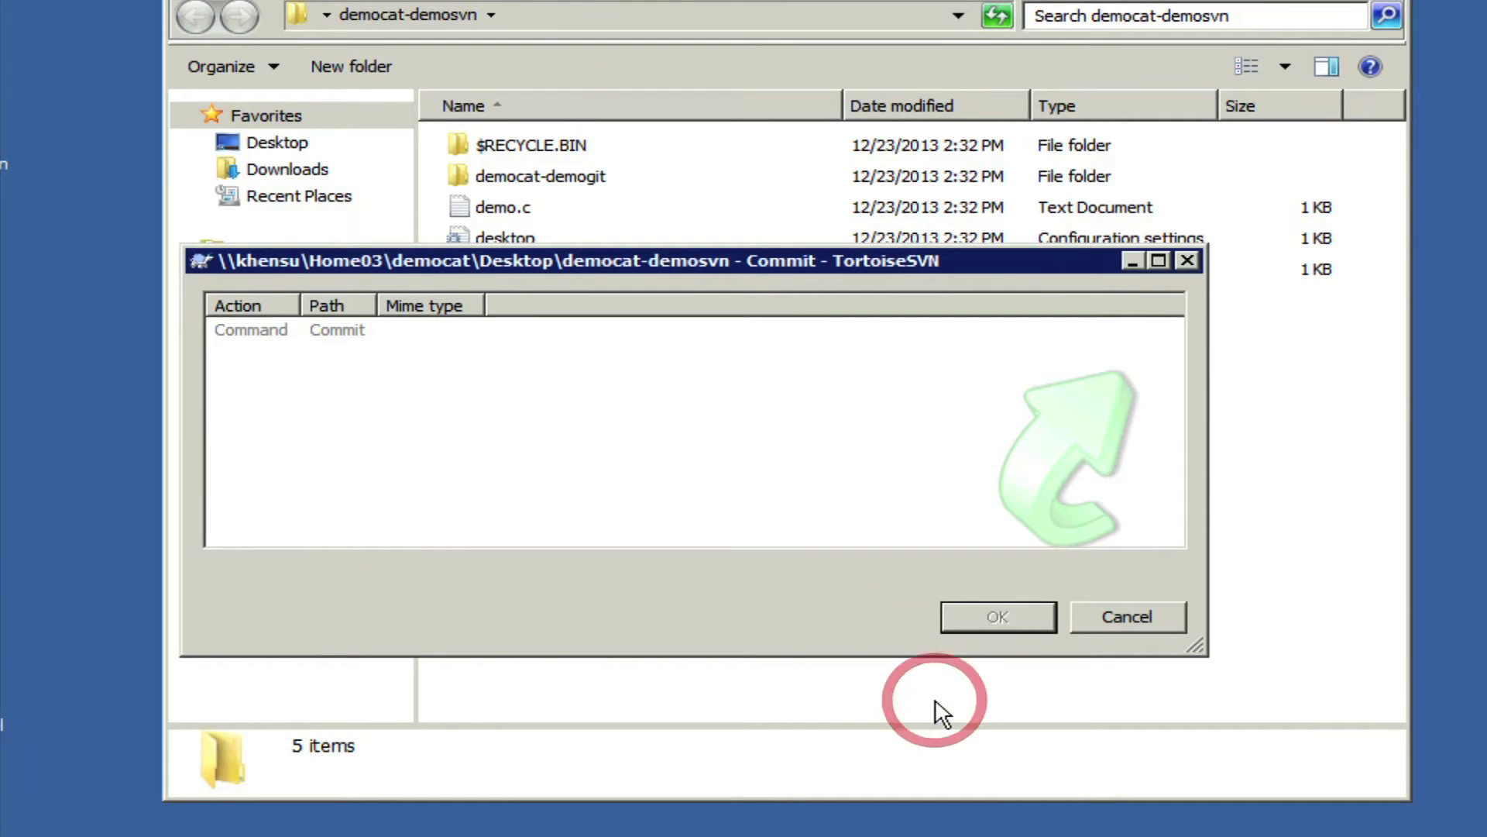
text(democat)
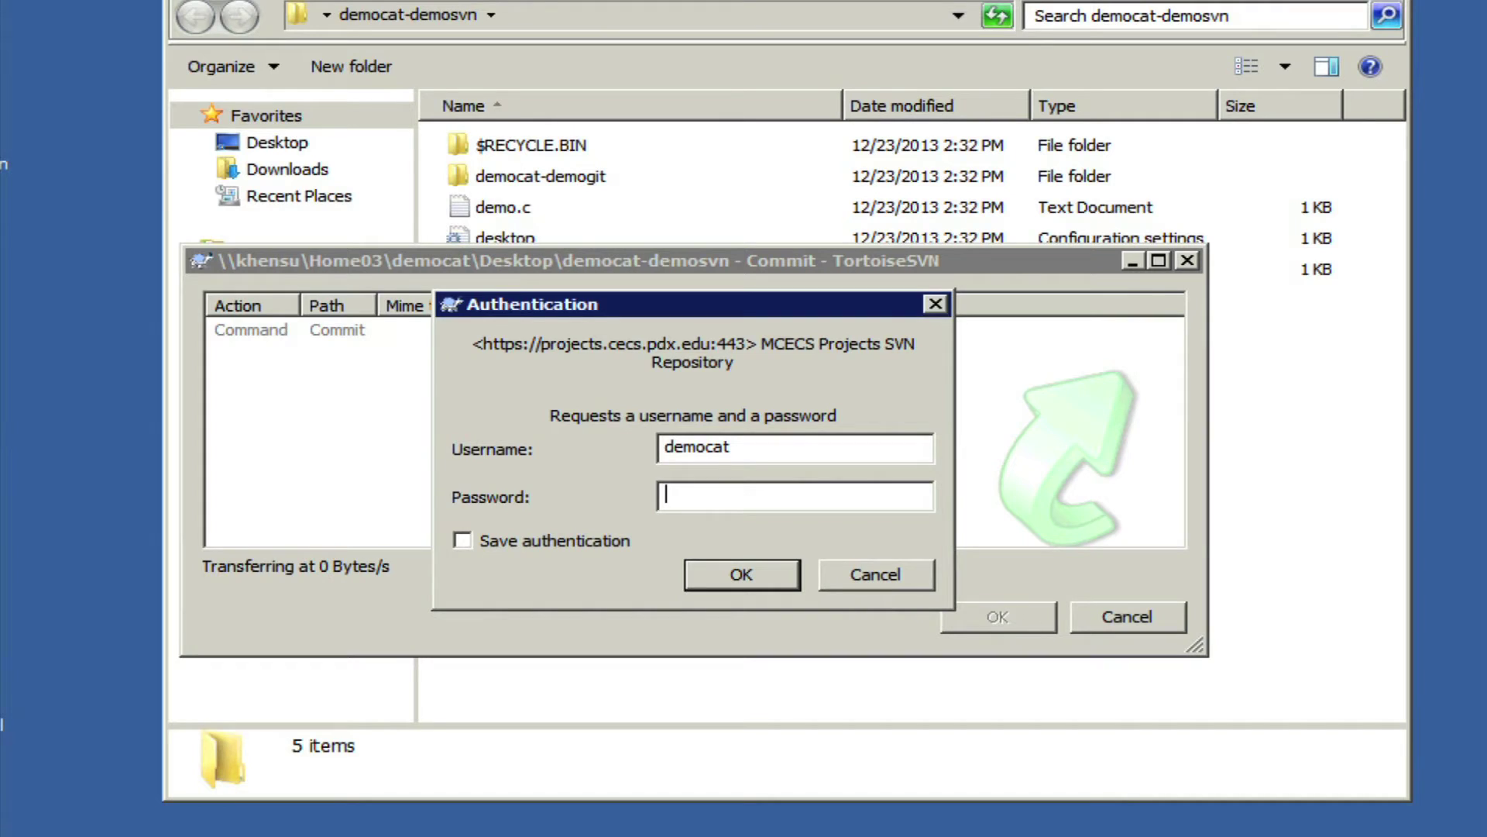
text(•••••••••)
key(Return)
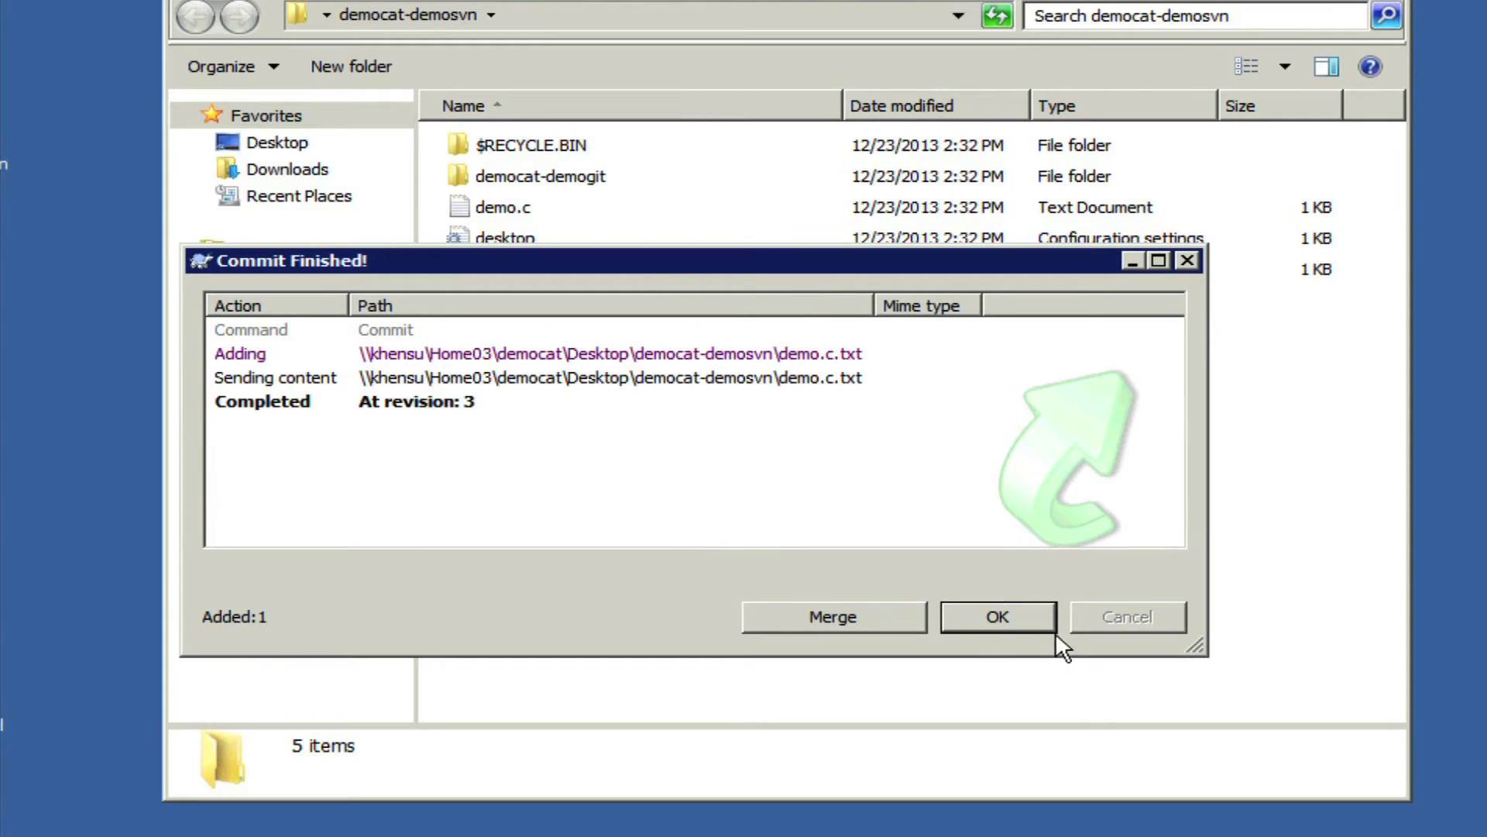
Close the commit report and view the democat-demosvn repository page in Redmine, showing revision 3.
click(1017, 620)
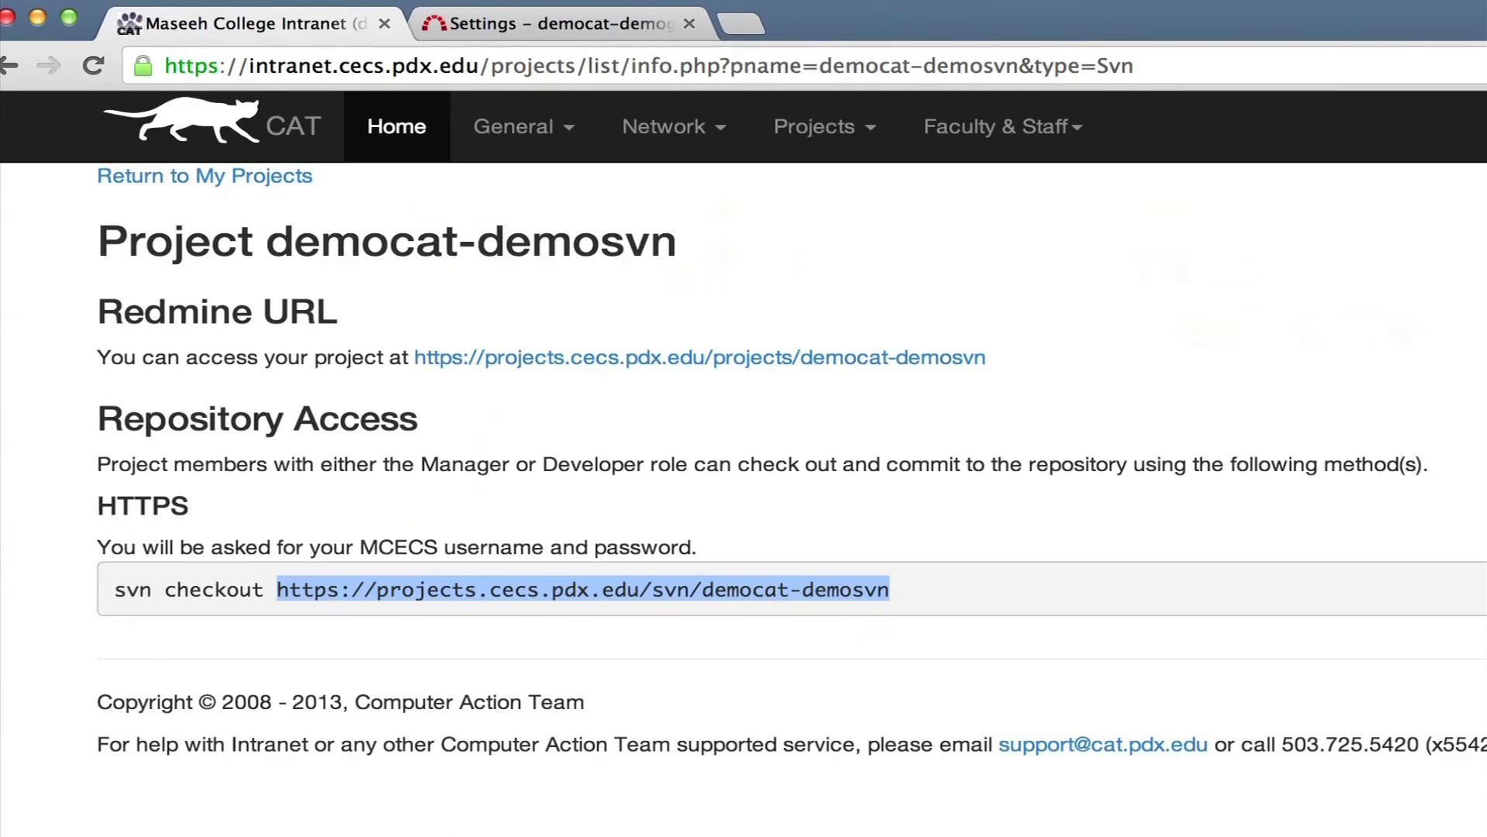
click(535, 24)
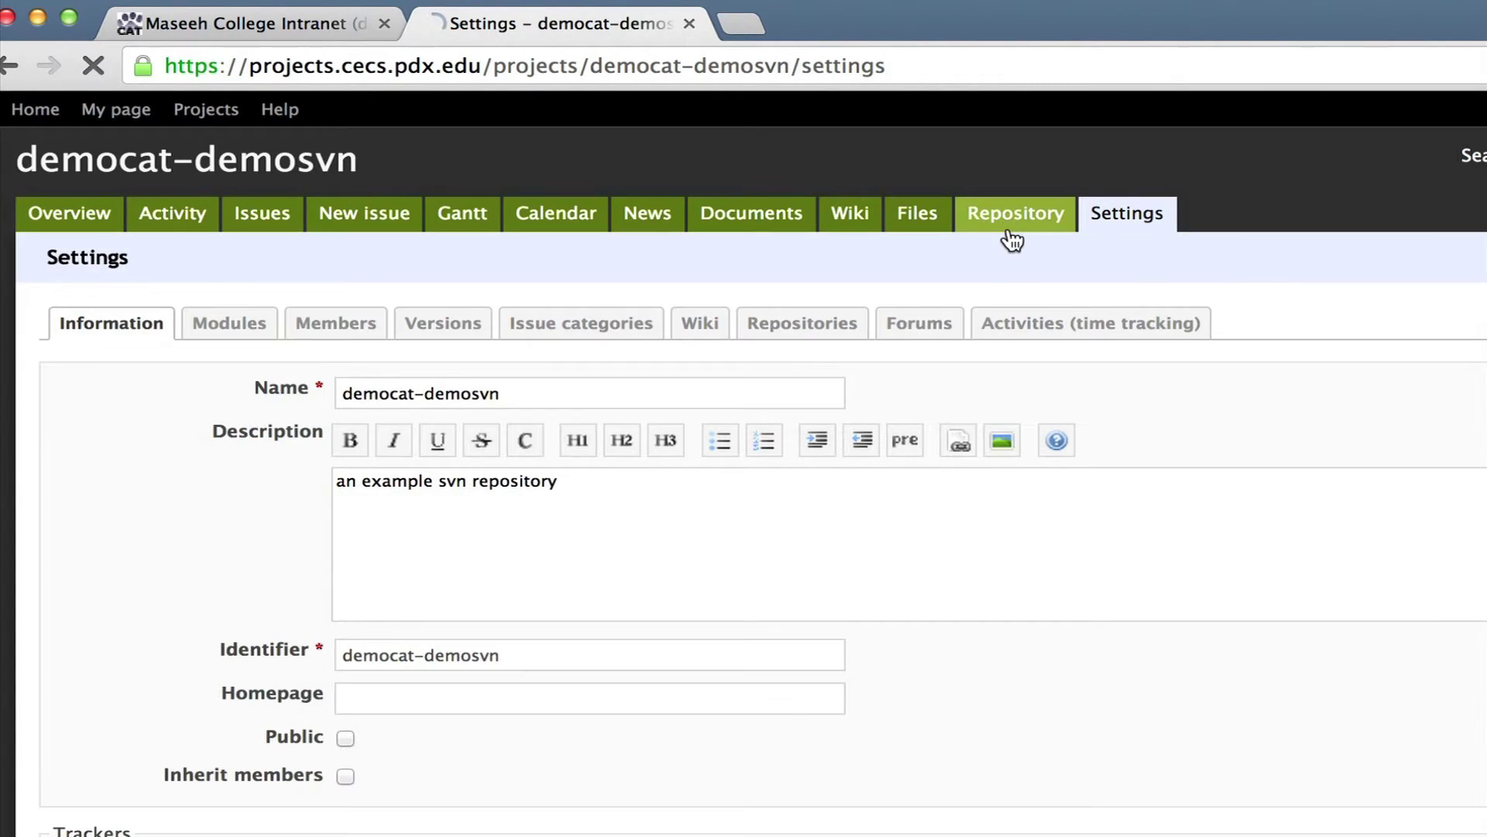
click(1009, 229)
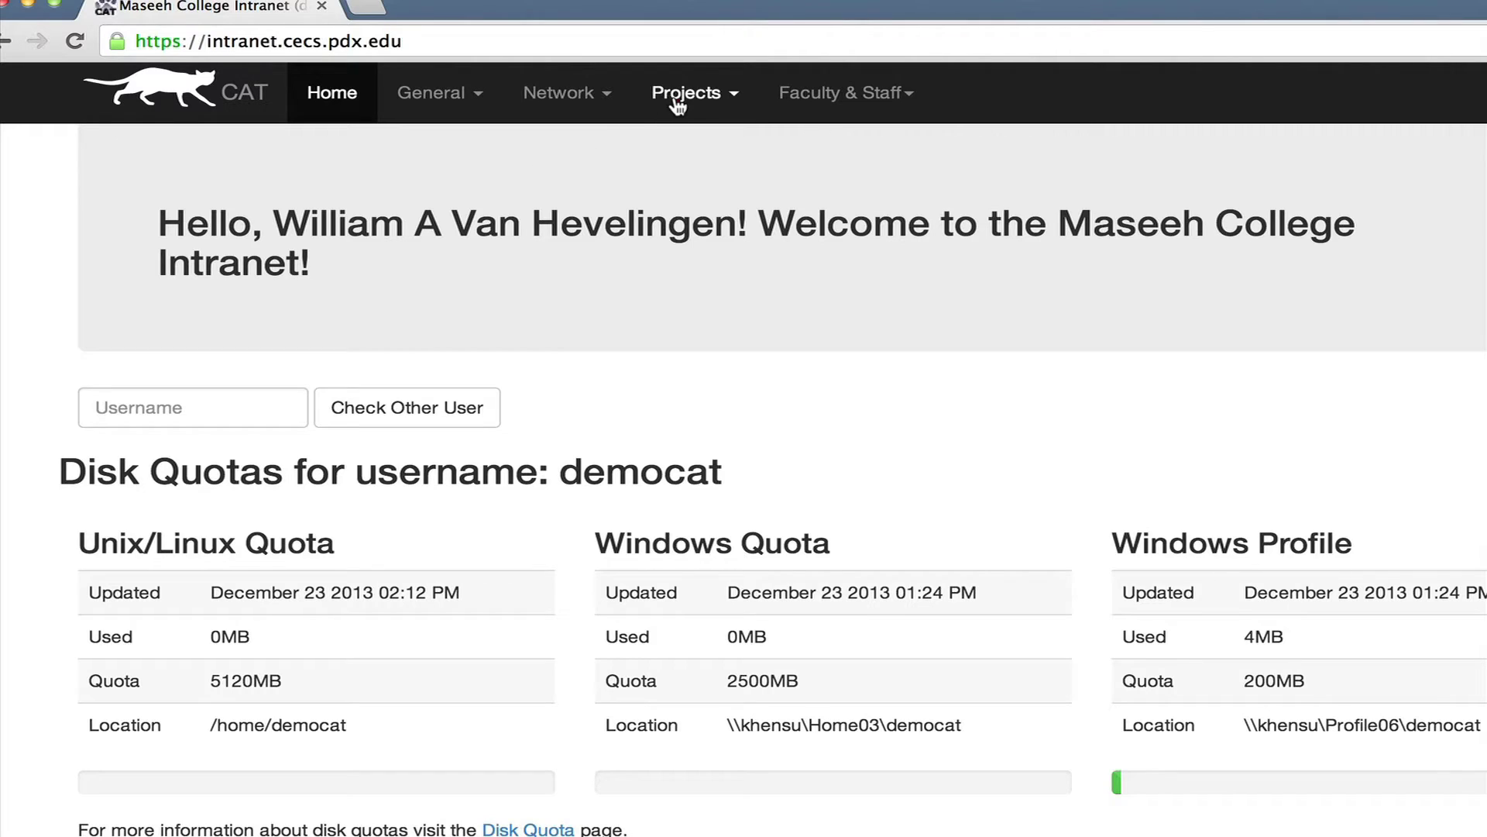
Open the democat-demogit project page from My Projects.
click(677, 100)
click(706, 146)
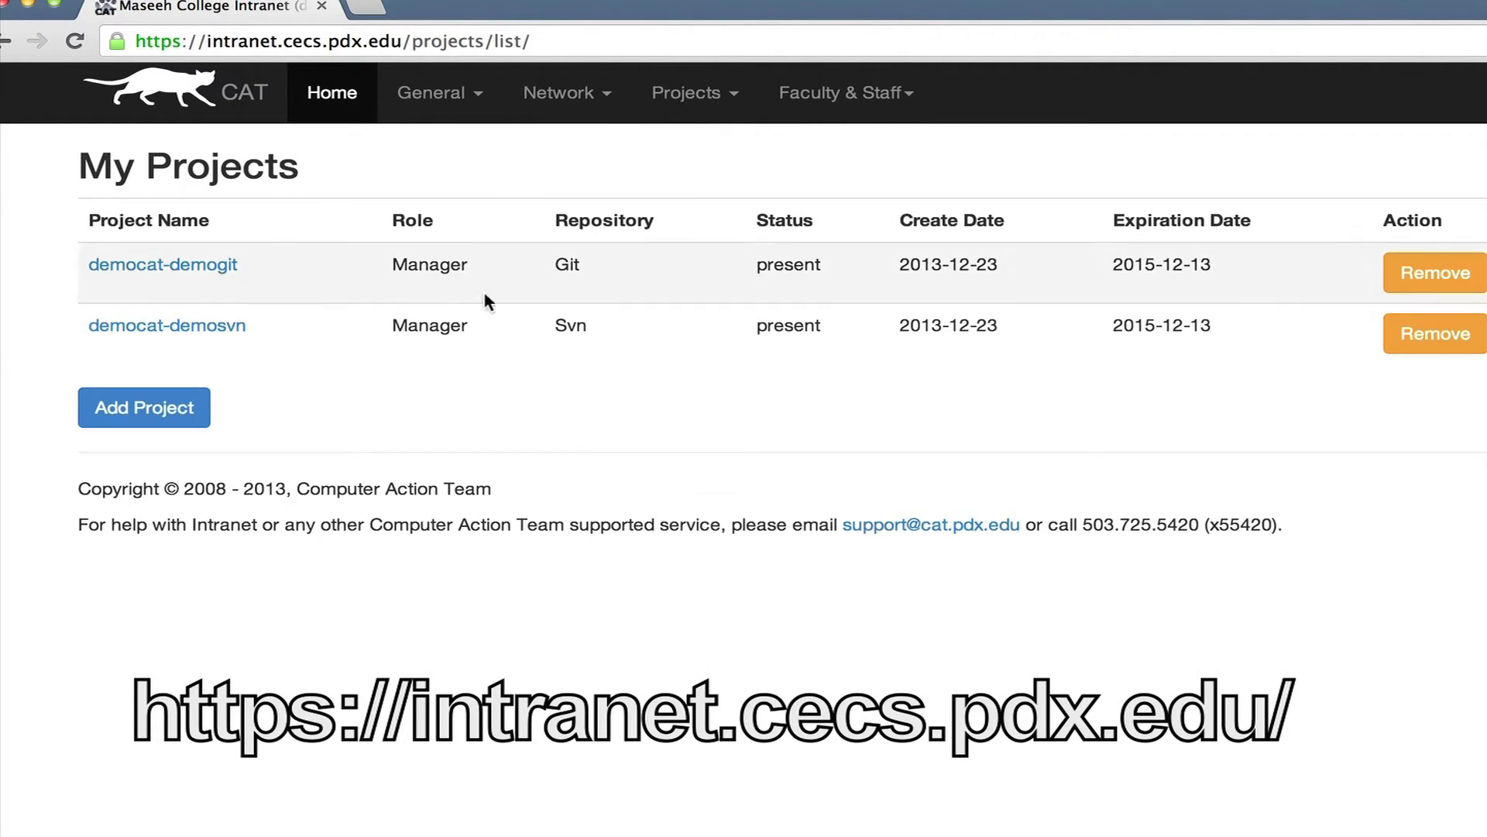
click(188, 270)
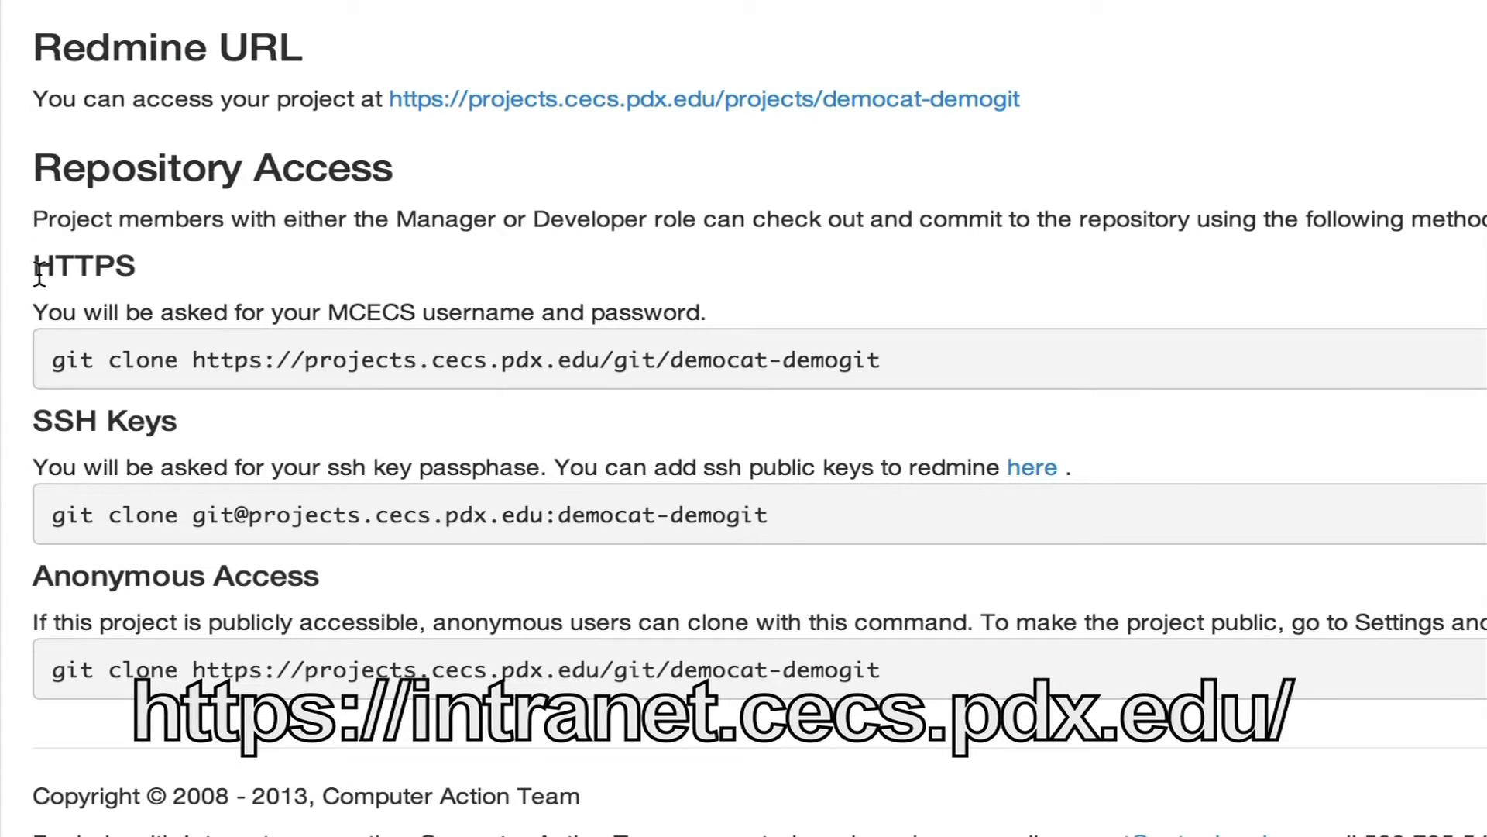
Select and copy the project's HTTPS git clone command.
drag(58, 360, 891, 370)
right_click(897, 362)
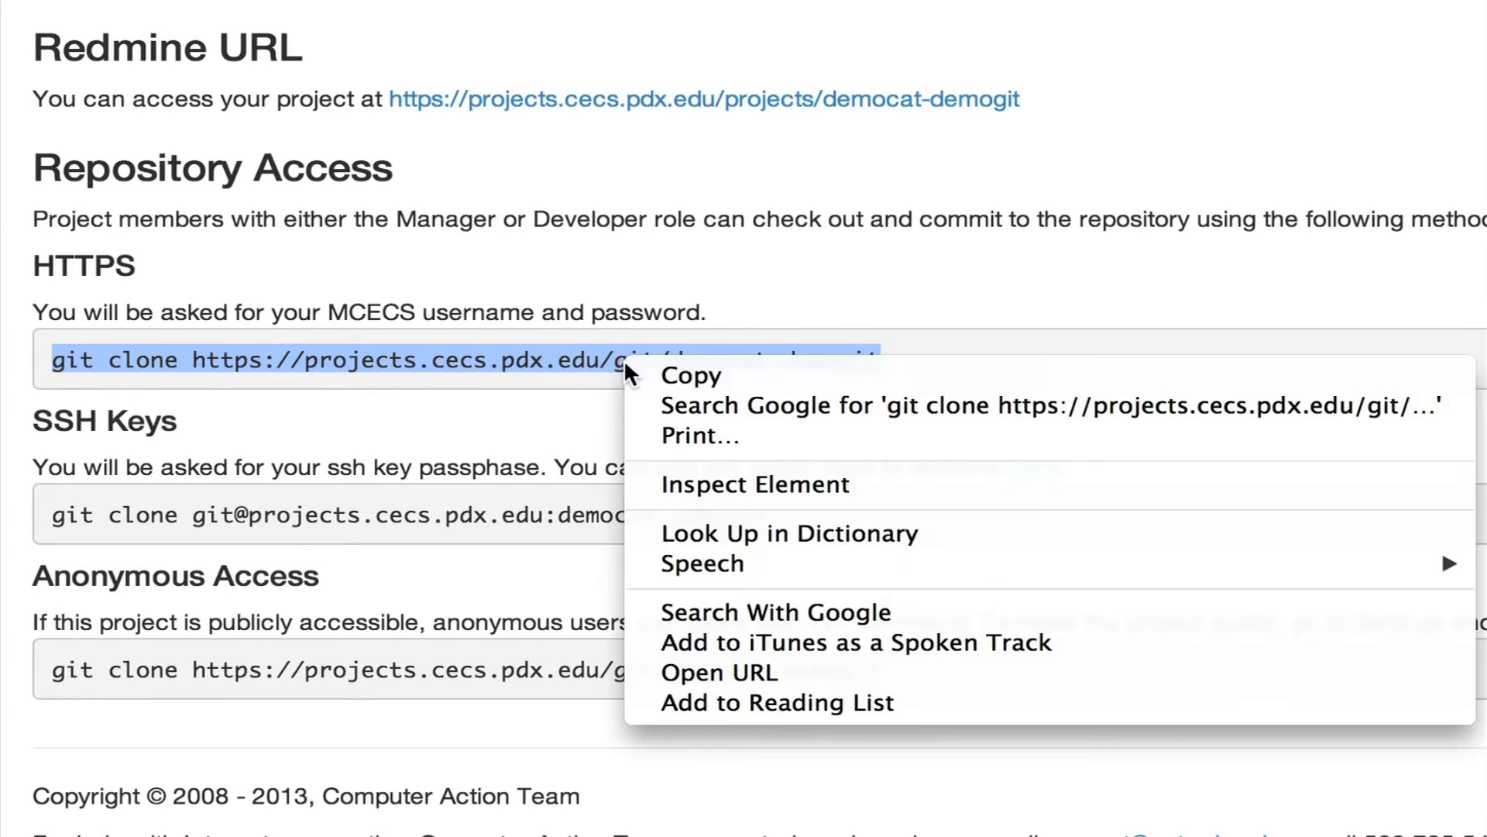
click(942, 375)
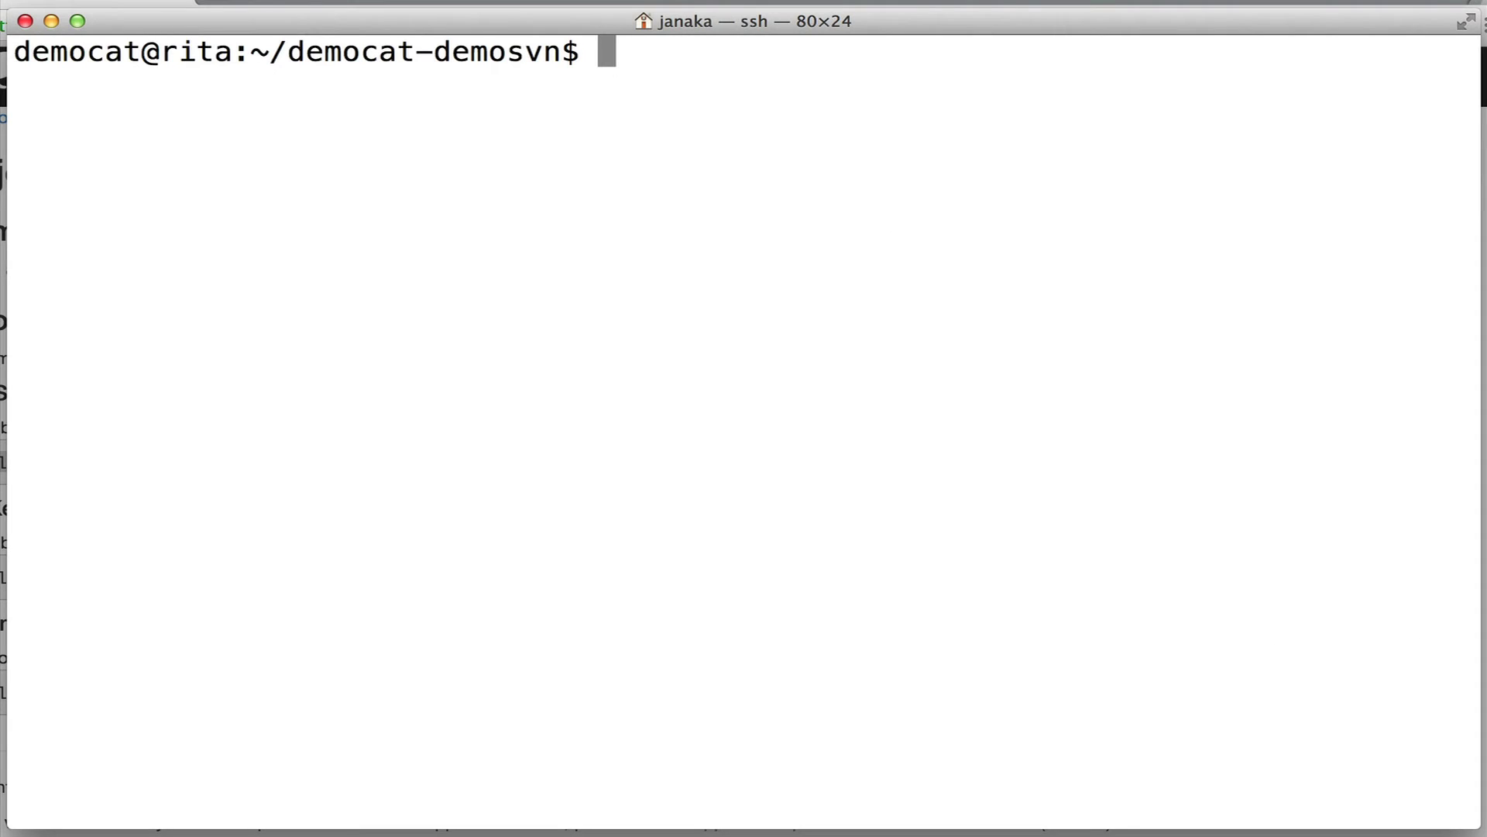
From the home folder, clone democat-demogit over HTTPS with the account username and password.
text(cd)
key(Return)
text(l)
key(ctrl+l)
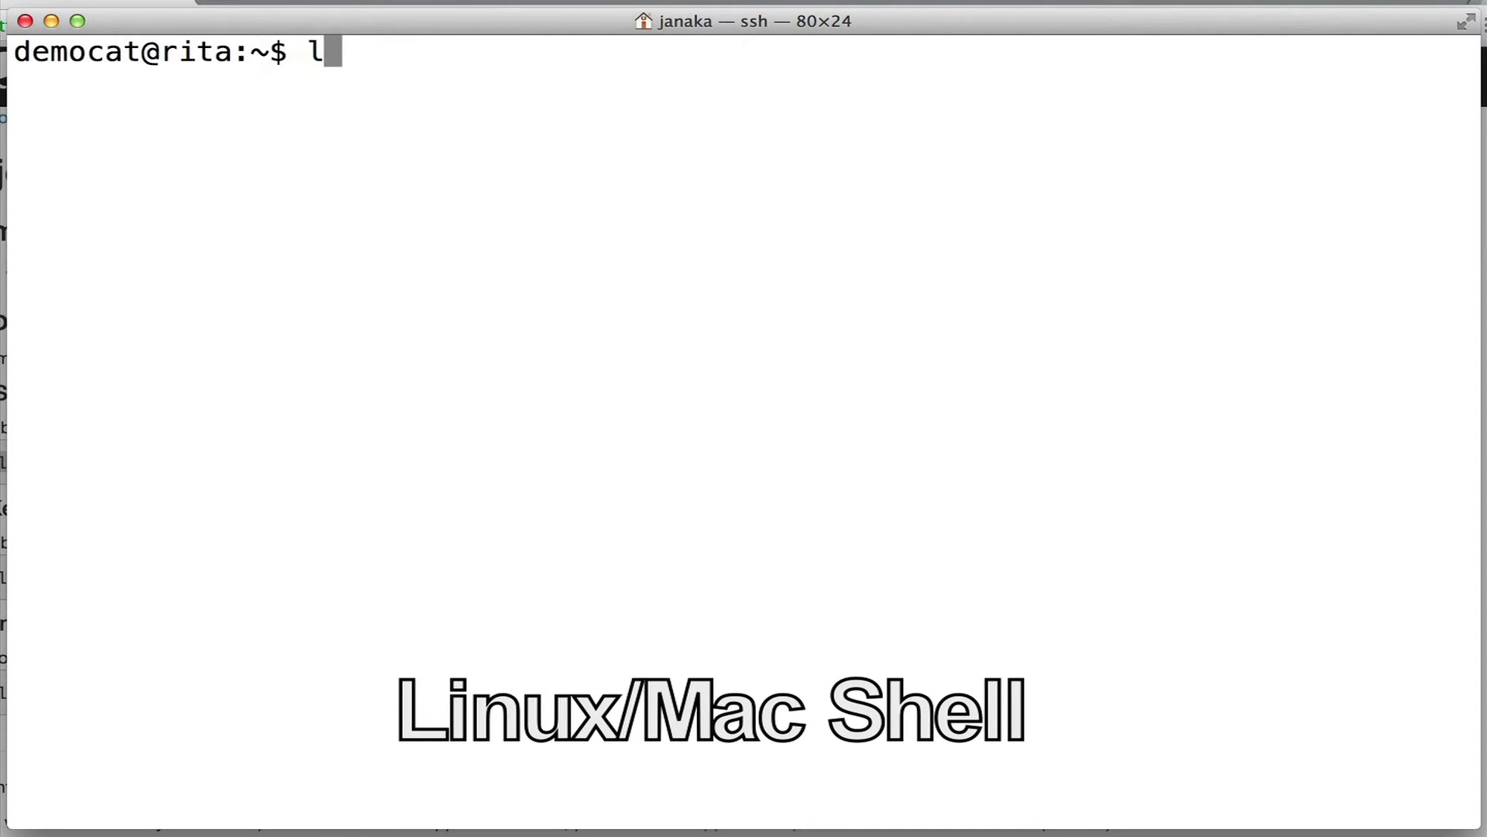
key(BackSpace)
right_click(468, 342)
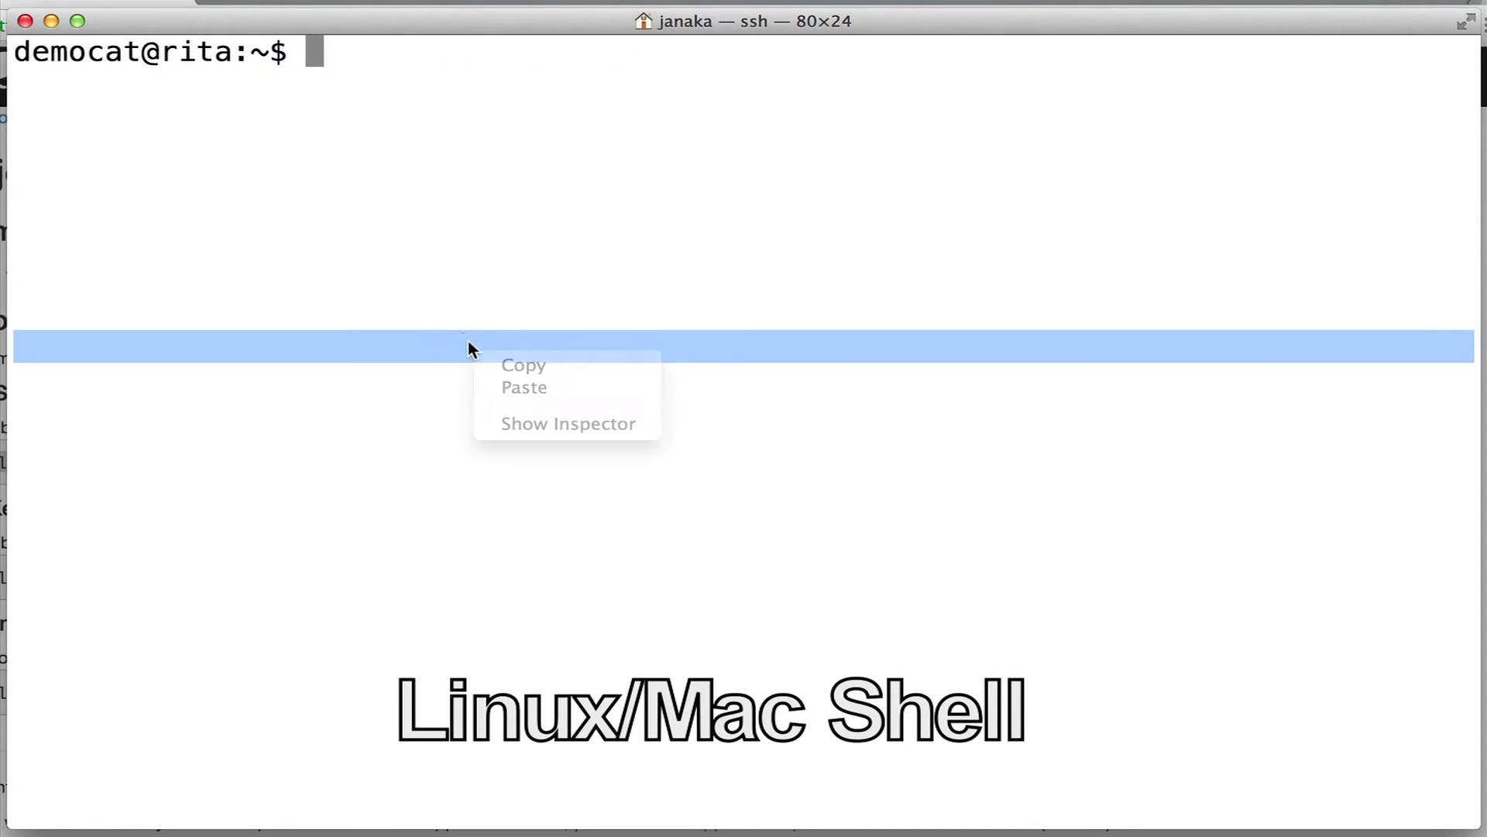
right_click(517, 338)
click(561, 375)
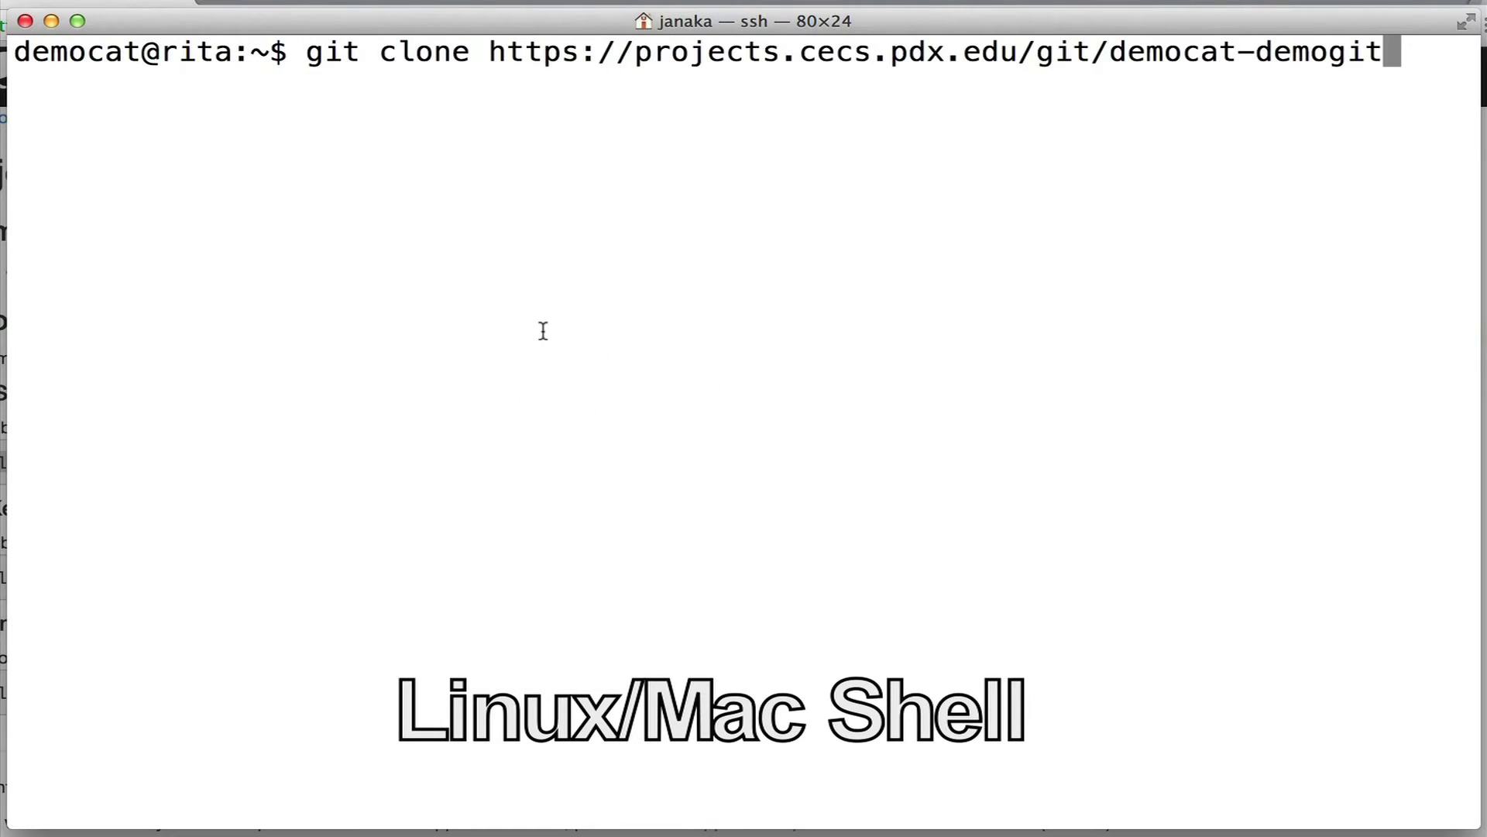
key(Return)
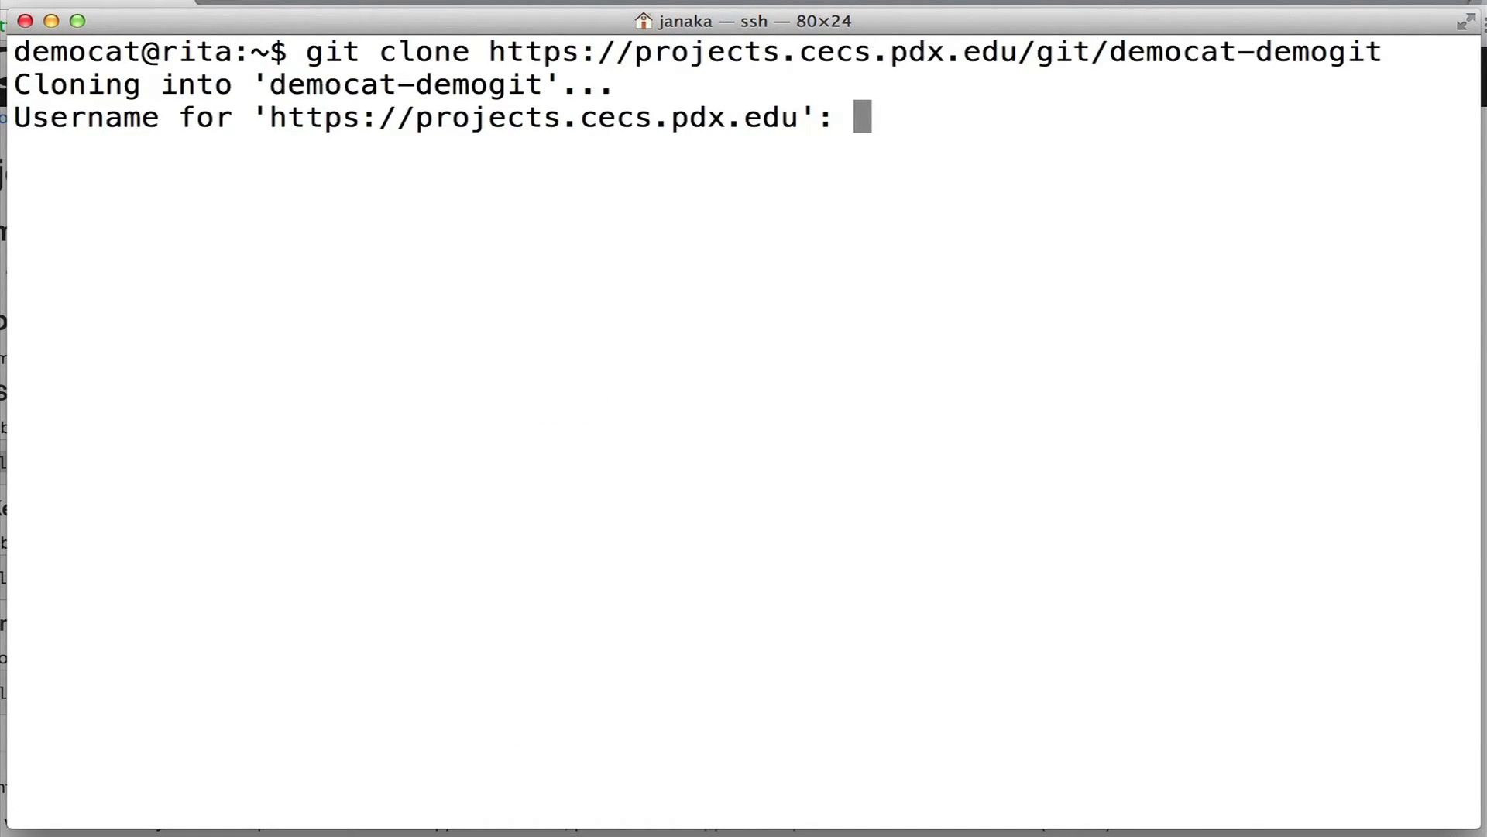
text(democat)
key(Return)
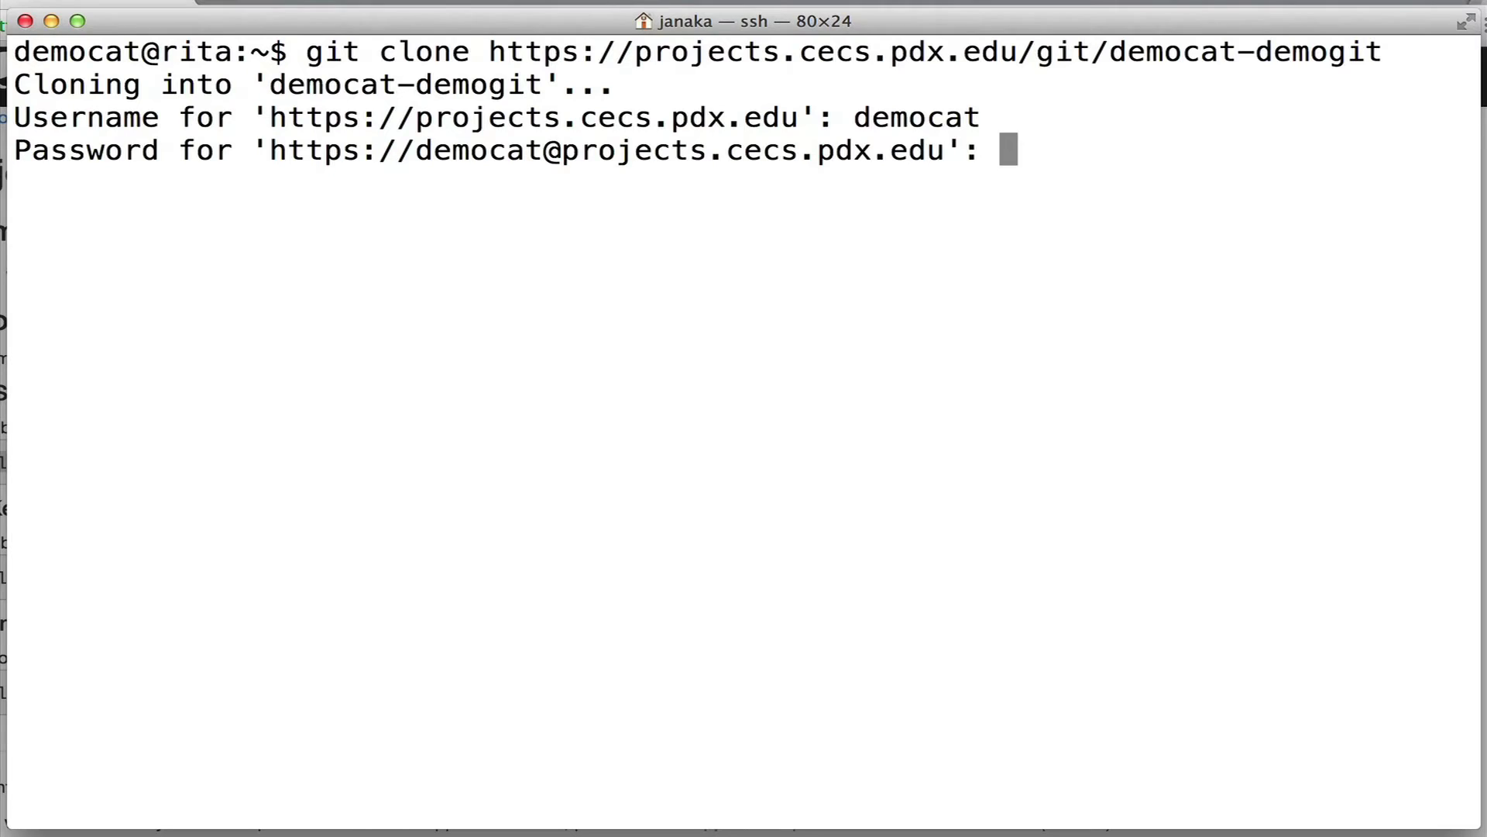
key(Return)
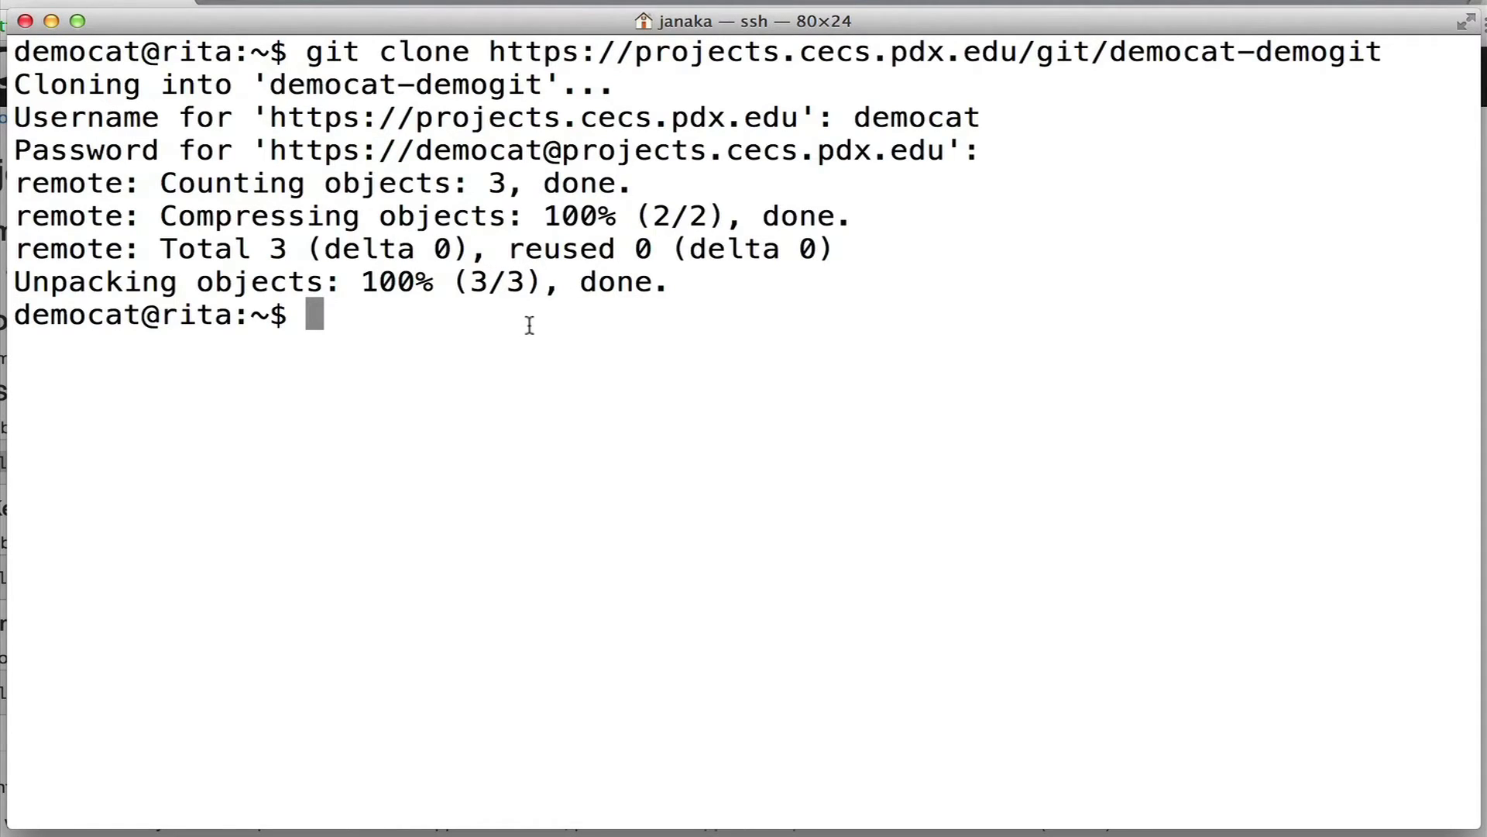
Enter democat-demogit, list its files and display the contents of git_readme.
text(cd d)
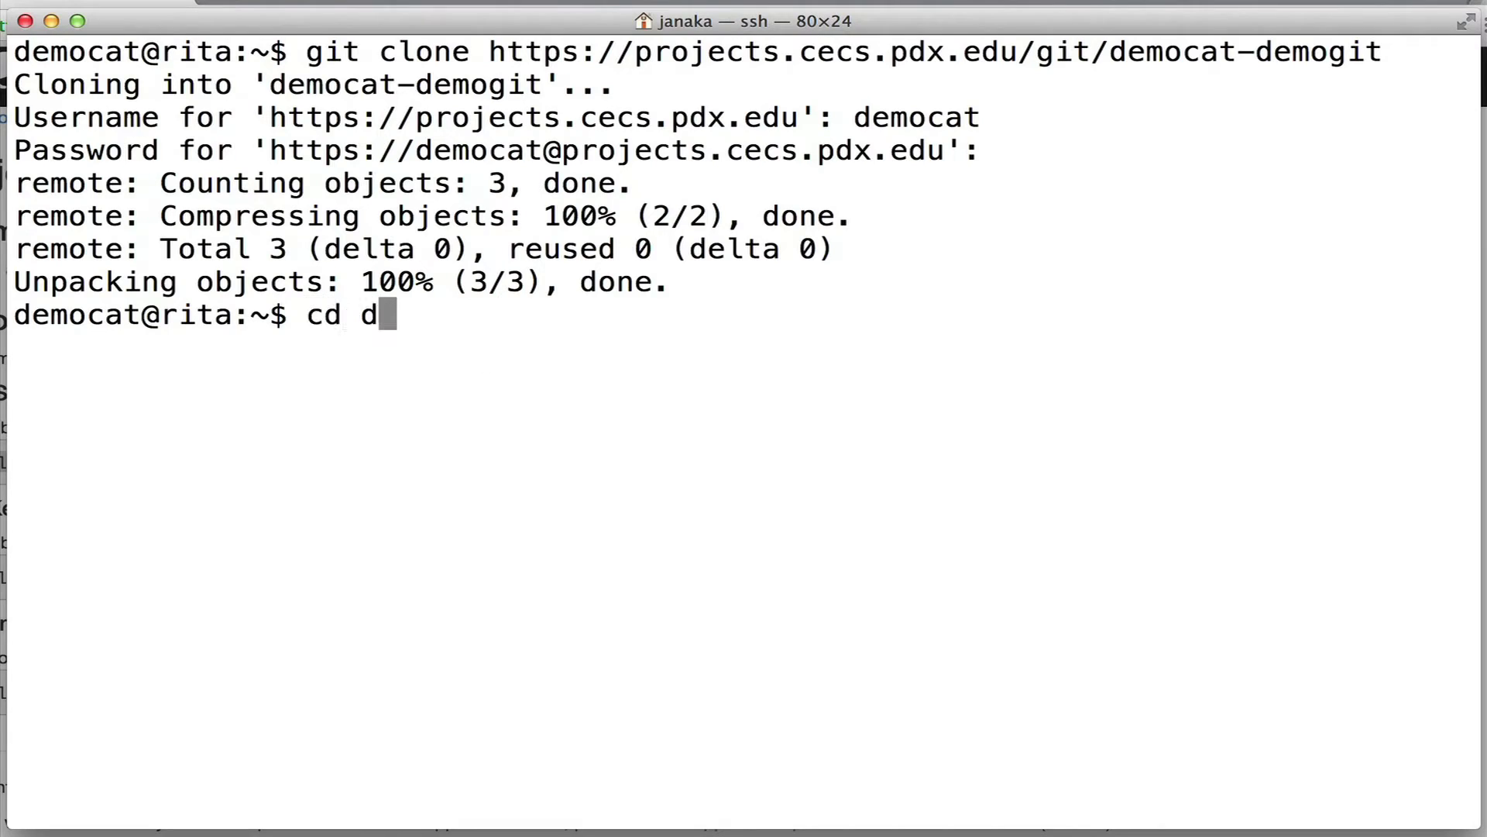
text(emocat-demogit)
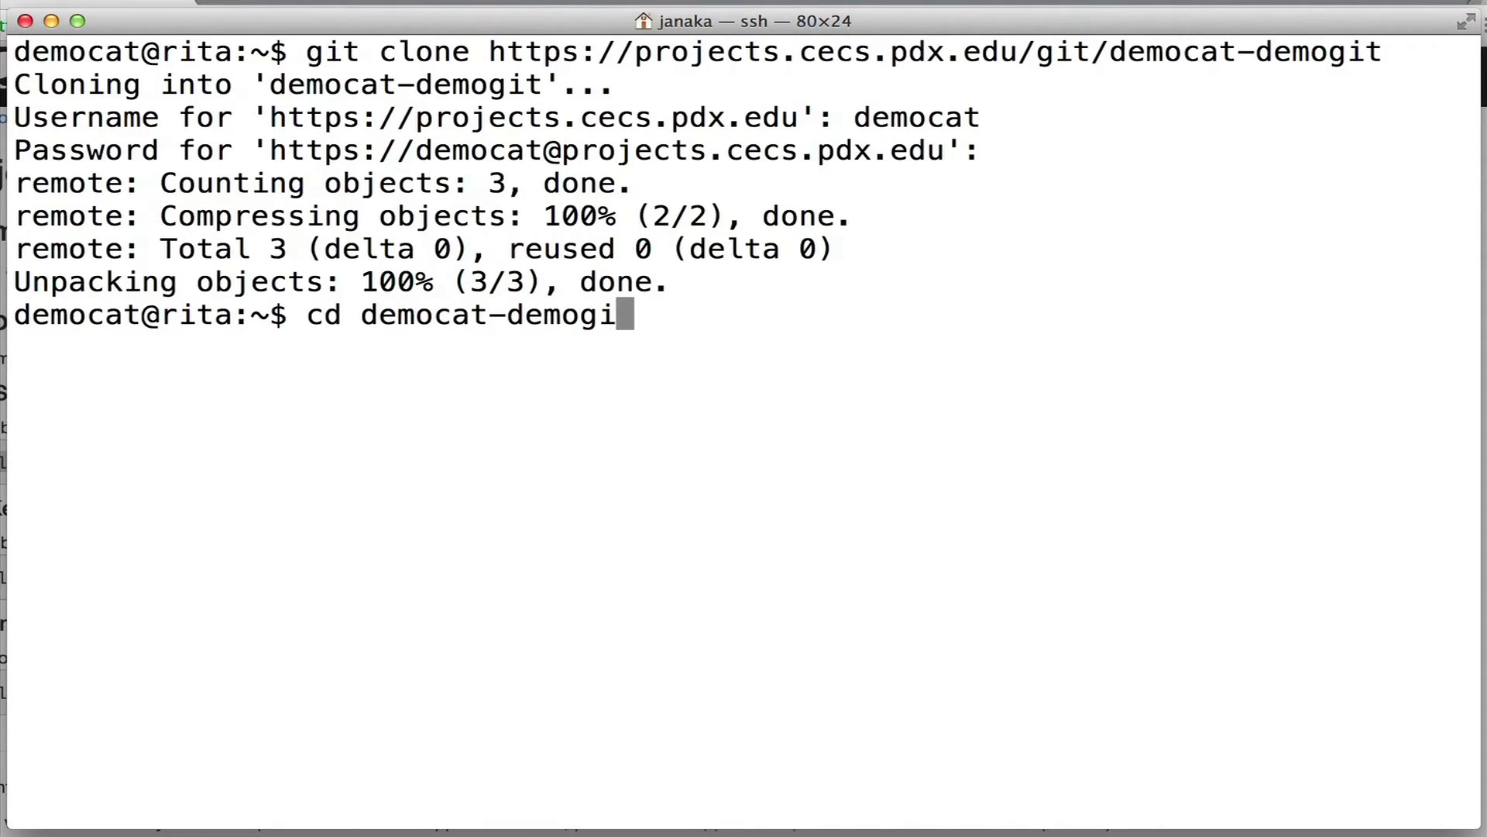
key(Return)
text(ls)
key(Return)
text(cat g)
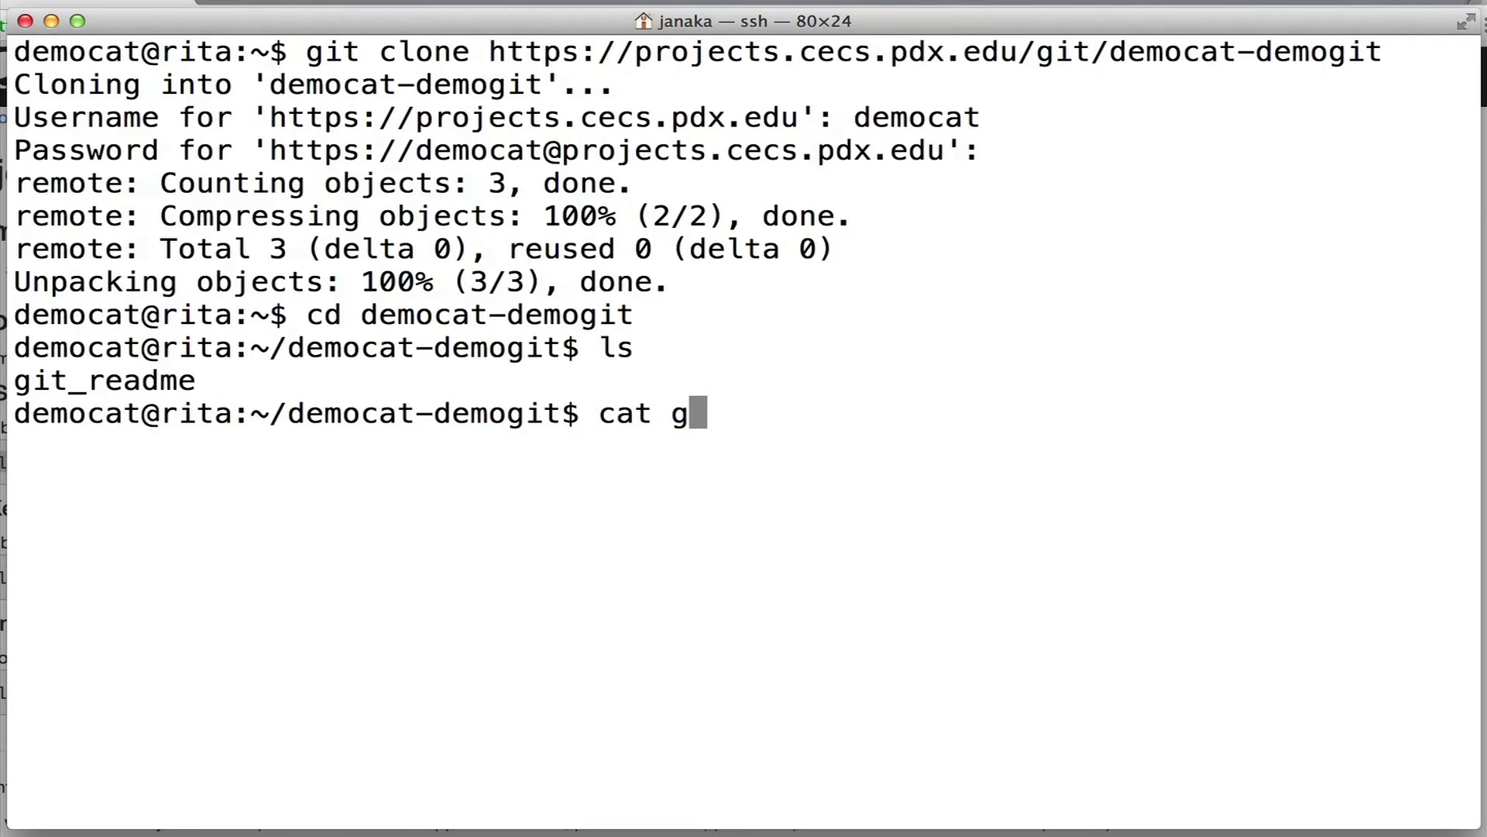
key(Tab)
key(Return)
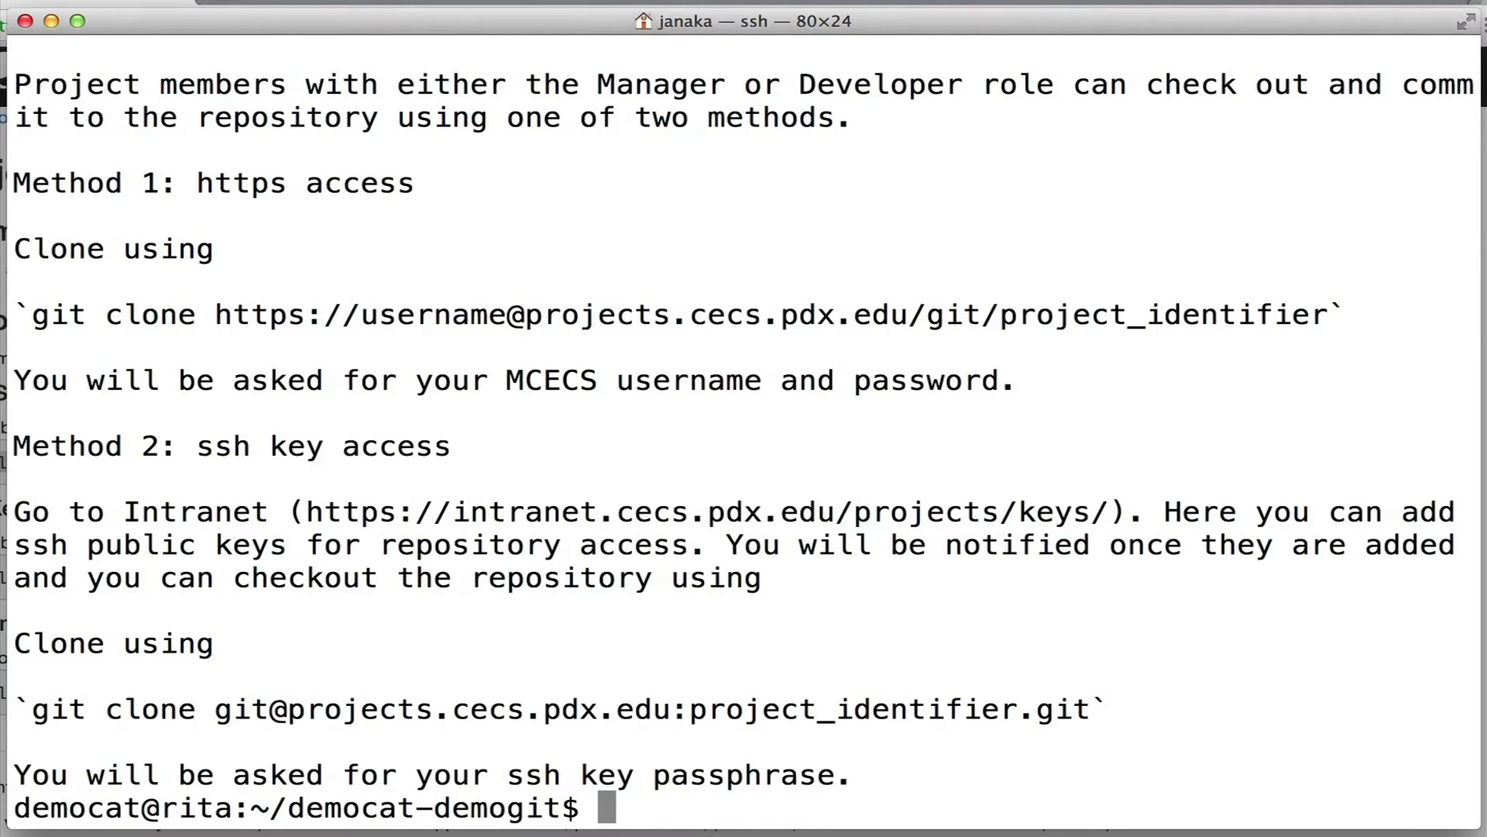
key(ctrl+l)
text(ls)
key(Return)
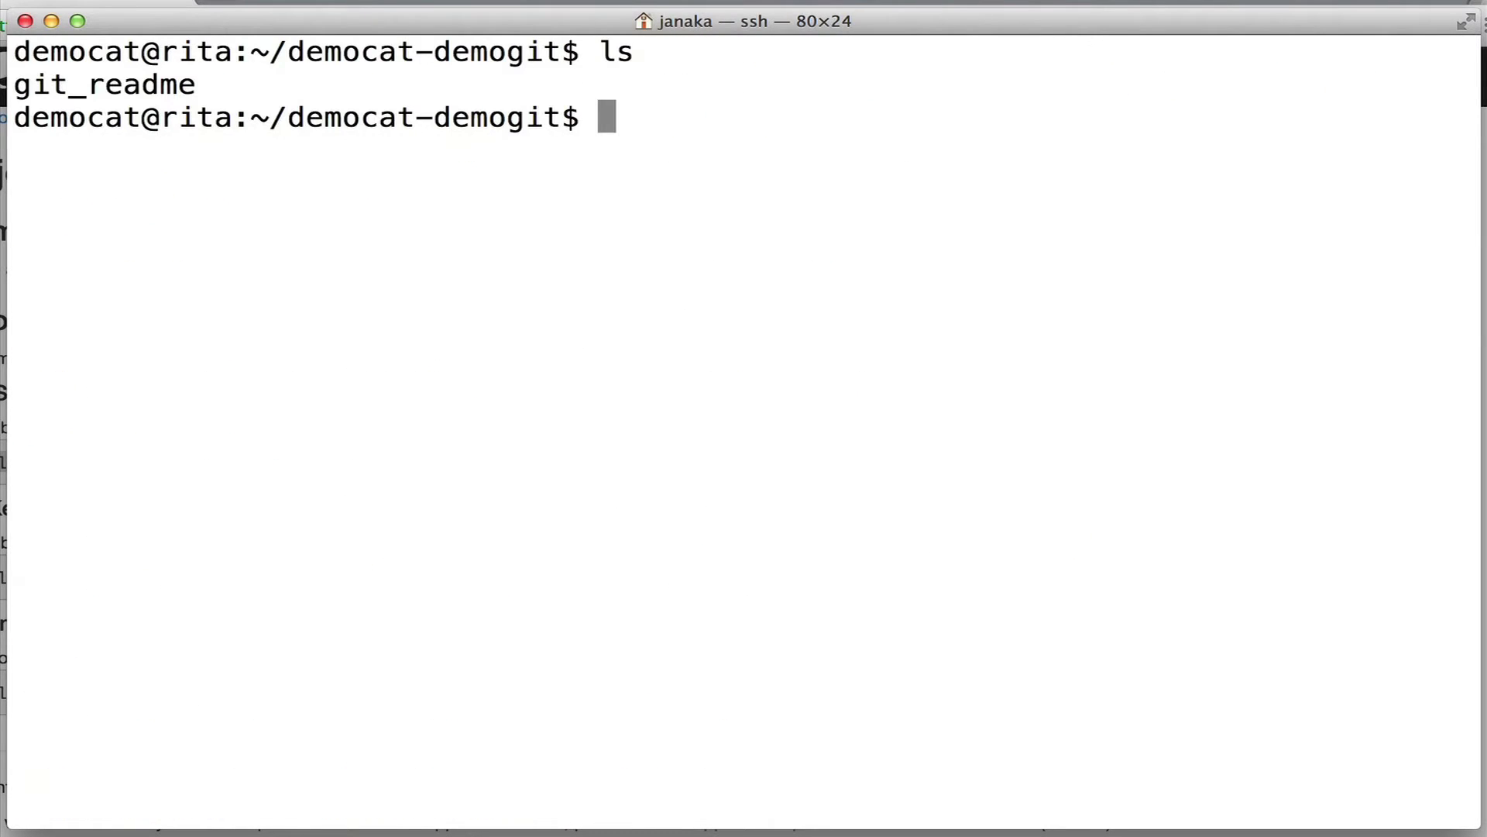
Create testfile containing "Example data", confirm it with ls, and stage it with git add.
text(tocuh)
key(BackSpace)
key(BackSpace)
key(BackSpace)
key(BackSpace)
key(BackSpace)
key(BackSpace)
text(echo "Example data" > testfile)
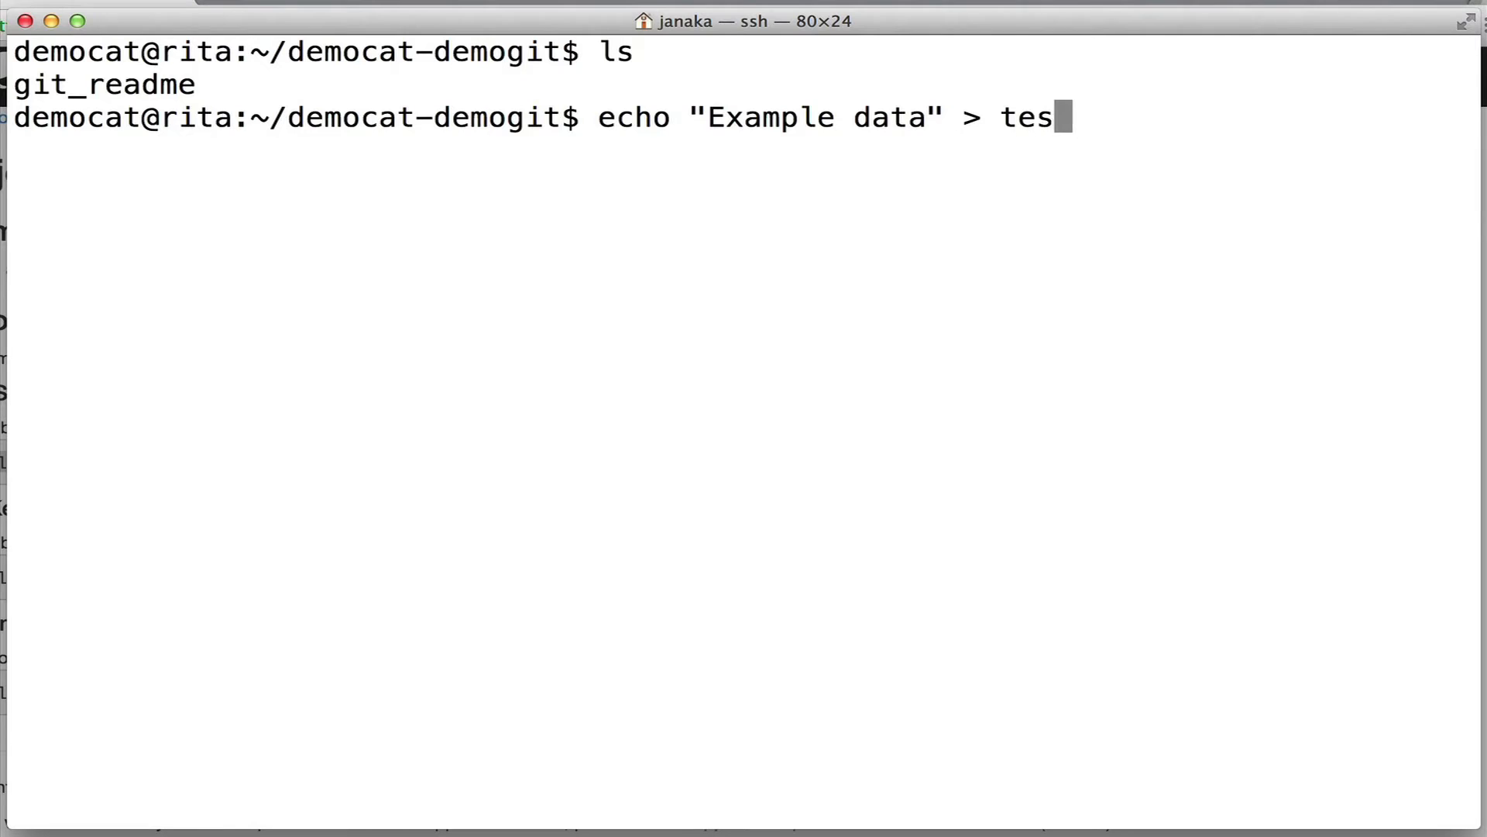
key(Return)
text(ls)
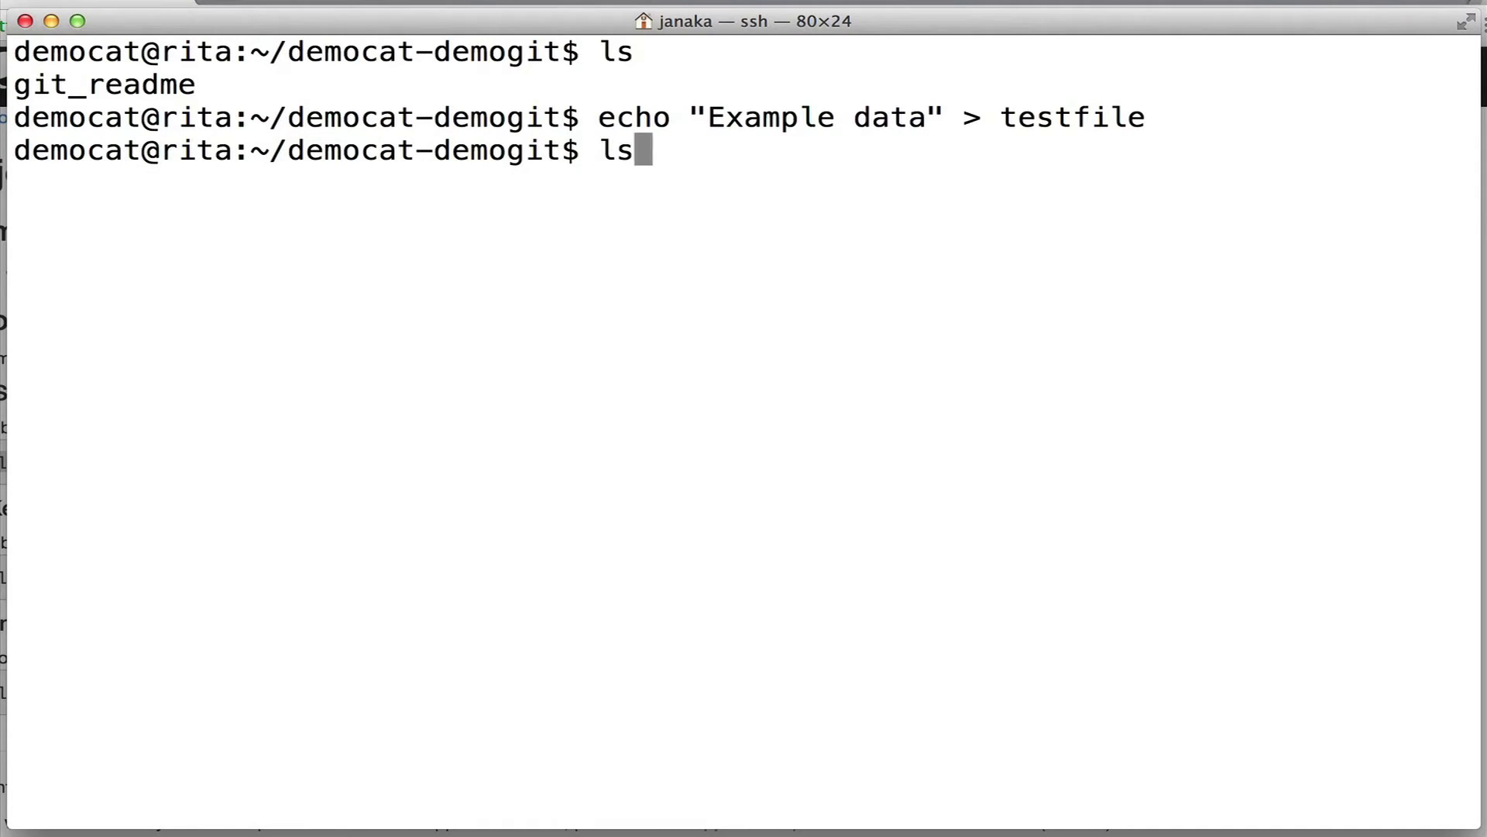
key(Return)
text(git add )
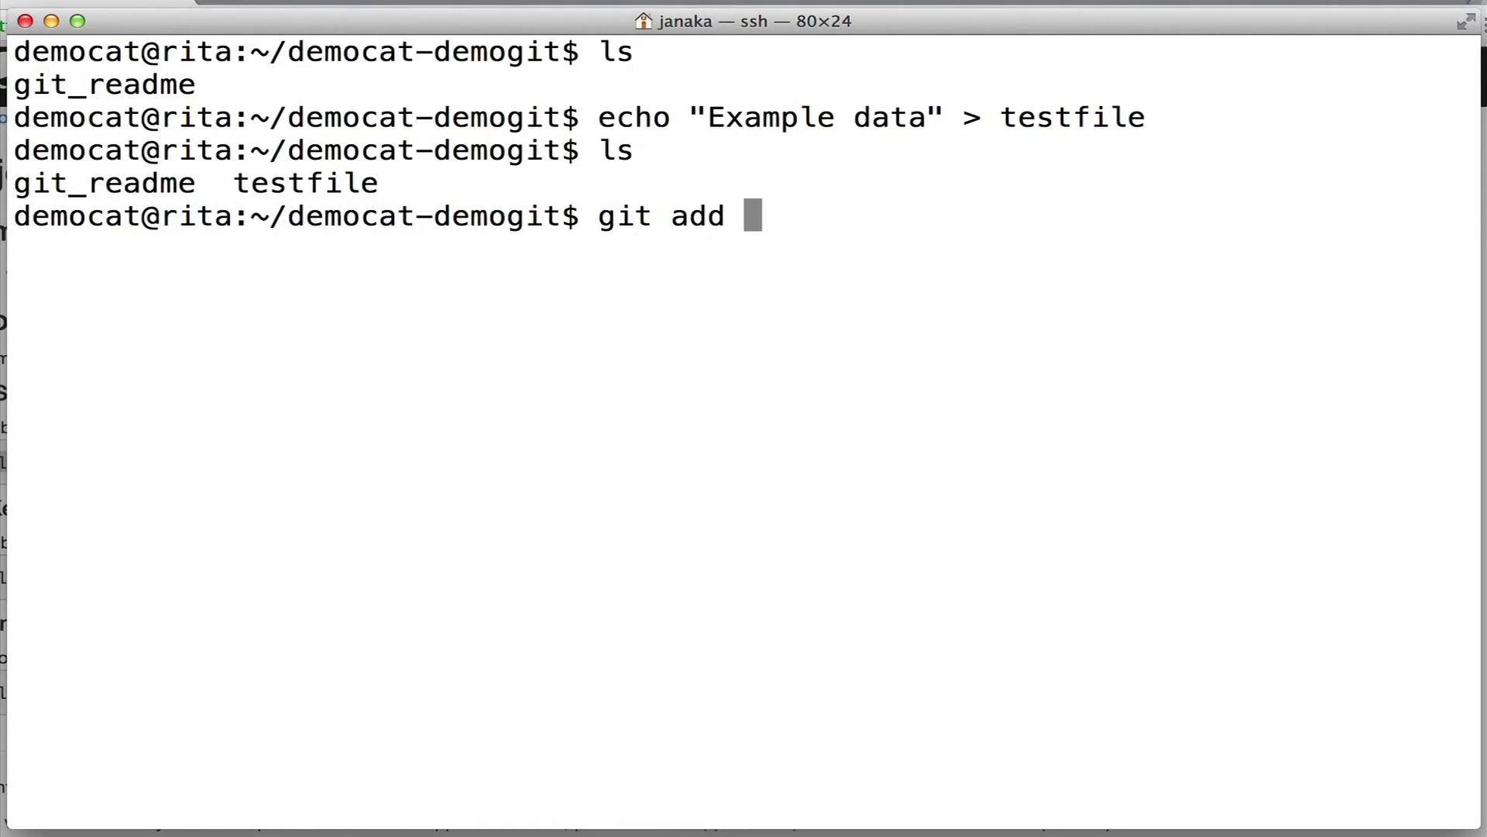
text(testfile)
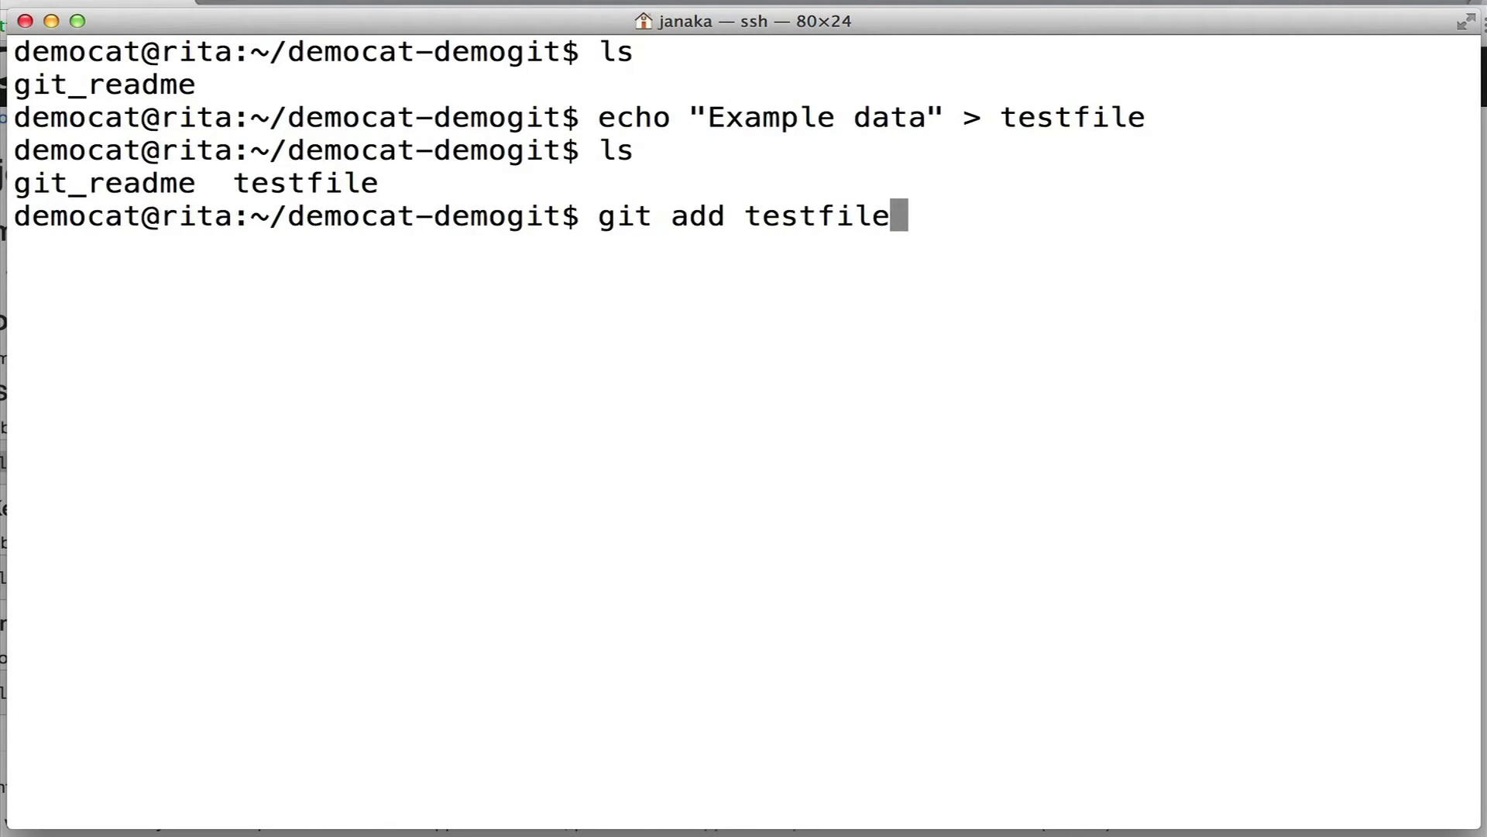
key(Return)
text(git commit)
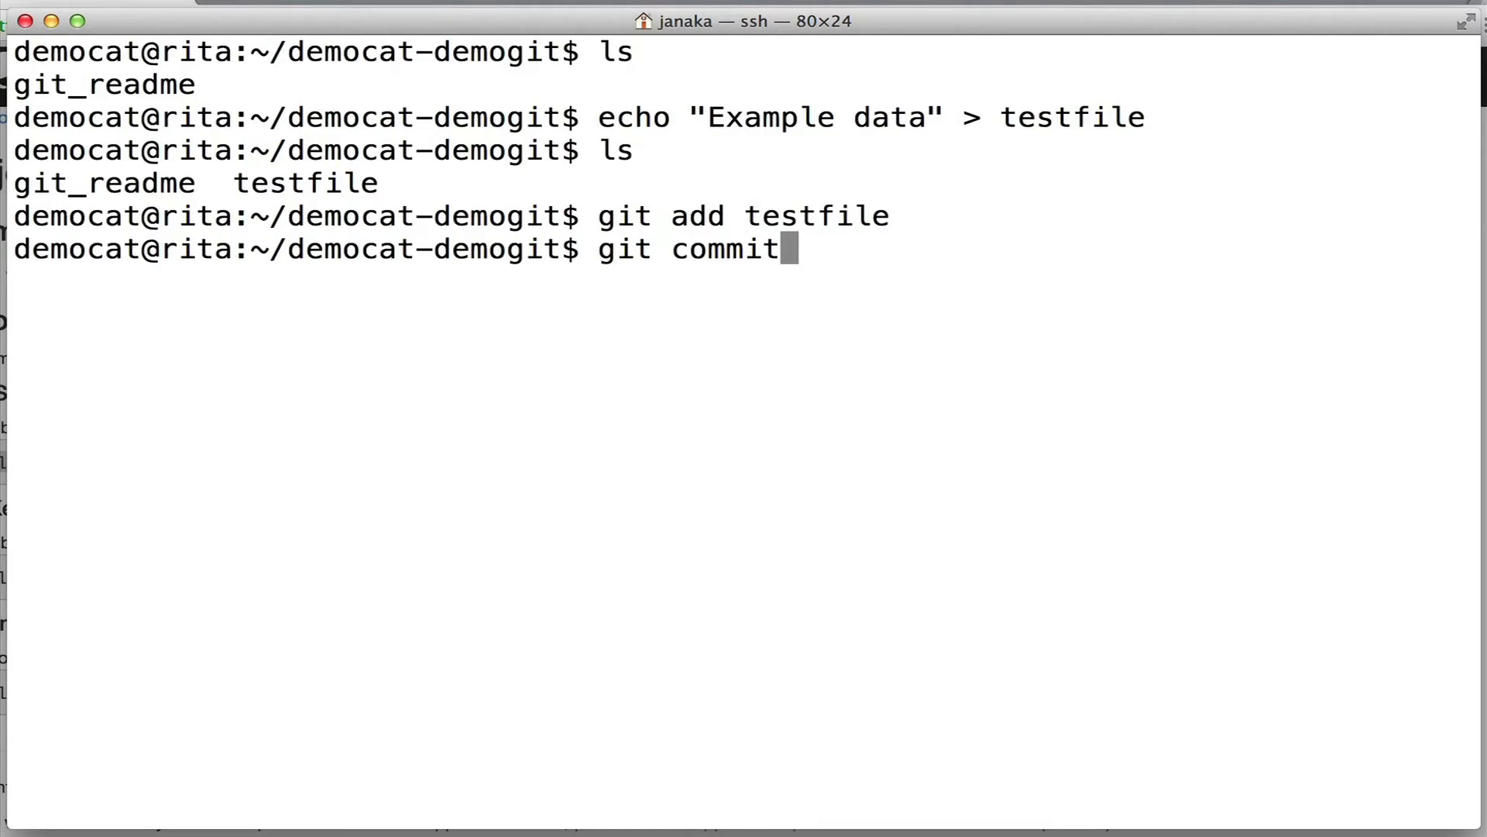
Write the commit summary "Add example testfile" in vim.
key(Return)
key(i)
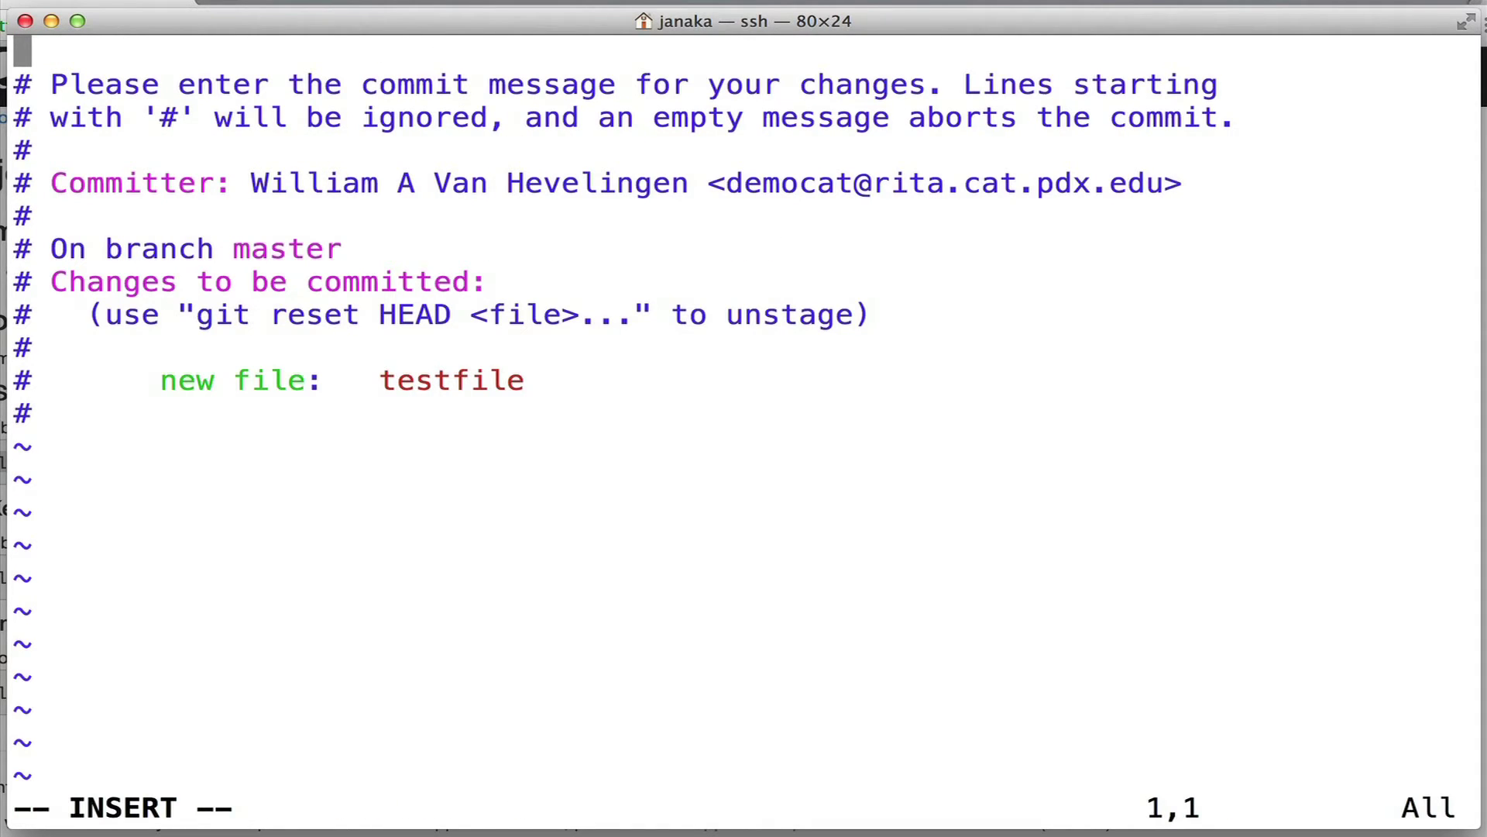
text(Add example testfile)
key(Return)
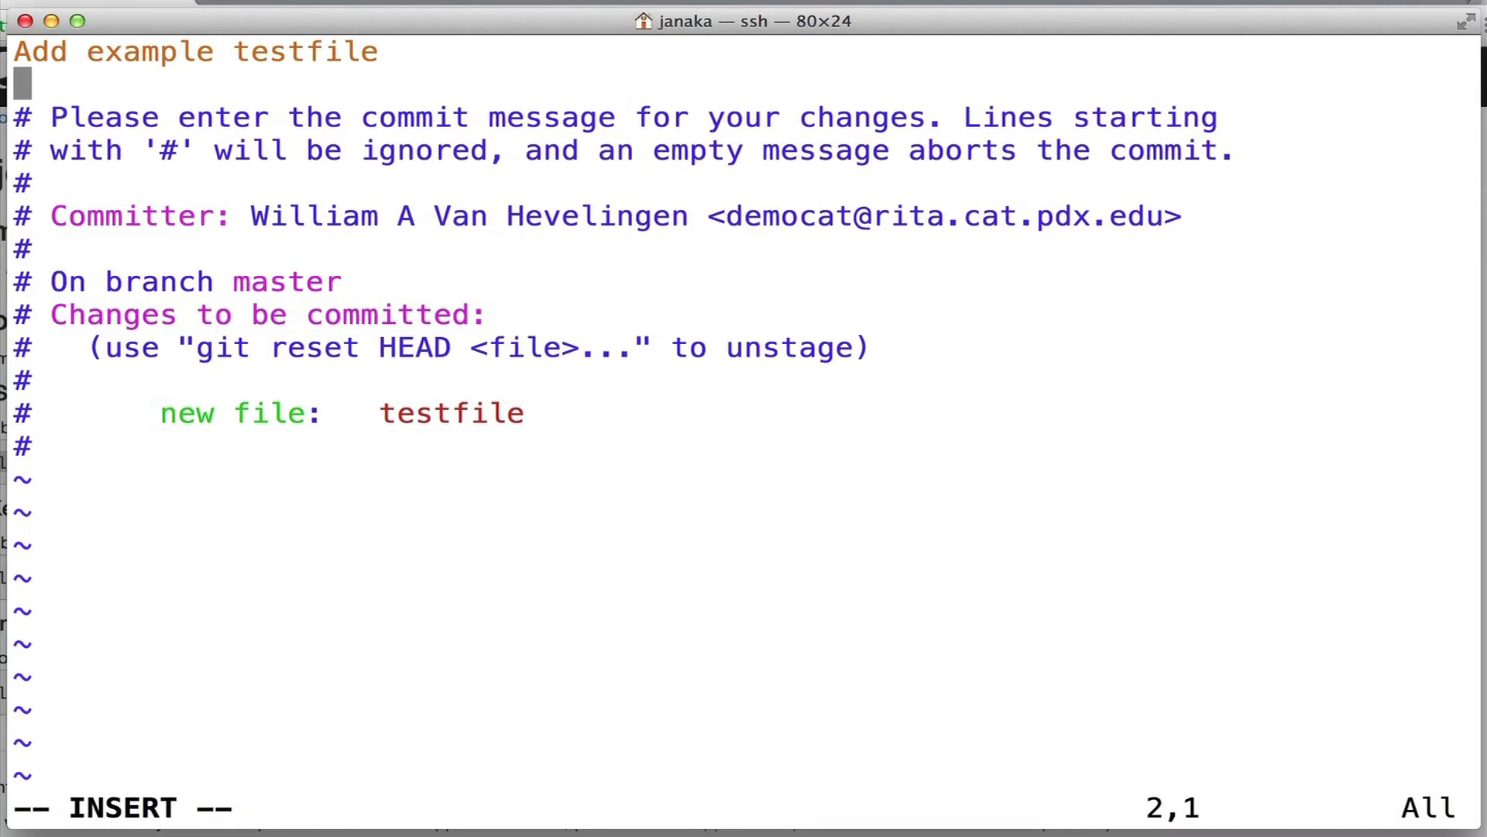
key(Escape)
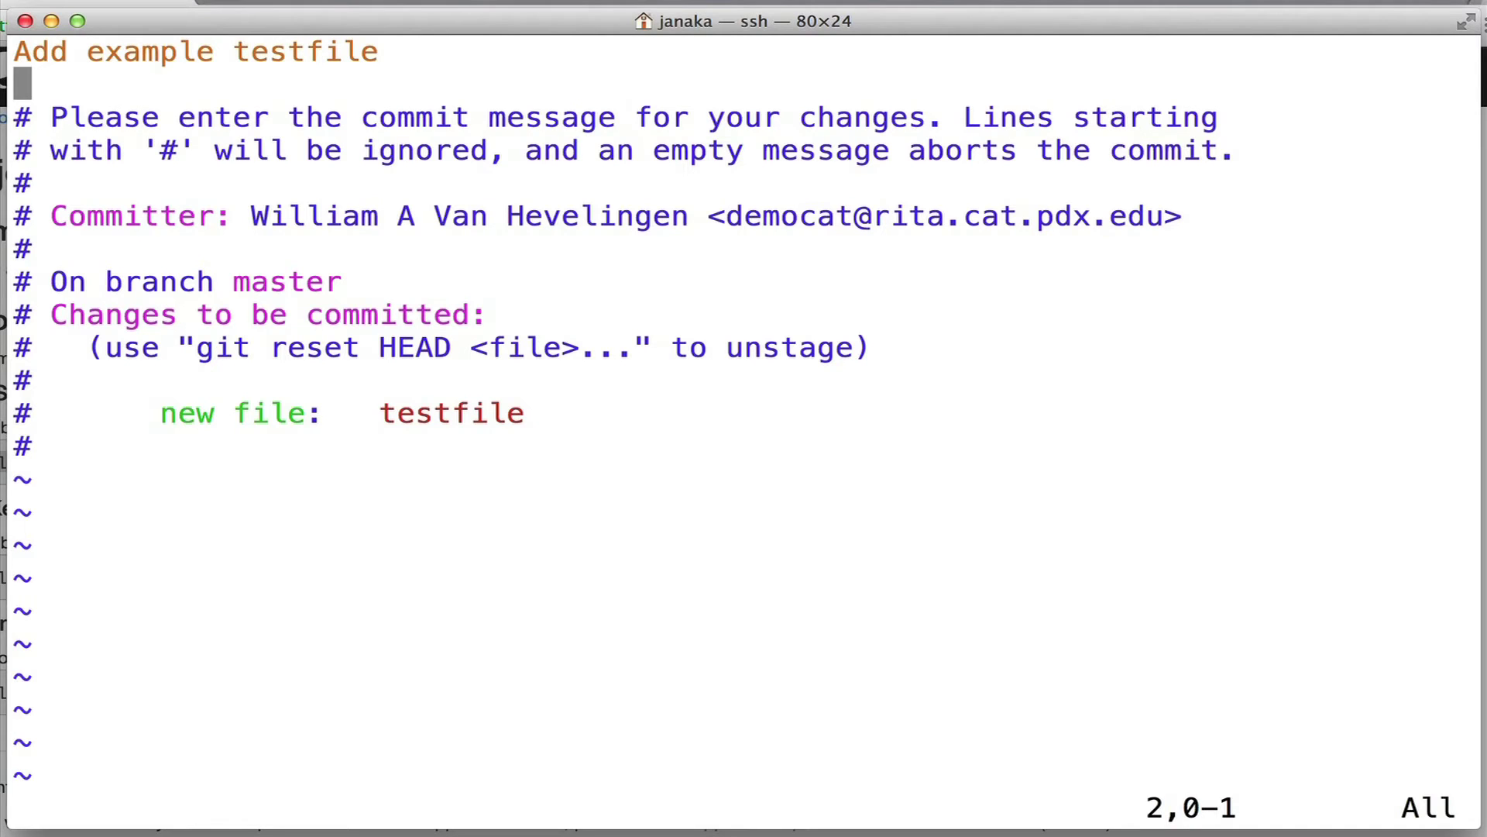
Add the body line "Optional description" below a blank line and save with :x.
key(j)
key(k)
key(i)
key(Return)
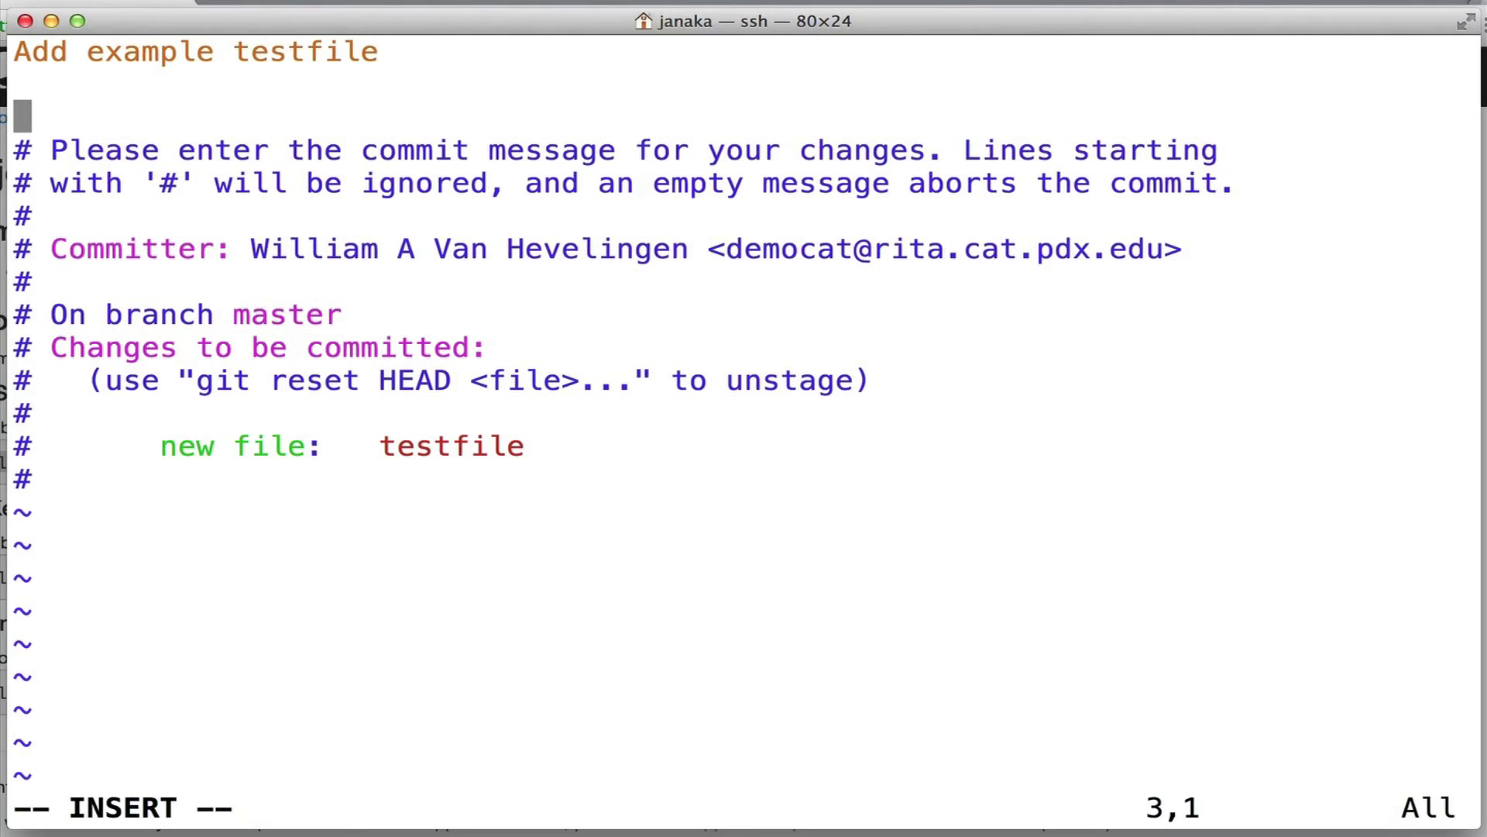
text(Optio)
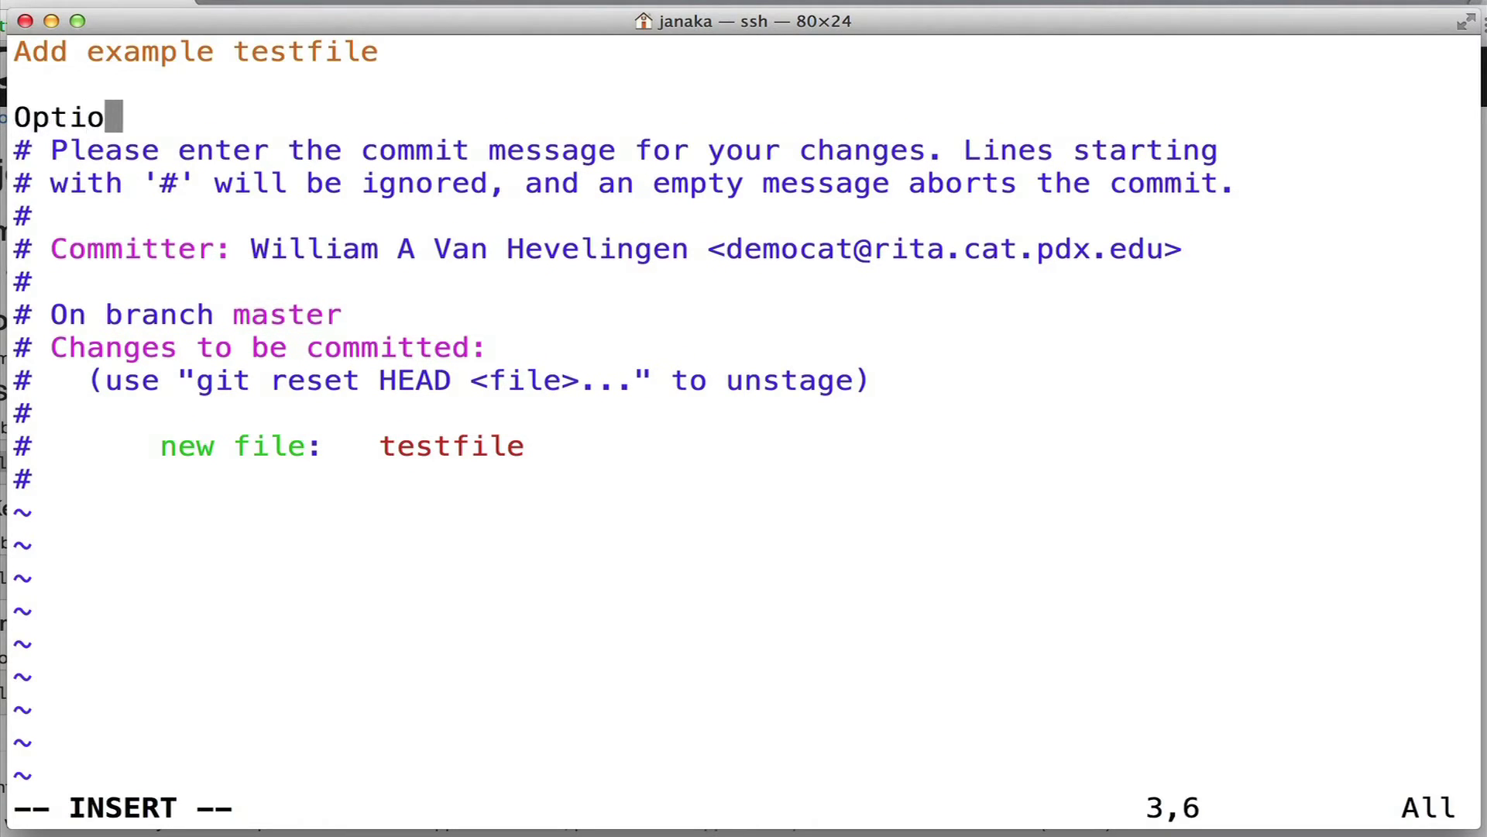
text(nal description)
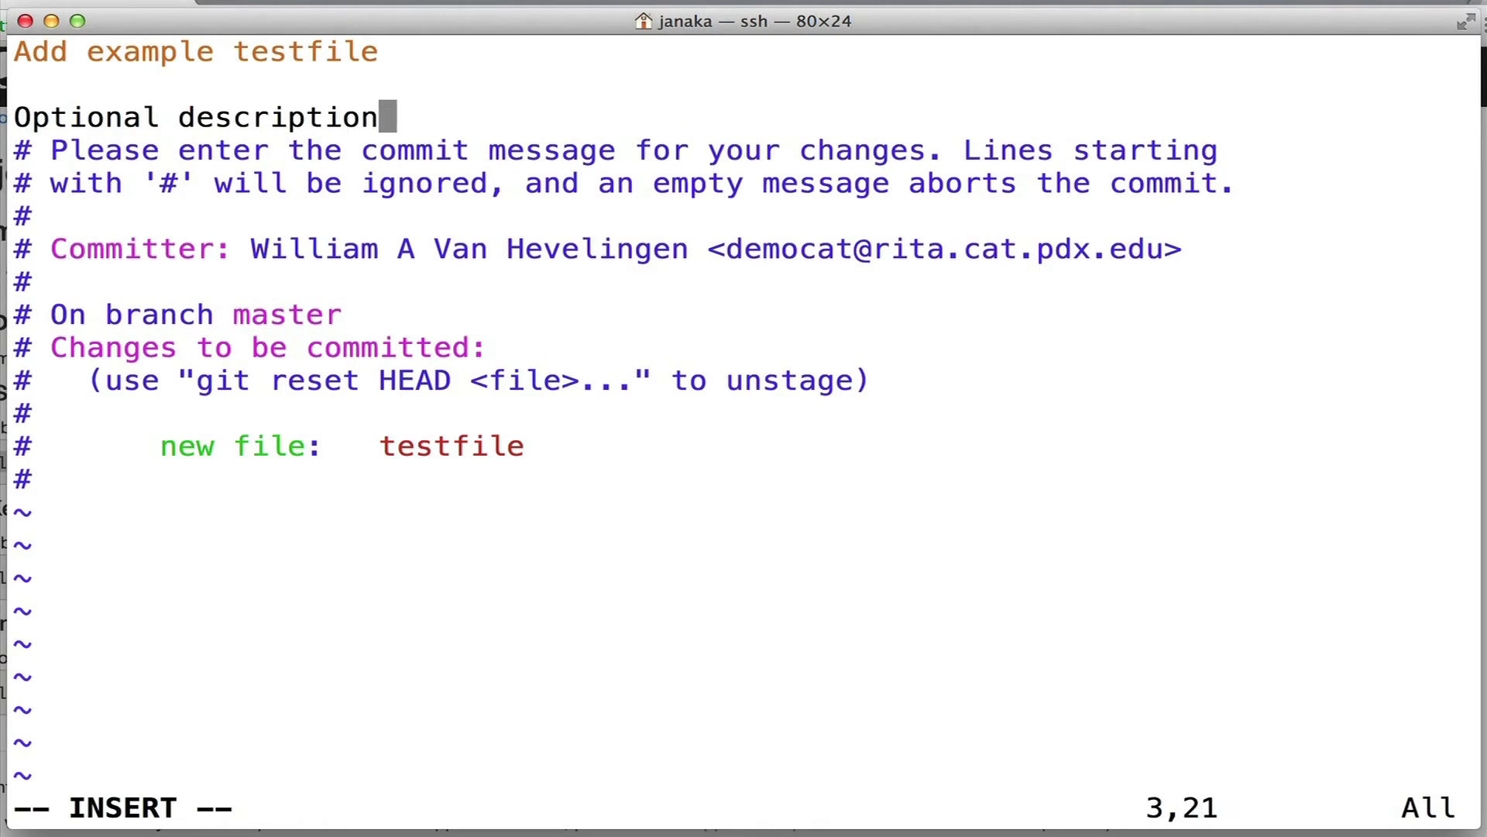
key(Escape)
text(:x)
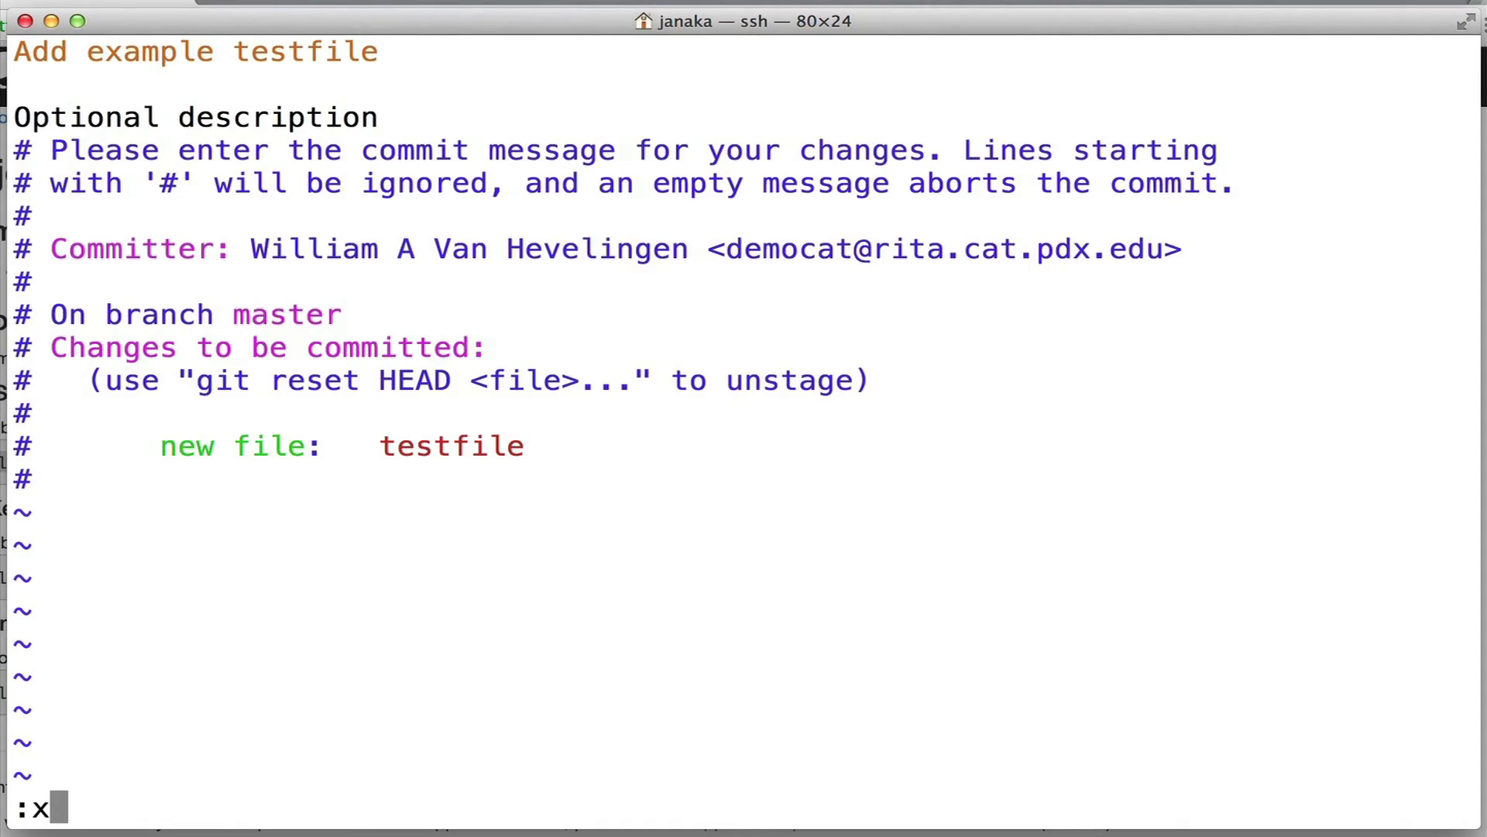
key(Return)
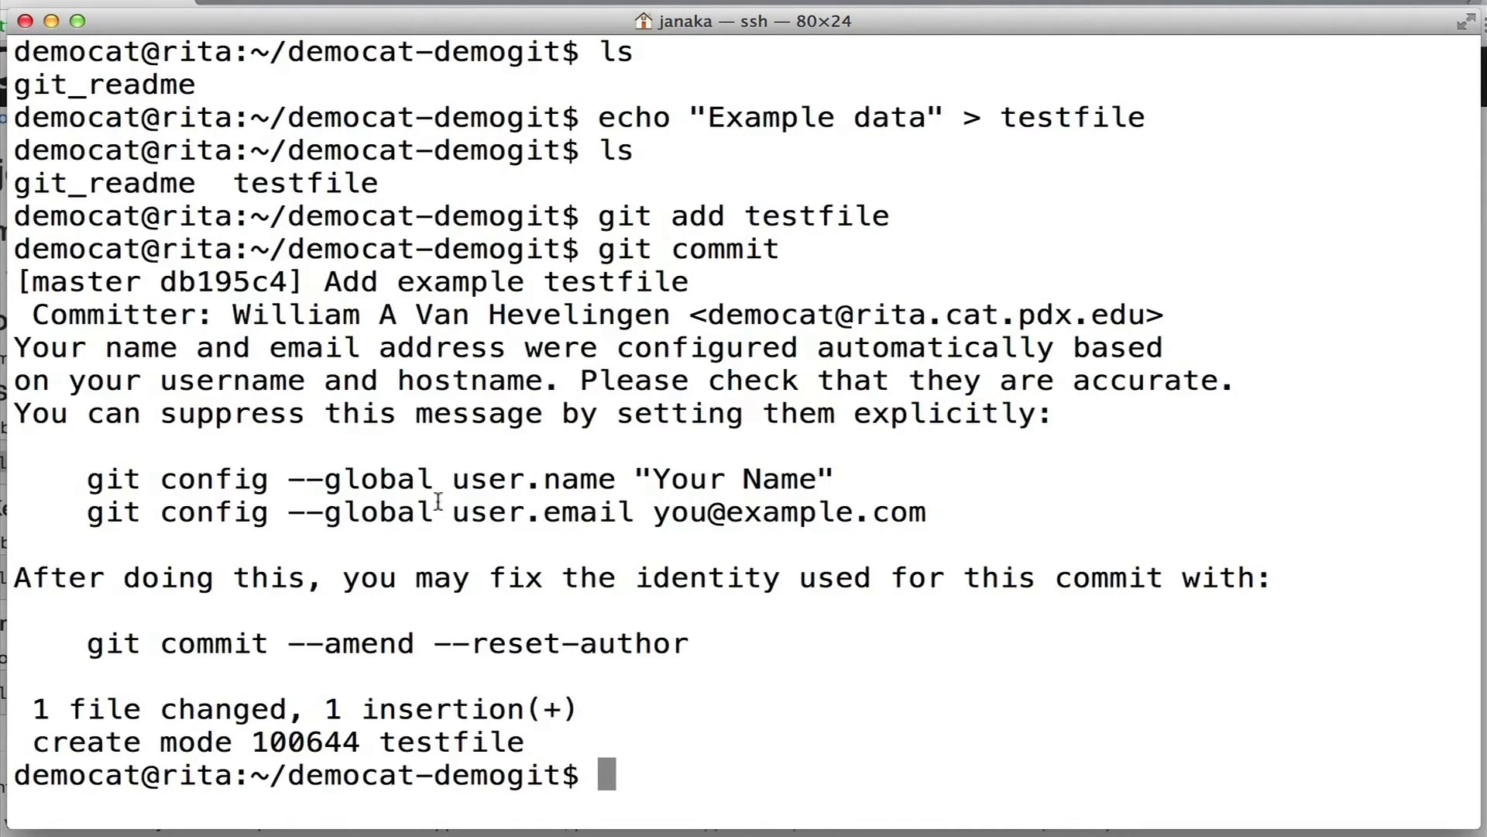
Set the global git user.name to the demo user's name in place of the placeholder.
drag(85, 481, 848, 481)
right_click(720, 573)
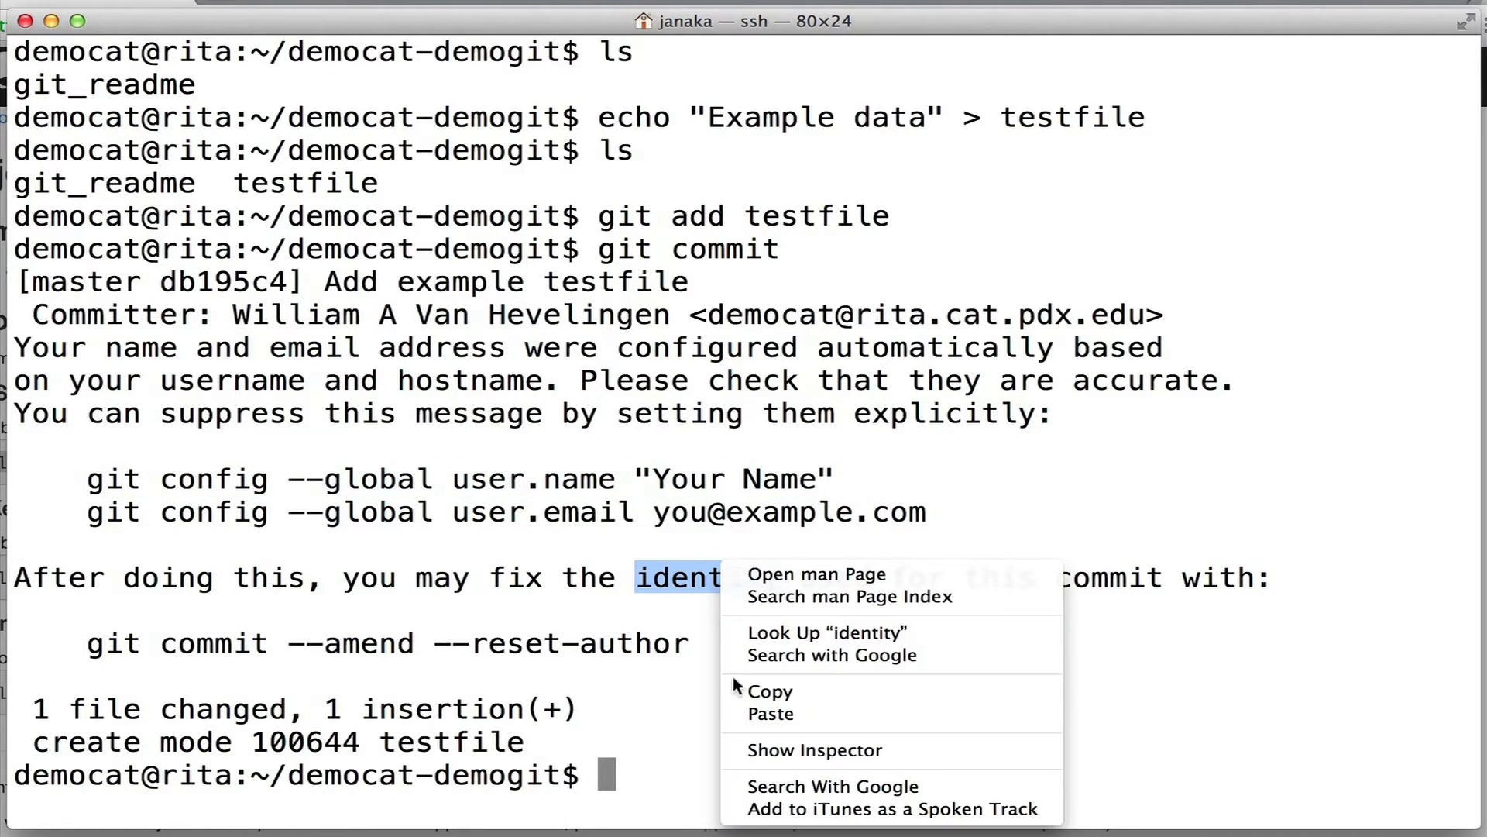
click(802, 714)
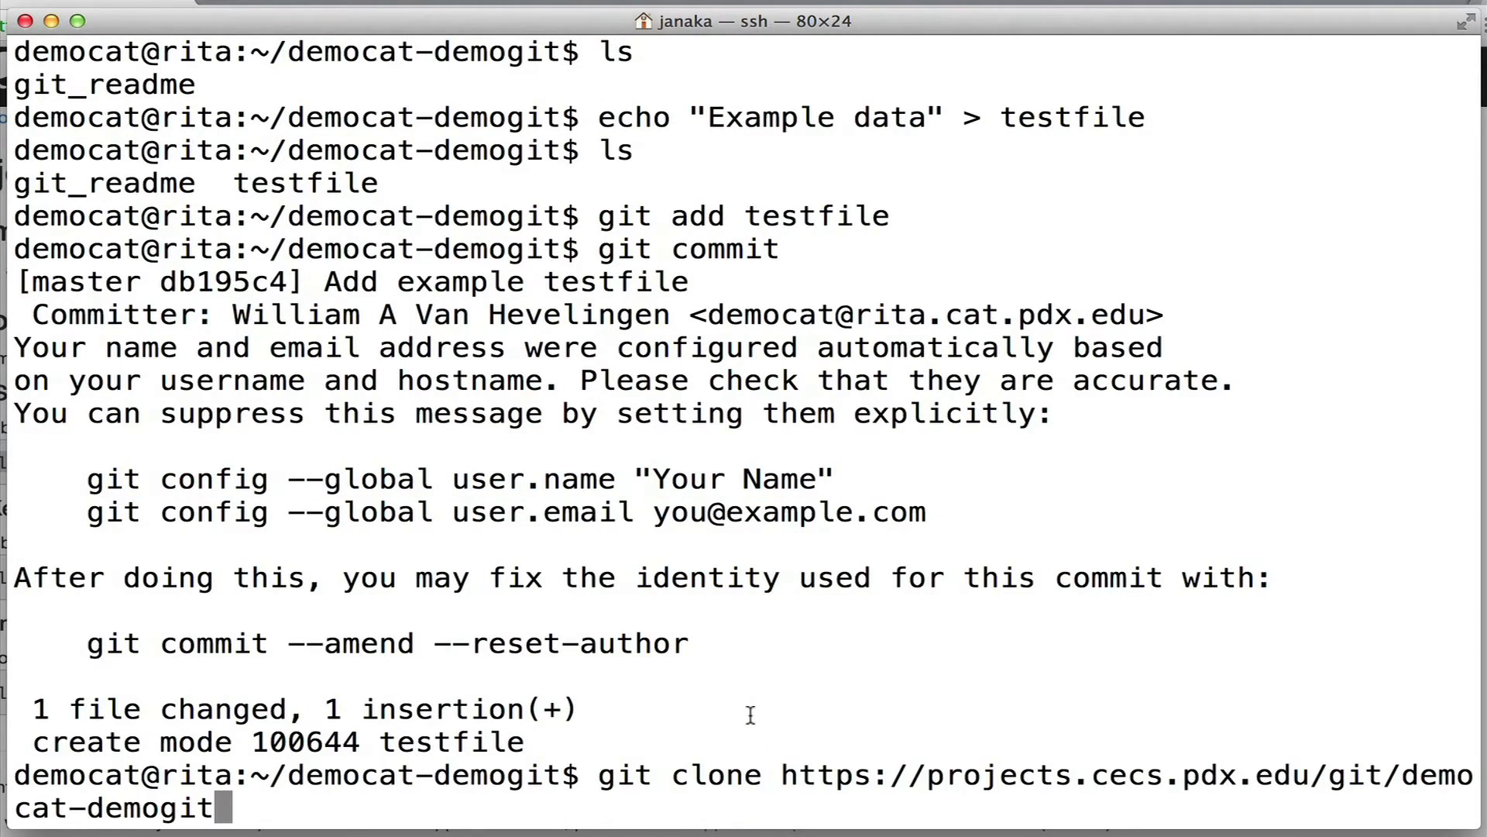
key(ctrl+c)
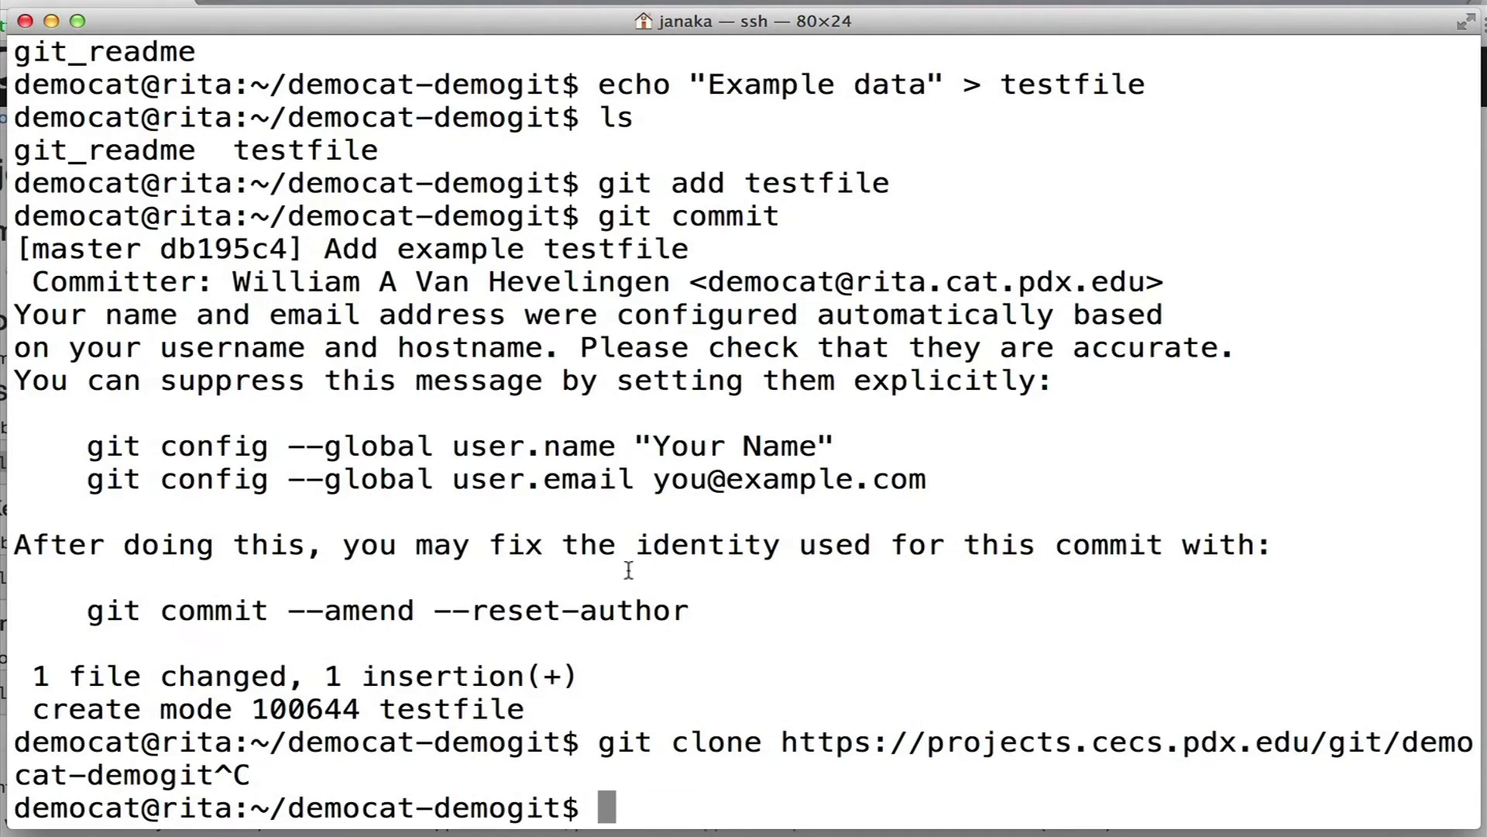
drag(91, 449, 852, 453)
right_click(796, 449)
click(835, 577)
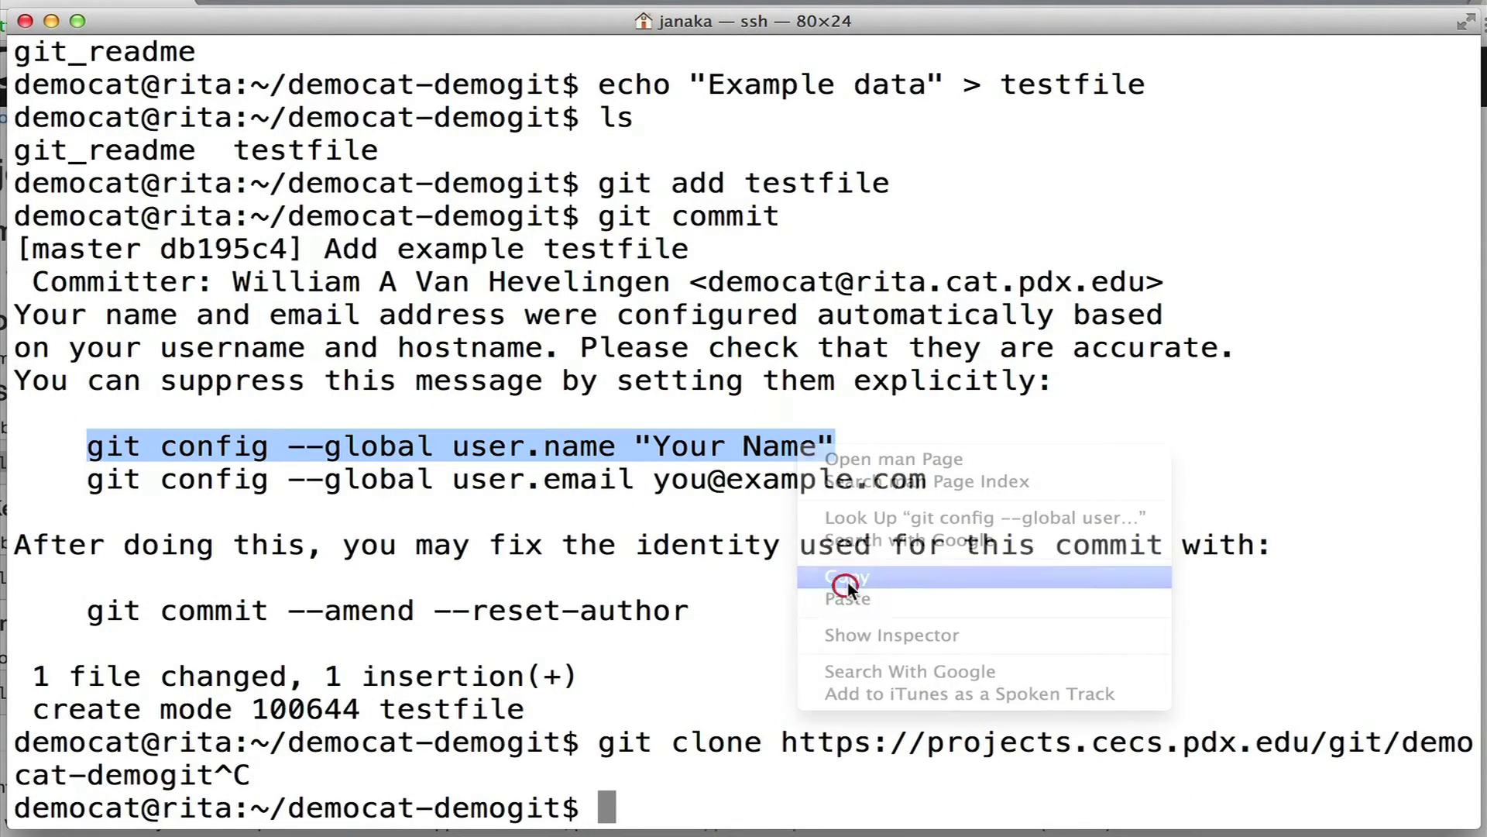
right_click(759, 626)
click(810, 665)
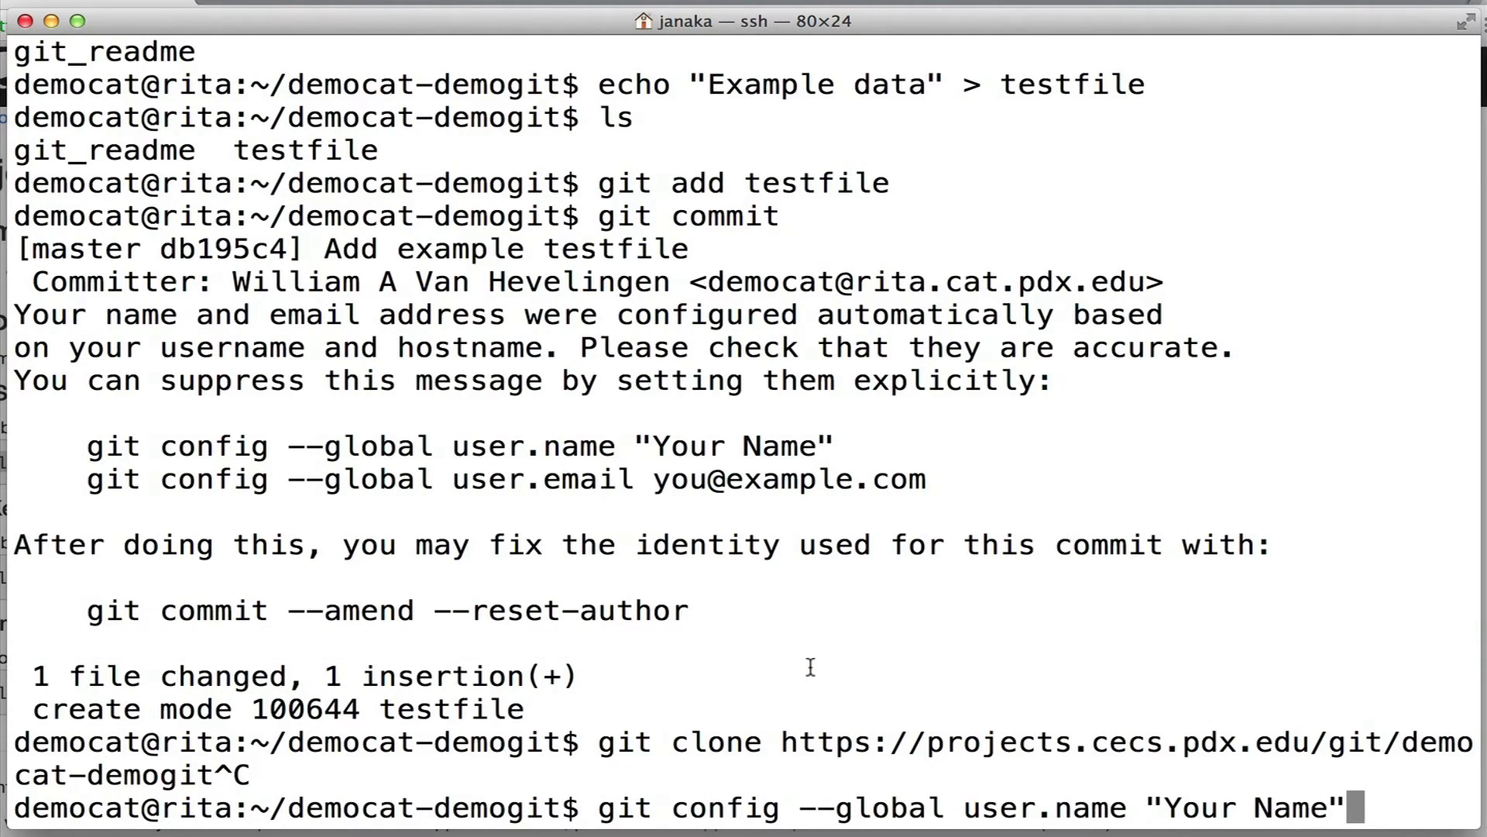
key(Left)
key(Left)
key(BackSpace)
key(BackSpace)
key(BackSpace)
key(BackSpace)
key(BackSpace)
key(BackSpace)
key(BackSpace)
key(BackSpace)
key(BackSpace)
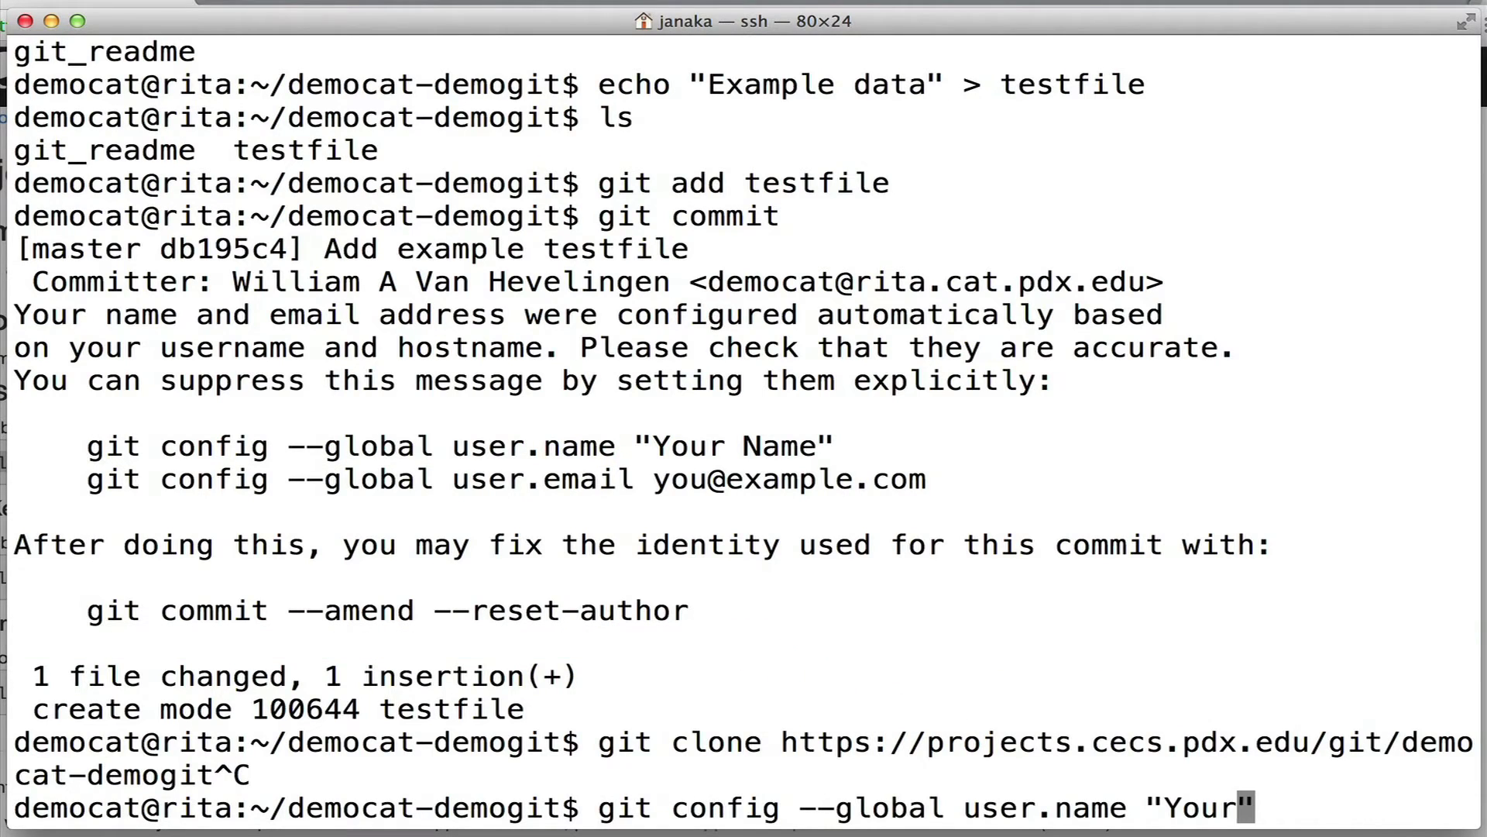
text(Demo User)
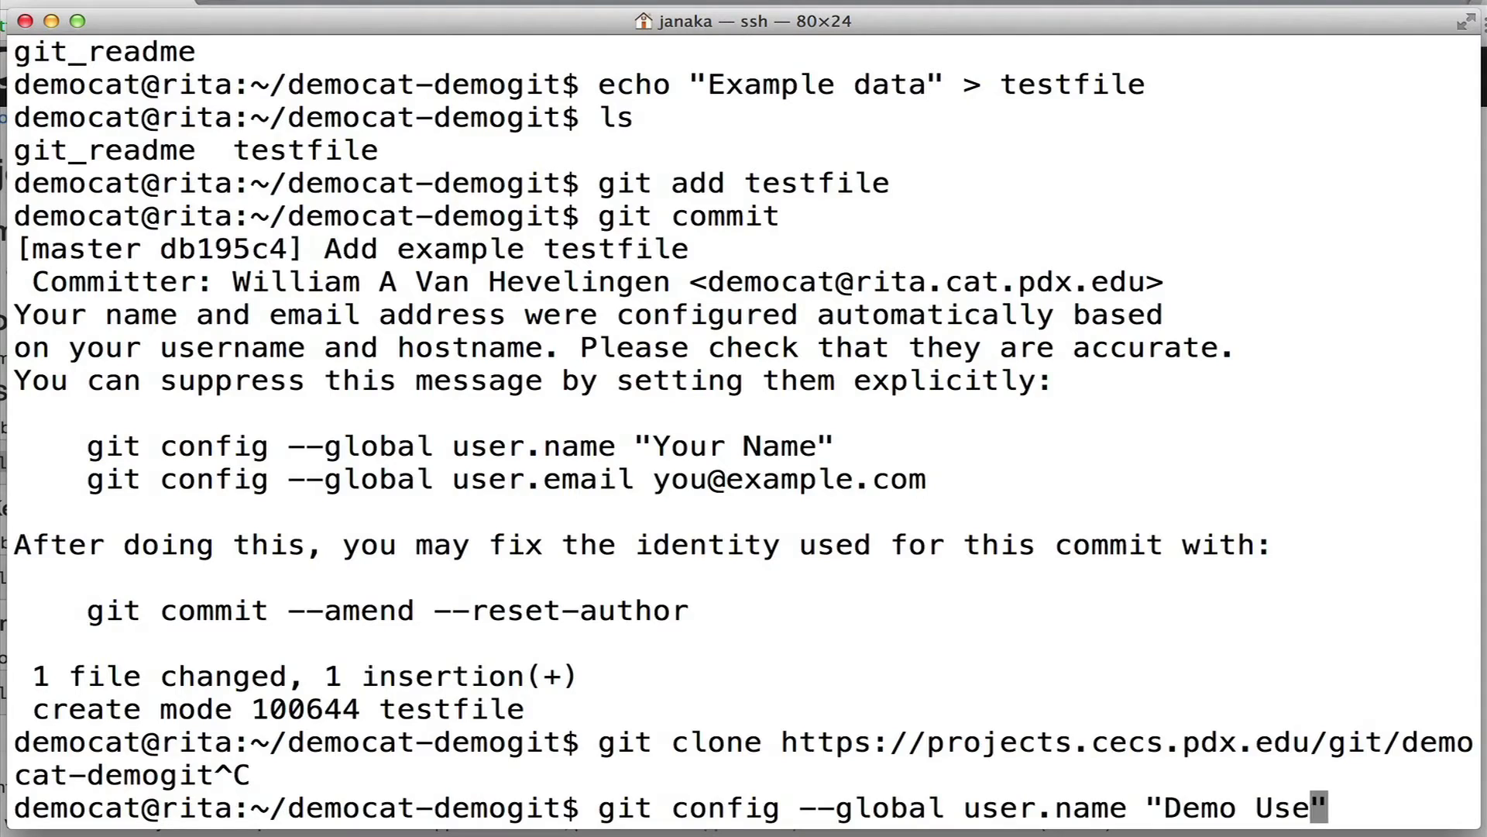
key(Return)
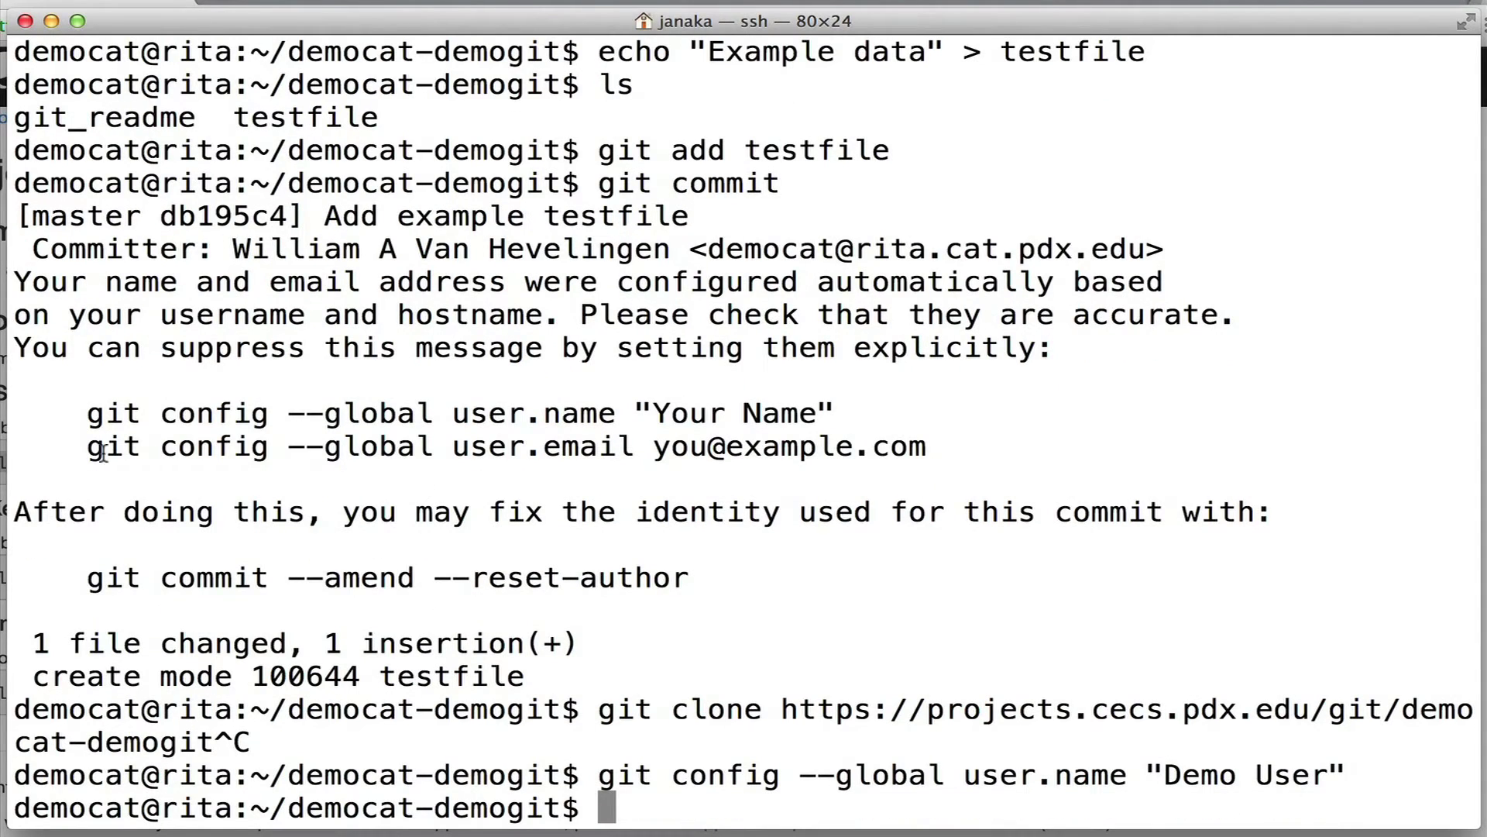
Set the global git user.email to the account's e-mail address.
drag(99, 453, 89, 448)
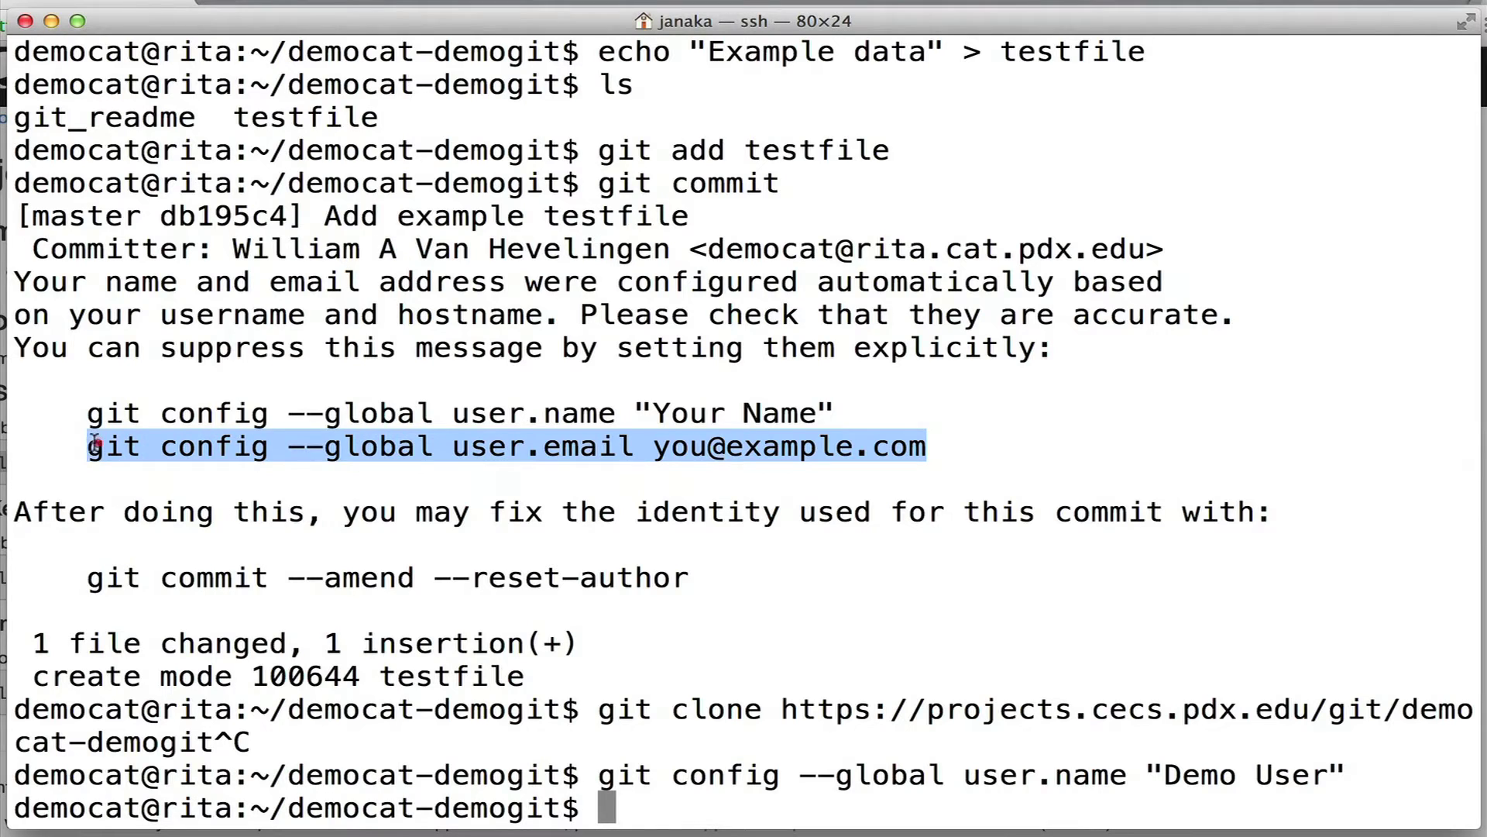
right_click(147, 449)
click(211, 575)
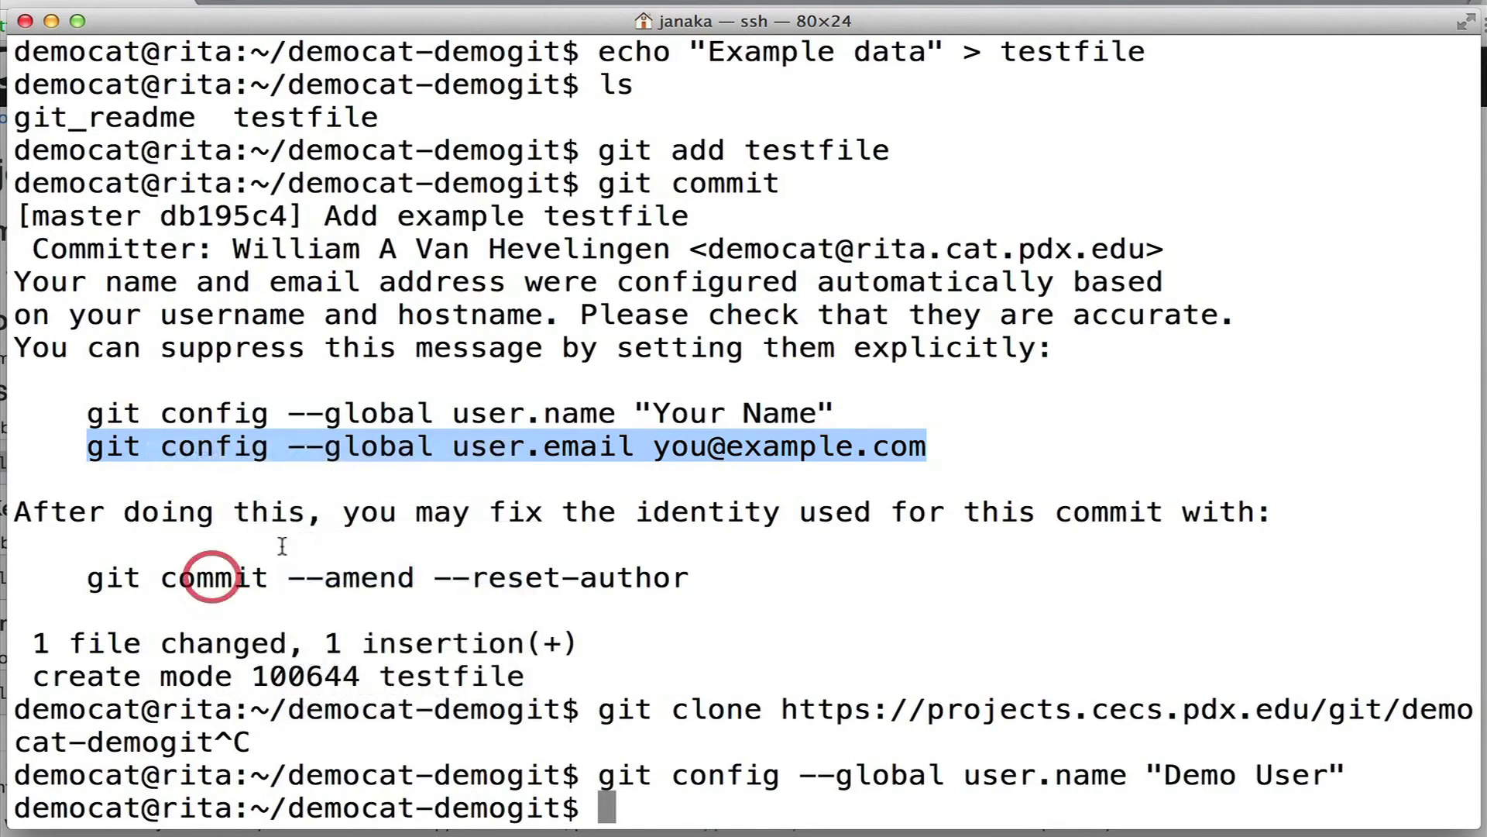
right_click(292, 519)
click(348, 675)
key(Left)
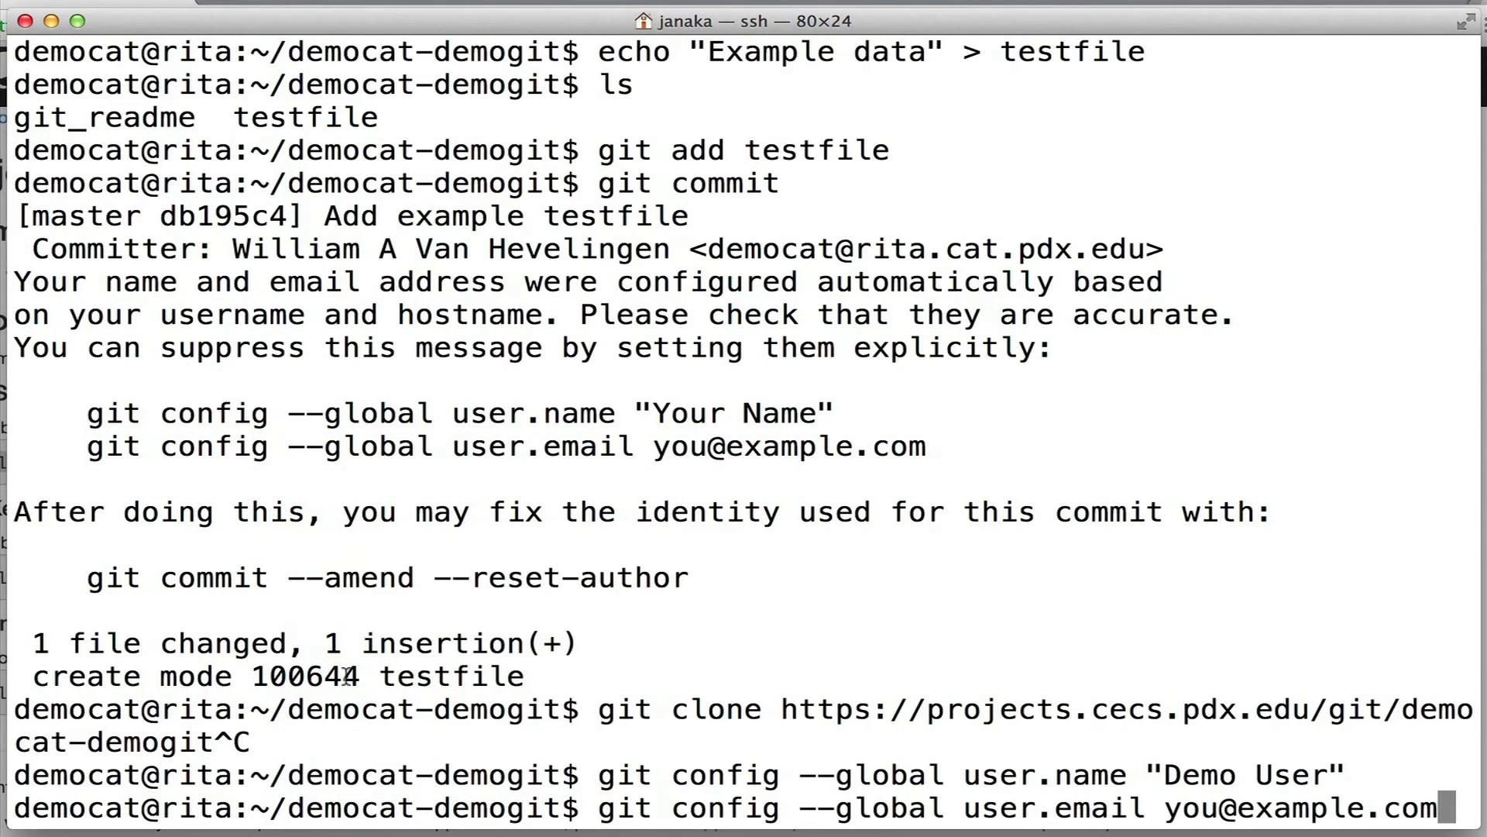
key(BackSpace)
key(BackSpace)
key(BackSpace)
key(BackSpace)
key(BackSpace)
key(BackSpace)
key(BackSpace)
key(BackSpace)
key(BackSpace)
key(BackSpace)
key(BackSpace)
key(BackSpace)
key(BackSpace)
key(BackSpace)
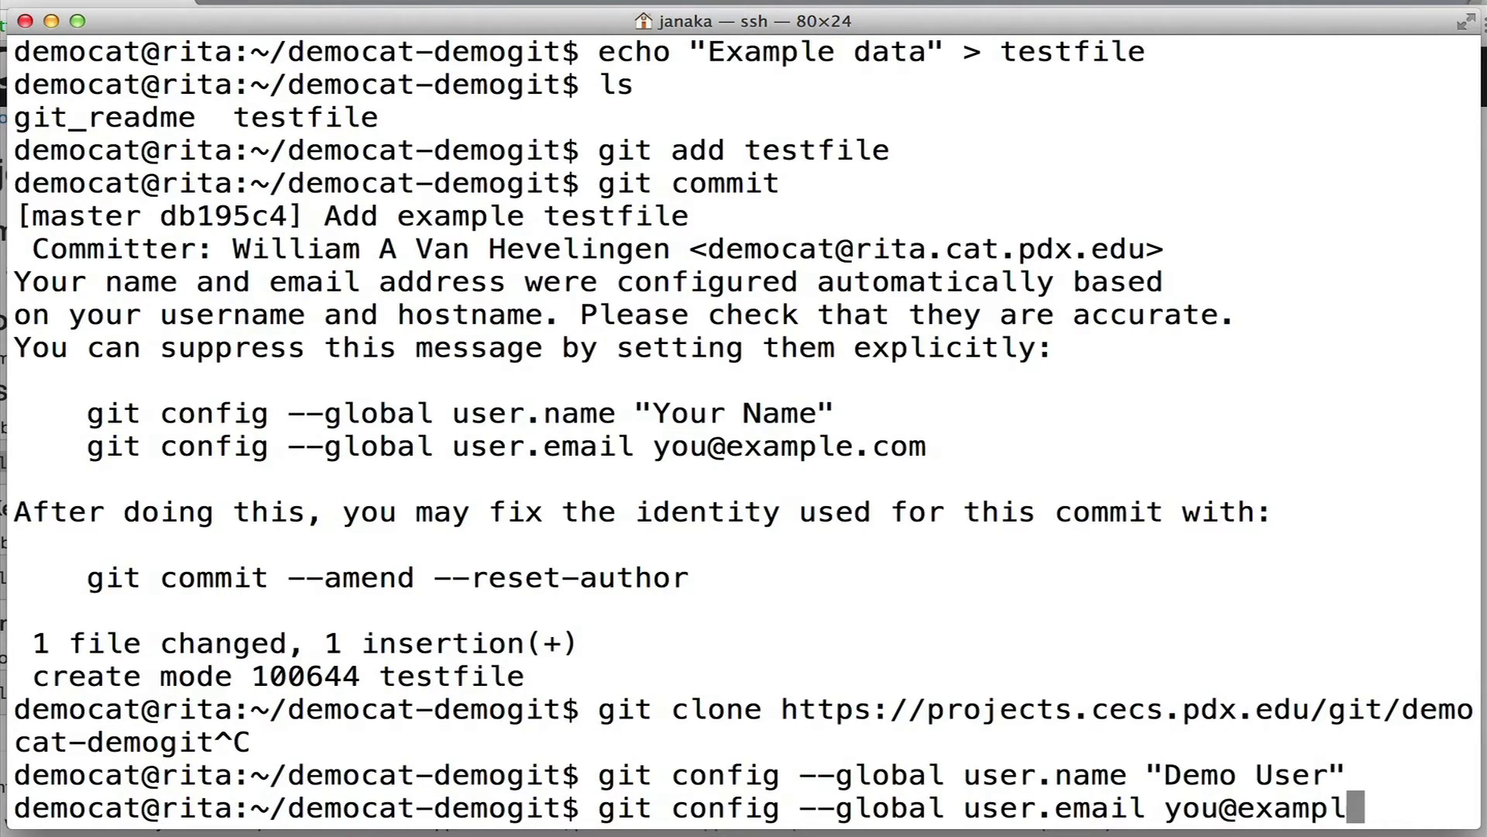
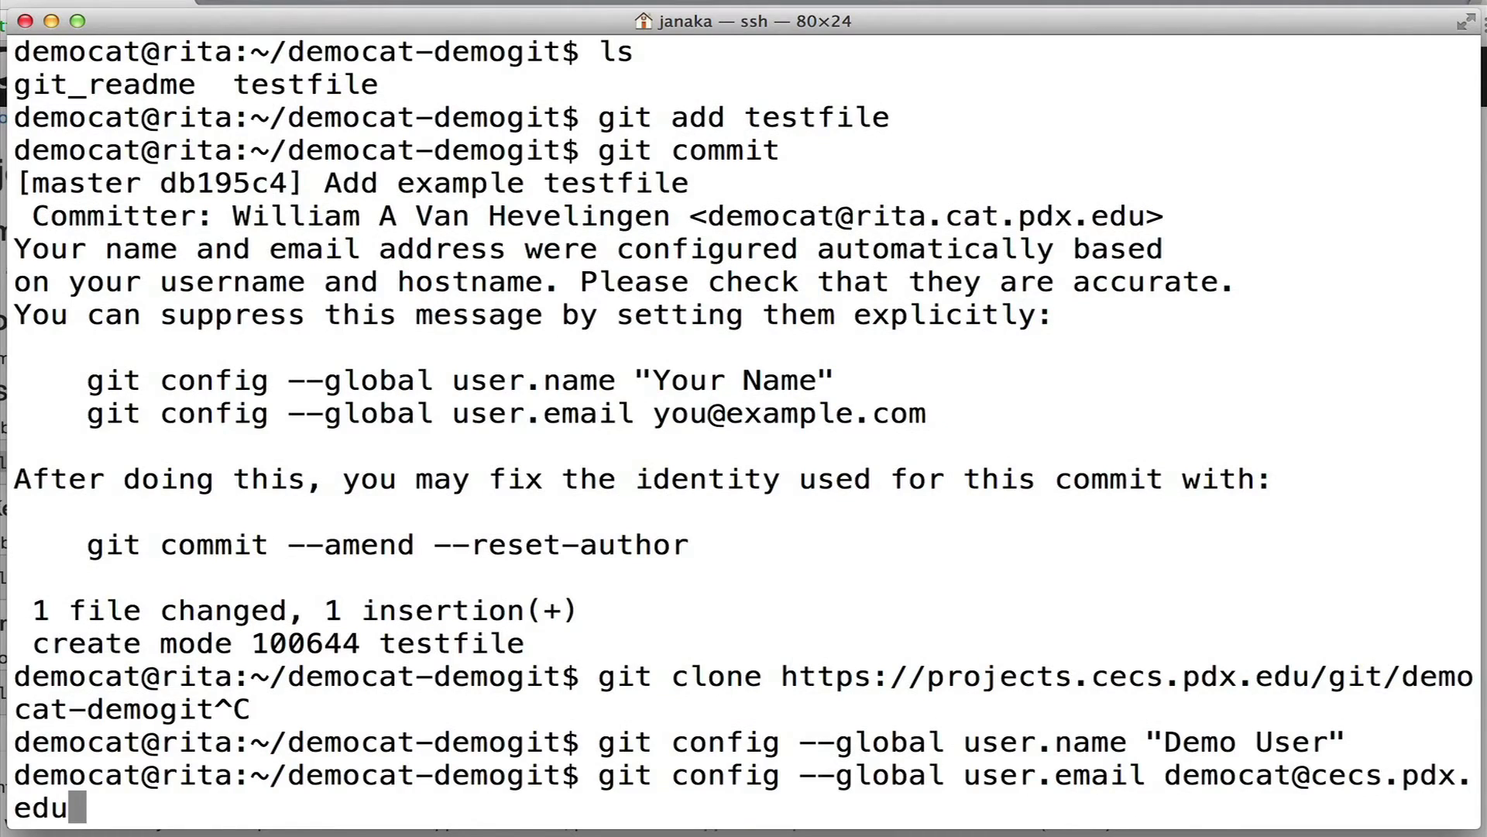
key(Return)
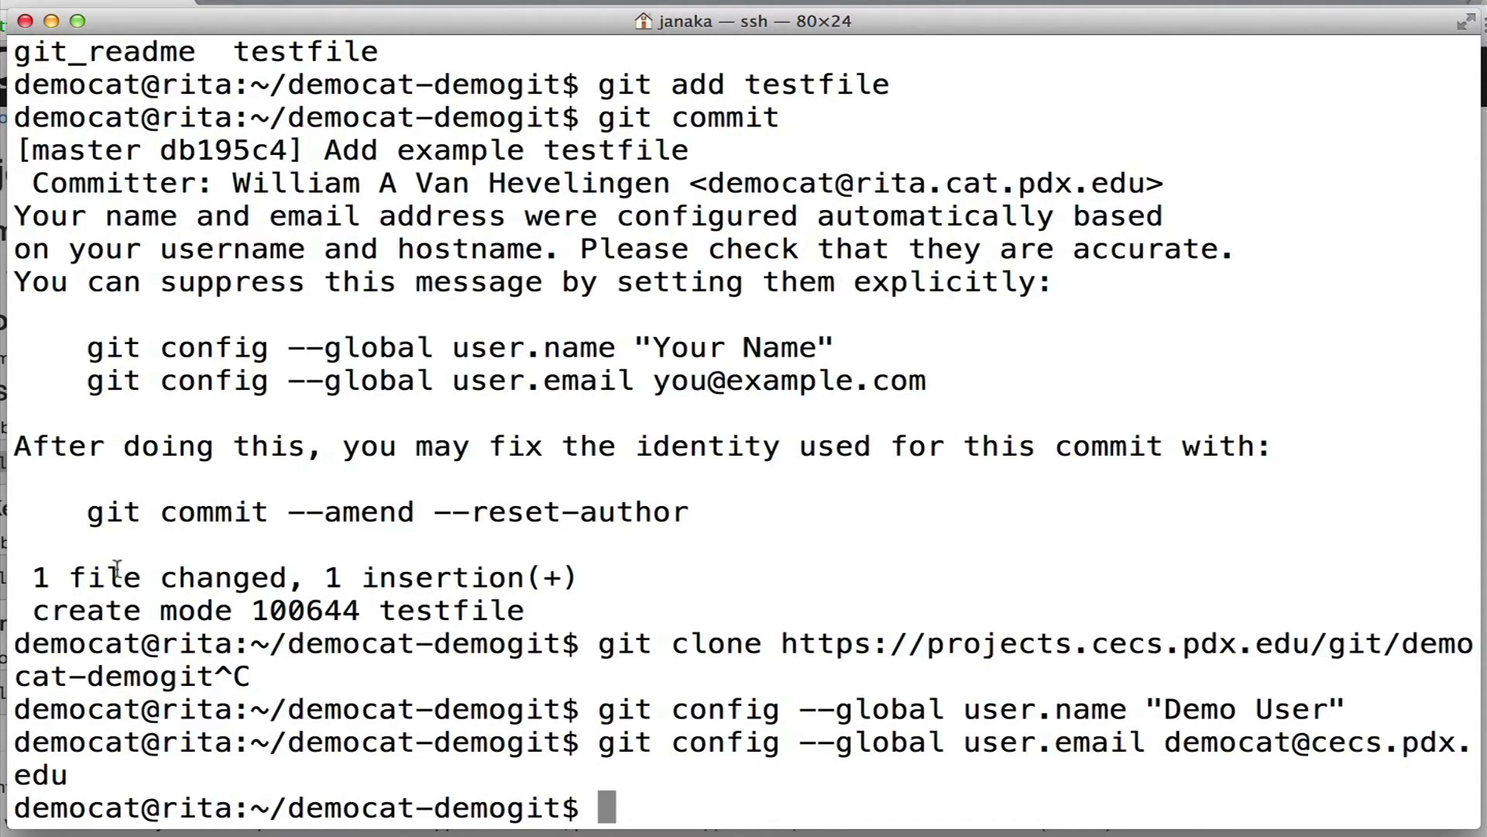
Re-apply the user.email setting with the account's e-mail address.
drag(87, 513, 694, 510)
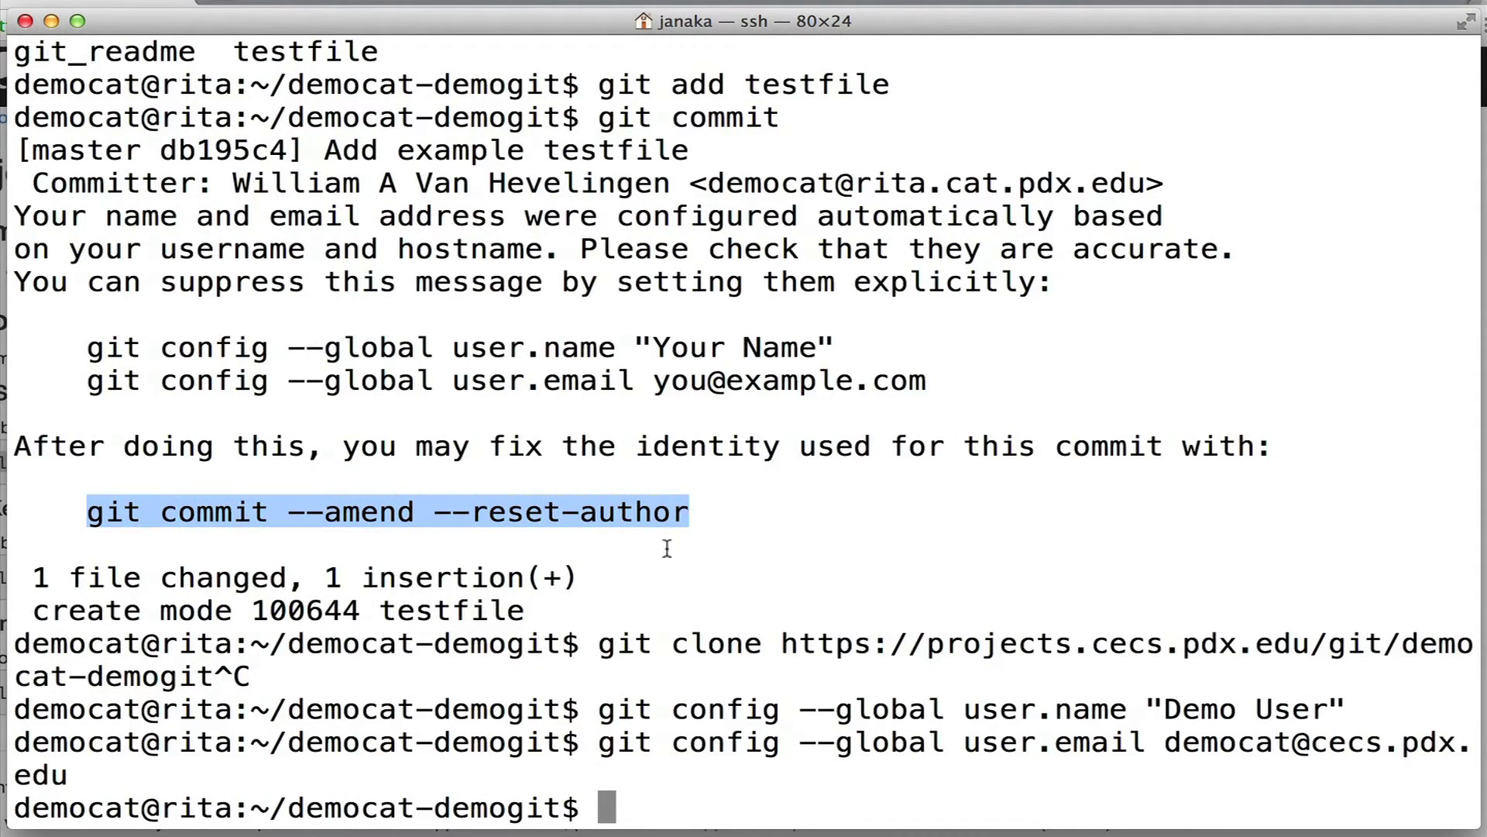
right_click(648, 607)
click(719, 637)
key(Return)
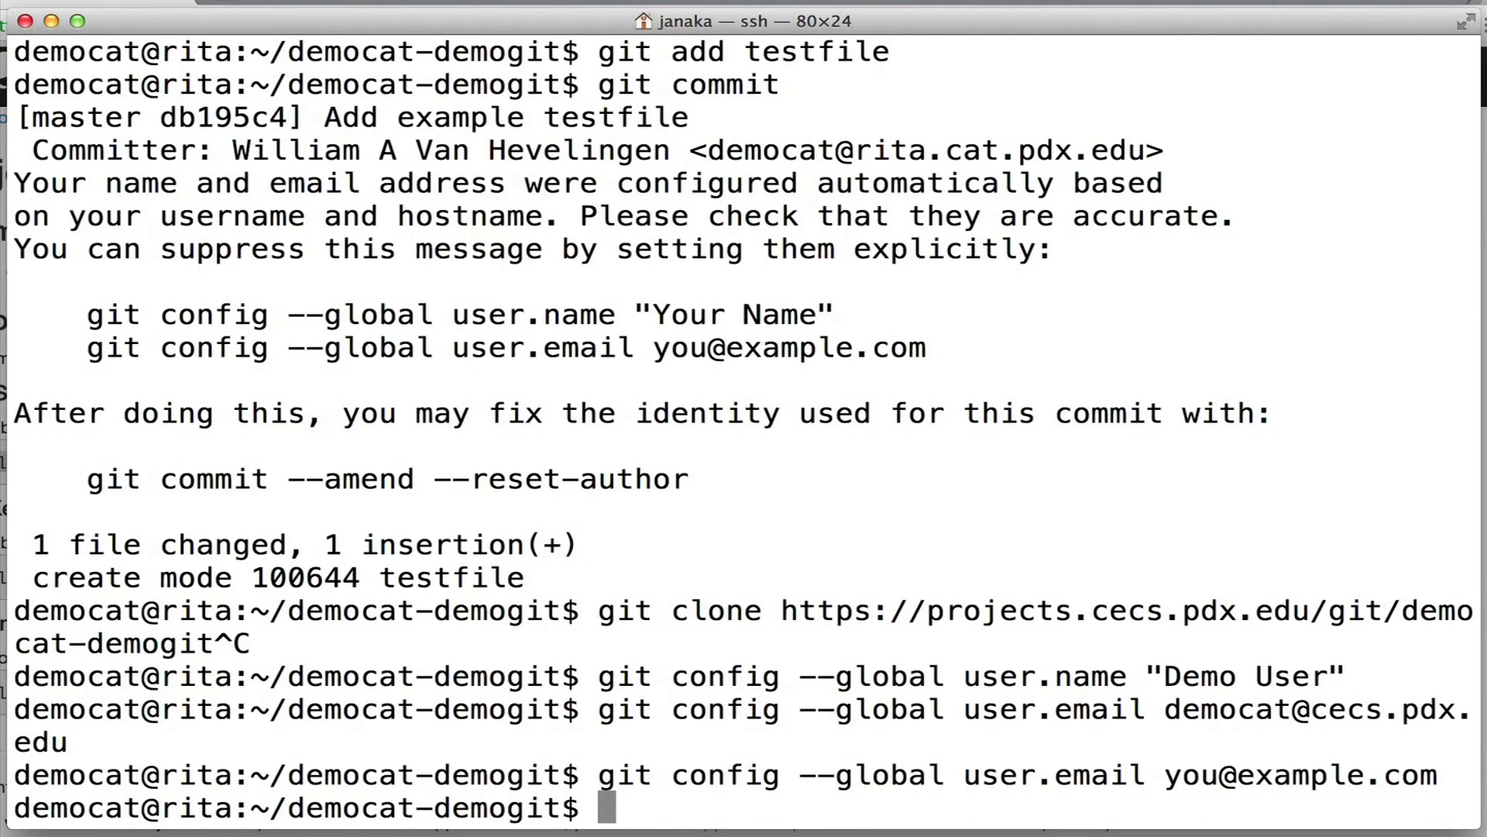
key(Up)
key(Up)
key(Return)
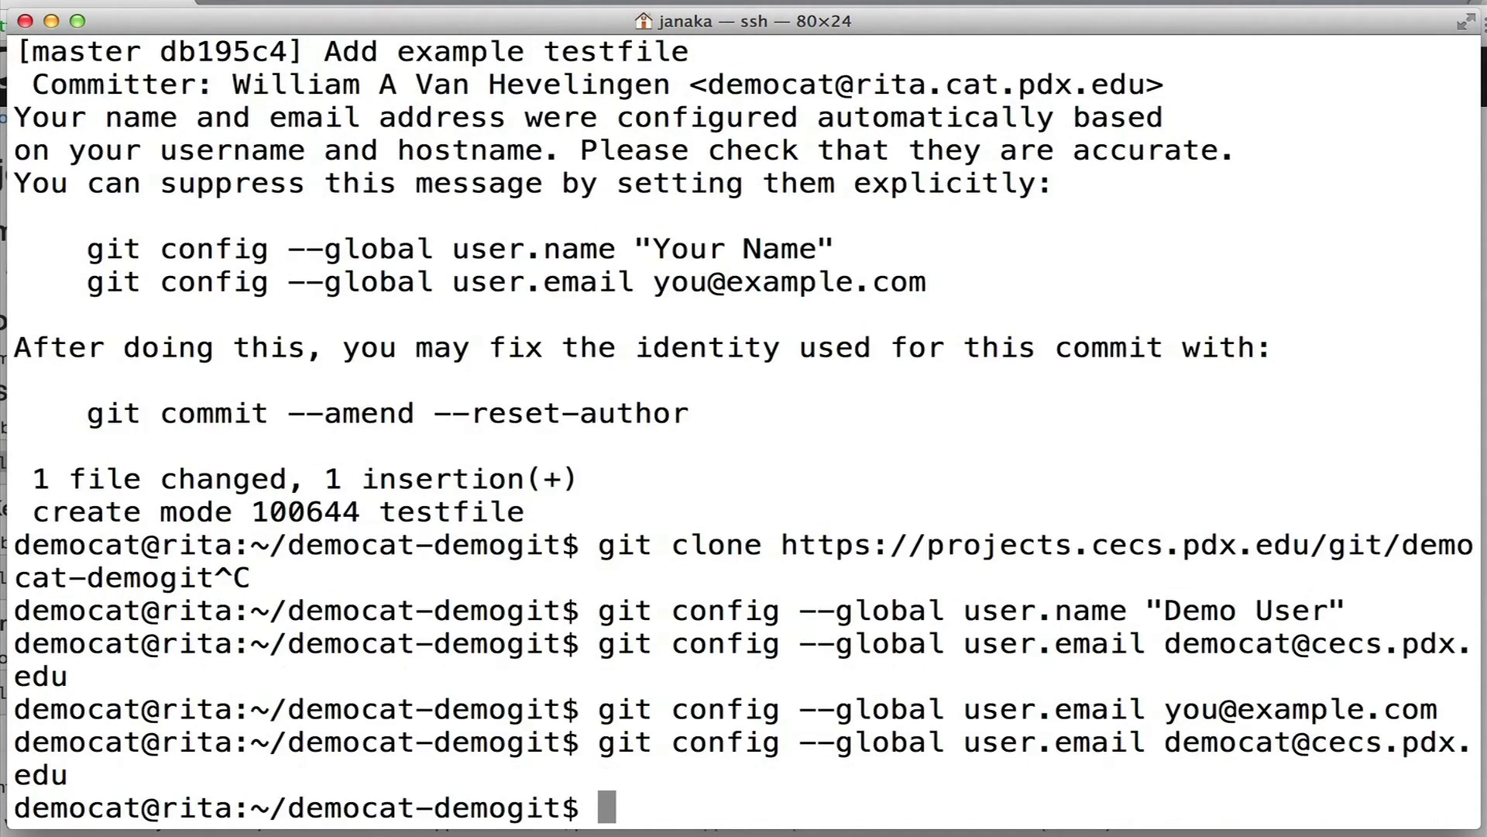
Amend the commit with --reset-author, then review the history with git log.
text(git)
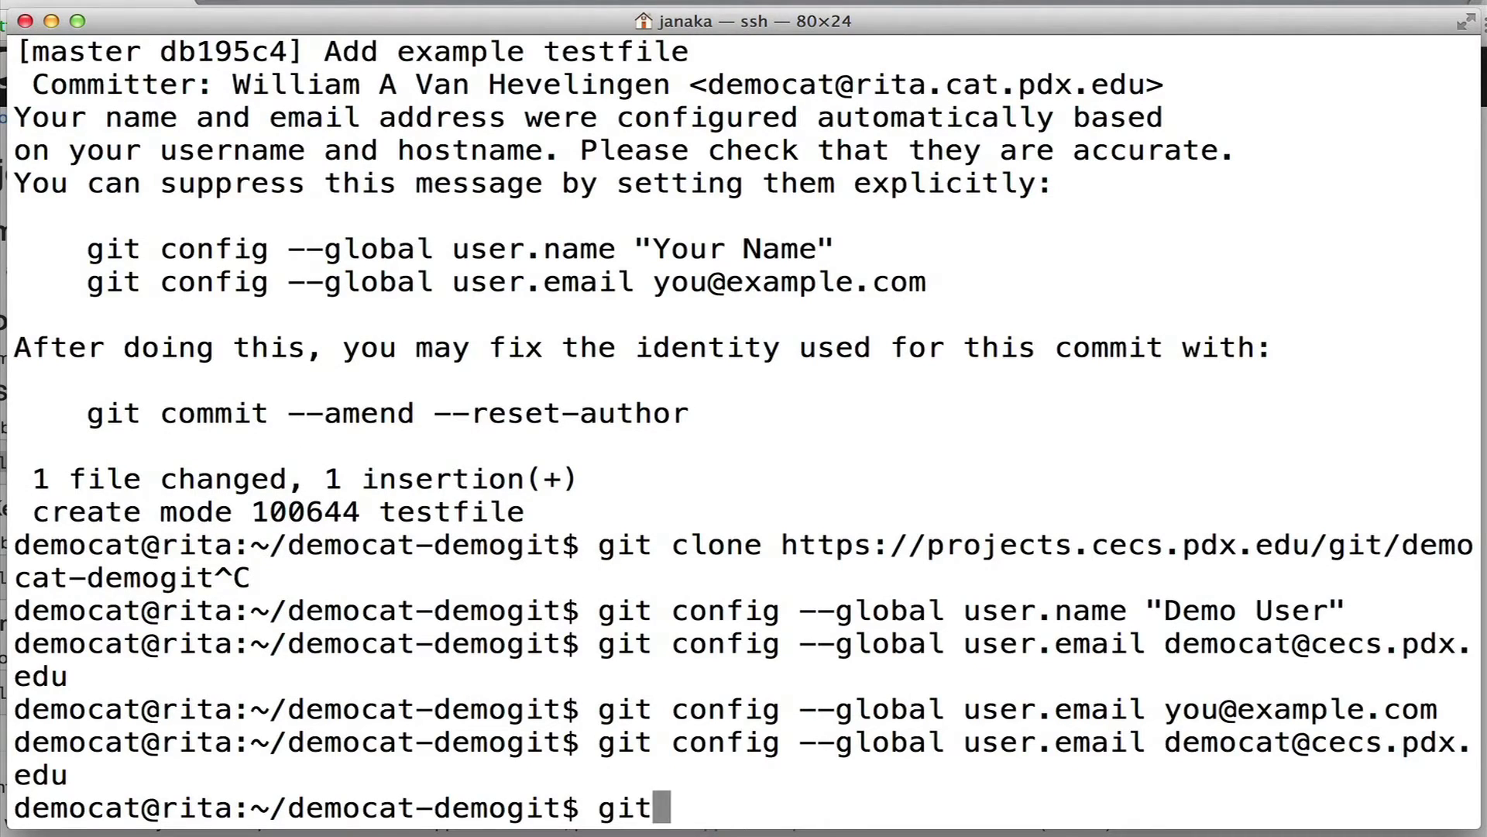
text( commit --amend --)
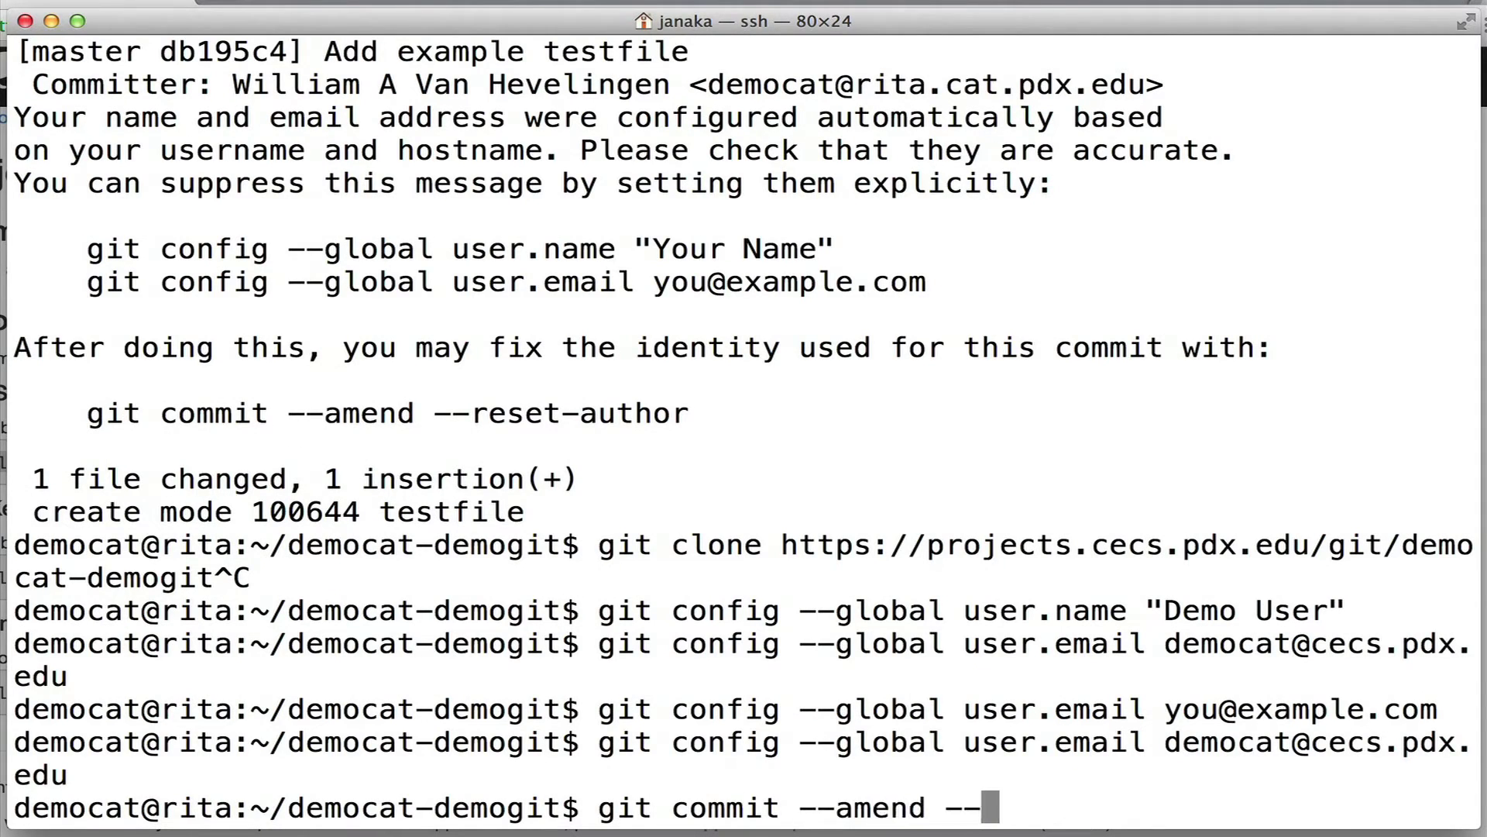
text(reset-author)
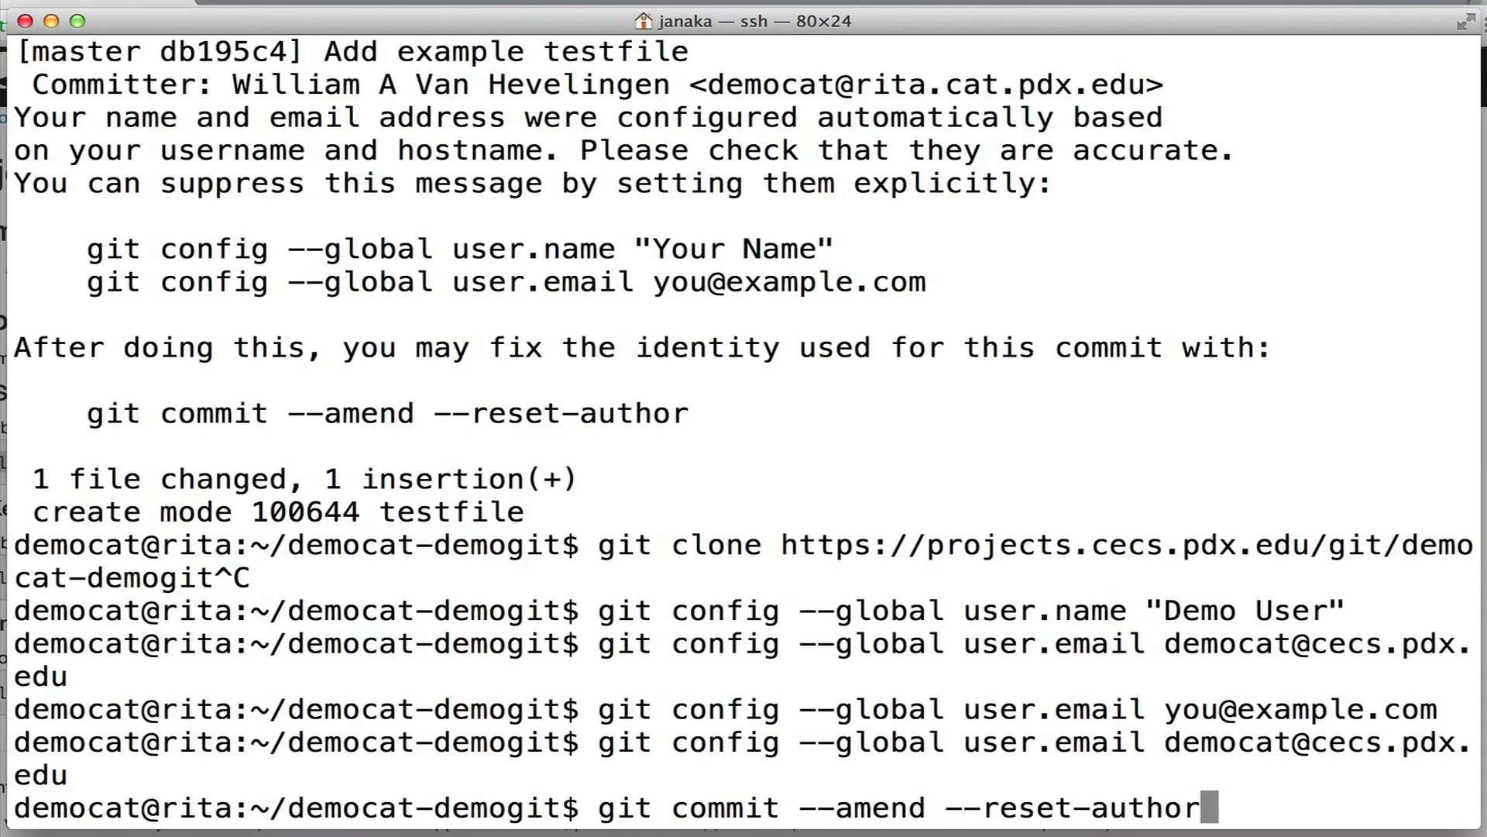
key(Return)
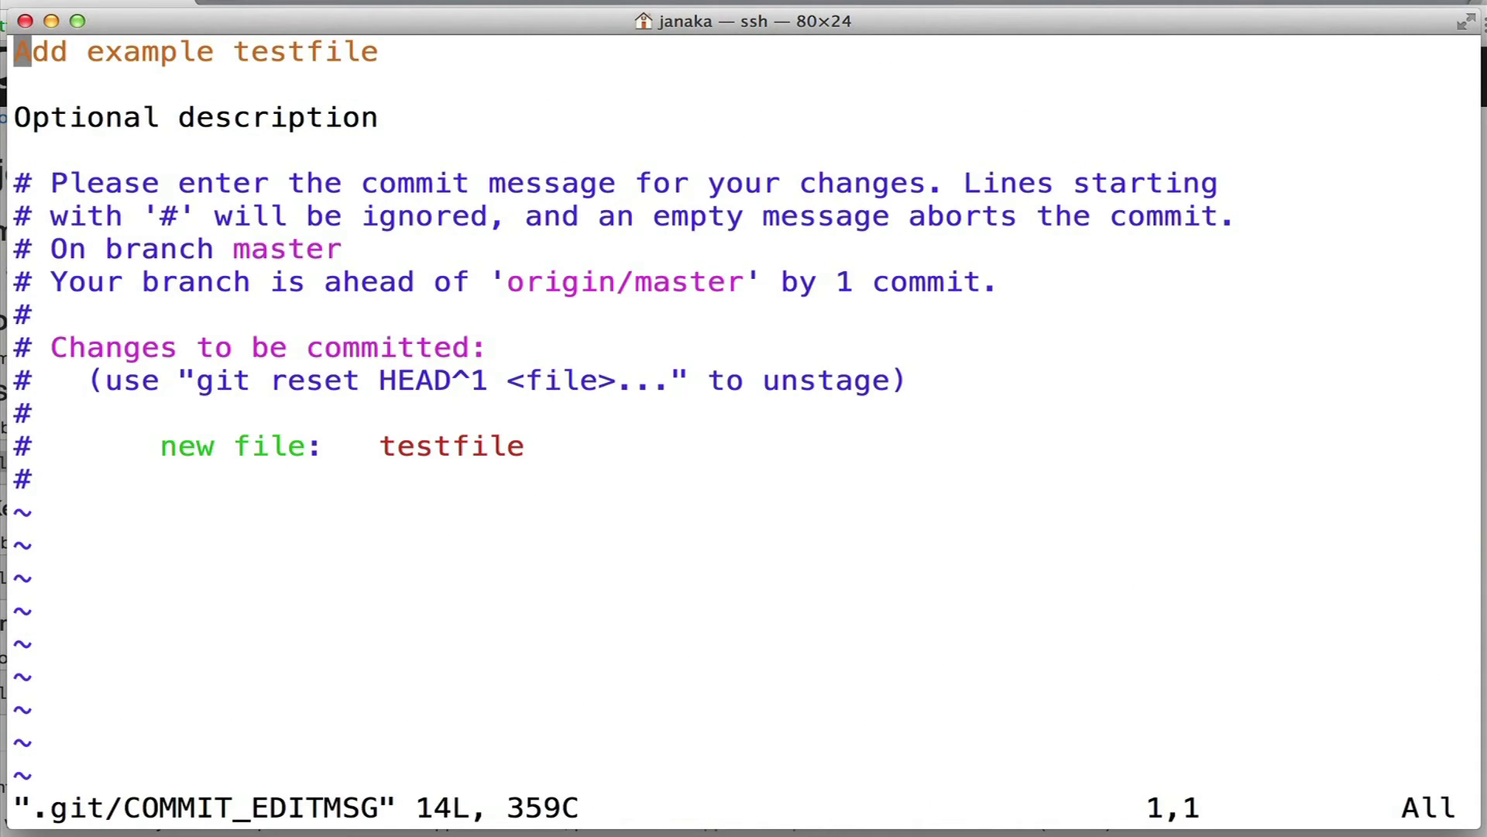
text(:wq)
key(Return)
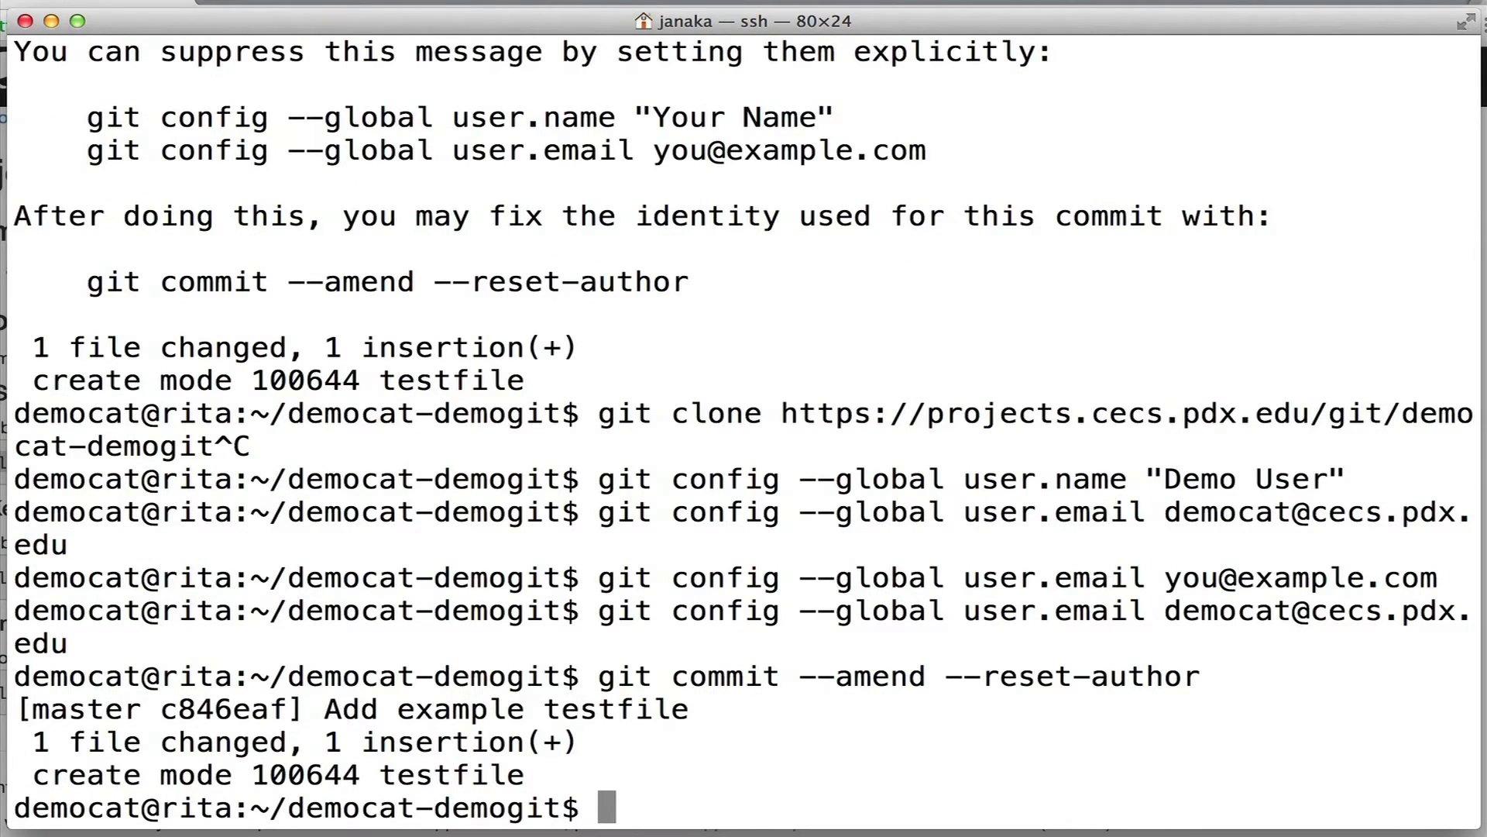
key(ctrl+l)
text(git log)
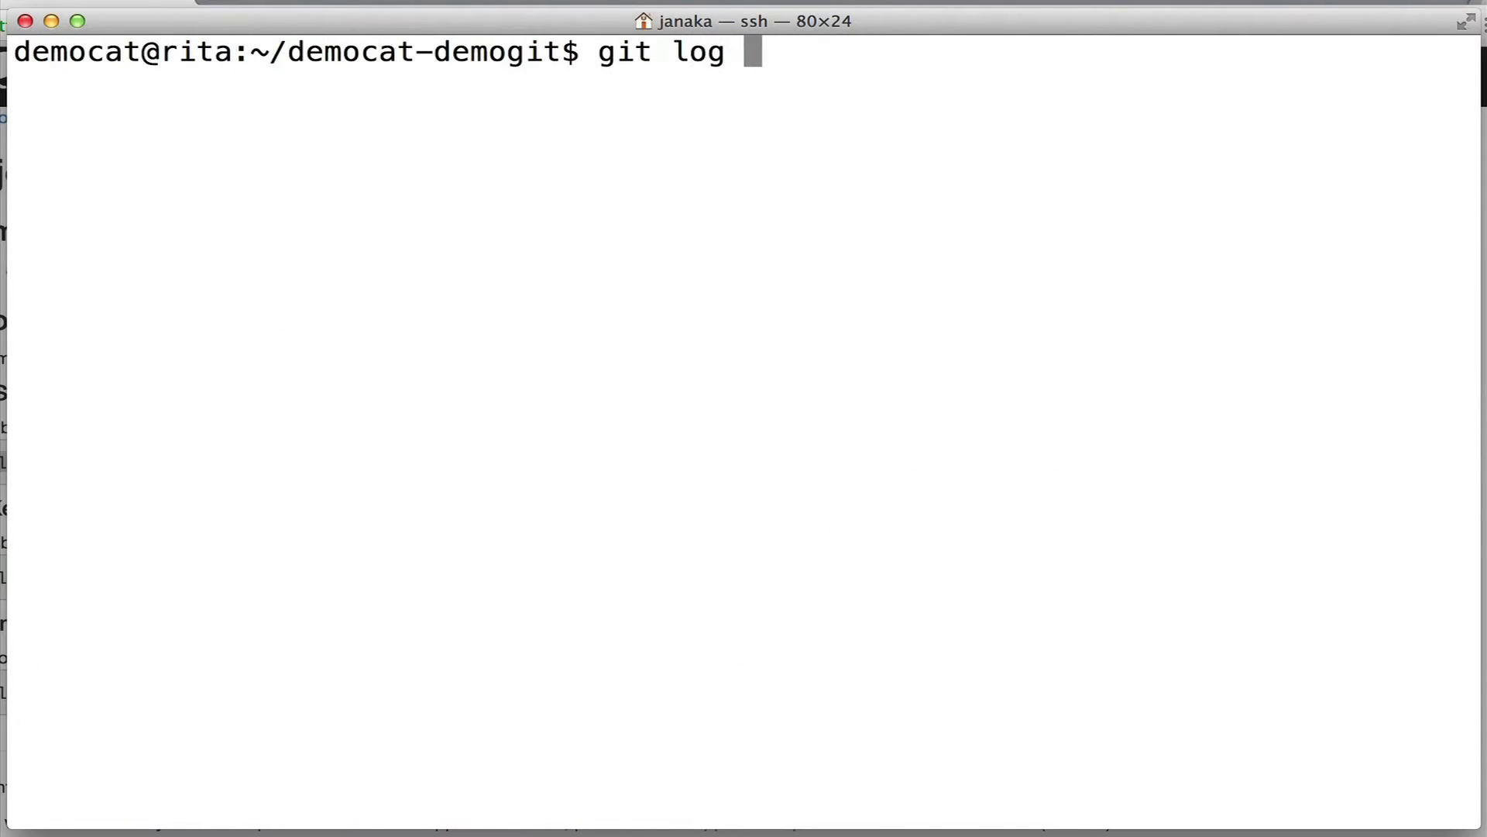
key(Return)
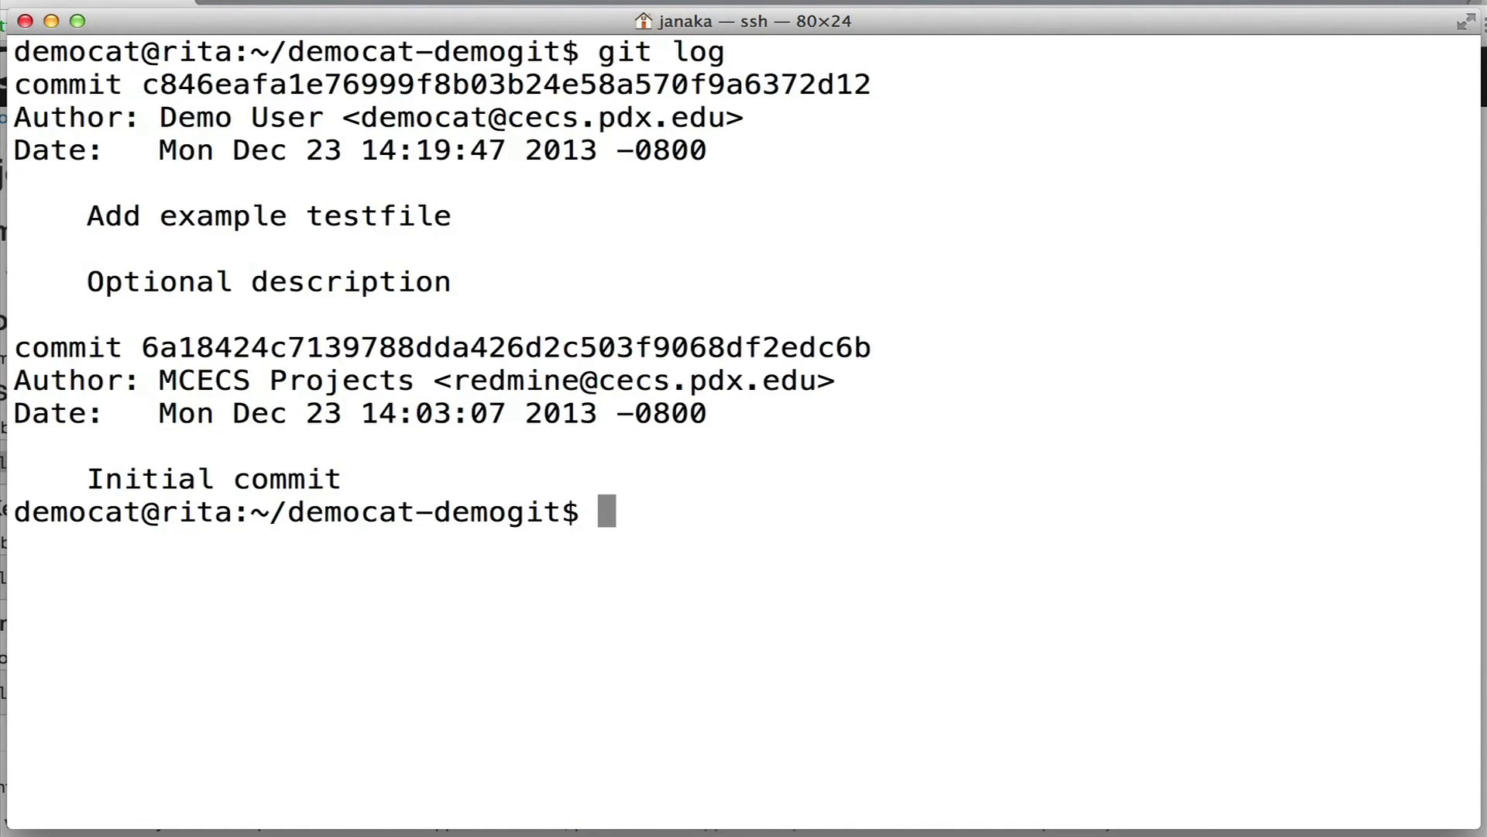
Run git push, entering the MCECS username and password.
text(git push)
key(Return)
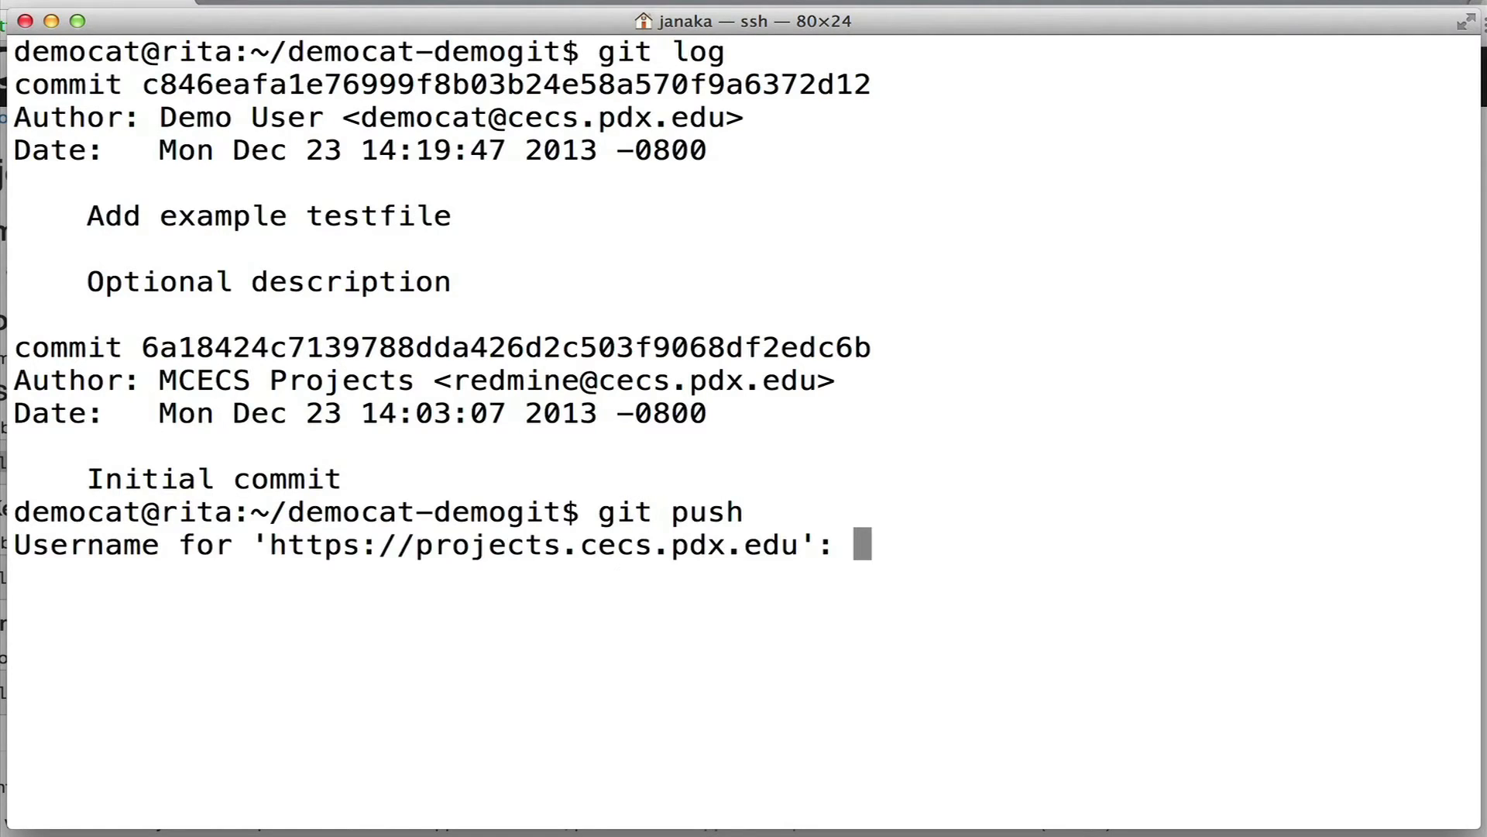
text(democat)
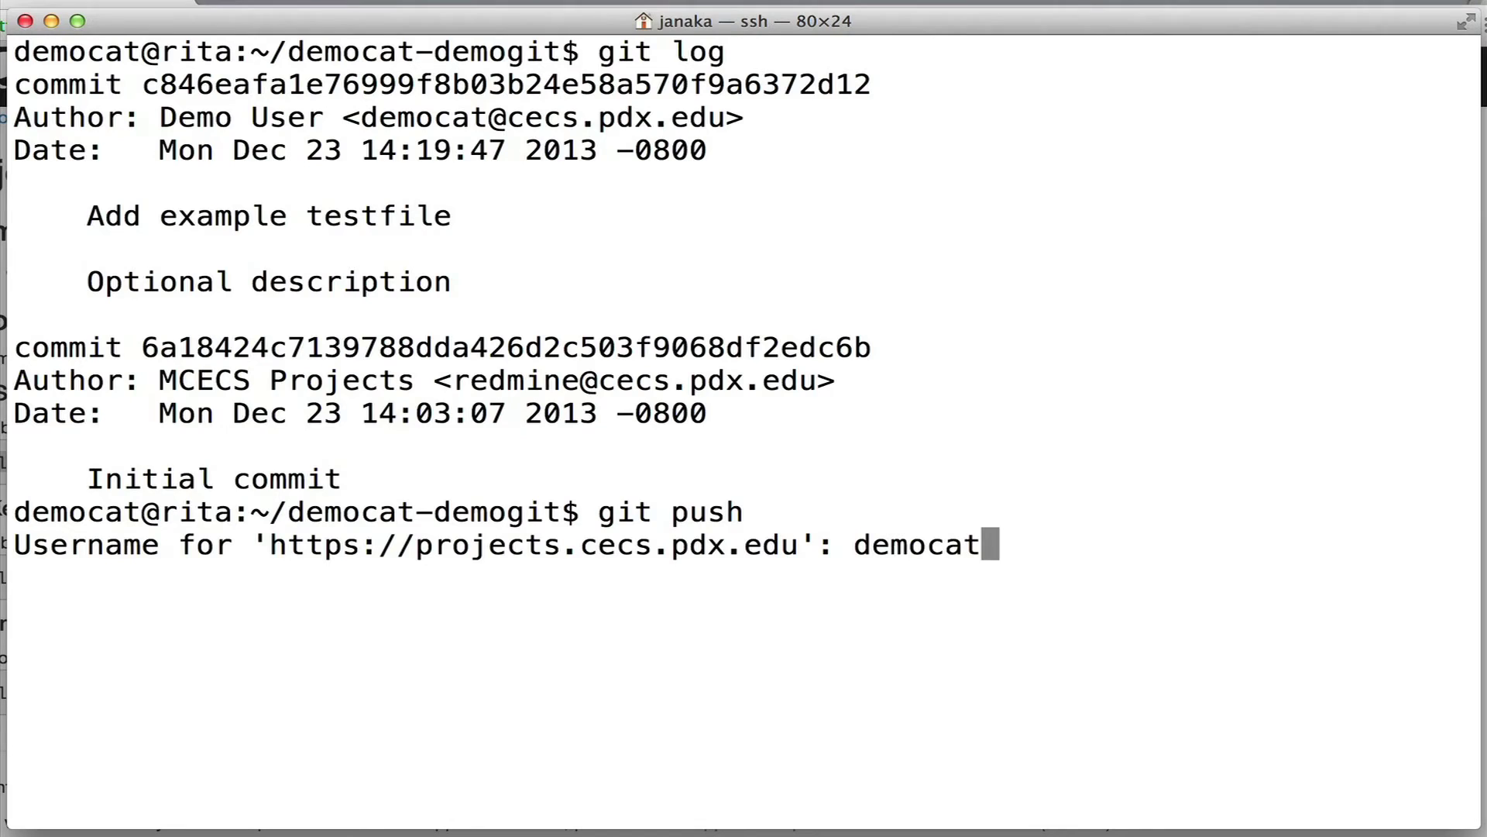
key(Return)
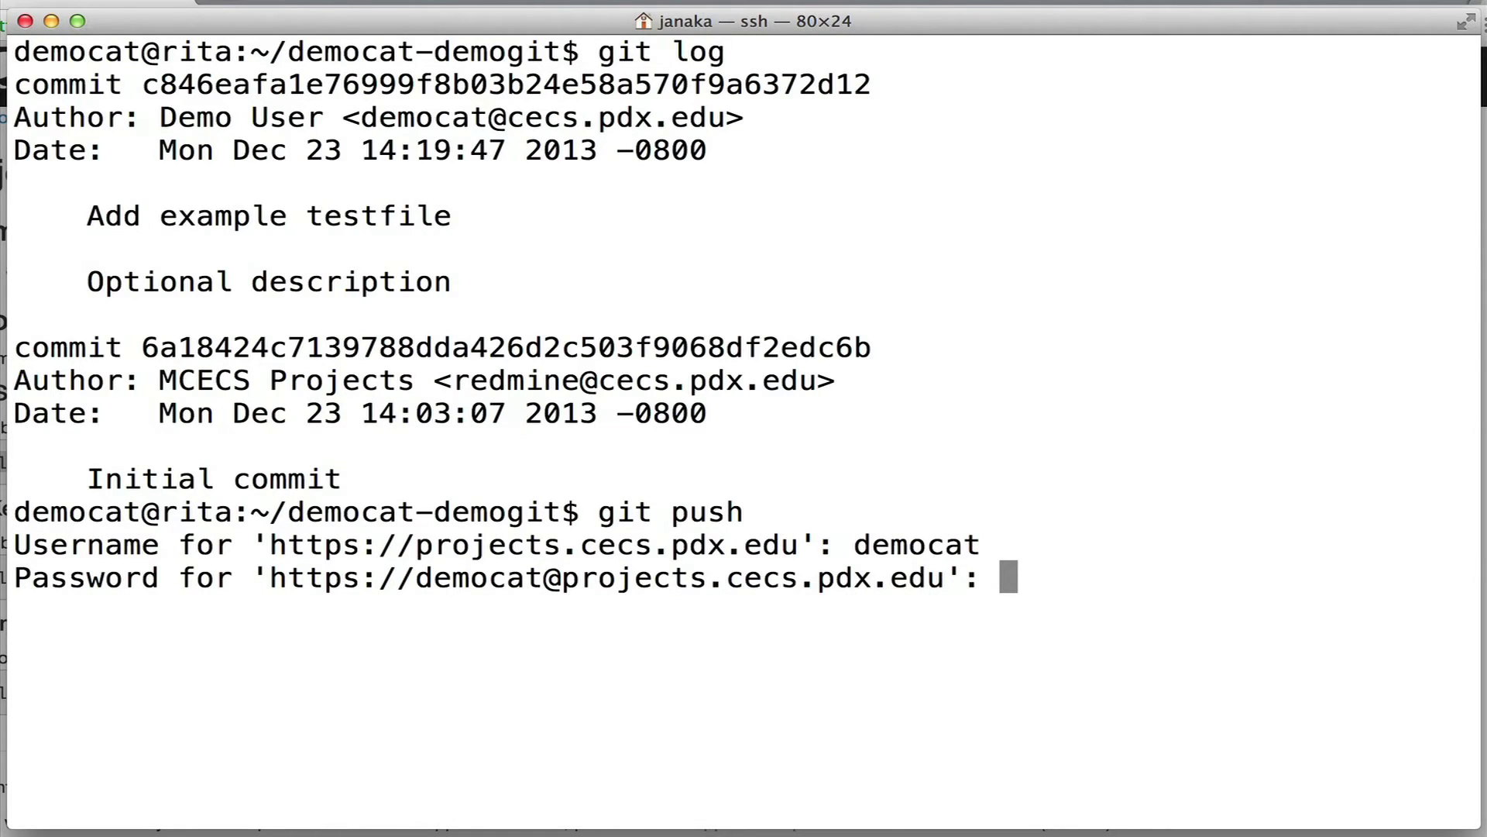
key(Return)
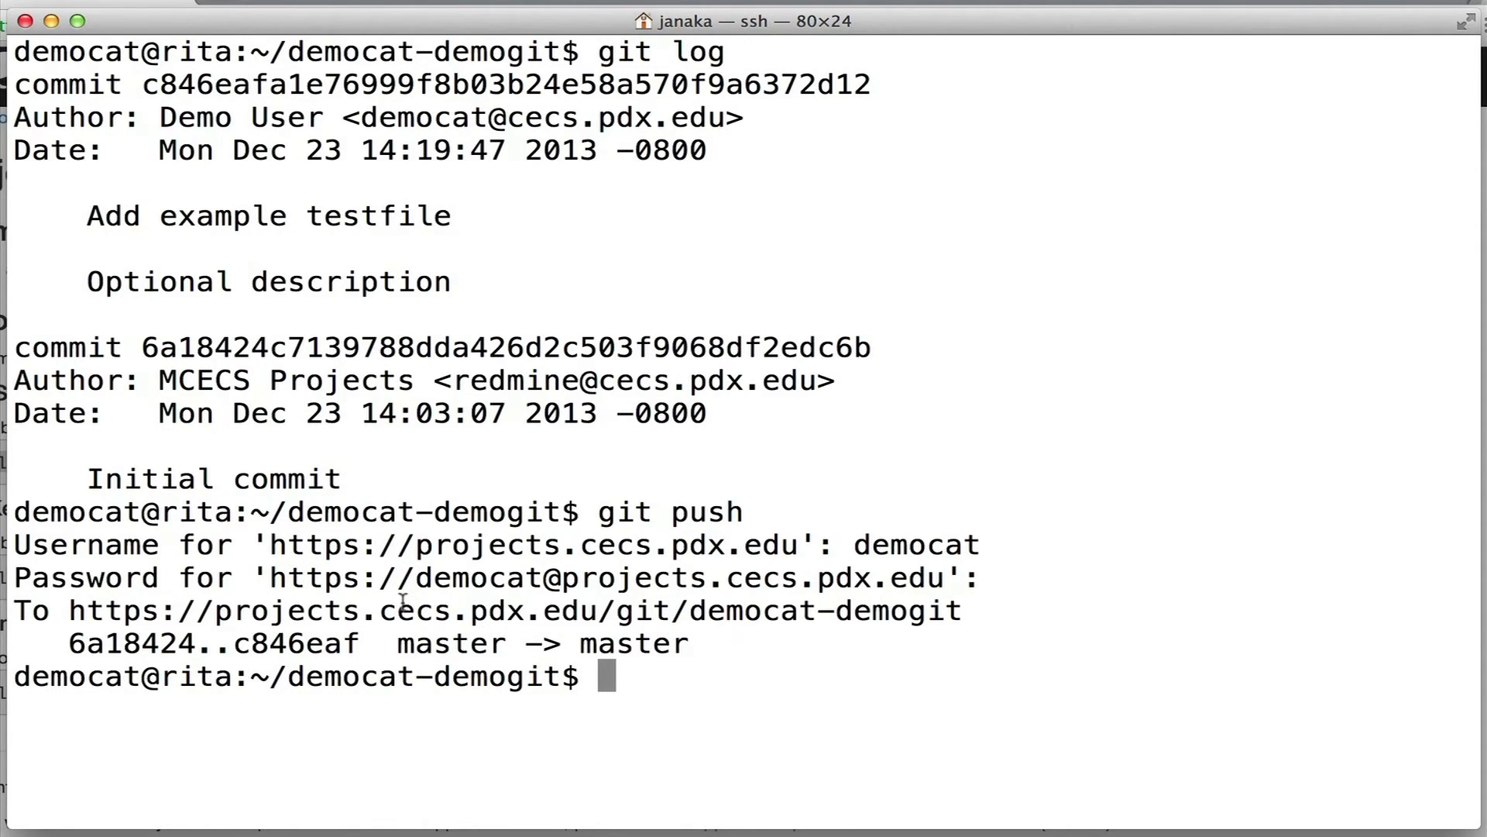
click(8, 310)
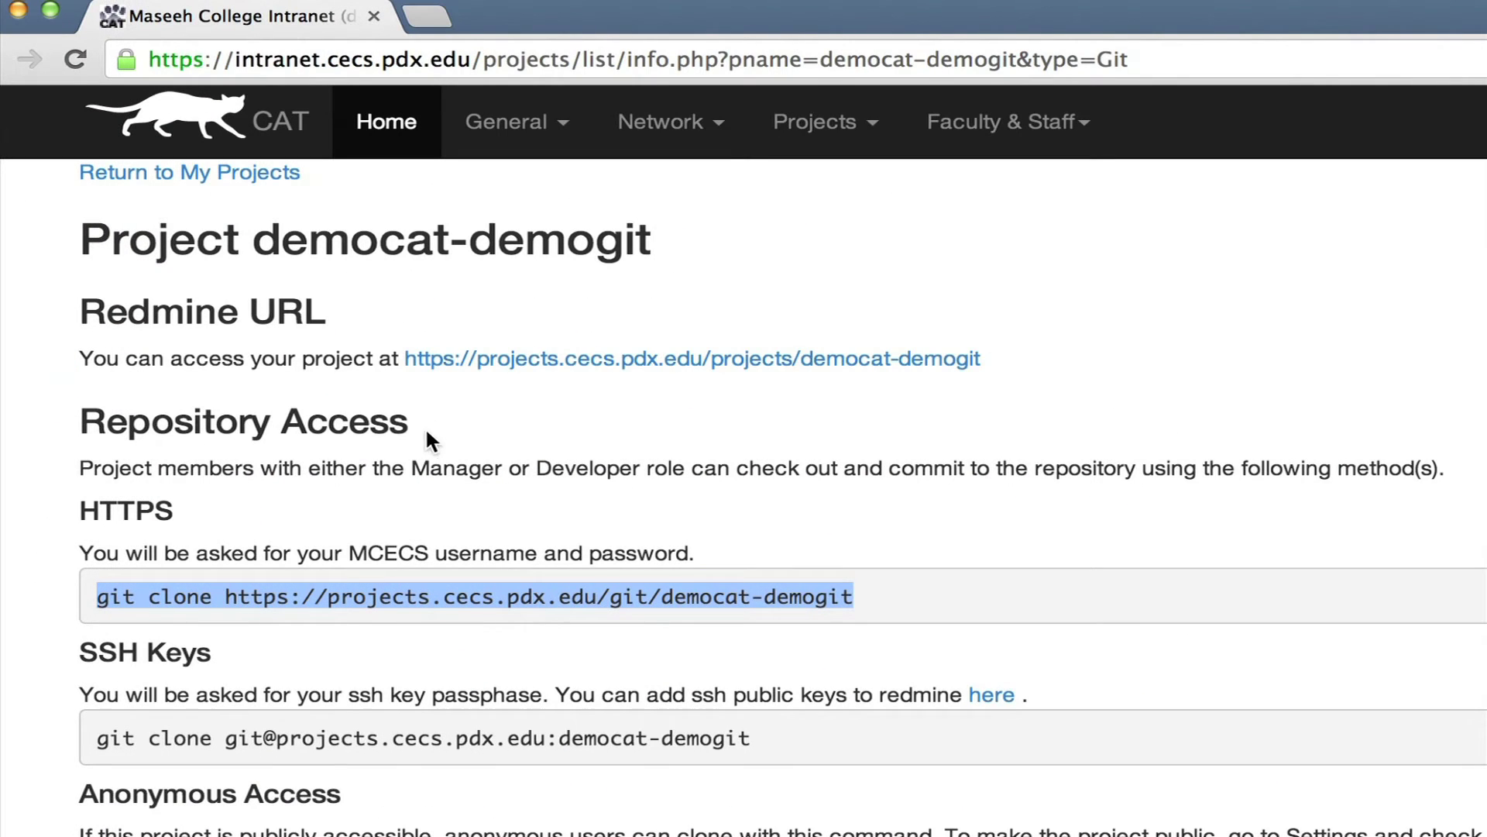
Browse democat-demogit's Redmine repository and view testfile's "Example data" contents.
click(423, 300)
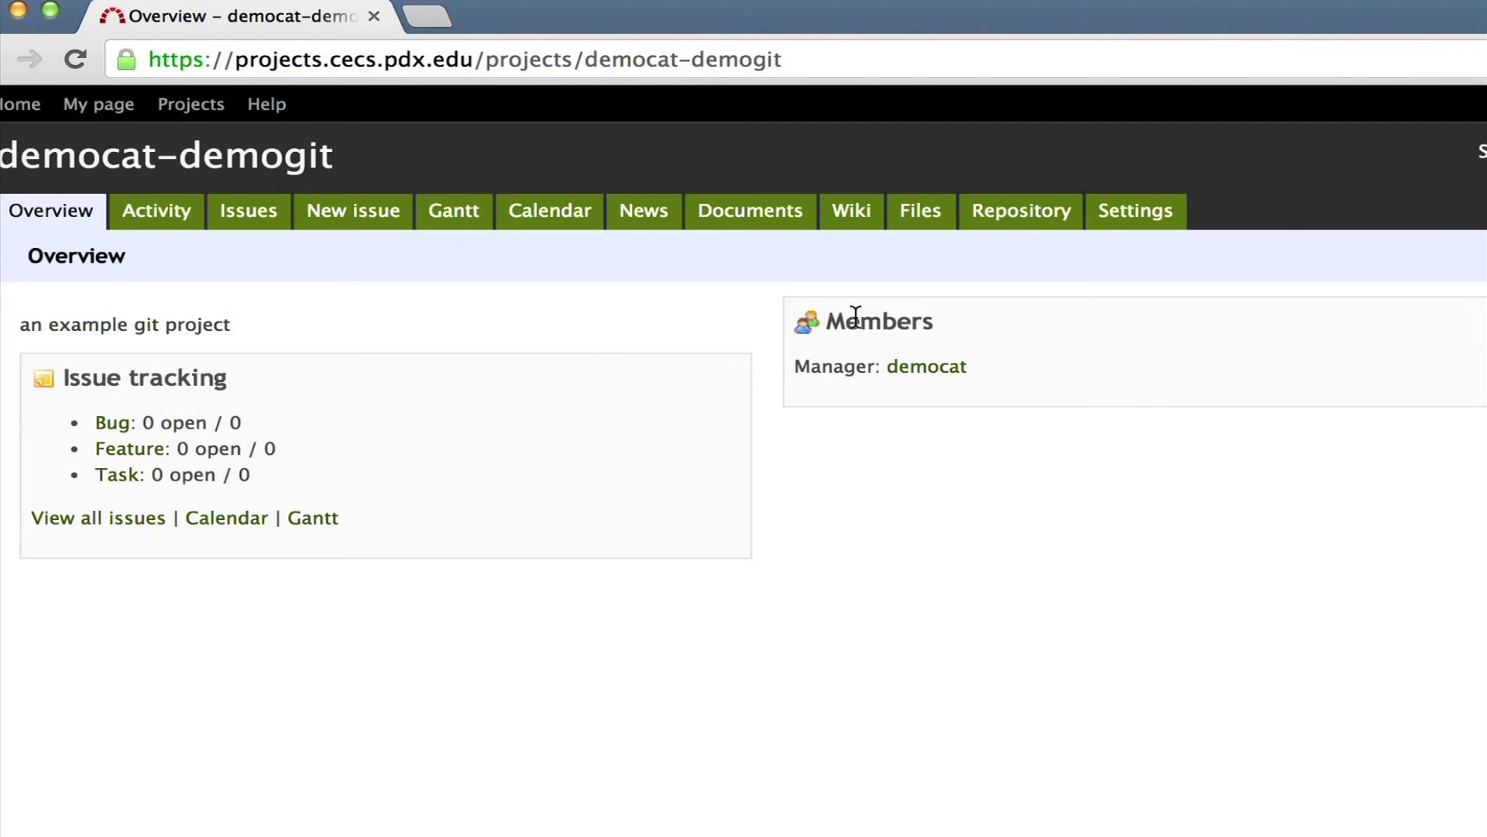
click(1011, 224)
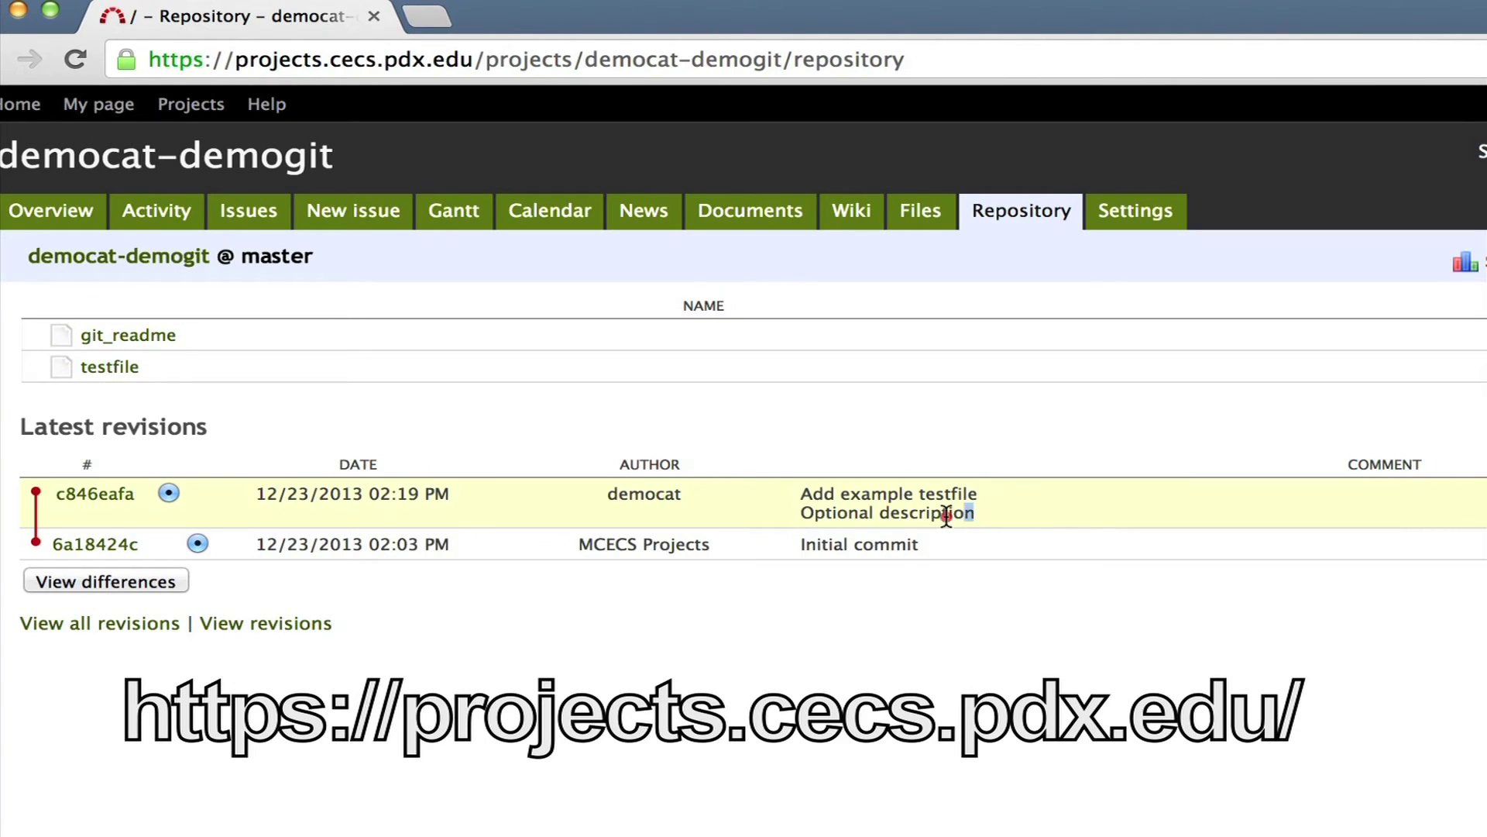
drag(977, 513, 337, 496)
click(397, 403)
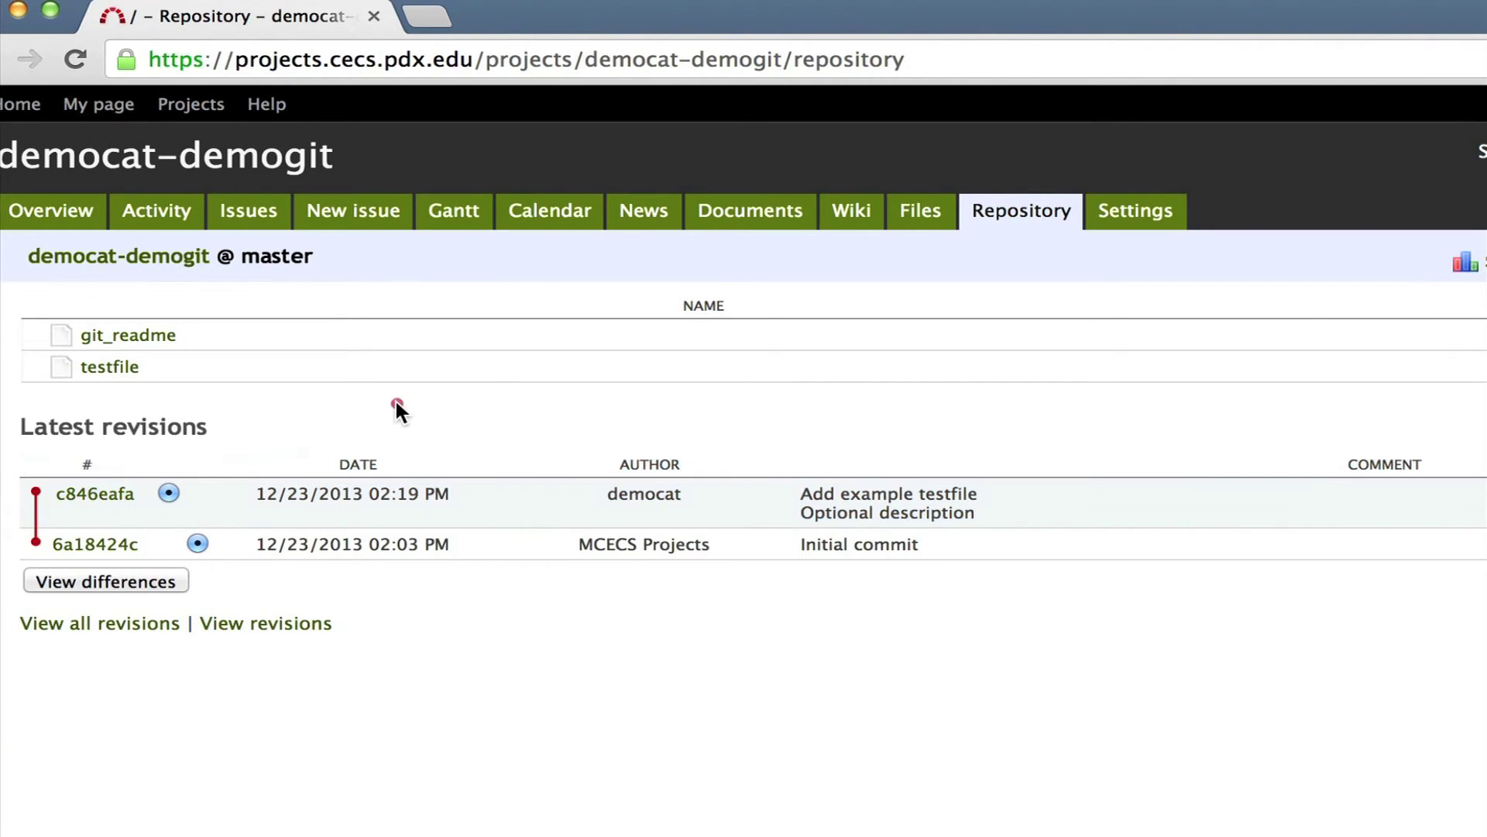
click(105, 368)
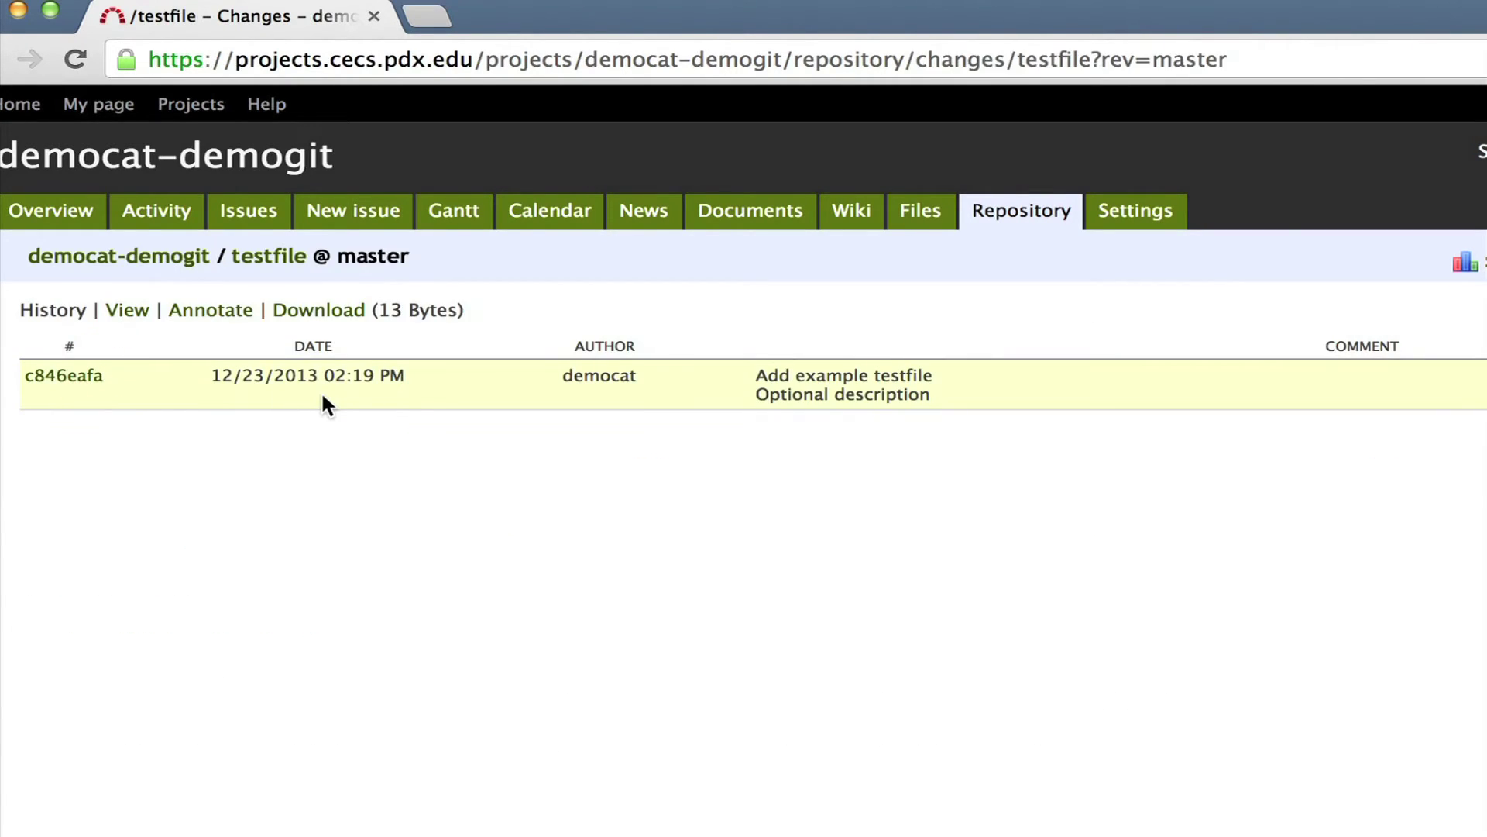
click(129, 313)
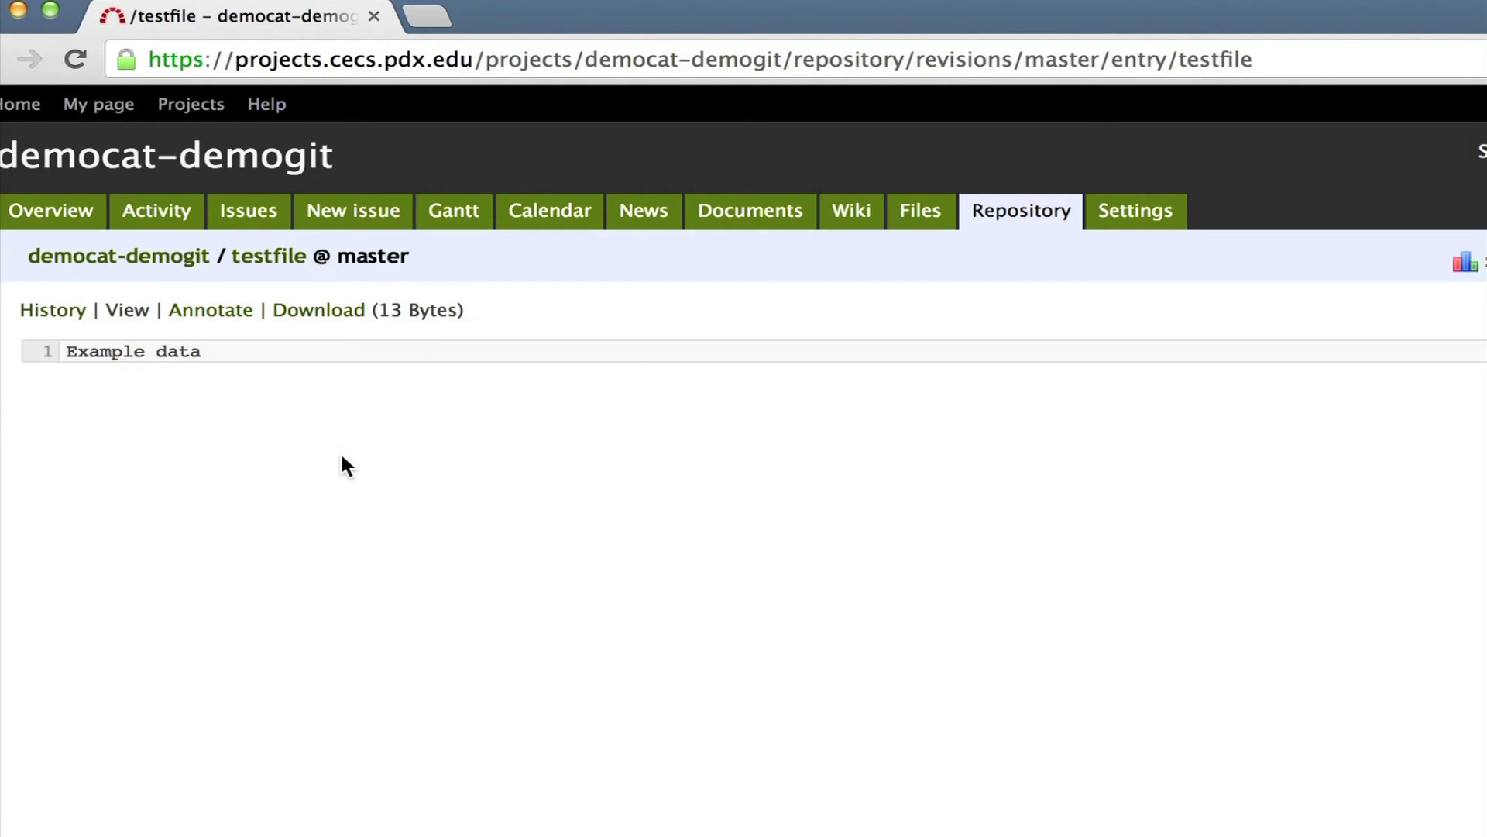
click(1001, 214)
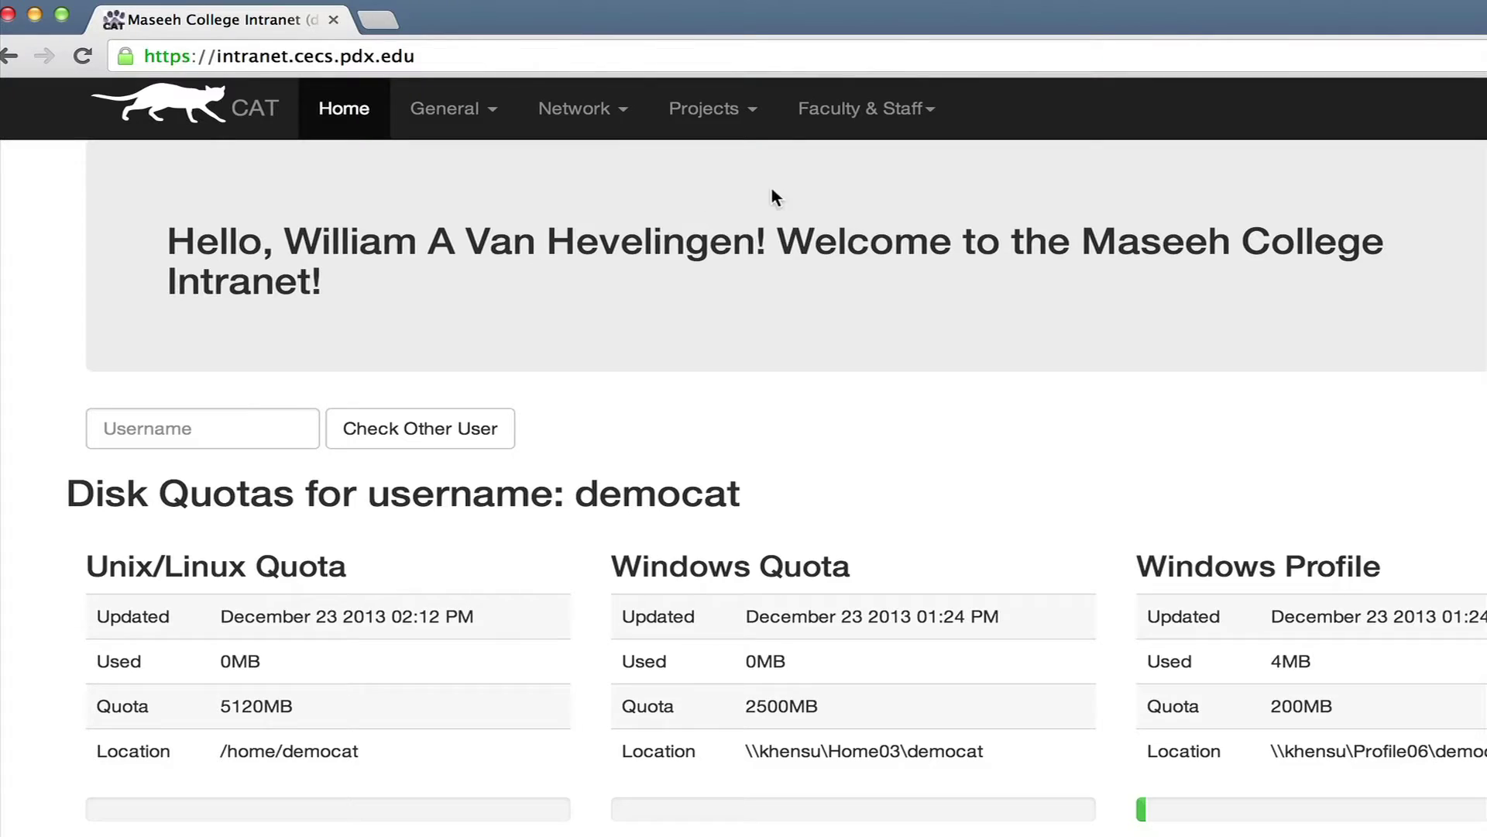
From My Projects, open democat-demogit's Redmine settings, tick Public and save.
click(733, 111)
click(748, 165)
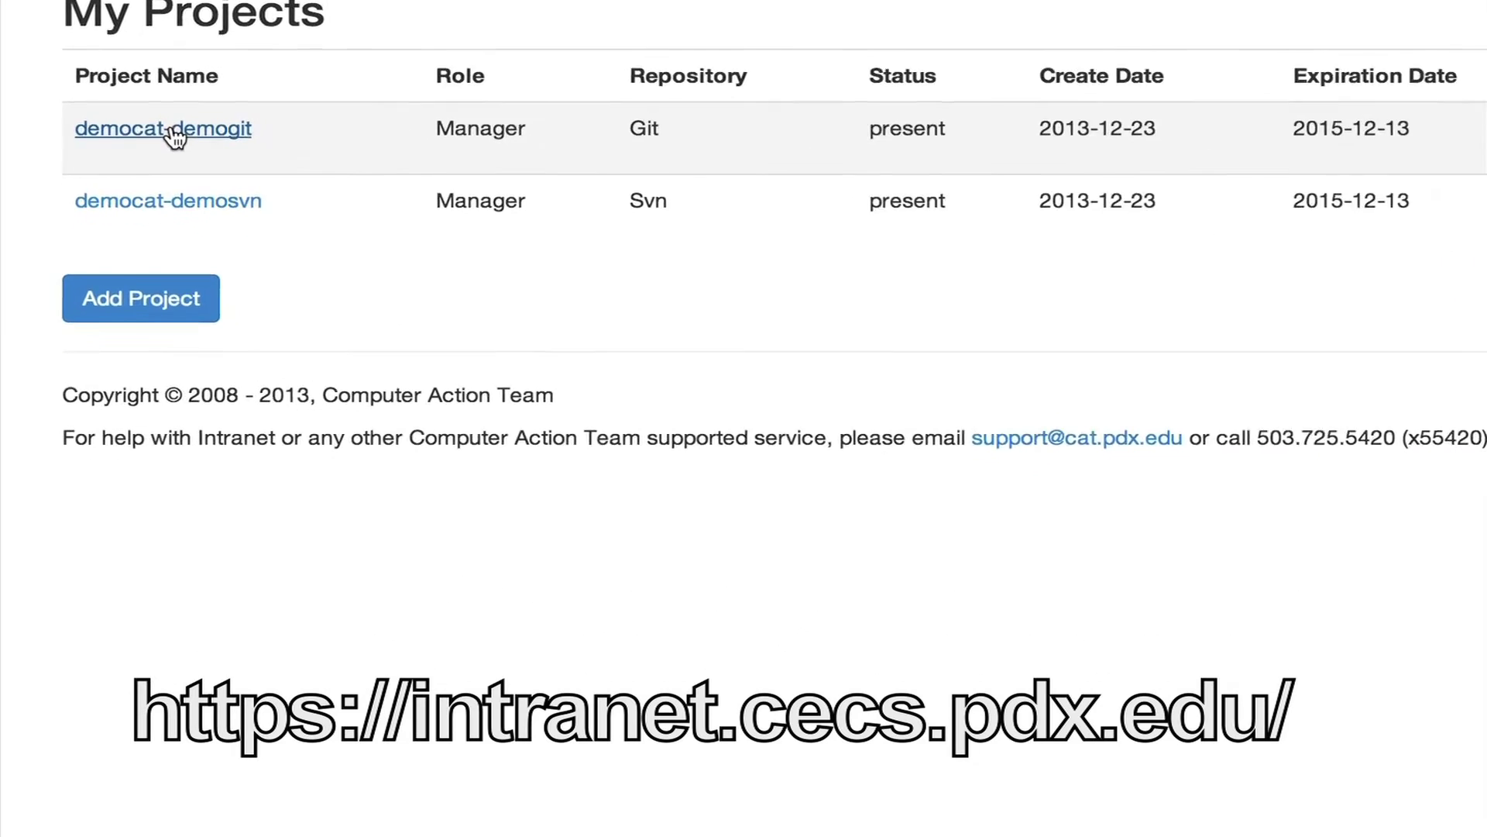
click(175, 137)
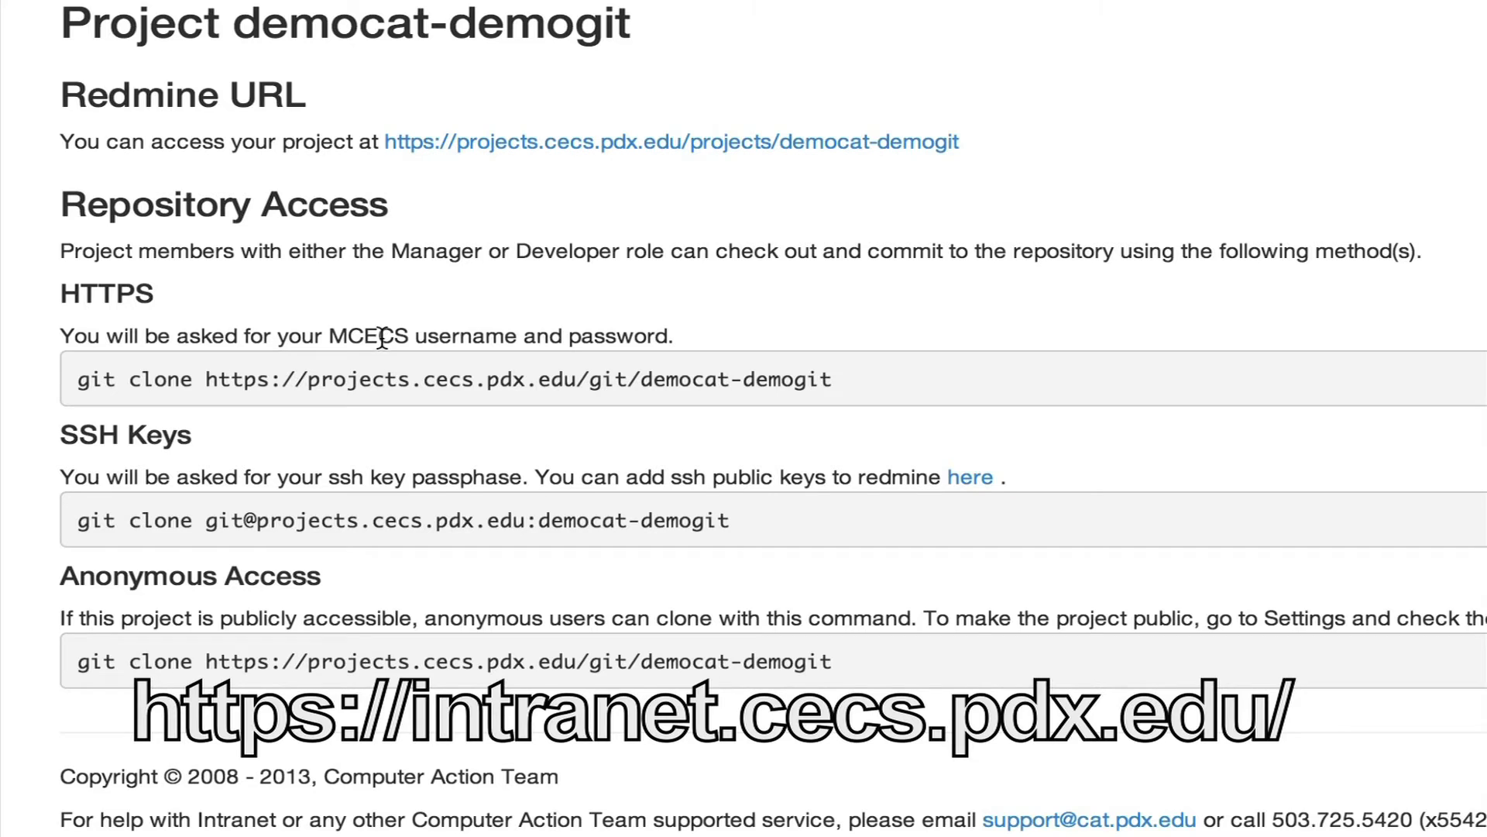
right_click(570, 147)
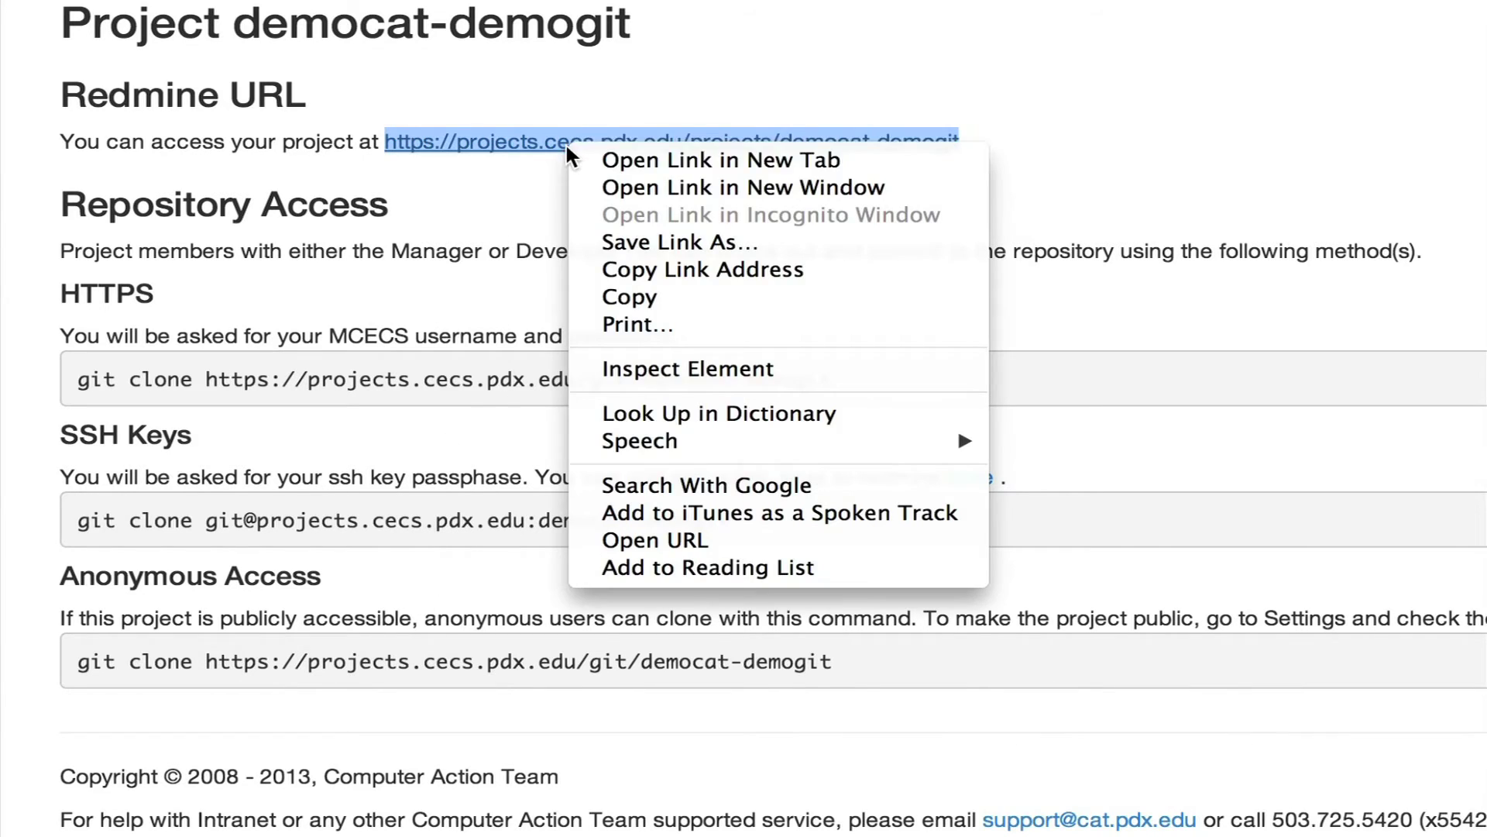
click(639, 156)
click(472, 23)
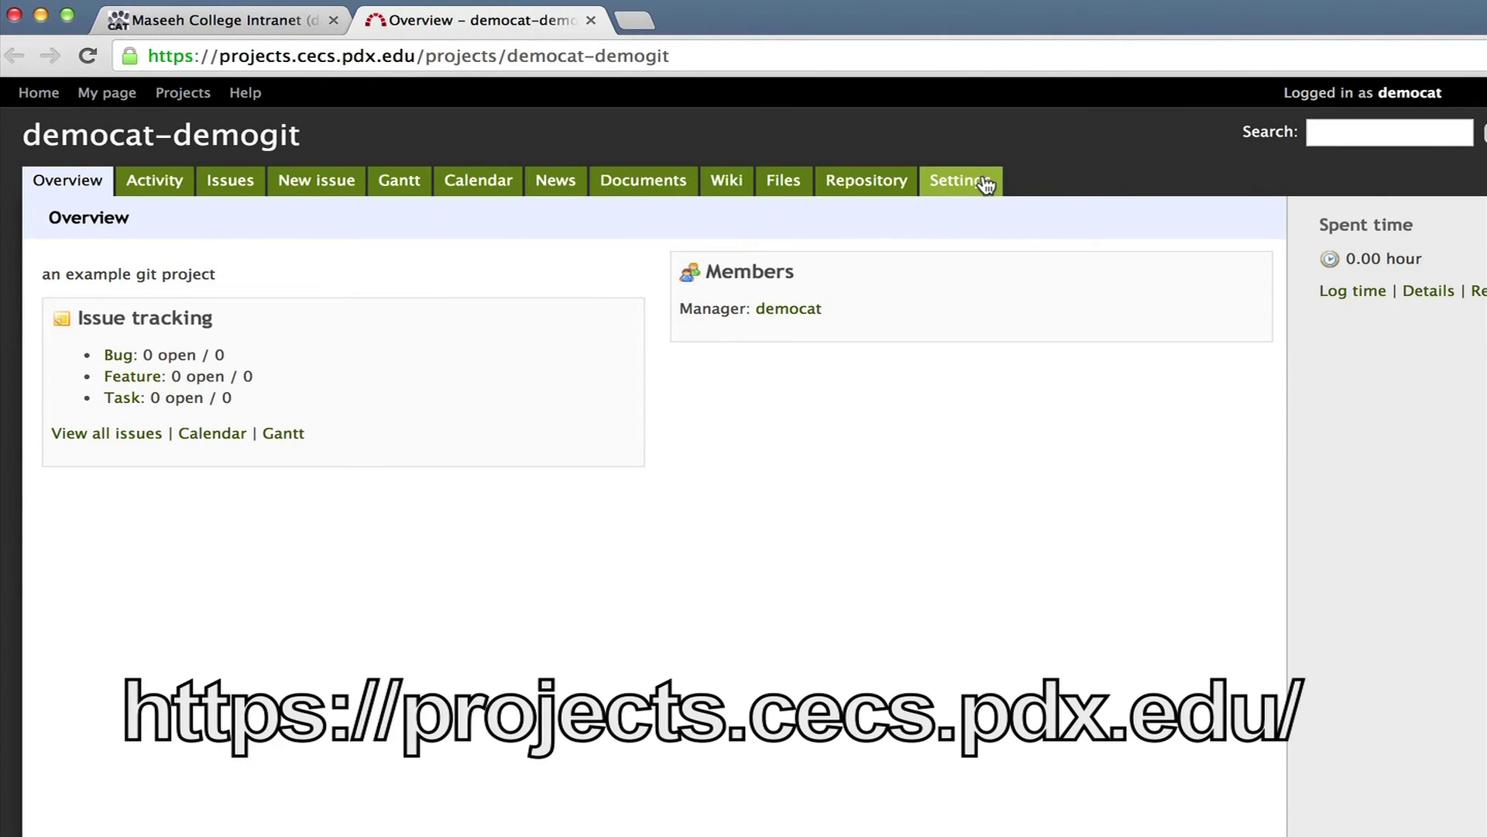
click(982, 182)
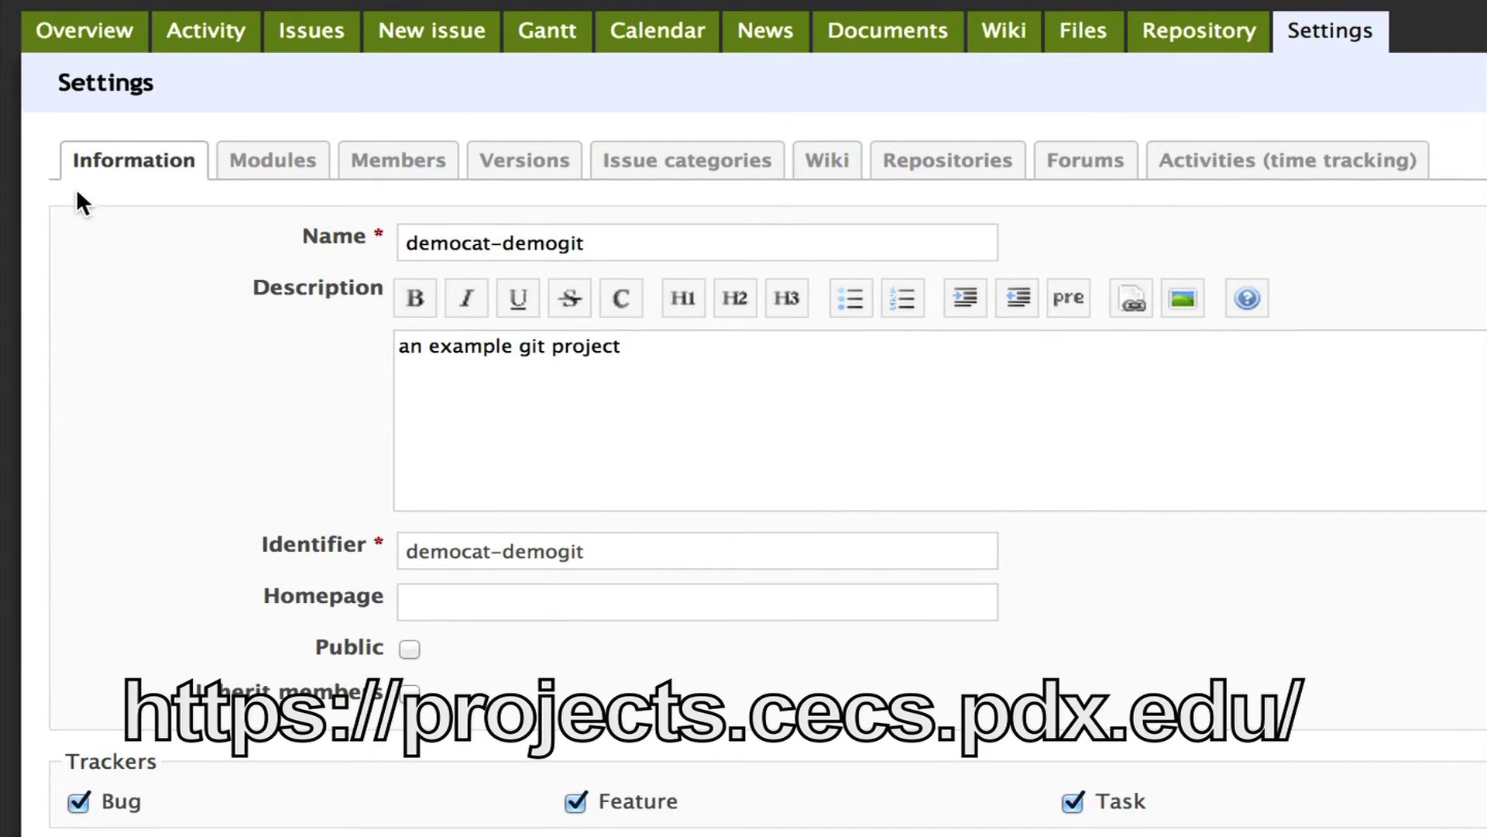
click(408, 650)
click(80, 738)
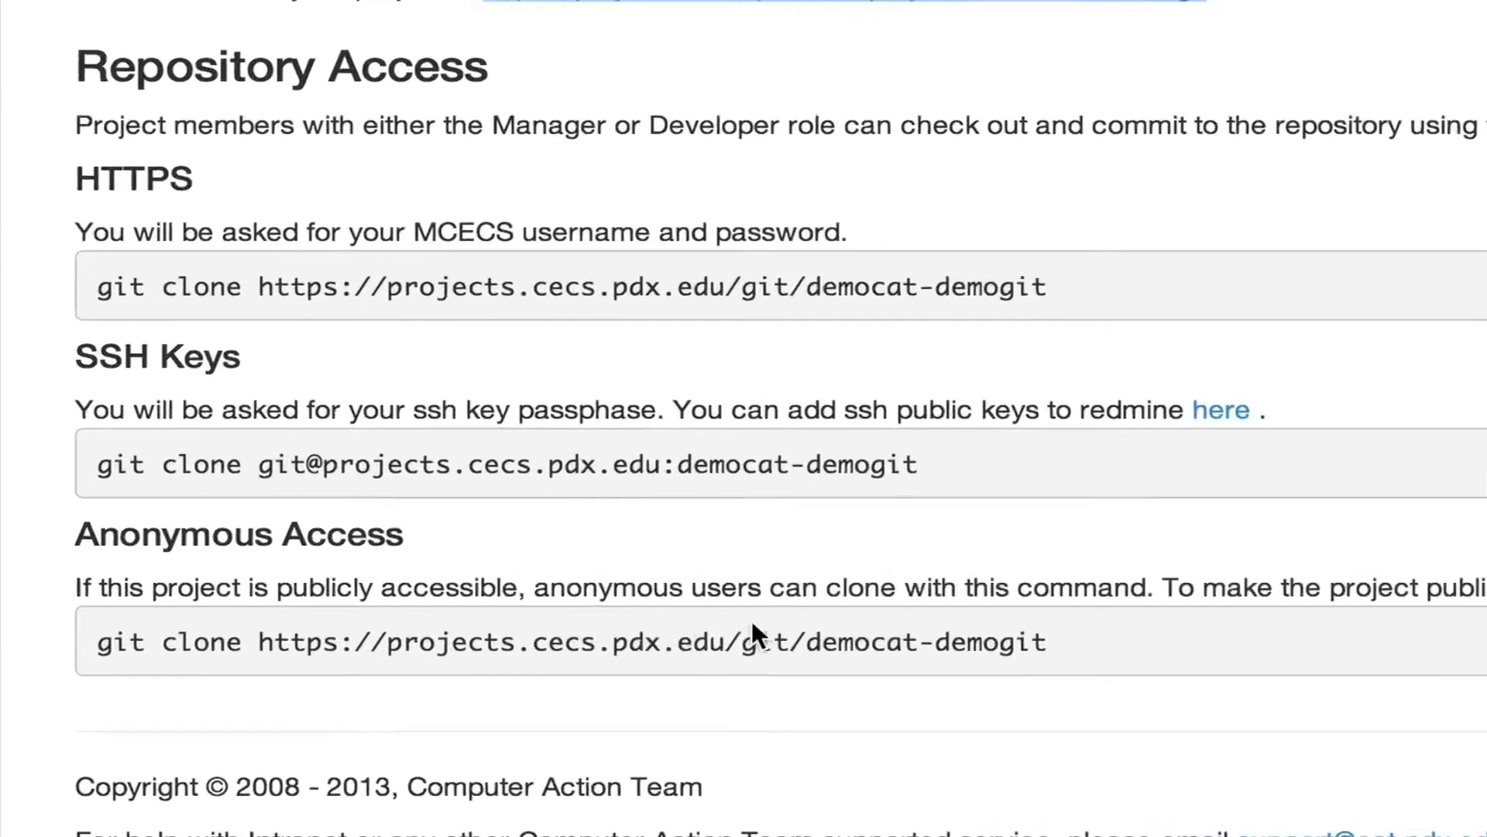
Copy the anonymous git clone command and return to the home directory.
drag(1054, 643, 95, 643)
right_click(291, 643)
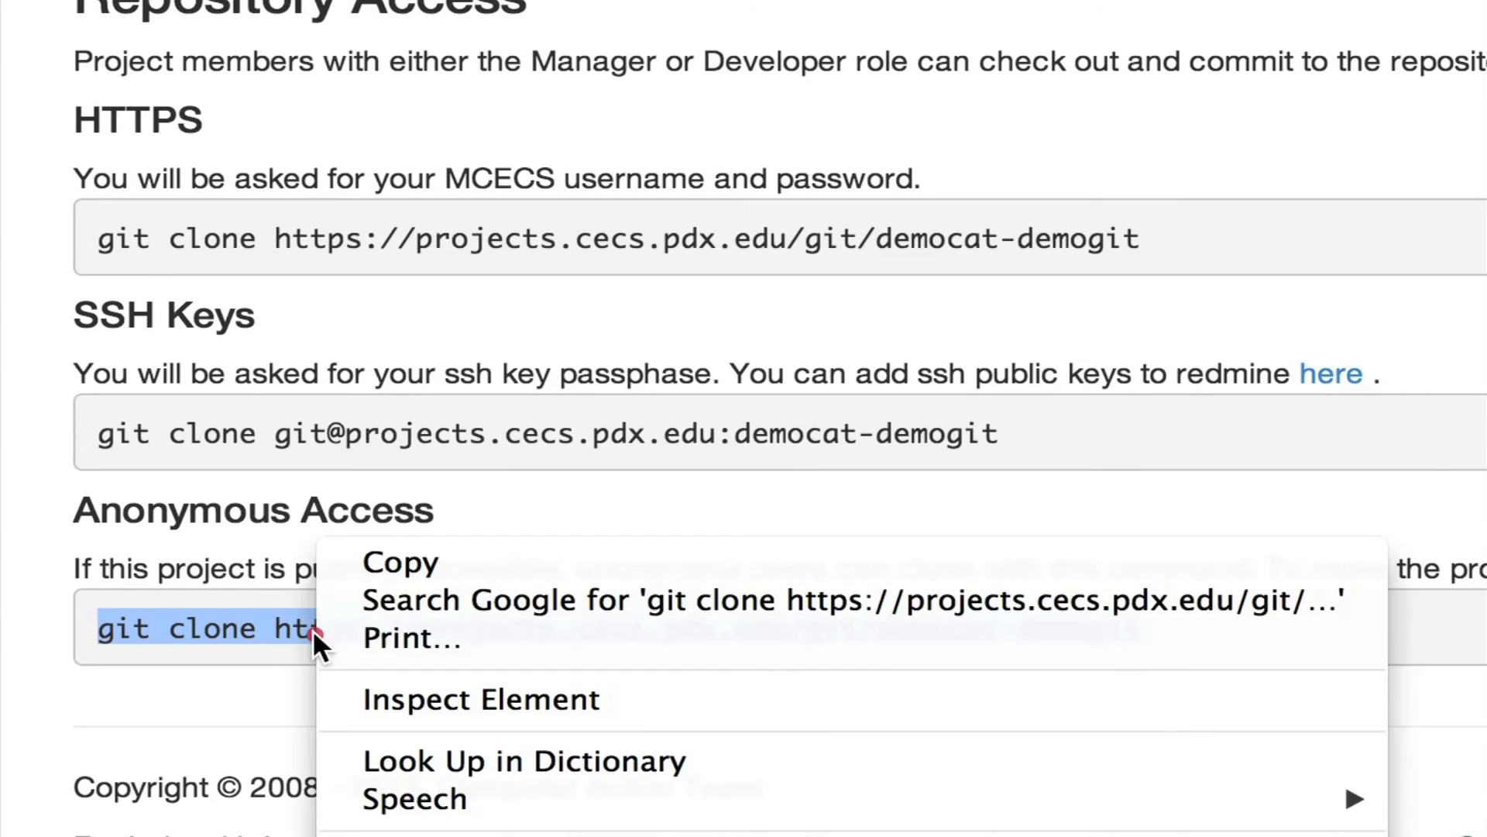
click(444, 564)
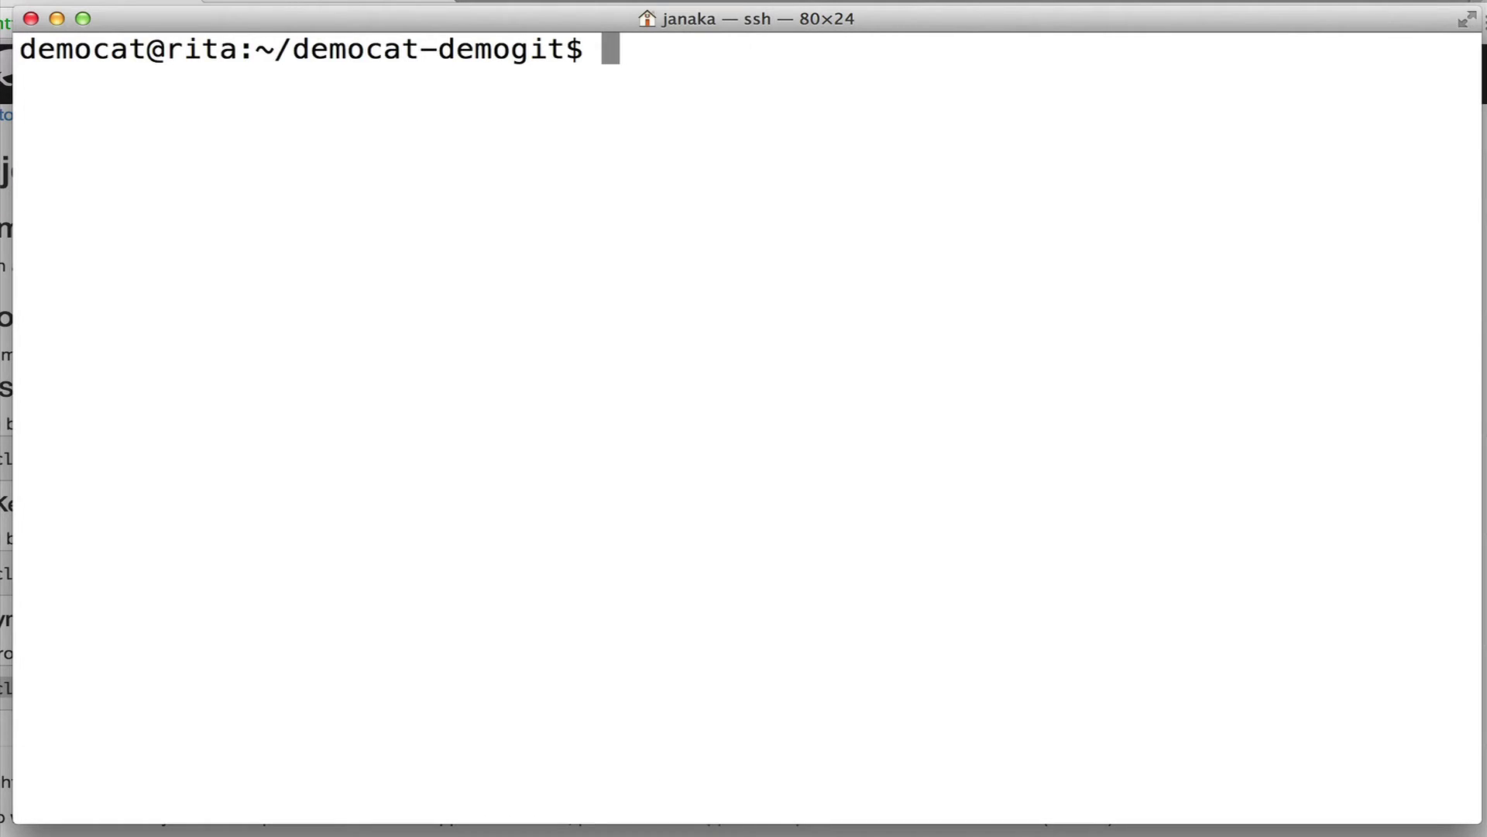
text(cd)
key(Return)
right_click(378, 267)
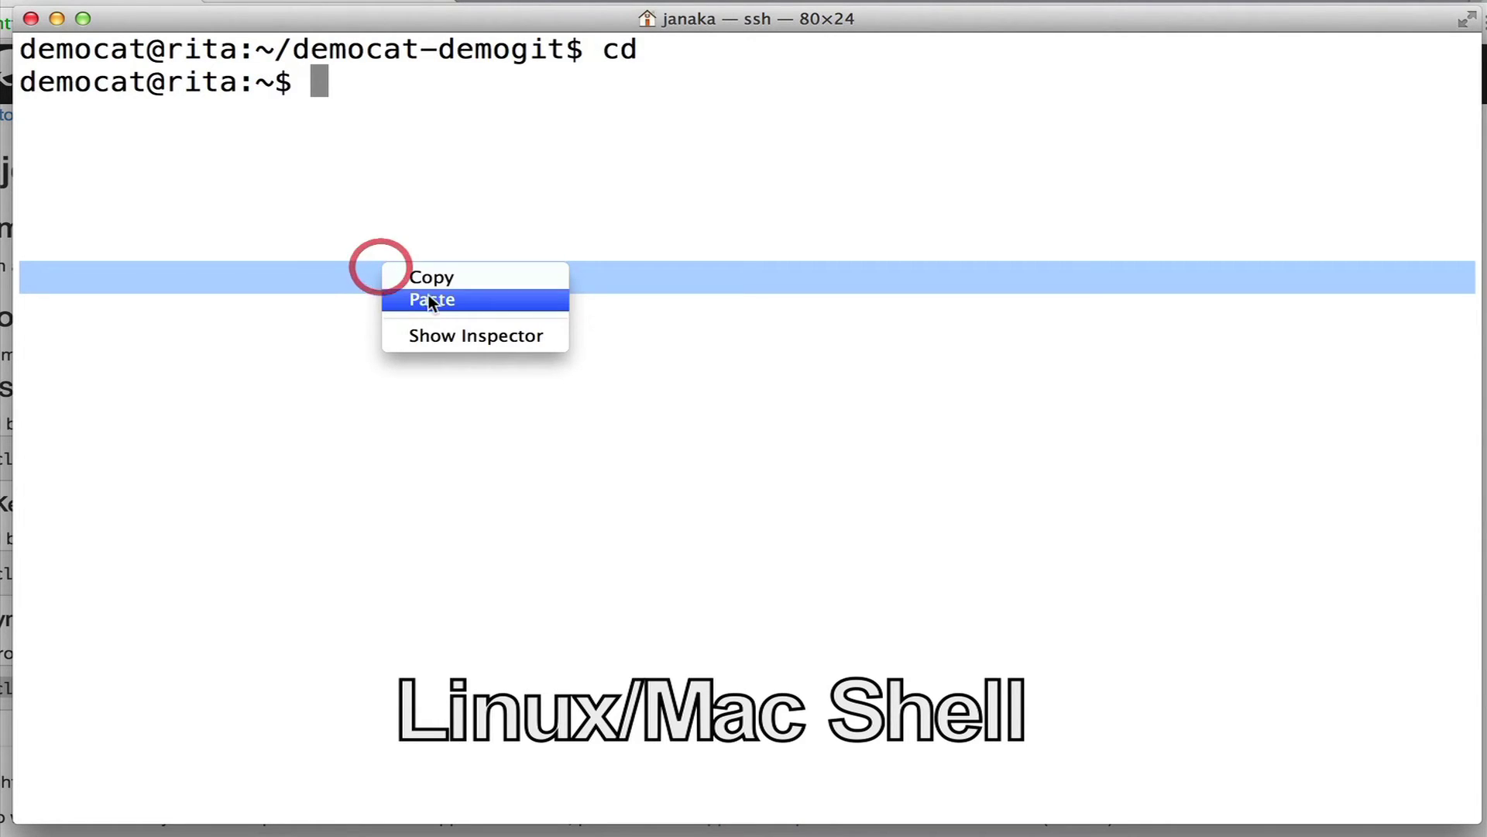
click(430, 300)
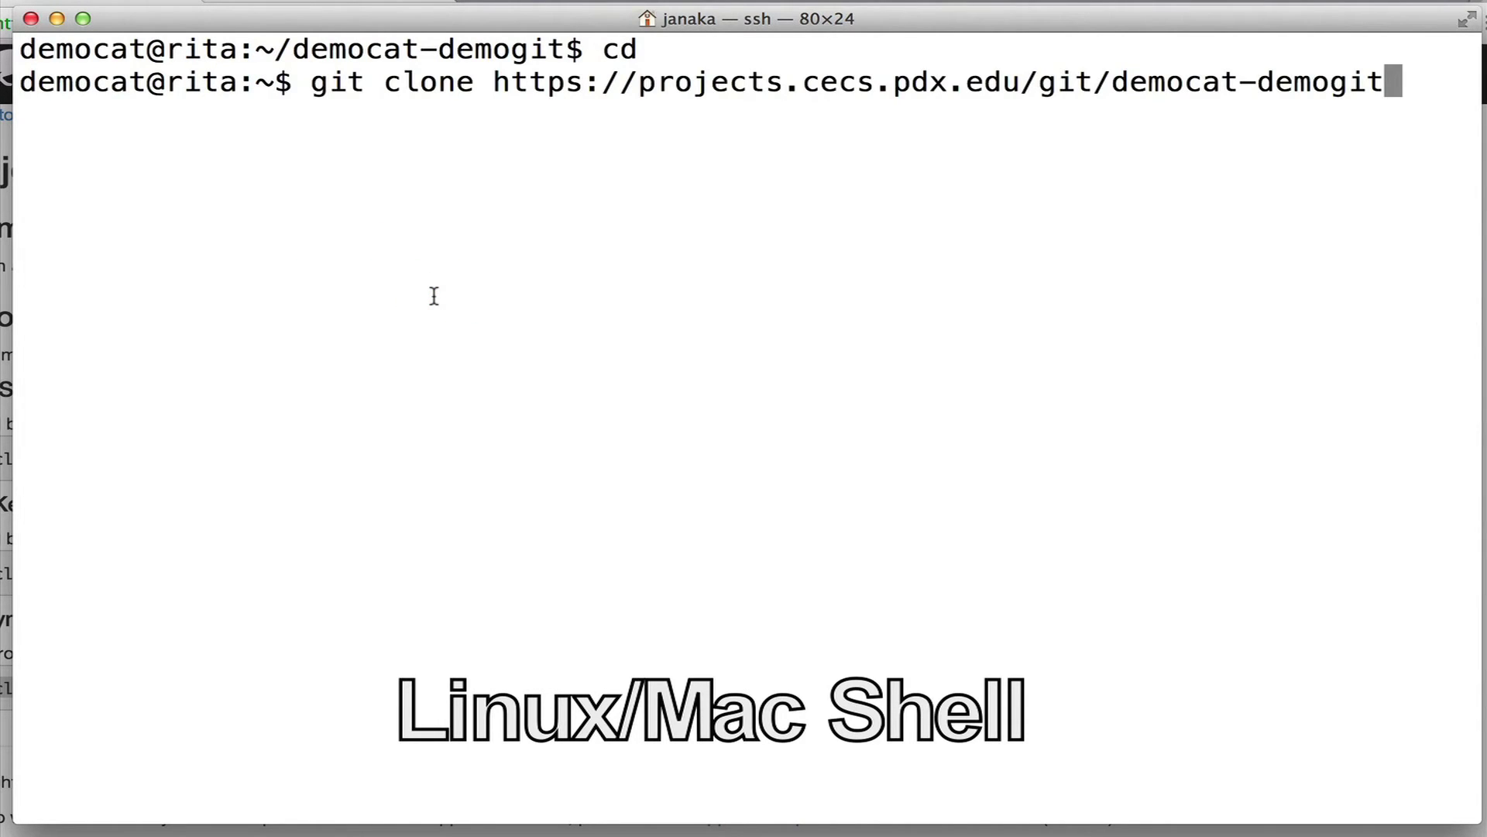
key(ctrl+c)
Delete the old democat-demogit folder with rm -rf and re-clone it anonymously.
text(rm -rf democat-demo)
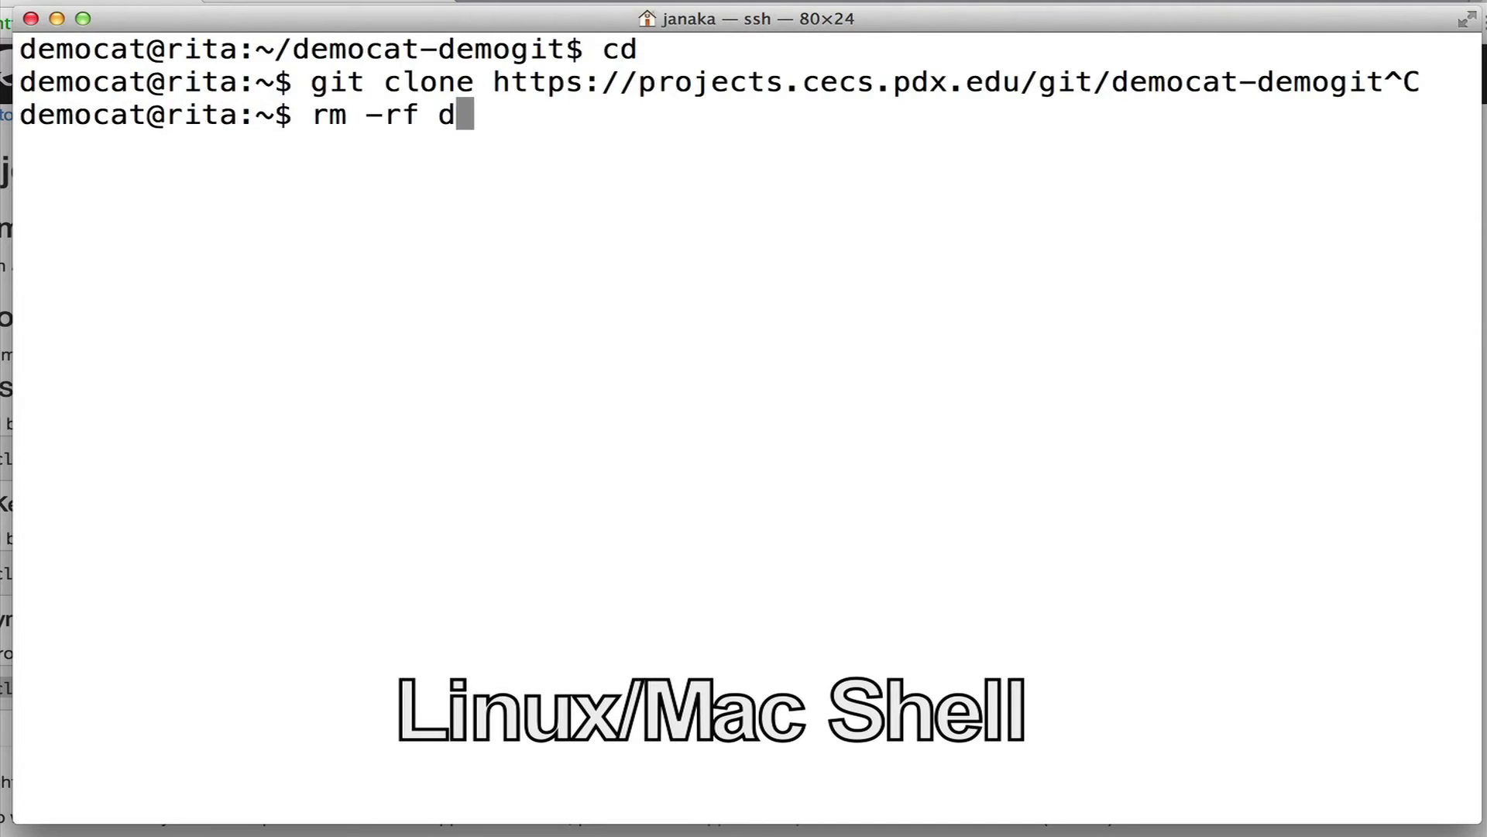
key(Tab)
key(Return)
right_click(417, 256)
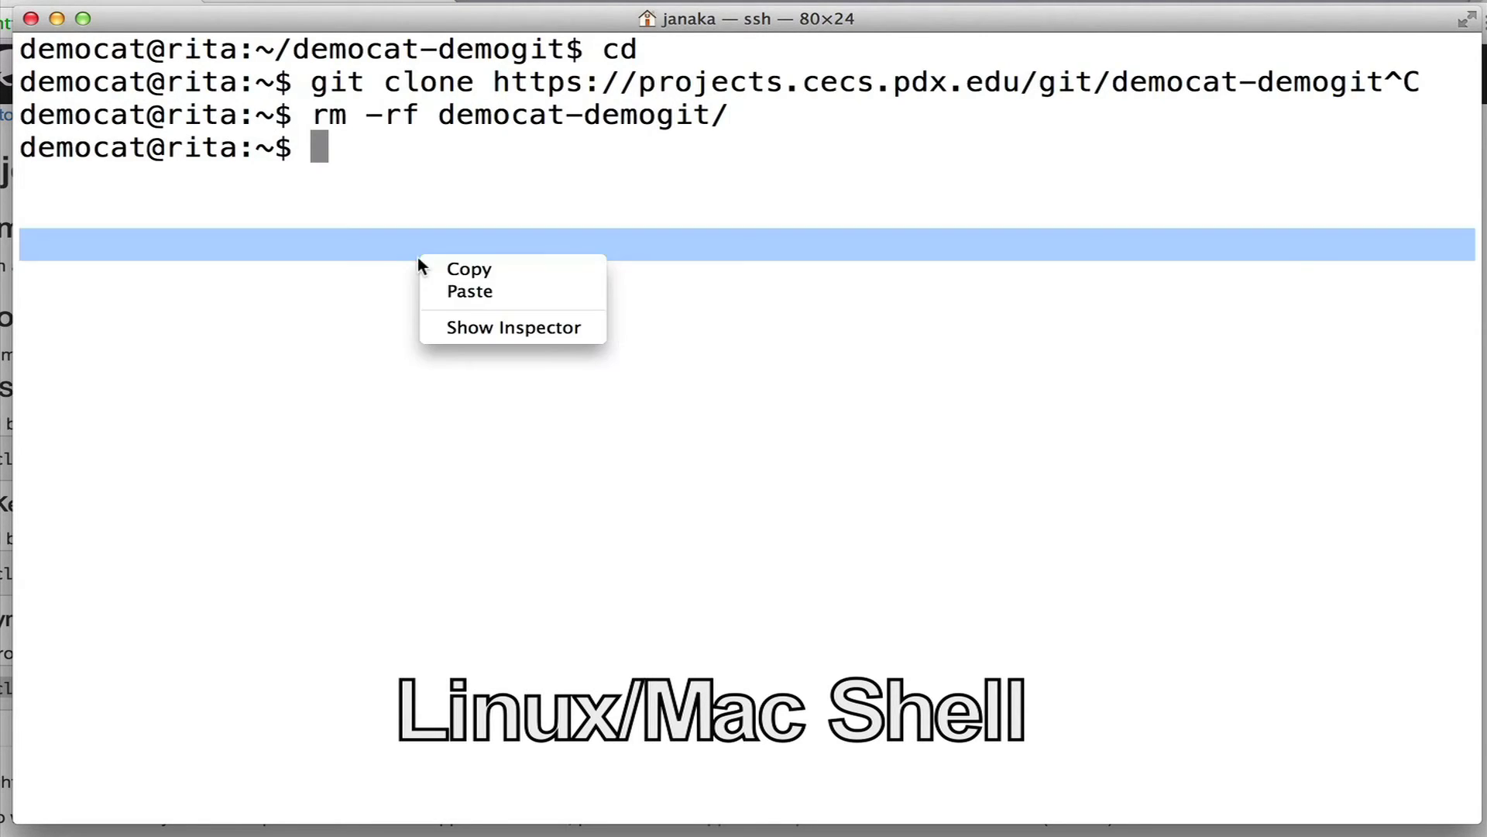
click(475, 291)
key(Return)
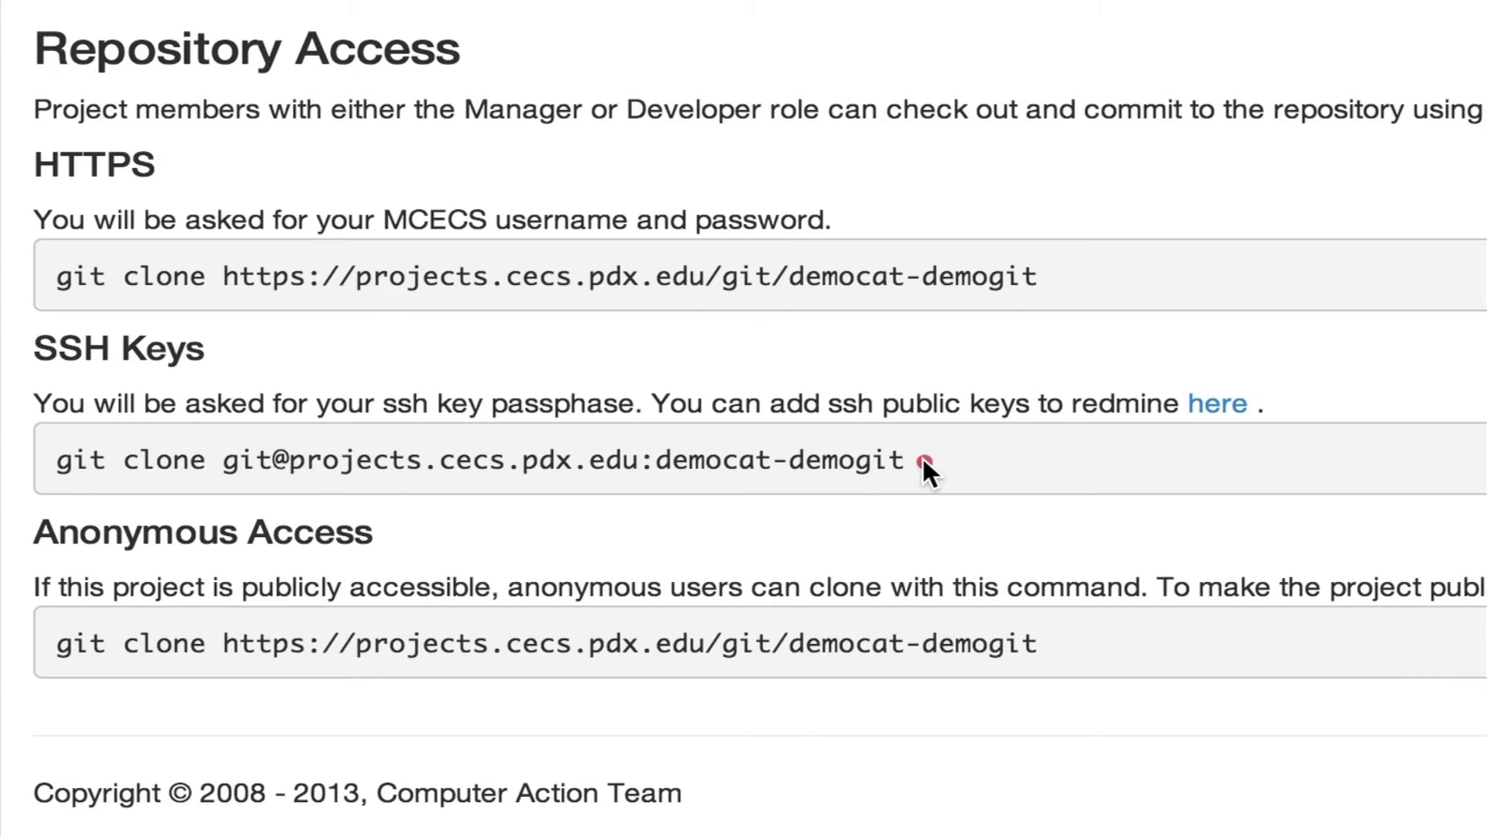
Copy the SSH git clone command from the intranet page.
drag(922, 456, 28, 471)
right_click(277, 459)
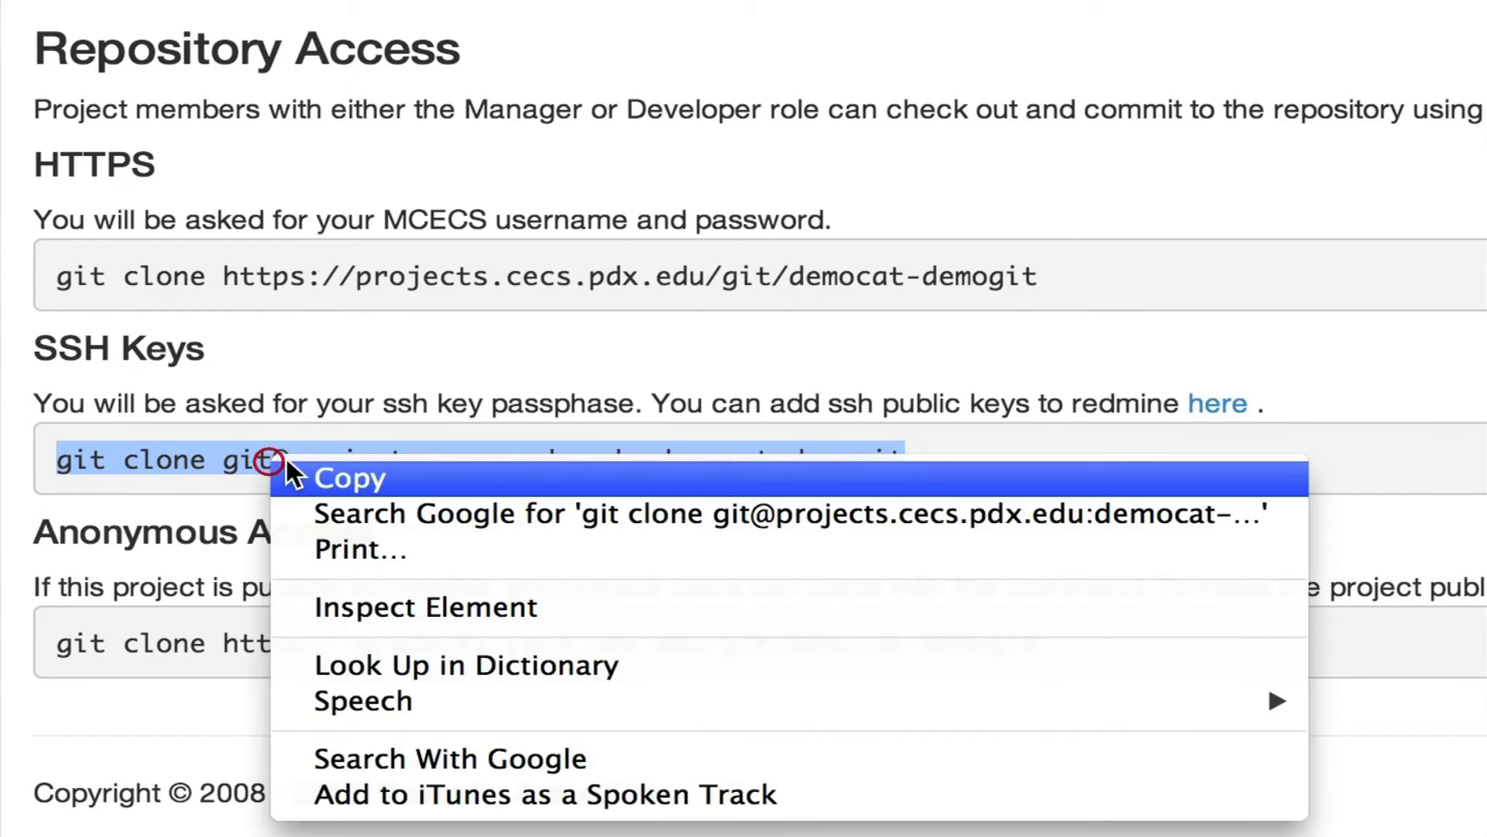
click(401, 476)
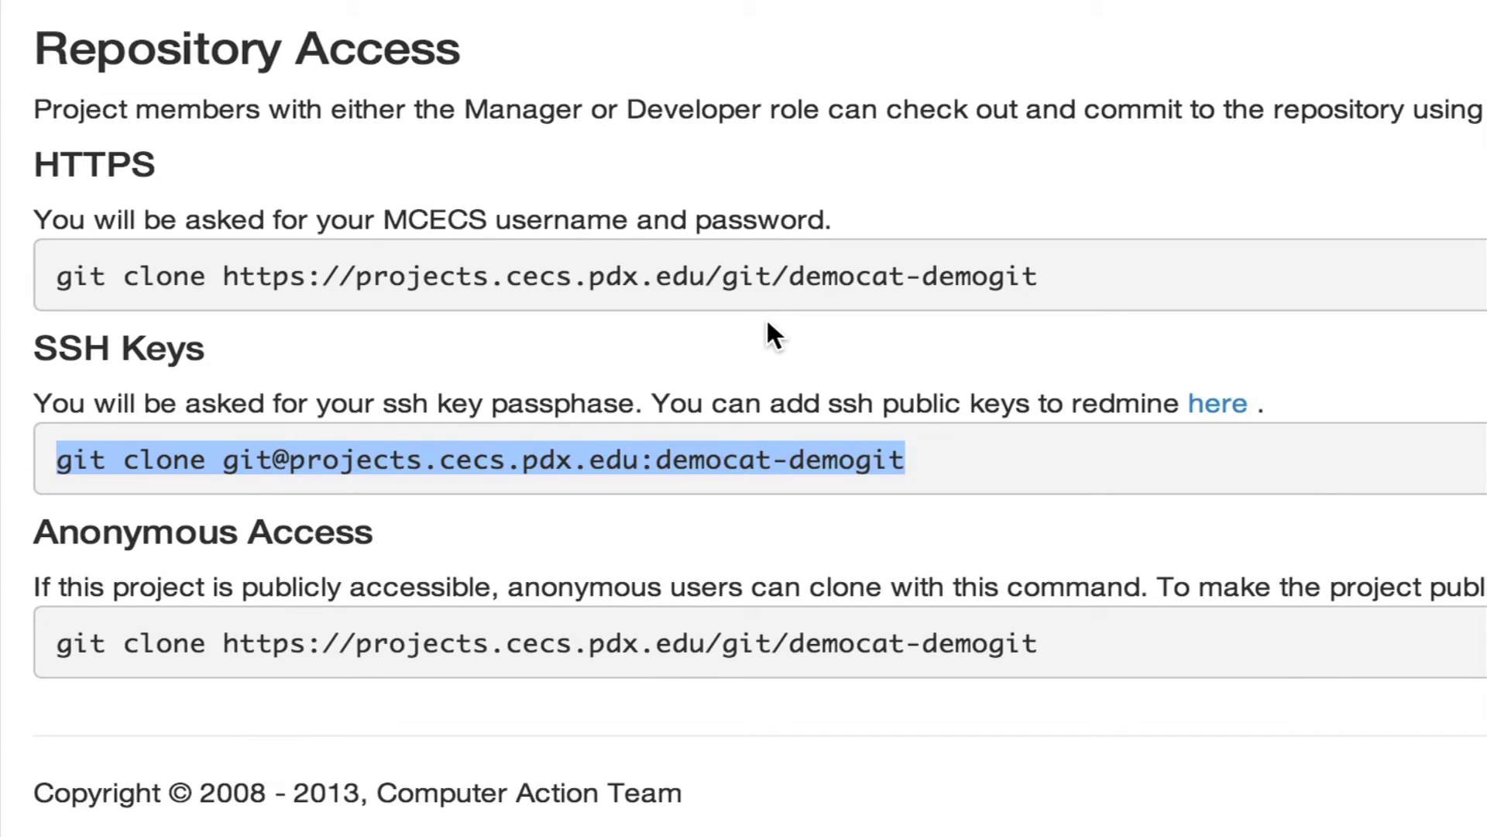
Run ssh-keygen in the terminal to start generating an RSA key pair.
key(super+Tab)
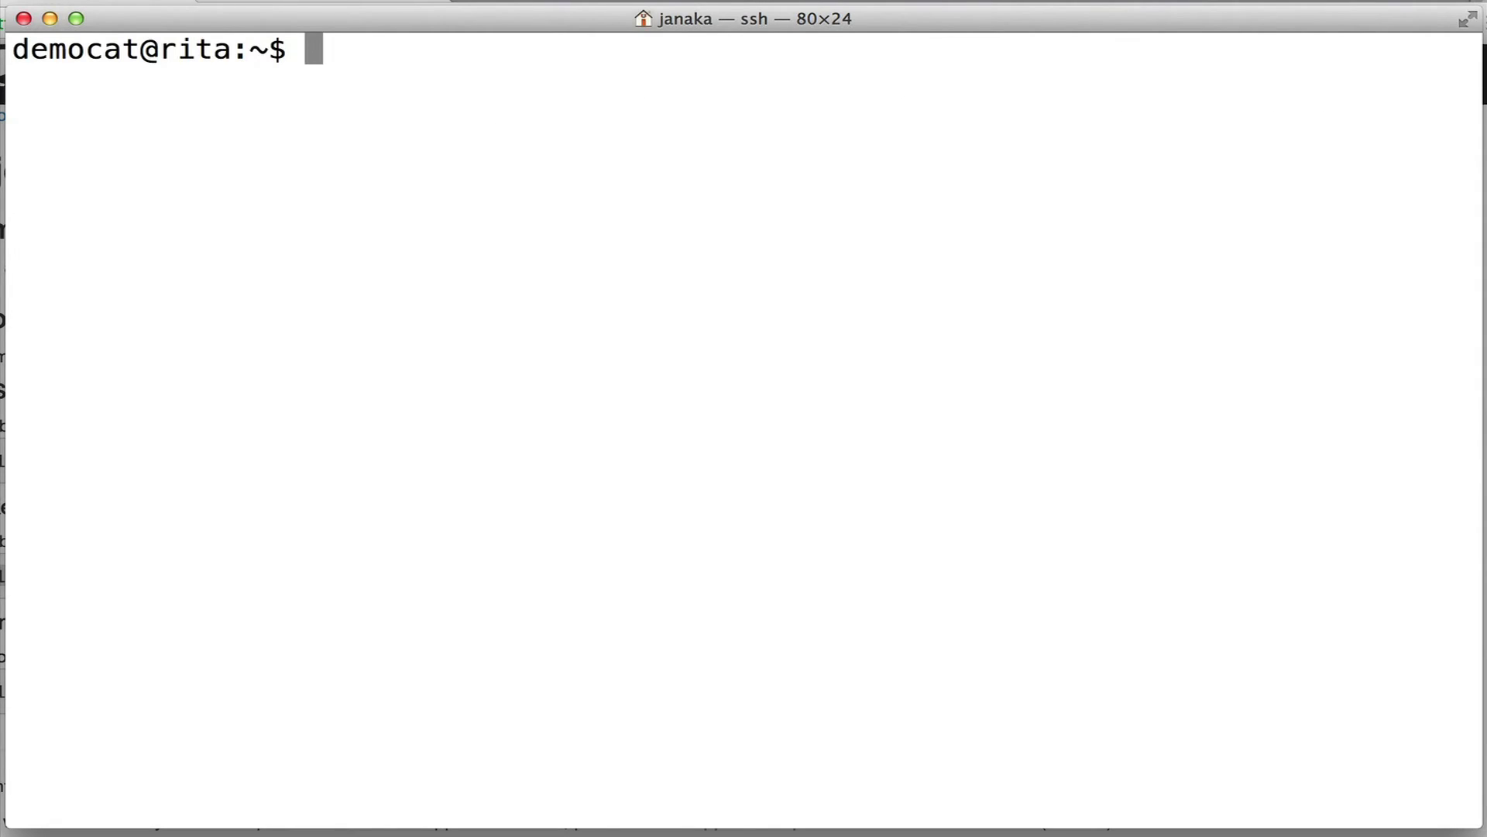
text(ls)
key(BackSpace)
key(BackSpace)
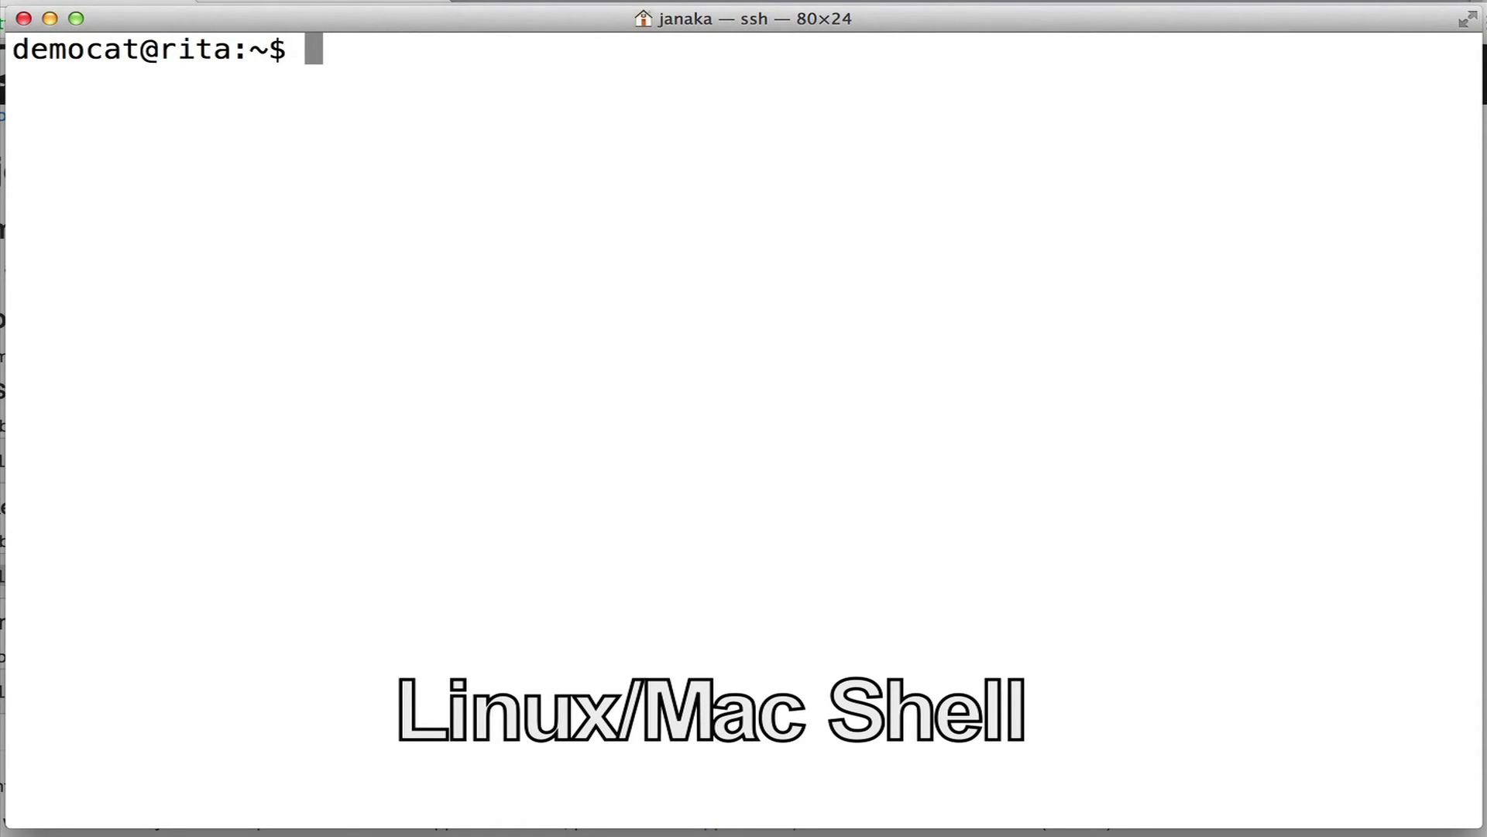
text(ssh-keygen)
key(Return)
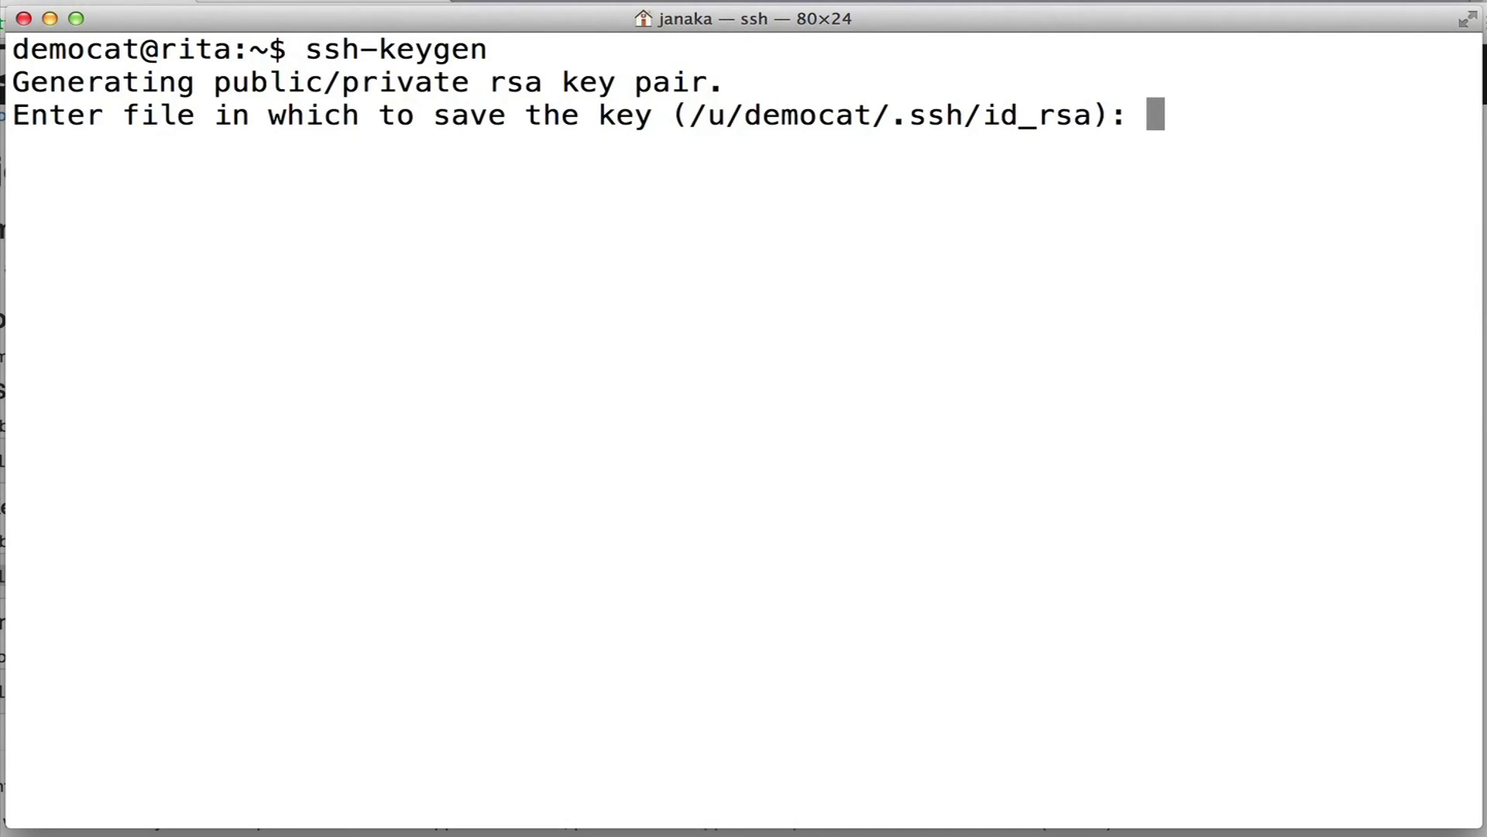
Save the new key as /u/democat/.ssh/id_rsa2 with an empty passphrase.
text(/u/democ)
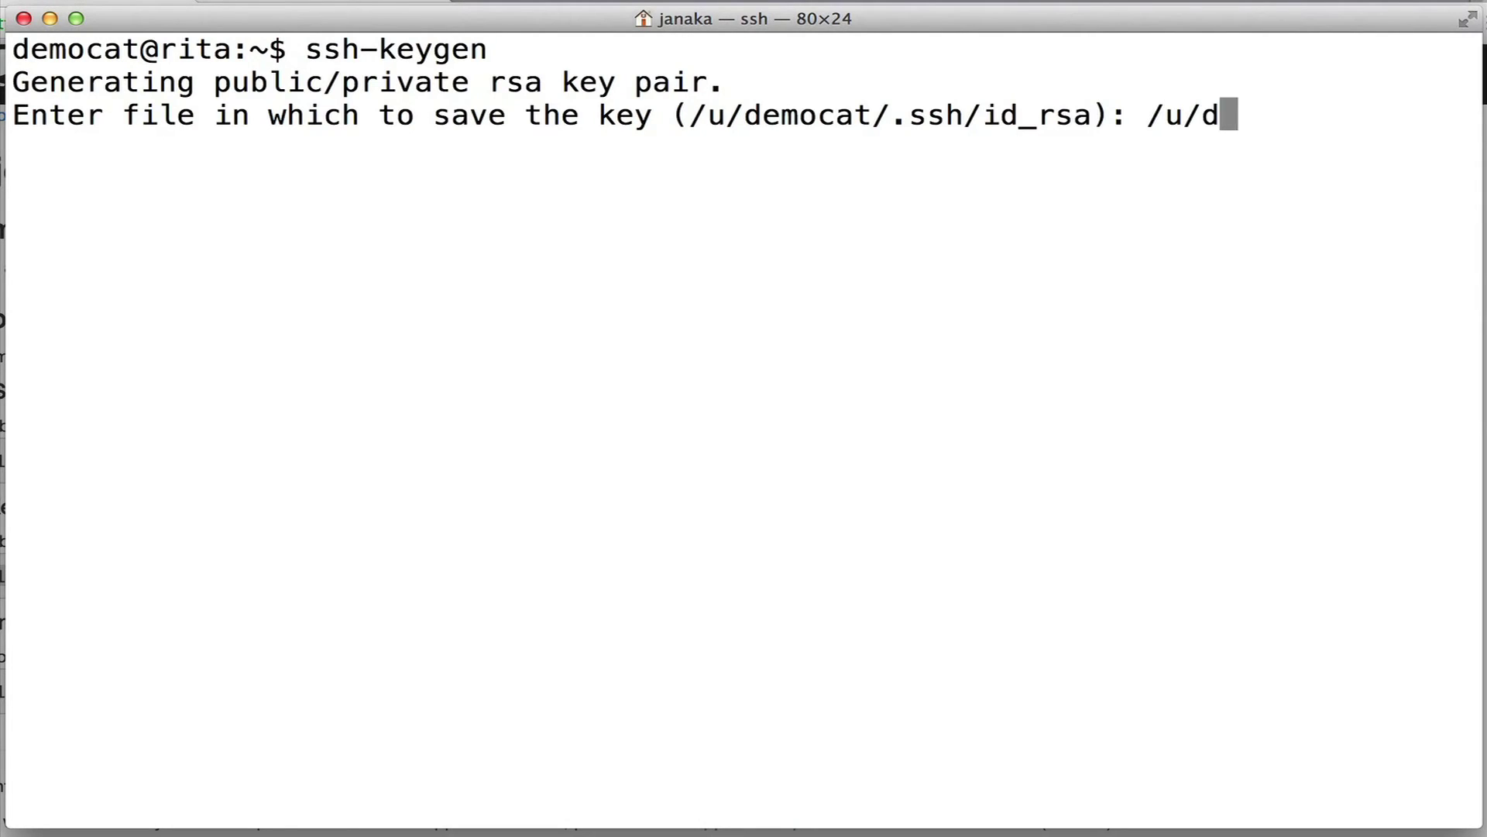
text(at/.ss)
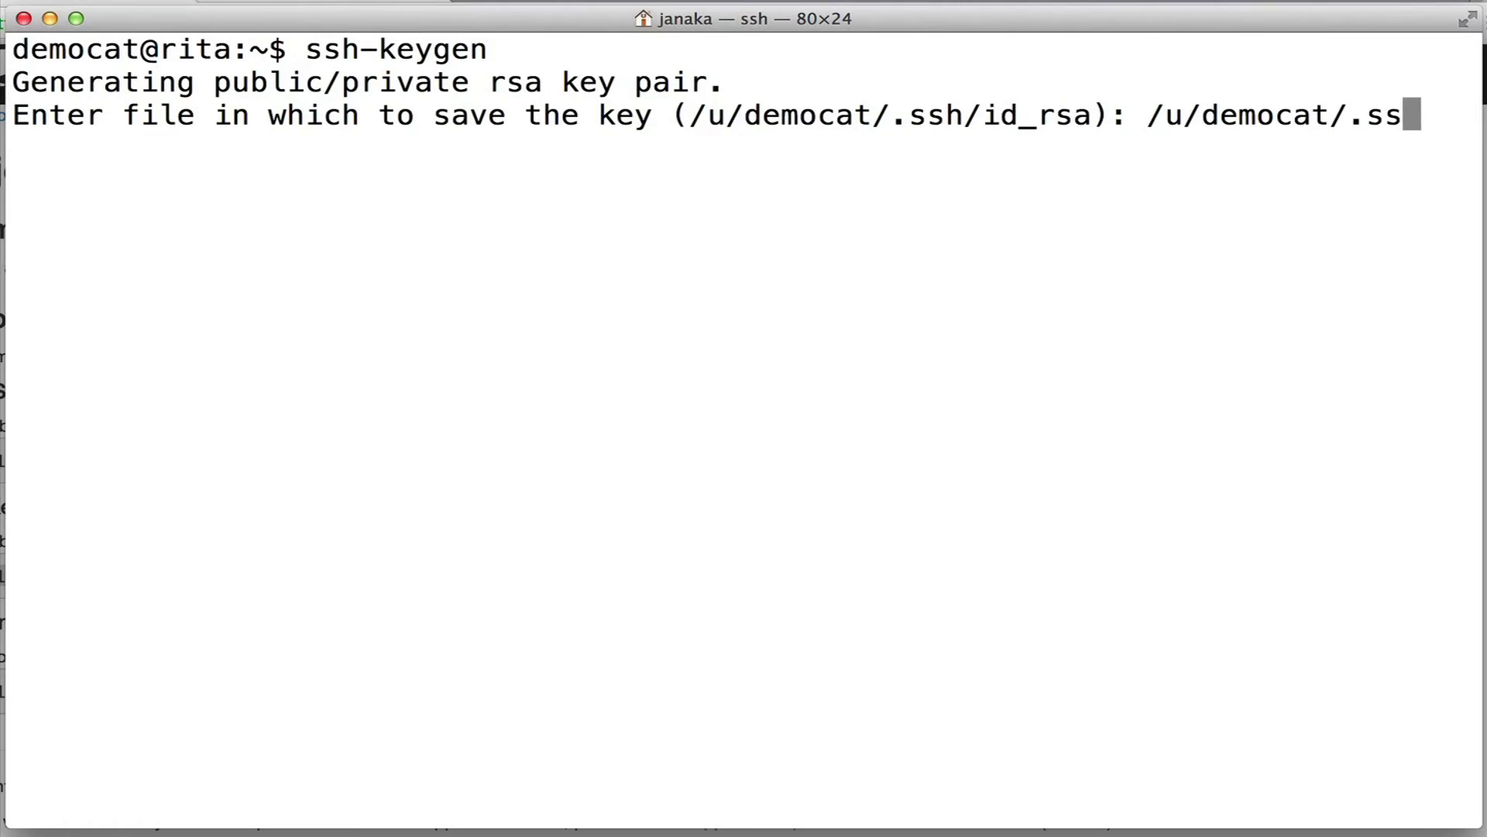
text(h/id_rsa2)
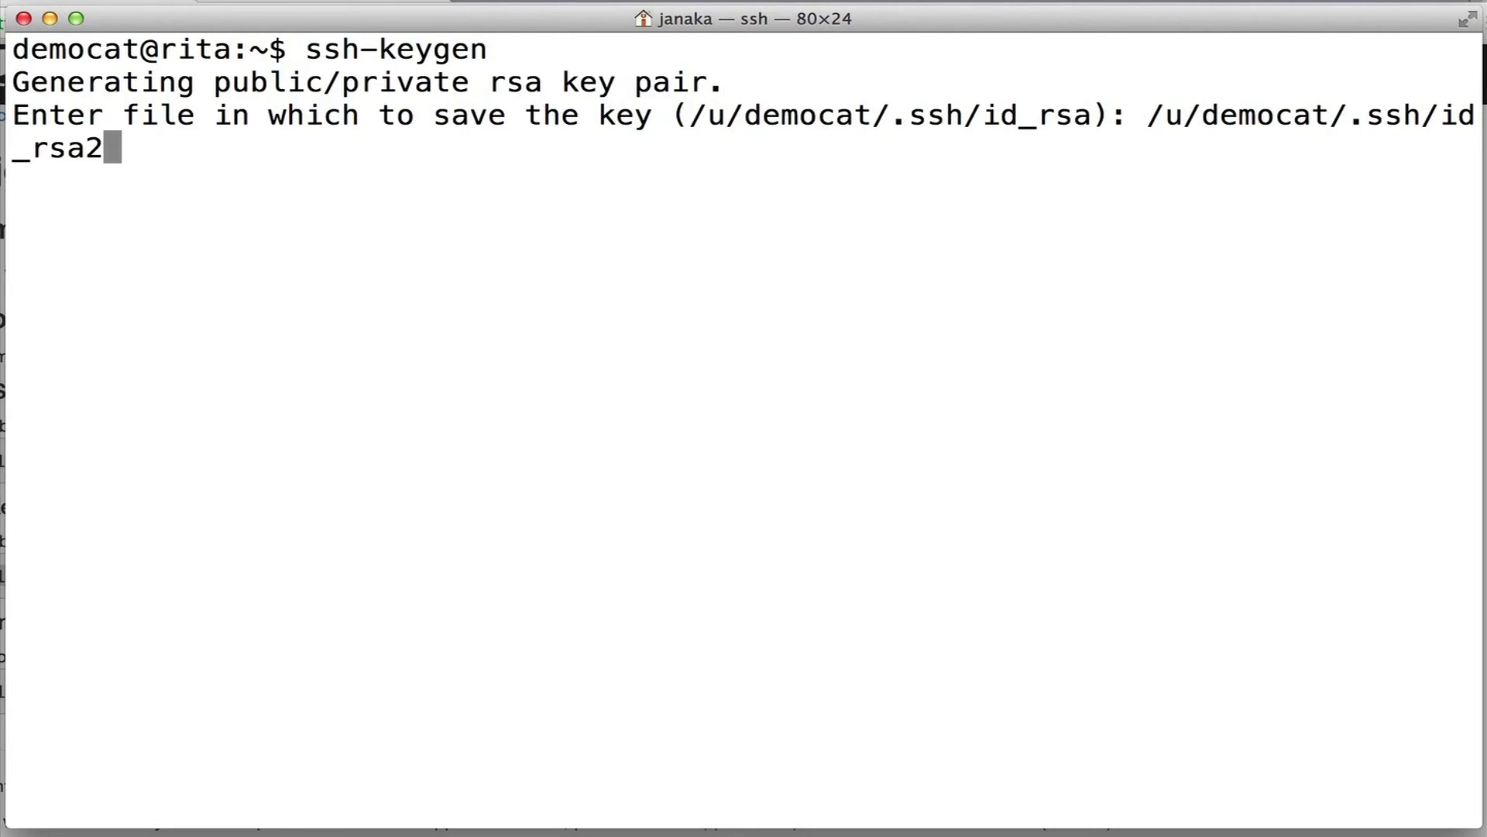
key(Return)
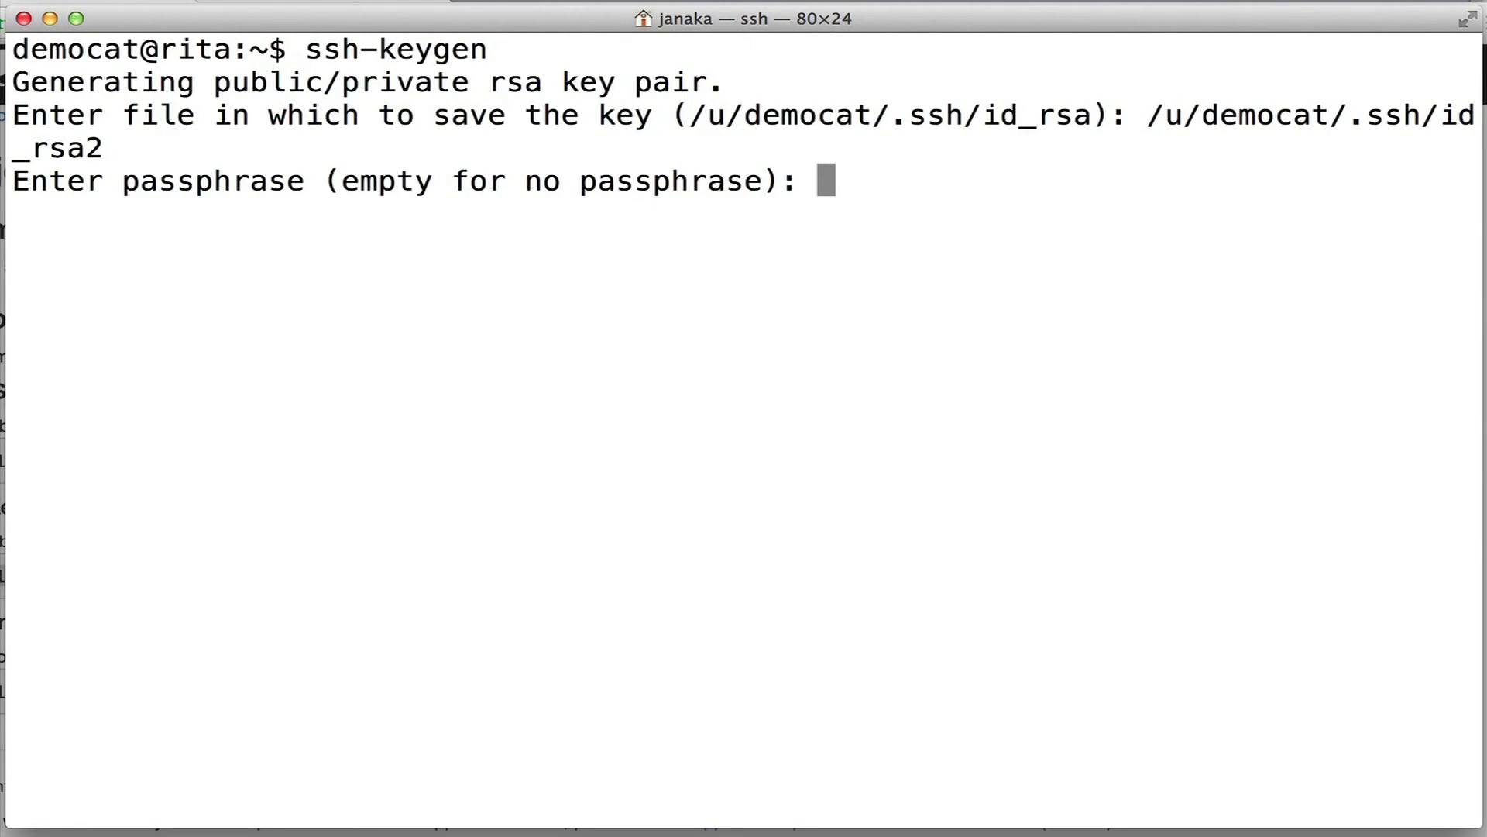
key(Return)
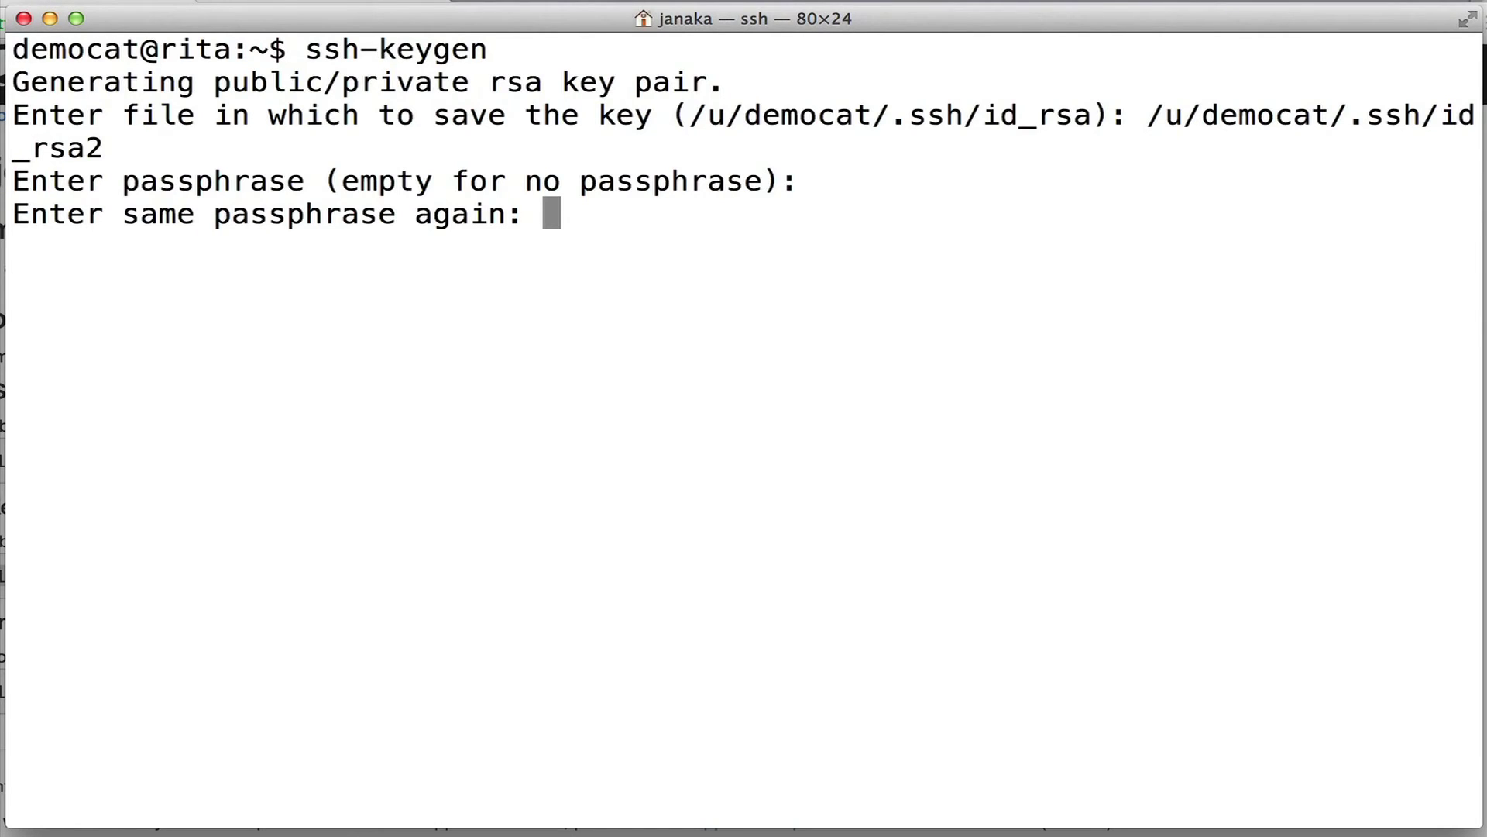
key(Return)
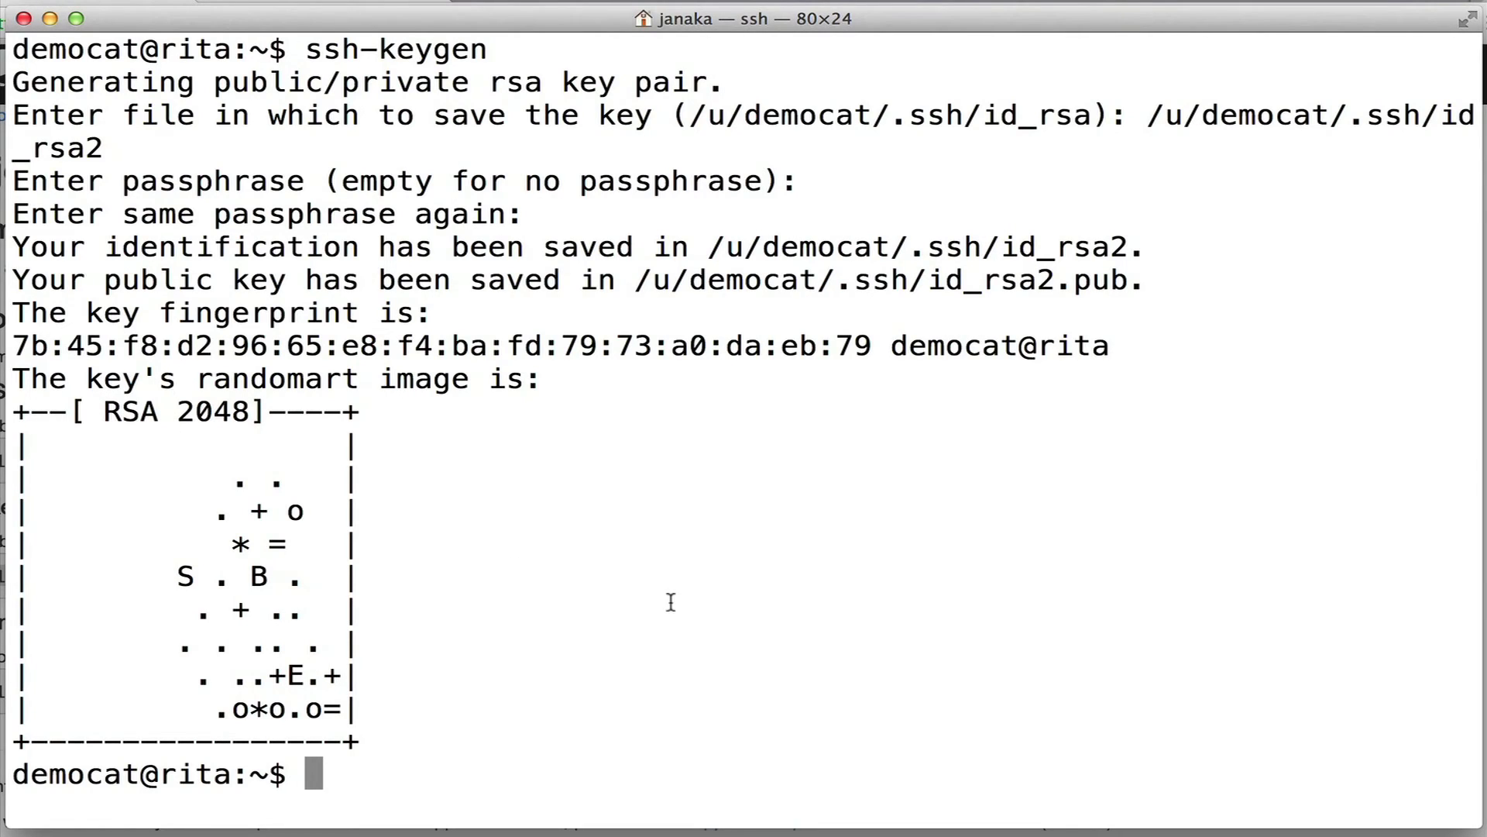
List the .ssh folder with ls -l to check the key files.
text(ls -l .ssh)
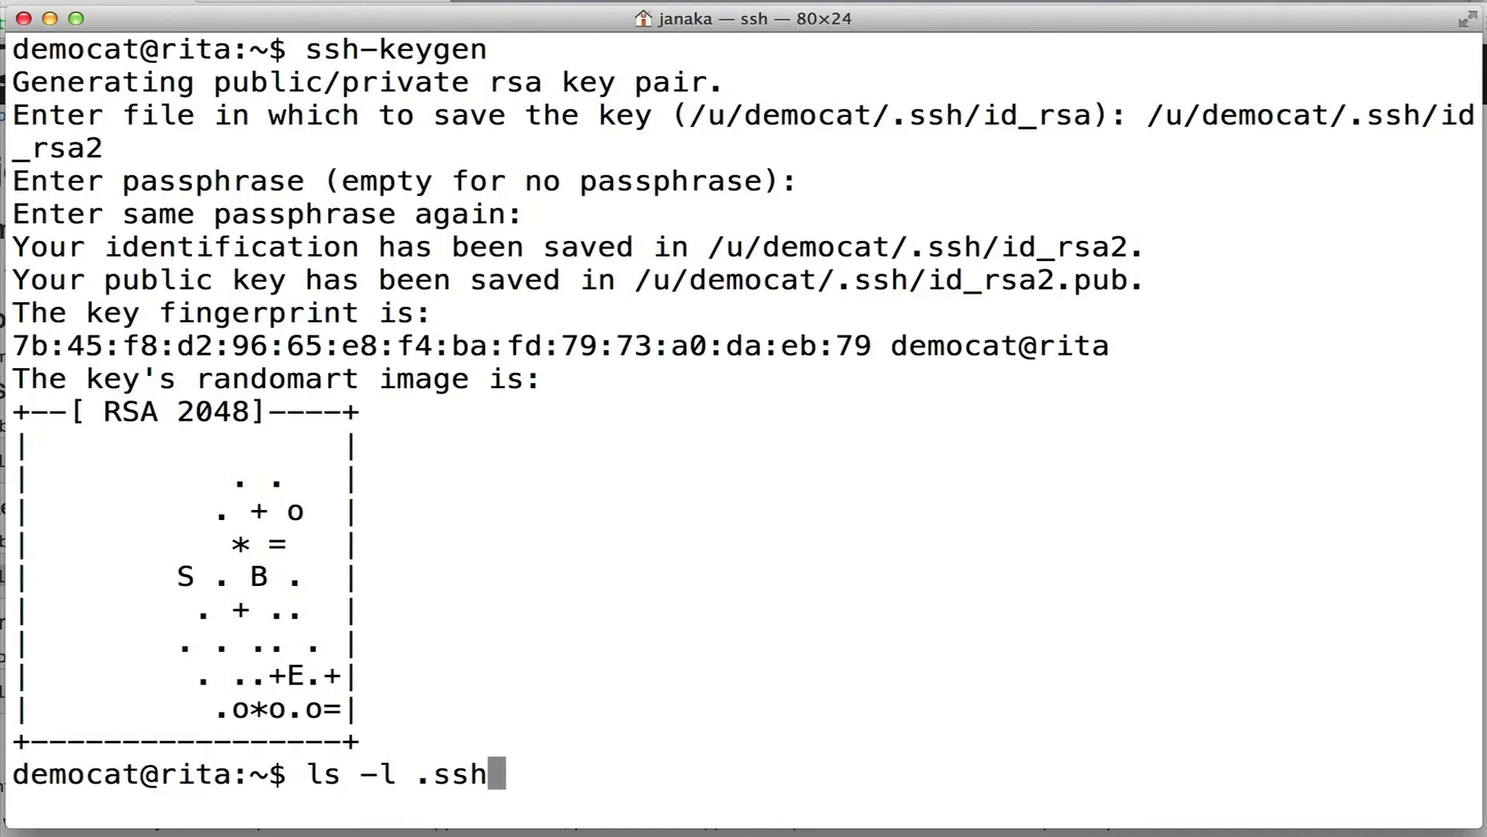
key(Return)
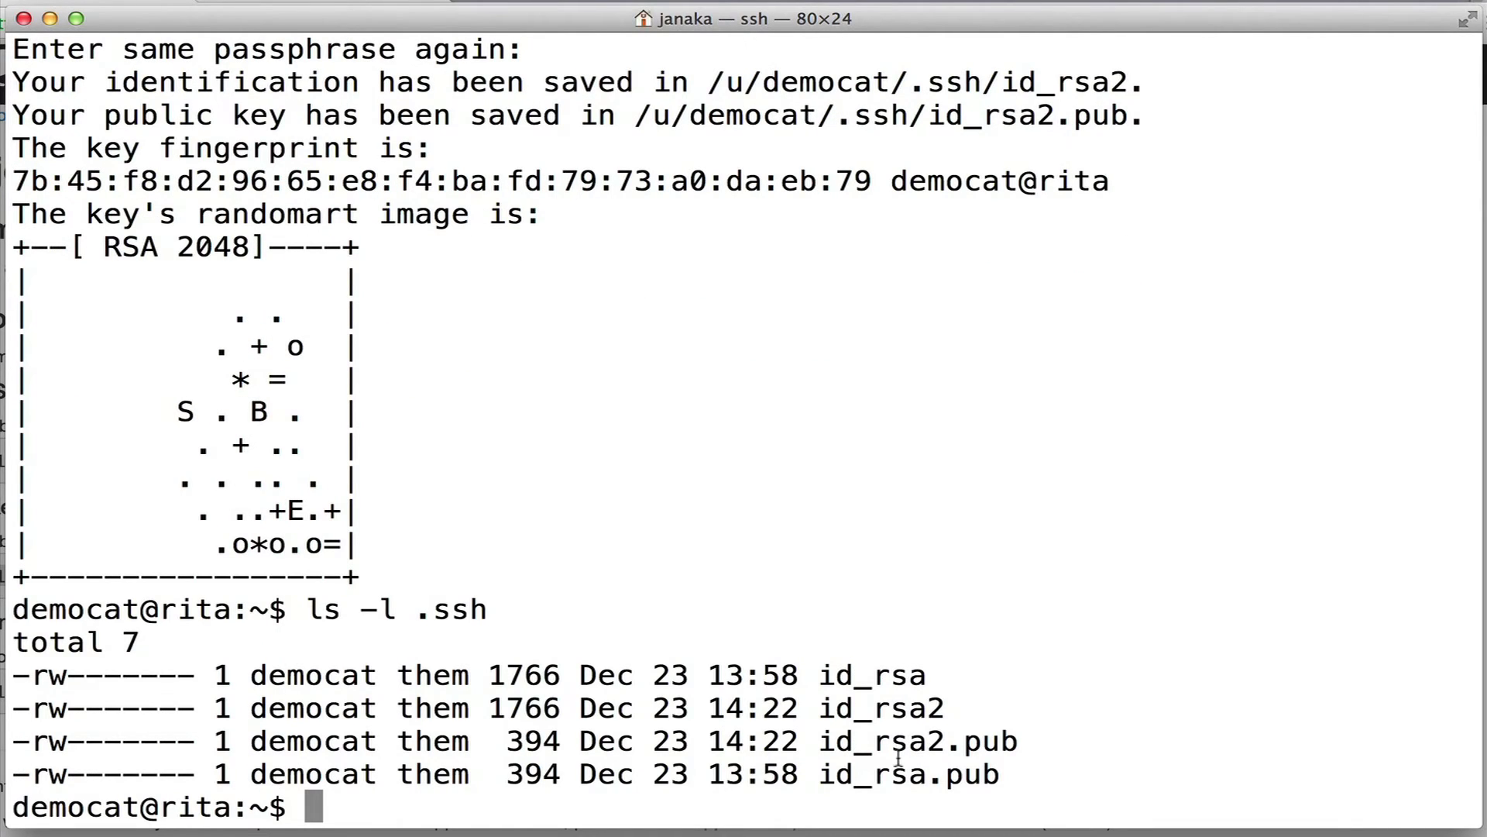
text(cat )
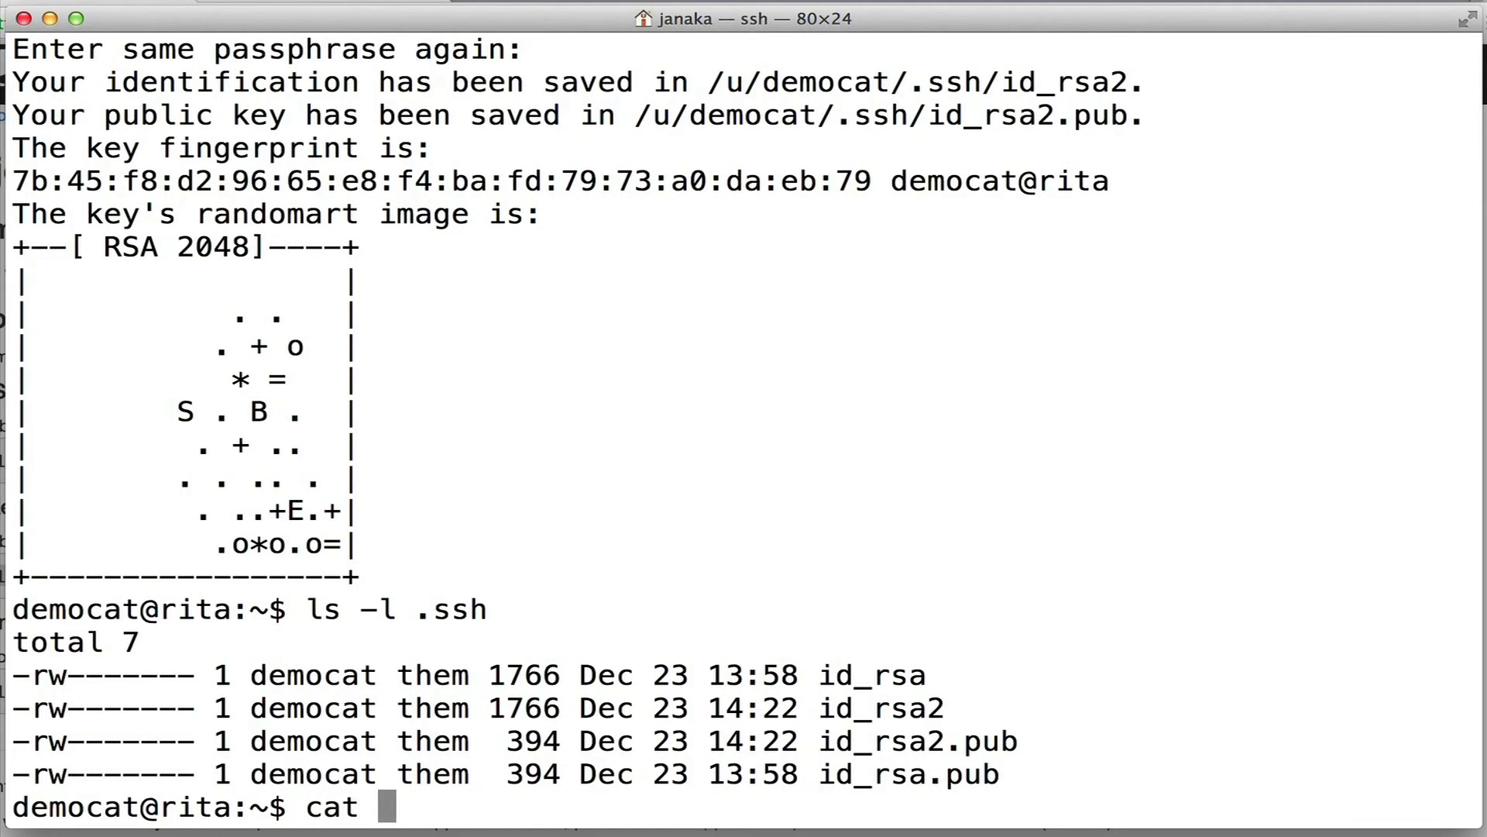
text(.ssh/id_rsa.pub)
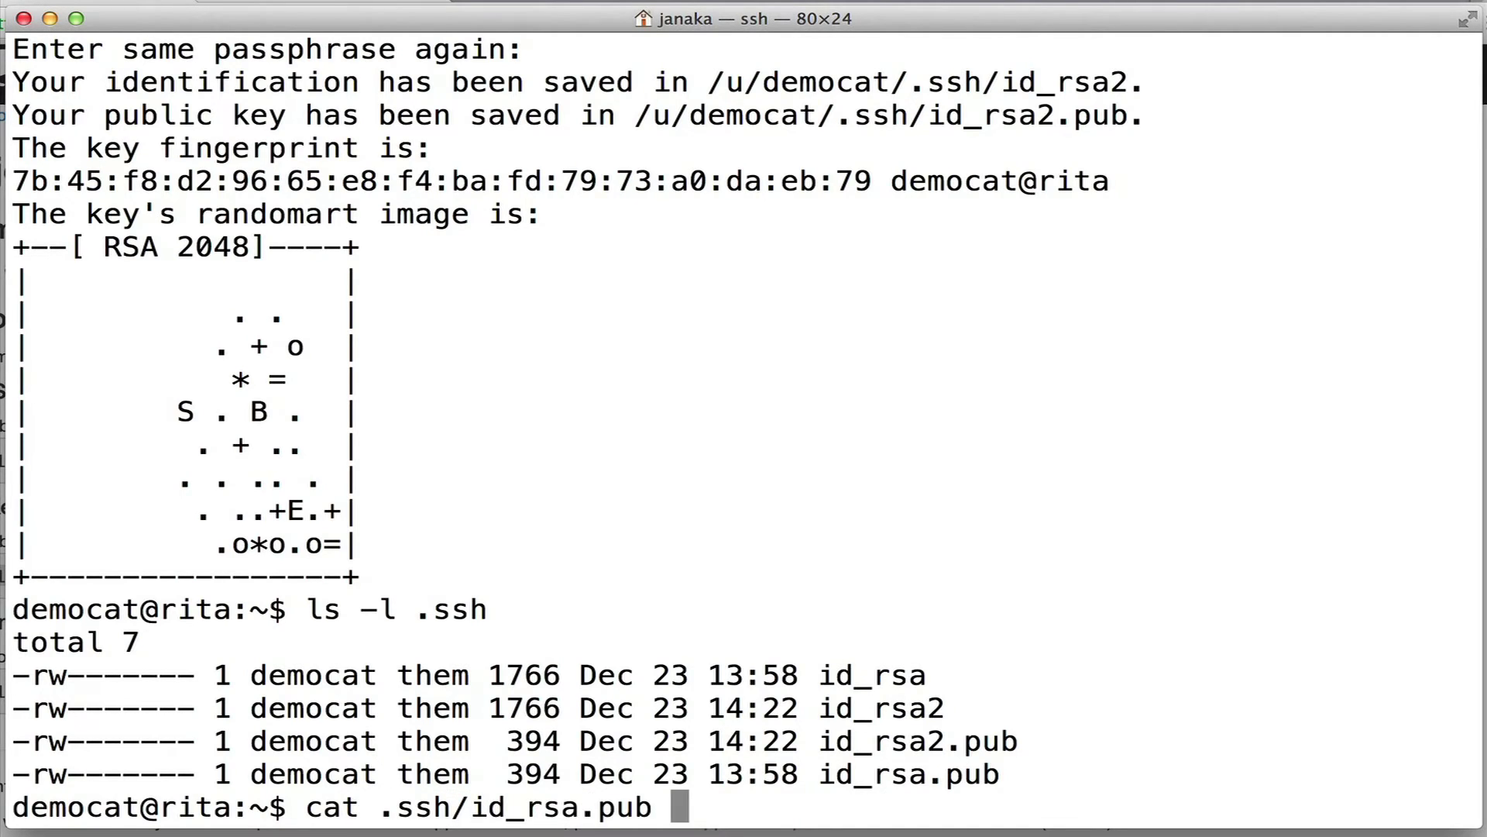
Print the ~/.ssh/id_rsa.pub public key in Terminal and copy it.
key(ctrl+l)
key(Return)
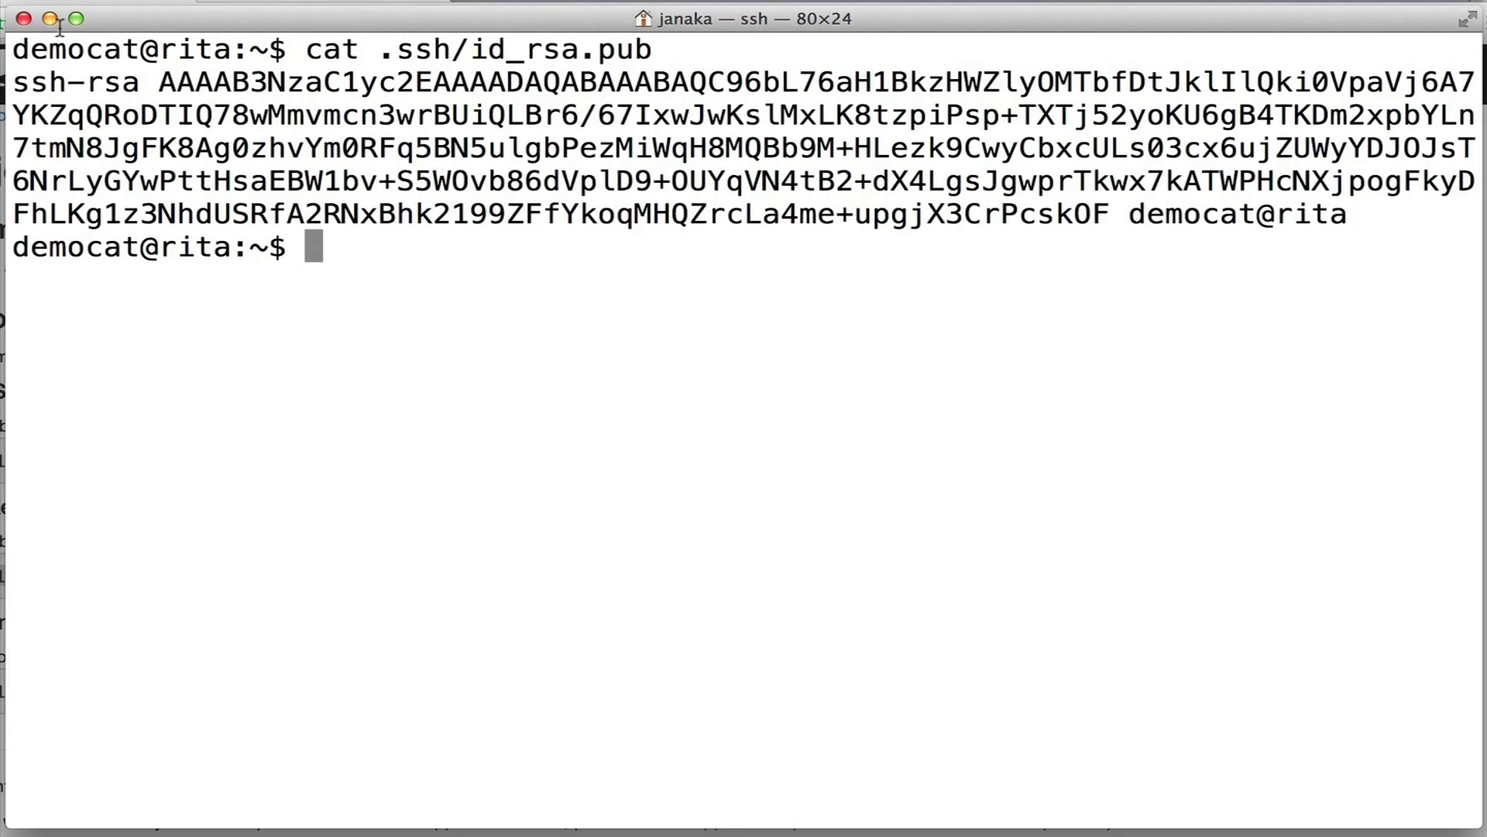
drag(23, 83, 946, 205)
drag(1352, 214, 20, 82)
right_click(164, 115)
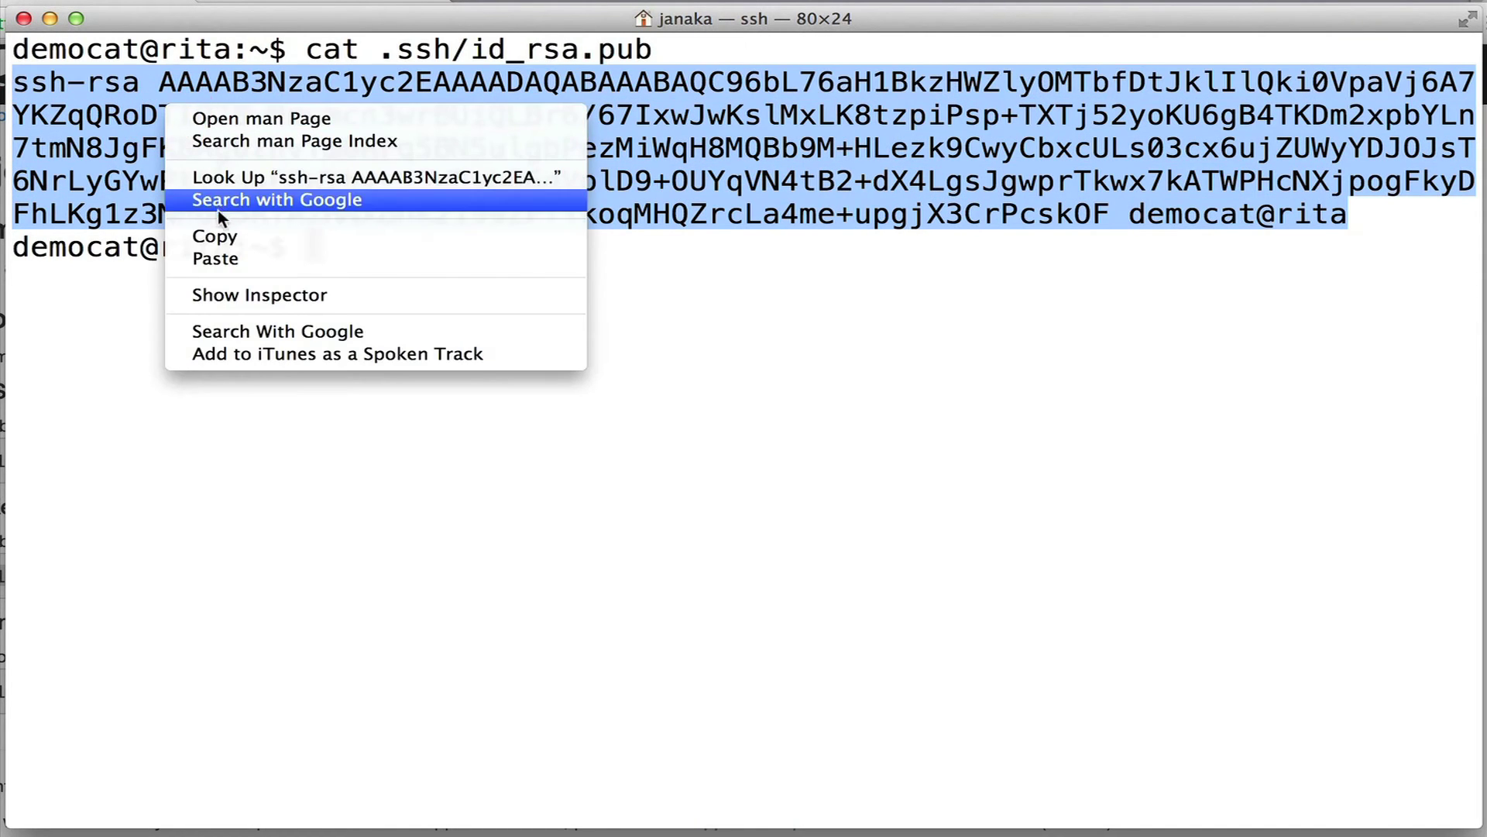
click(215, 236)
Add the copied key on the intranet's Public Keys page under the name rita.
click(36, 520)
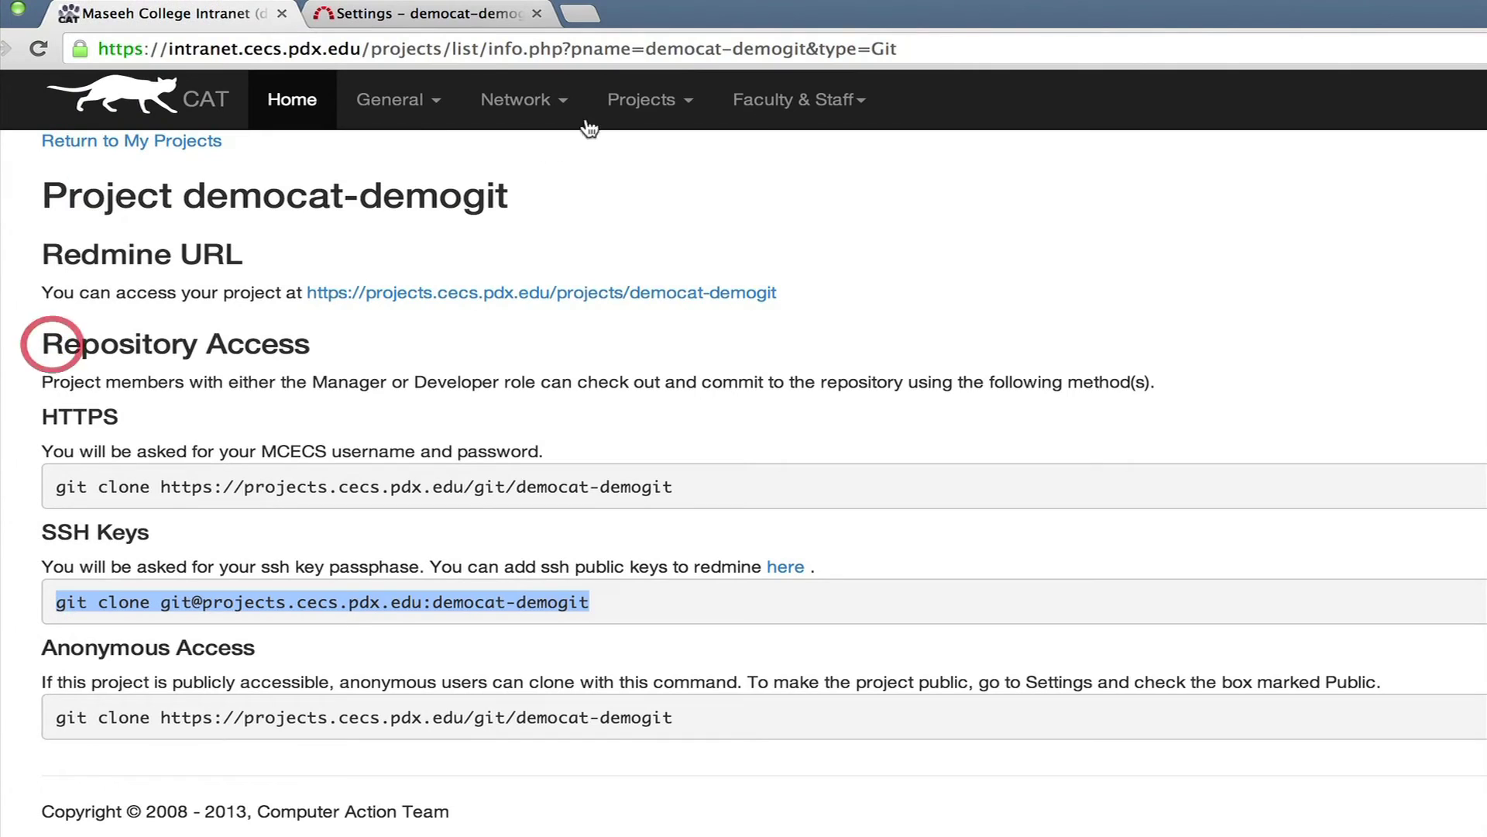
click(642, 99)
click(686, 182)
click(85, 482)
click(199, 366)
right_click(179, 332)
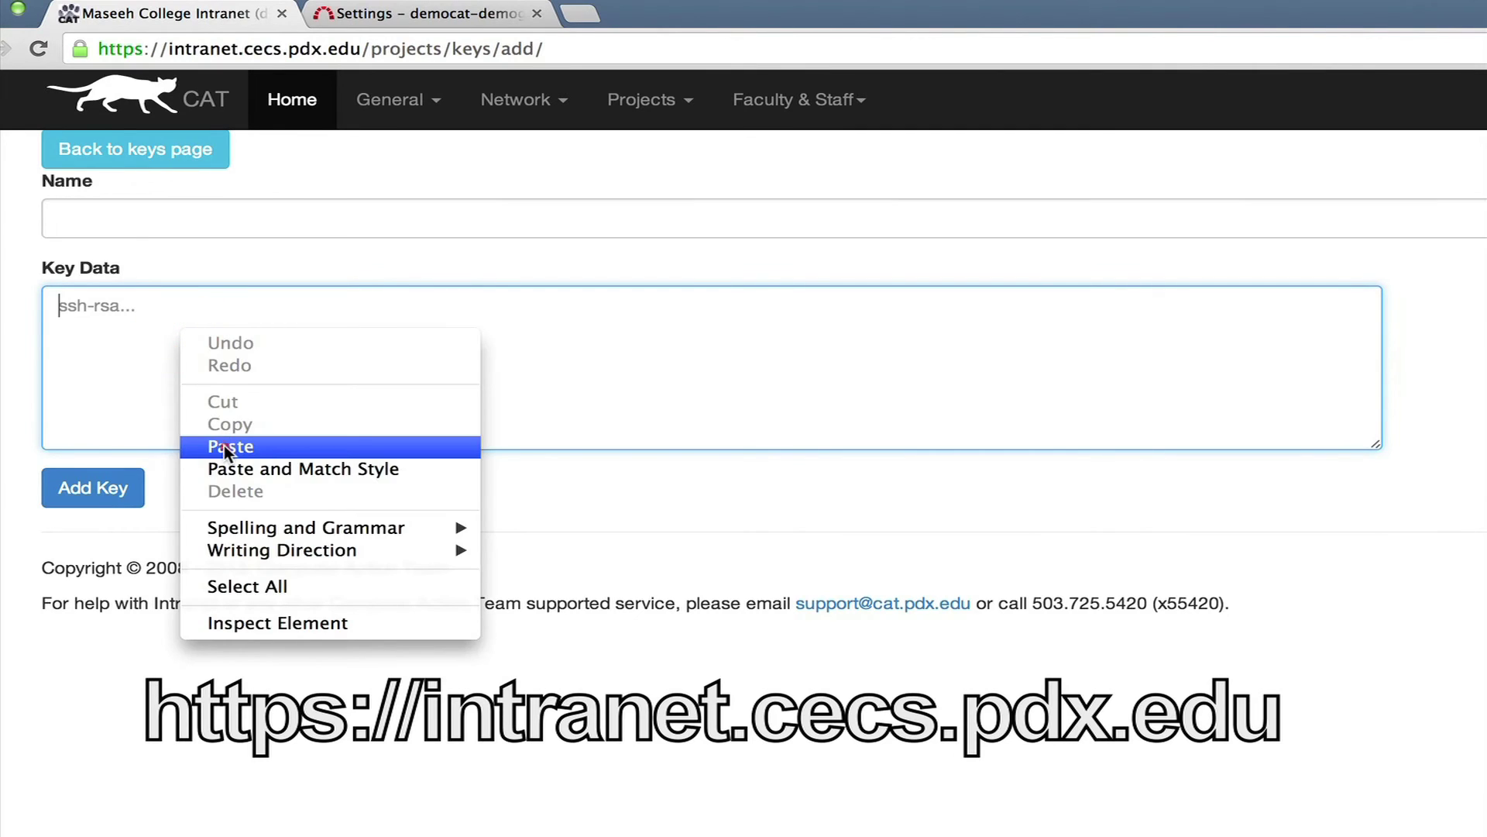
click(225, 446)
click(123, 221)
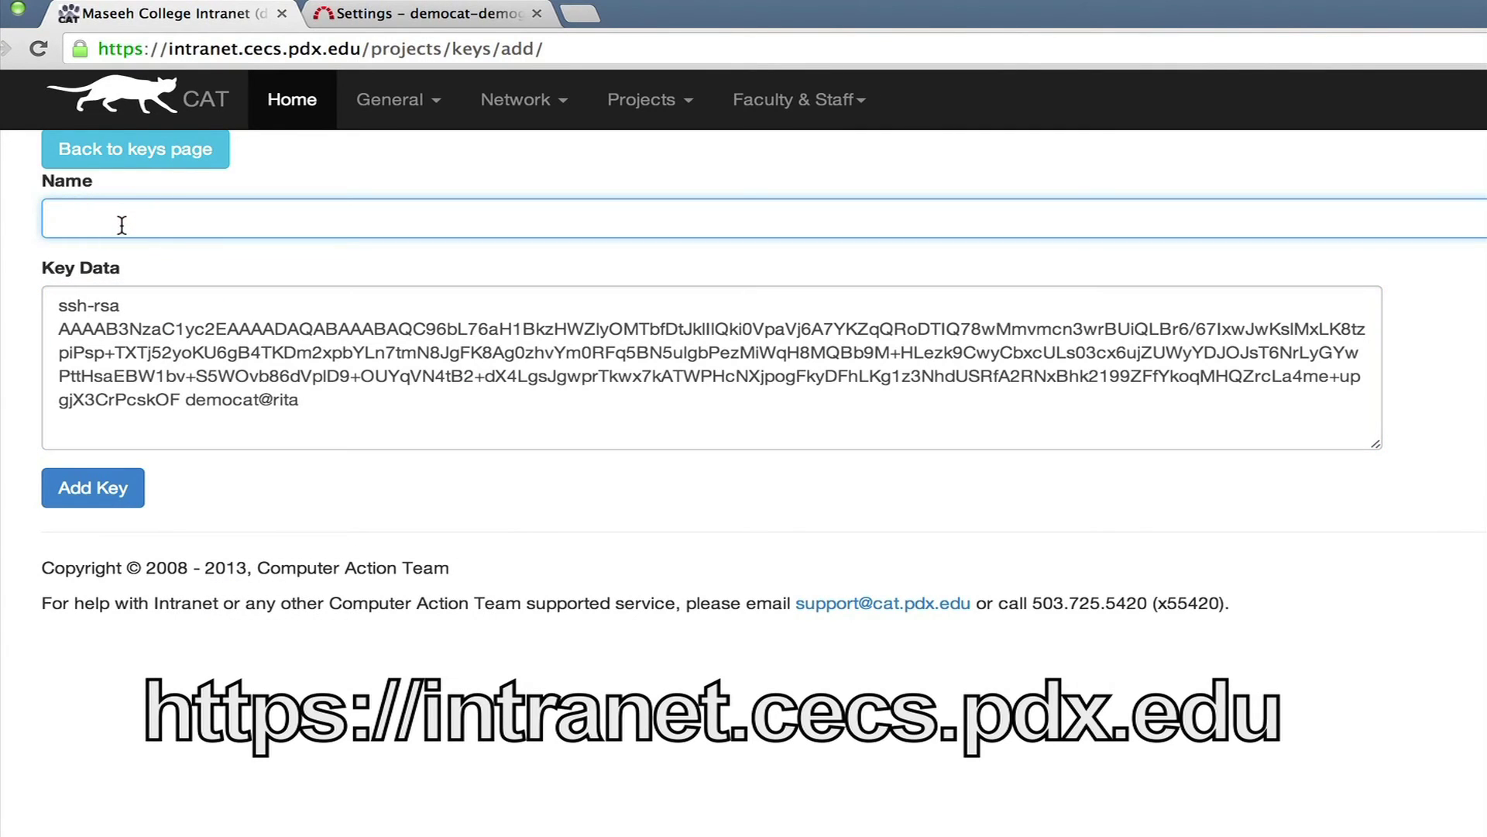
text(rita)
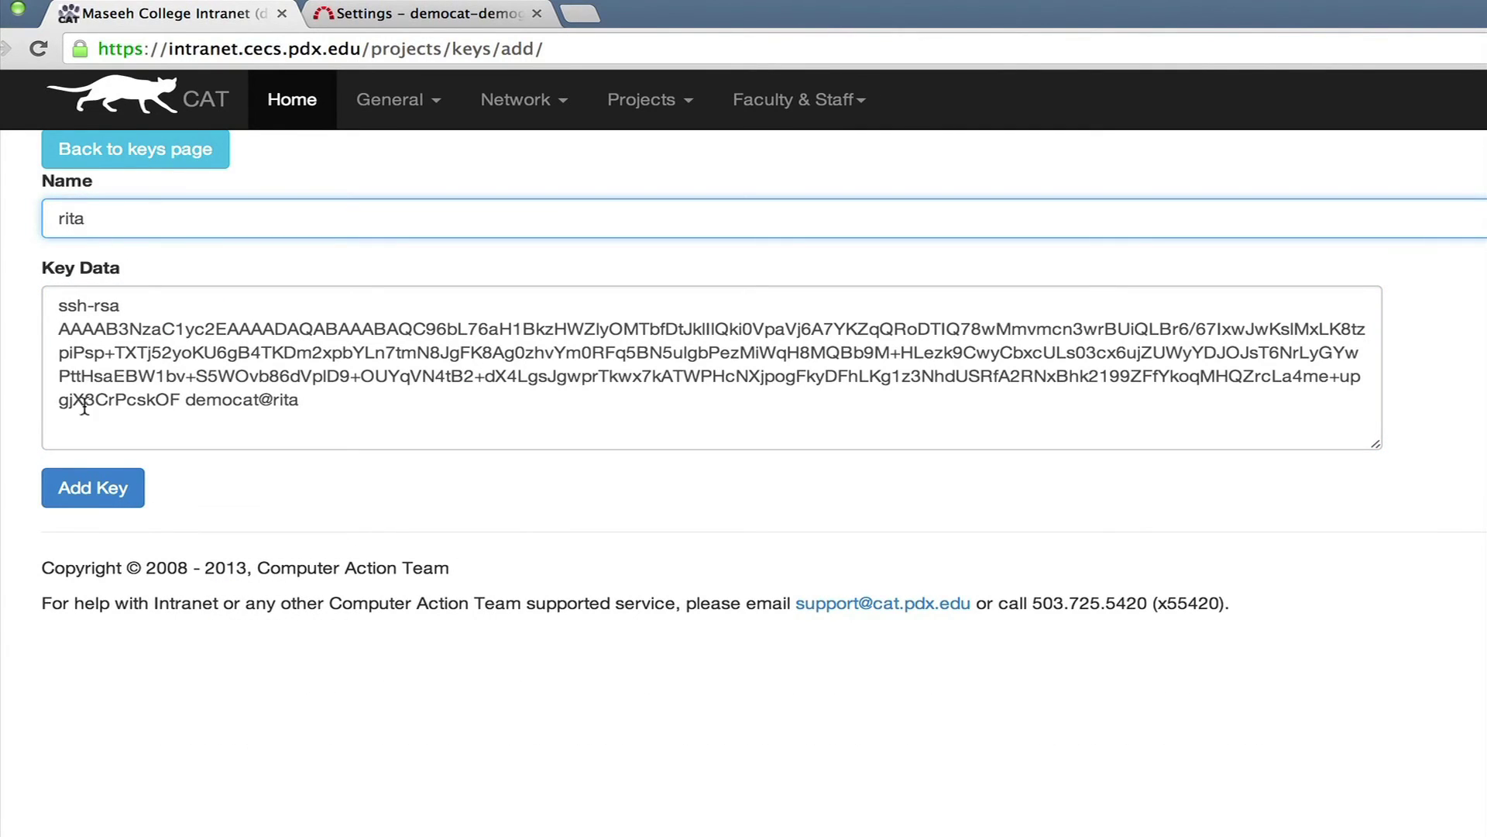
click(91, 486)
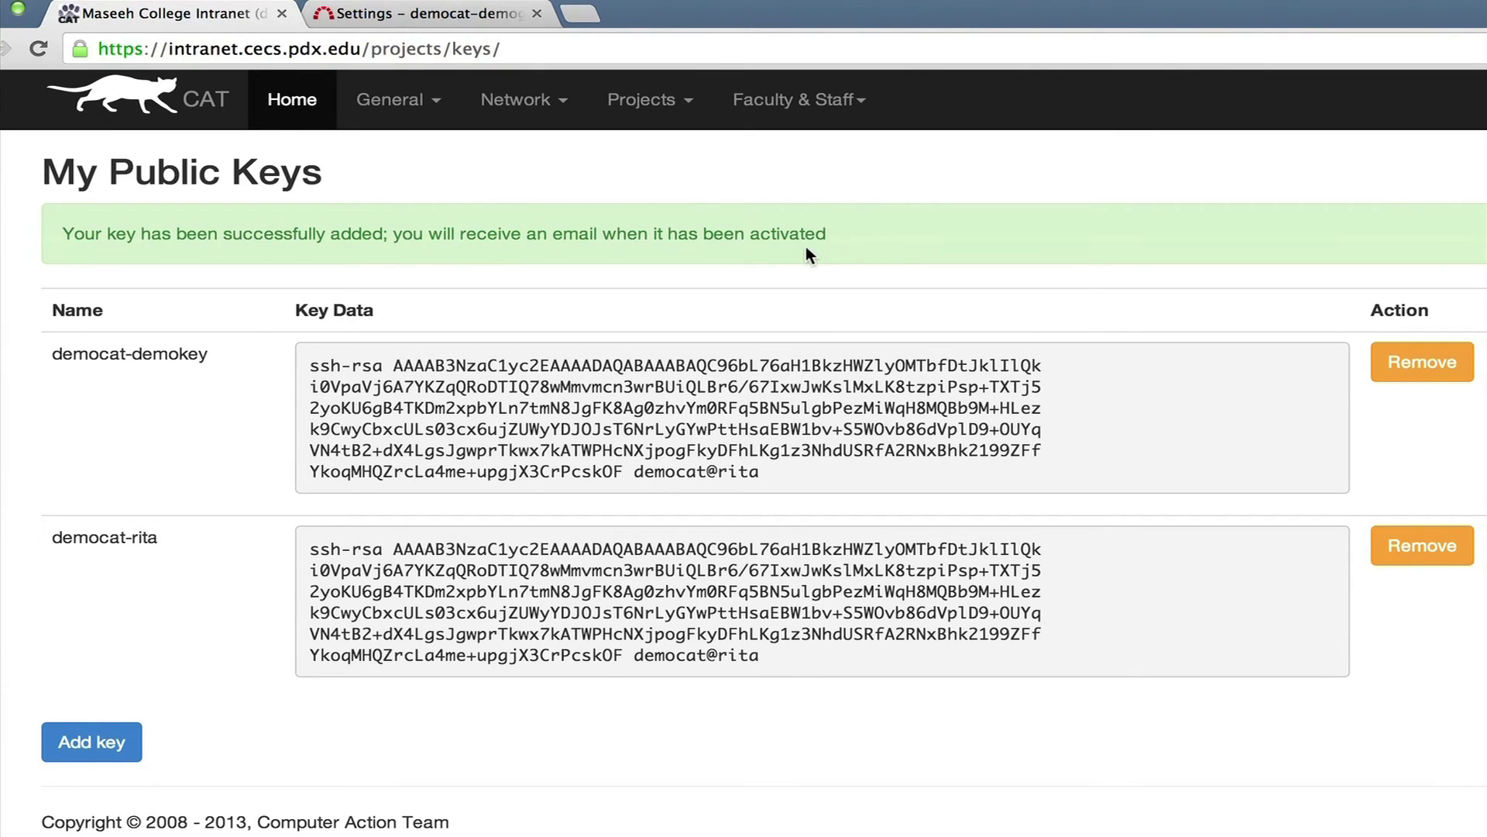
Copy the SSH git clone command from the democat-demogit project page under My Projects.
click(628, 112)
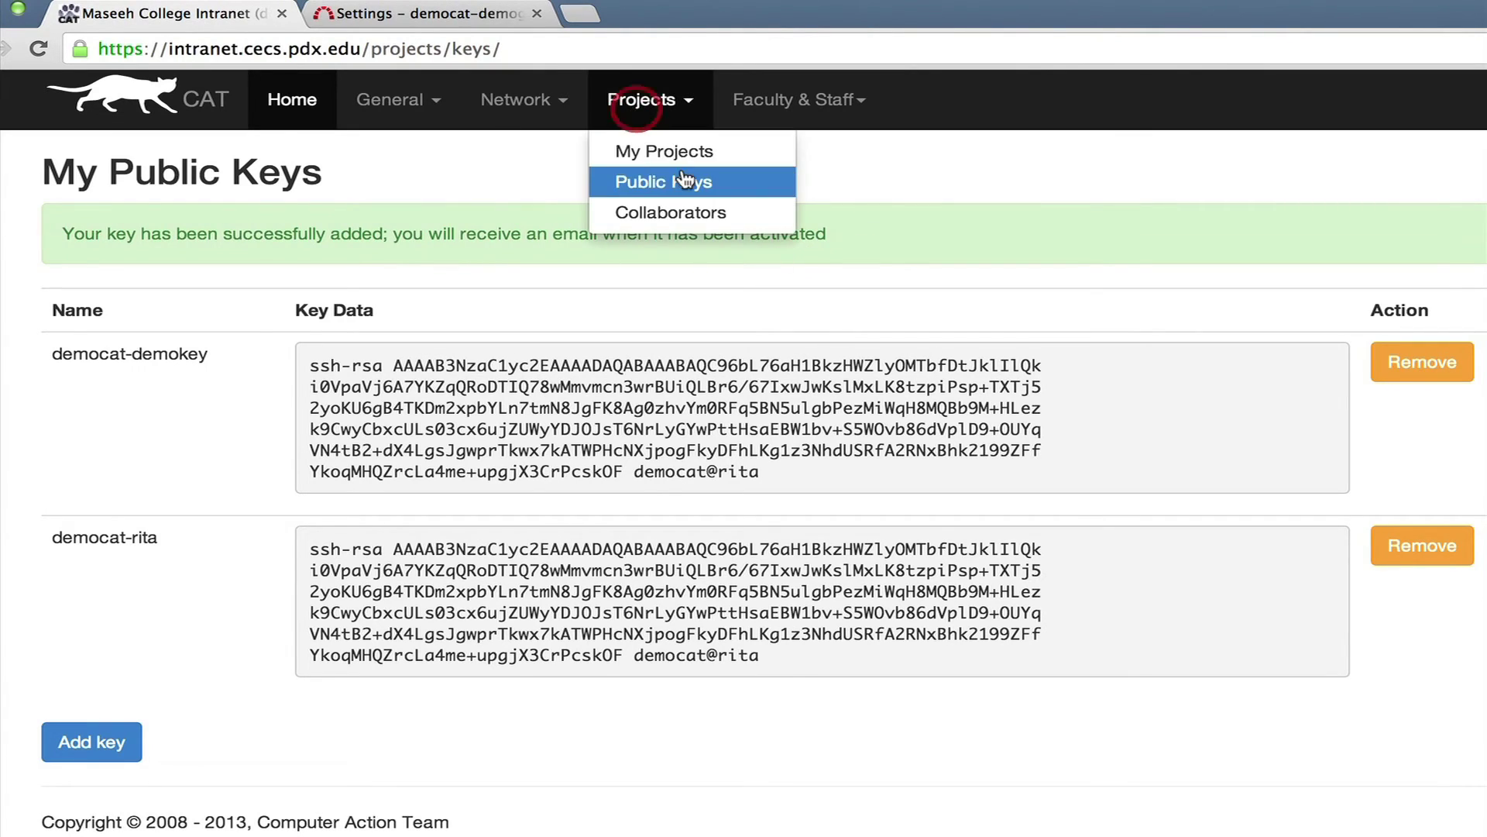
click(688, 155)
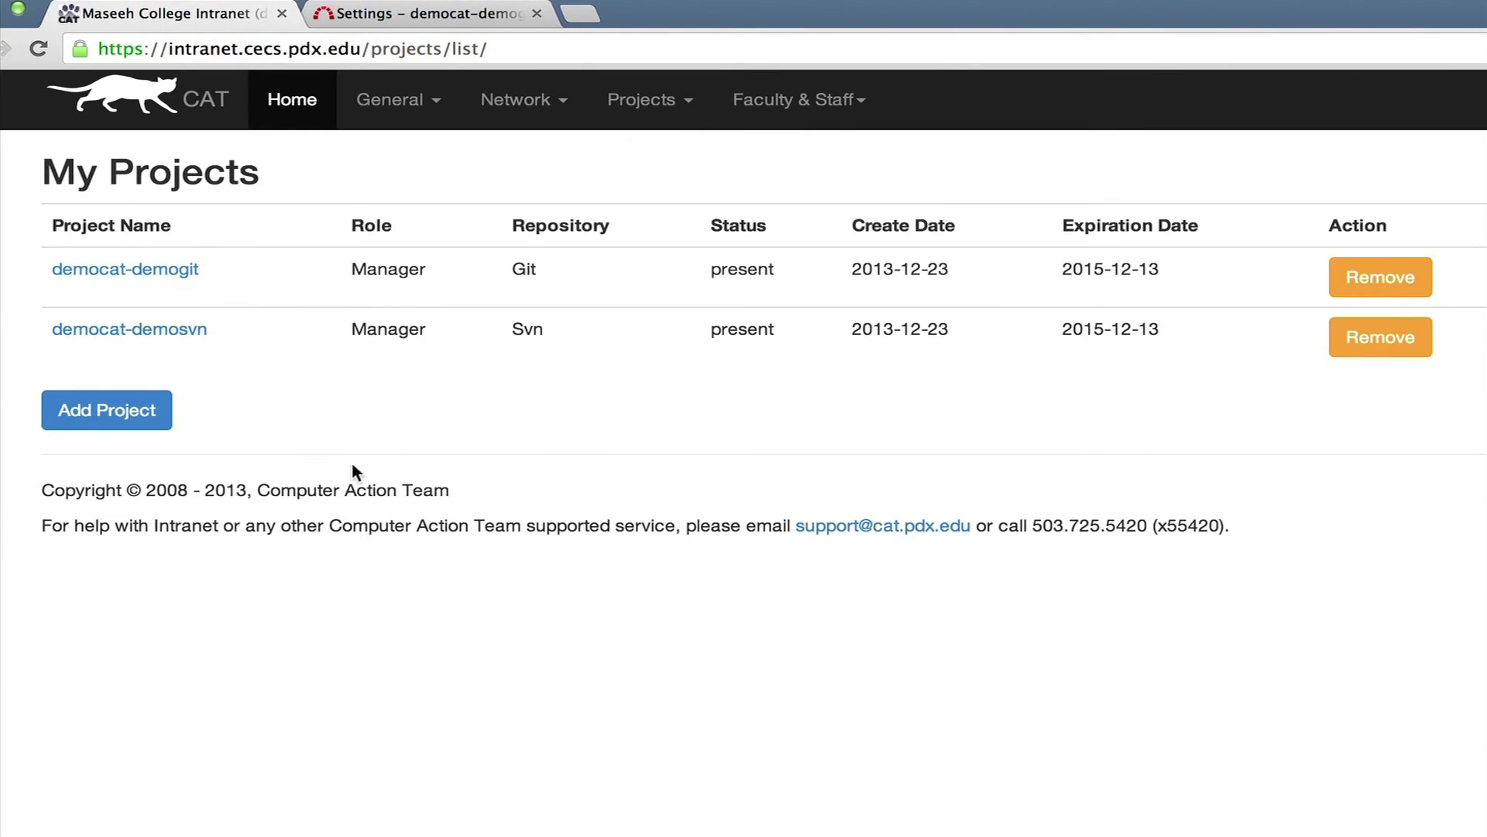
click(145, 279)
drag(591, 602, 23, 603)
right_click(188, 603)
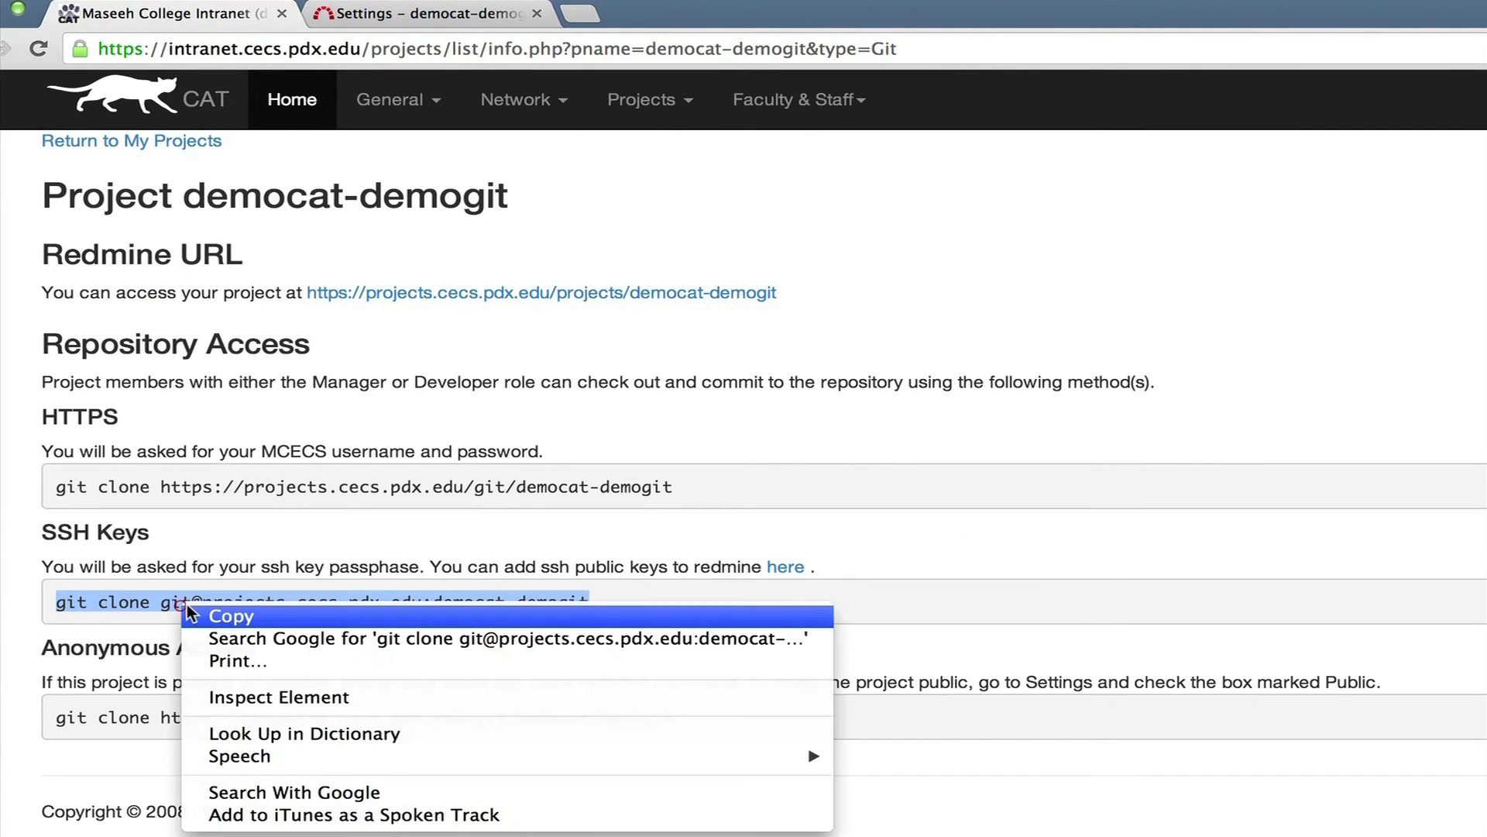
click(258, 615)
key(super+Tab)
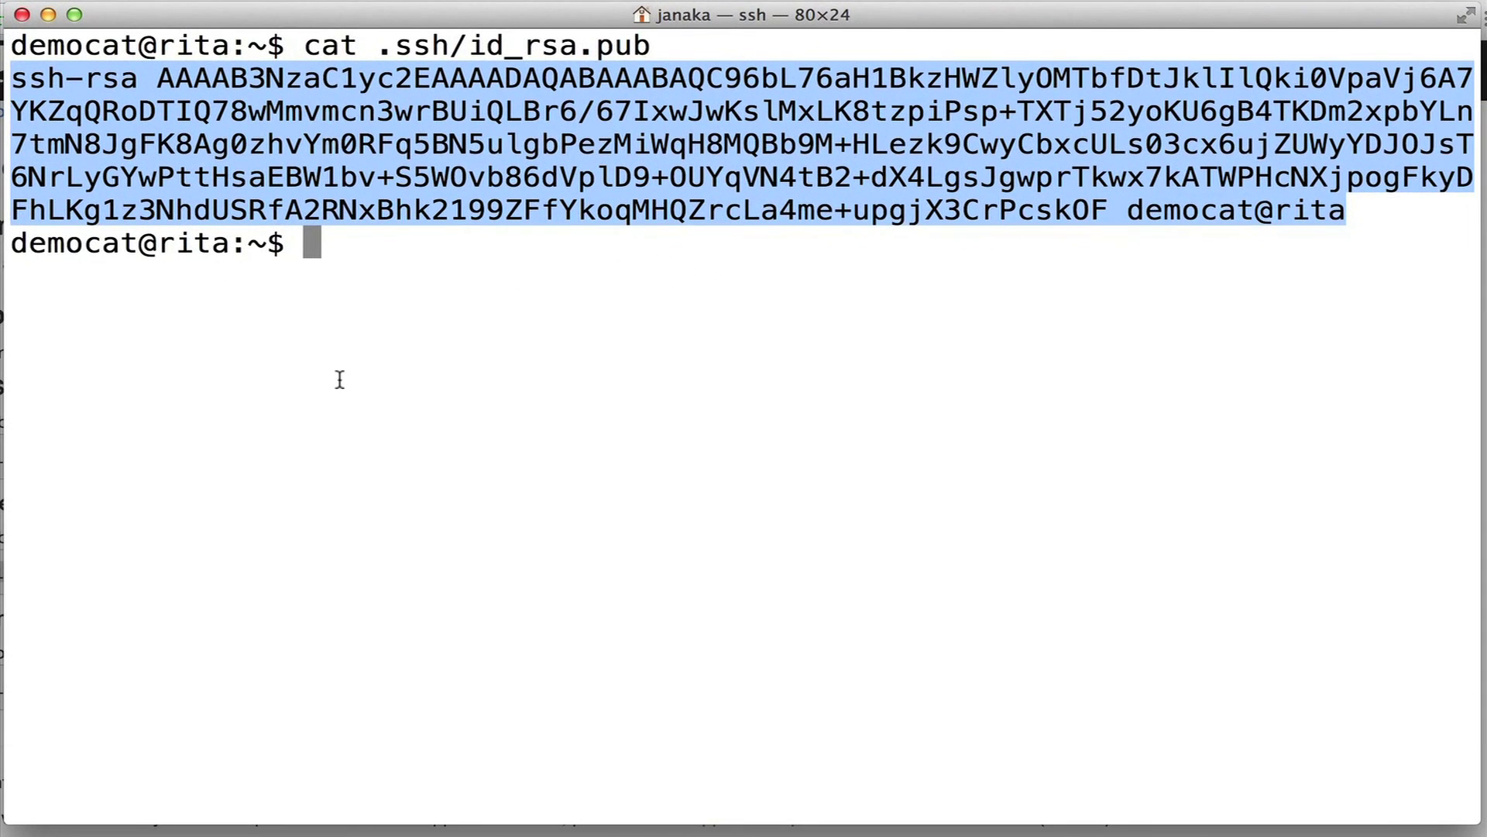
Clear the screen and run the pasted SSH git clone command for democat-demogit.
key(super+k)
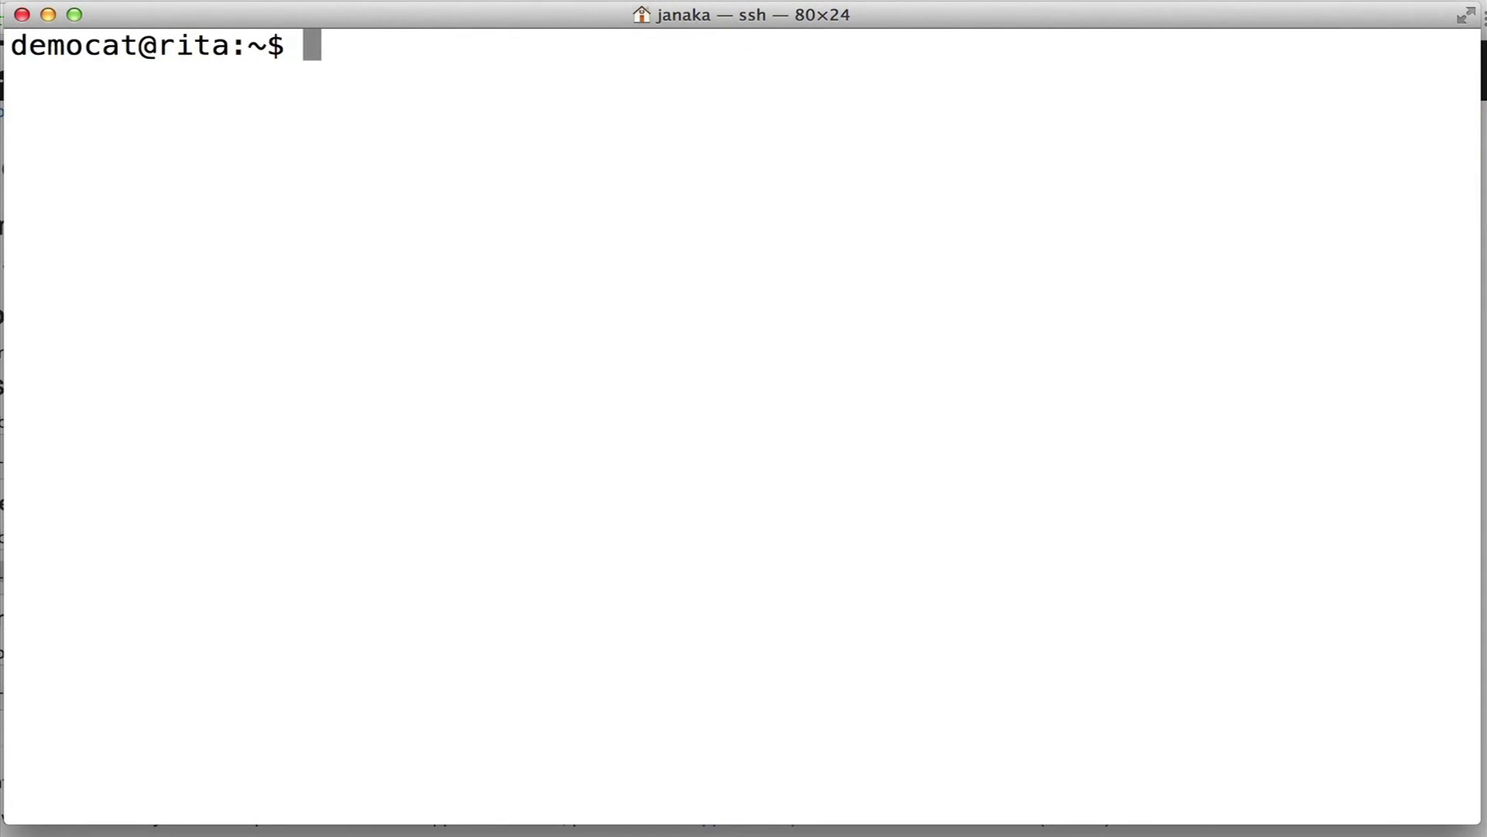
right_click(270, 153)
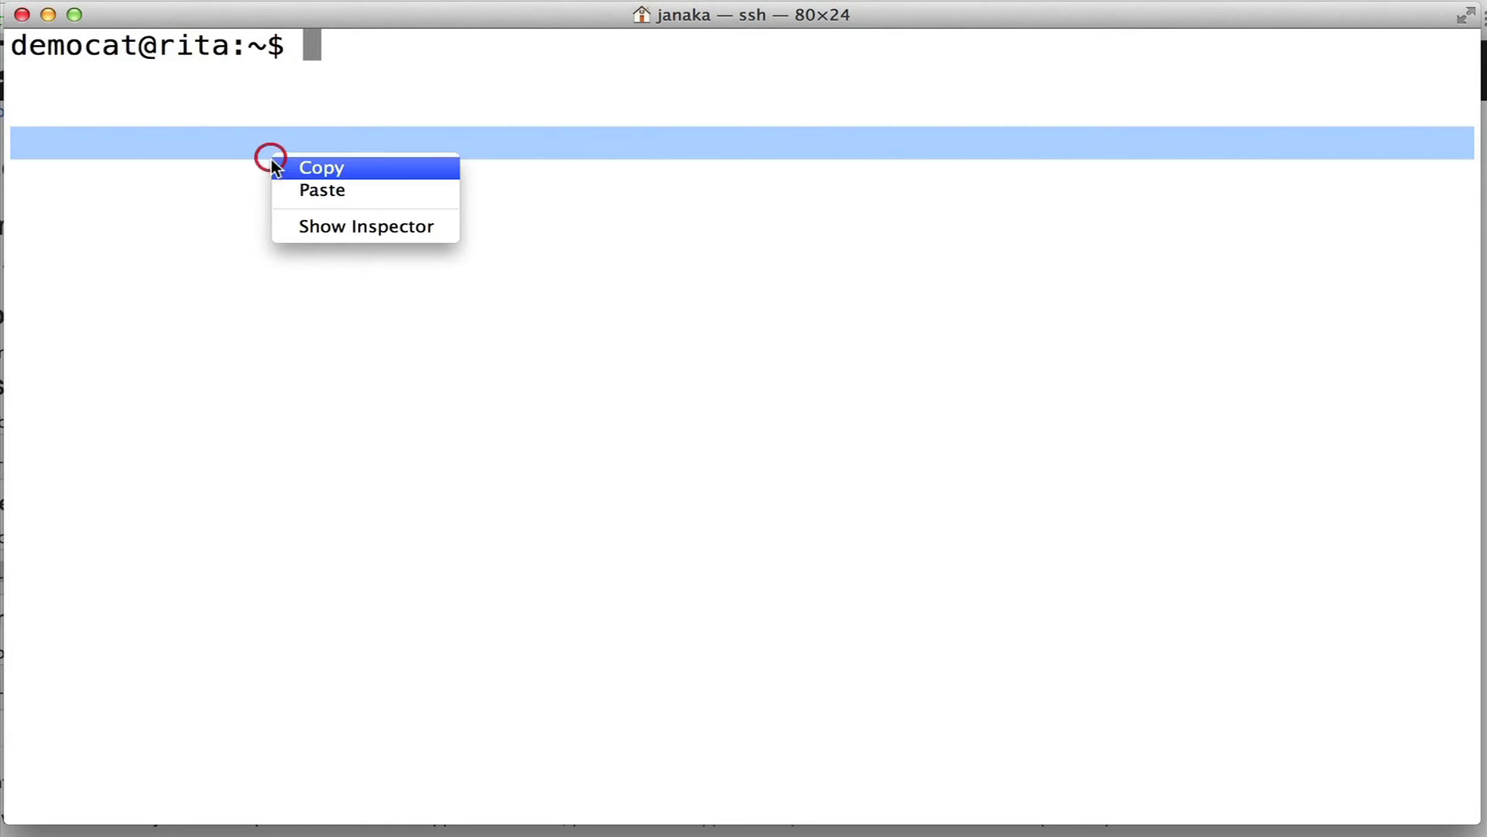
click(341, 191)
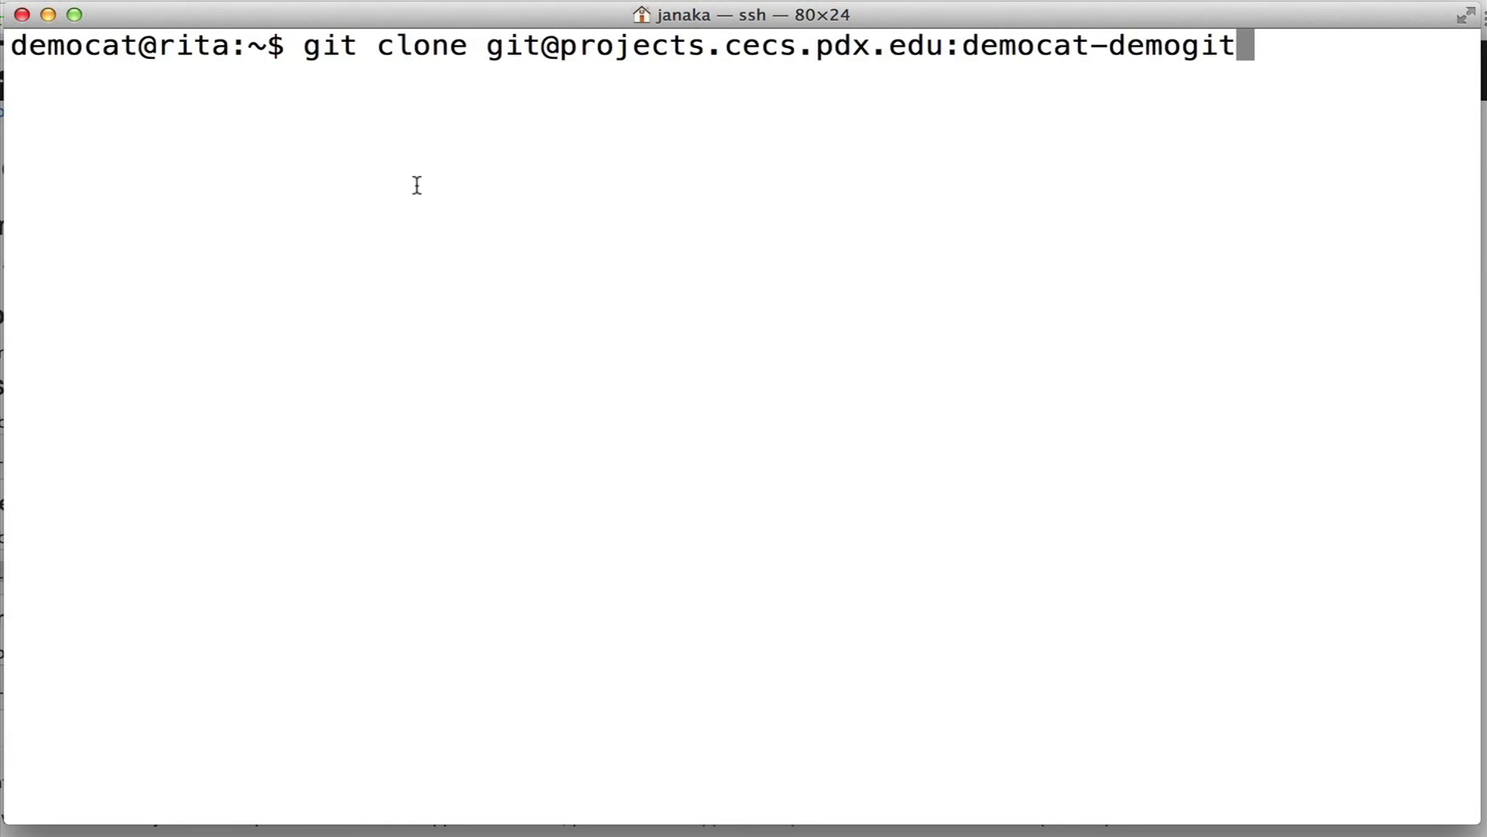
key(Return)
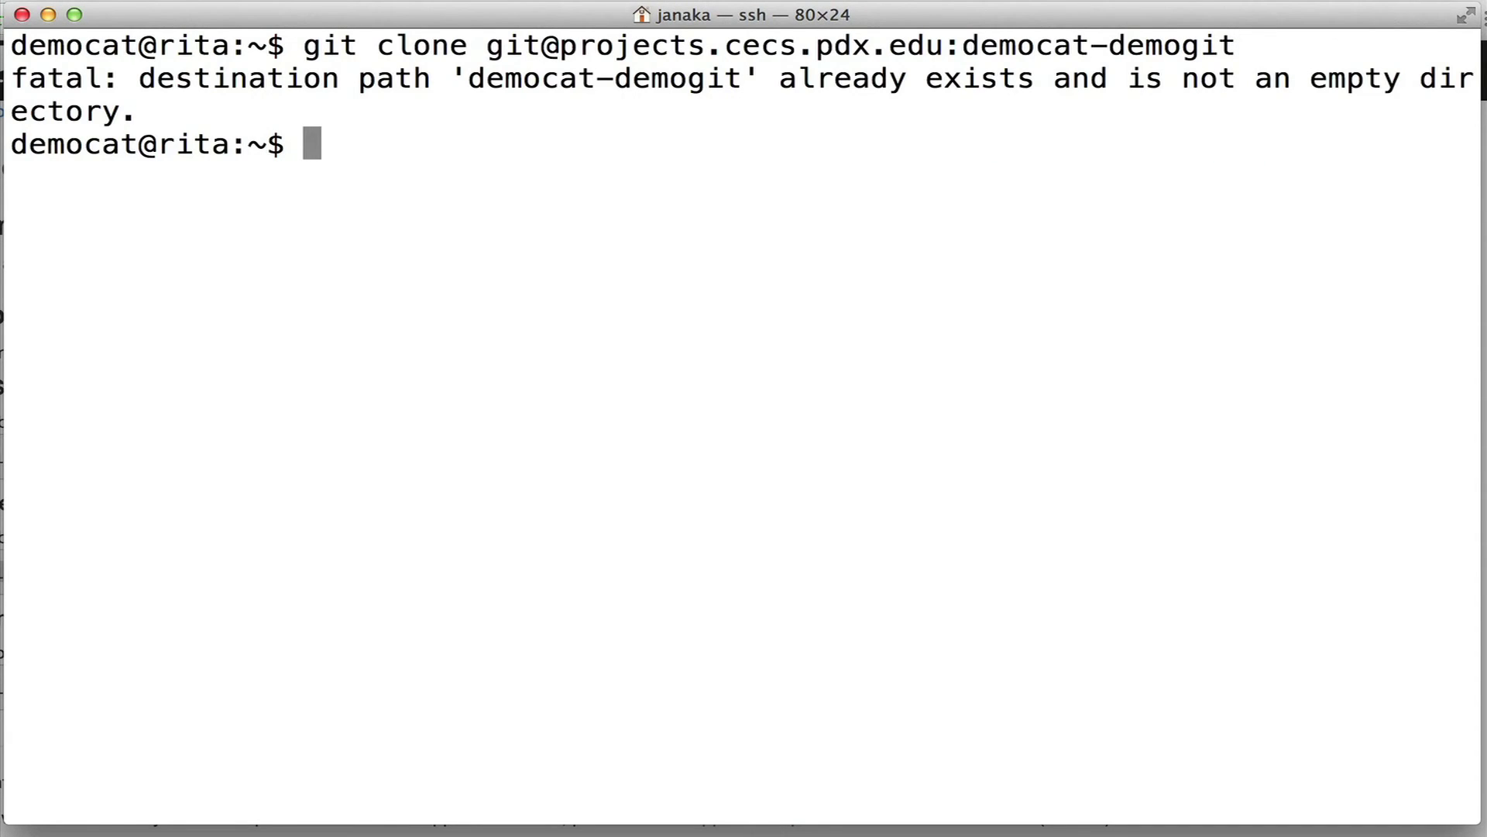
Delete the existing folder with rm -rf democat-demogit/.
text(rm -rf dem)
key(Tab)
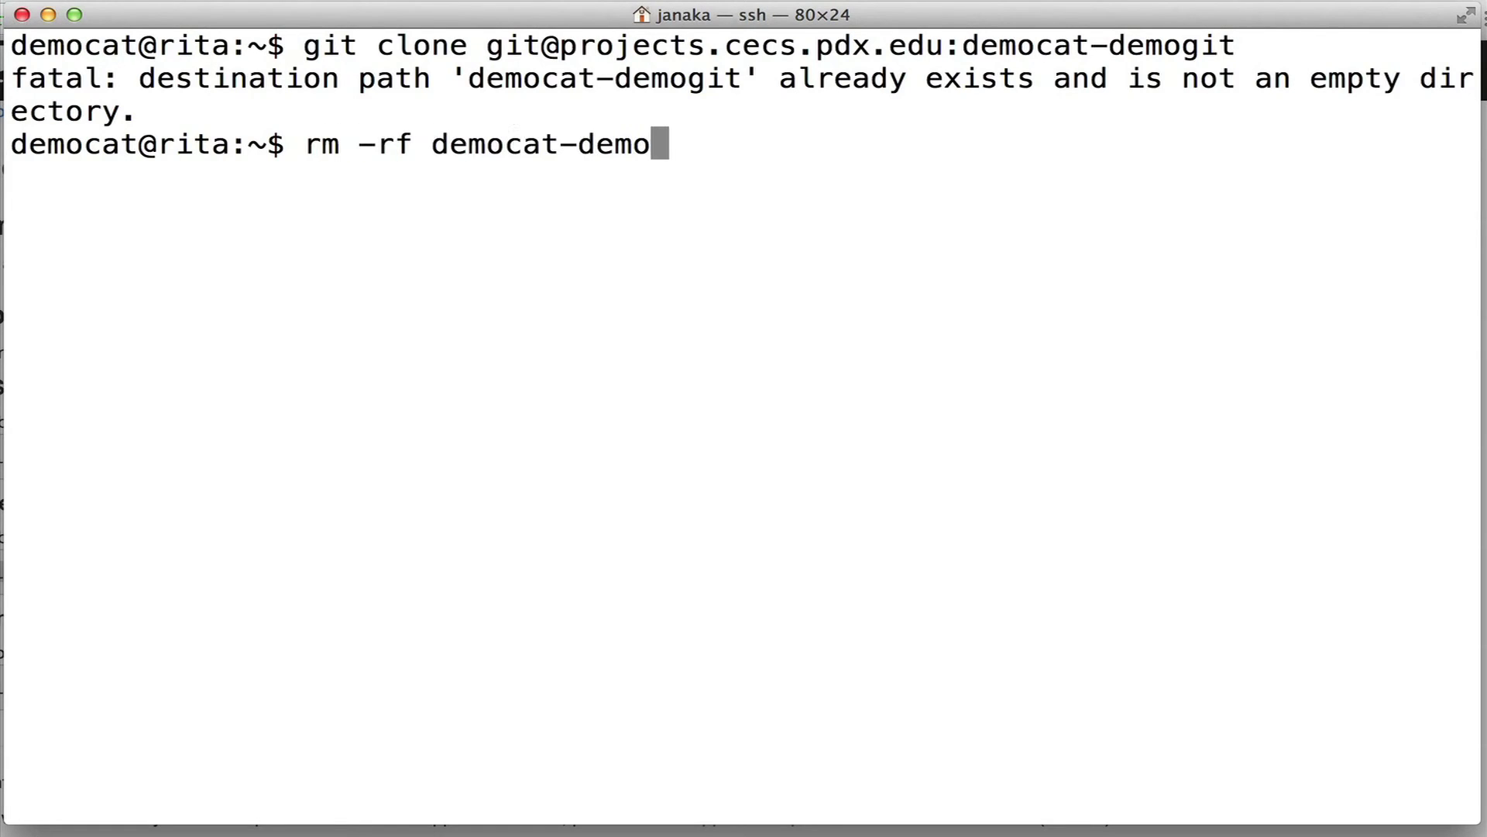
text(g)
key(Tab)
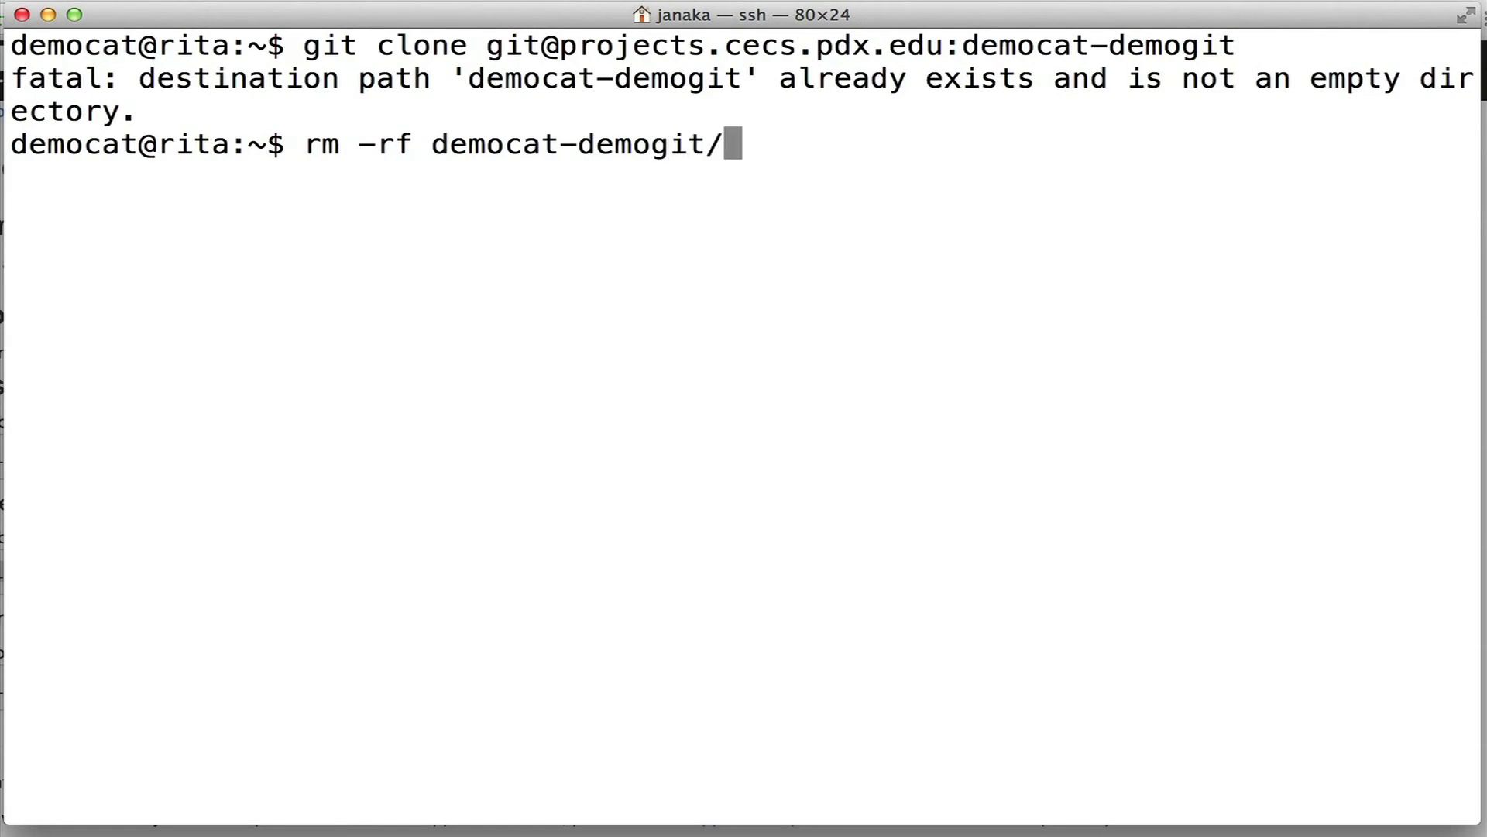
key(Return)
Clone democat-demogit again over SSH, trusting the host with yes and entering the passphrase.
right_click(406, 177)
click(458, 209)
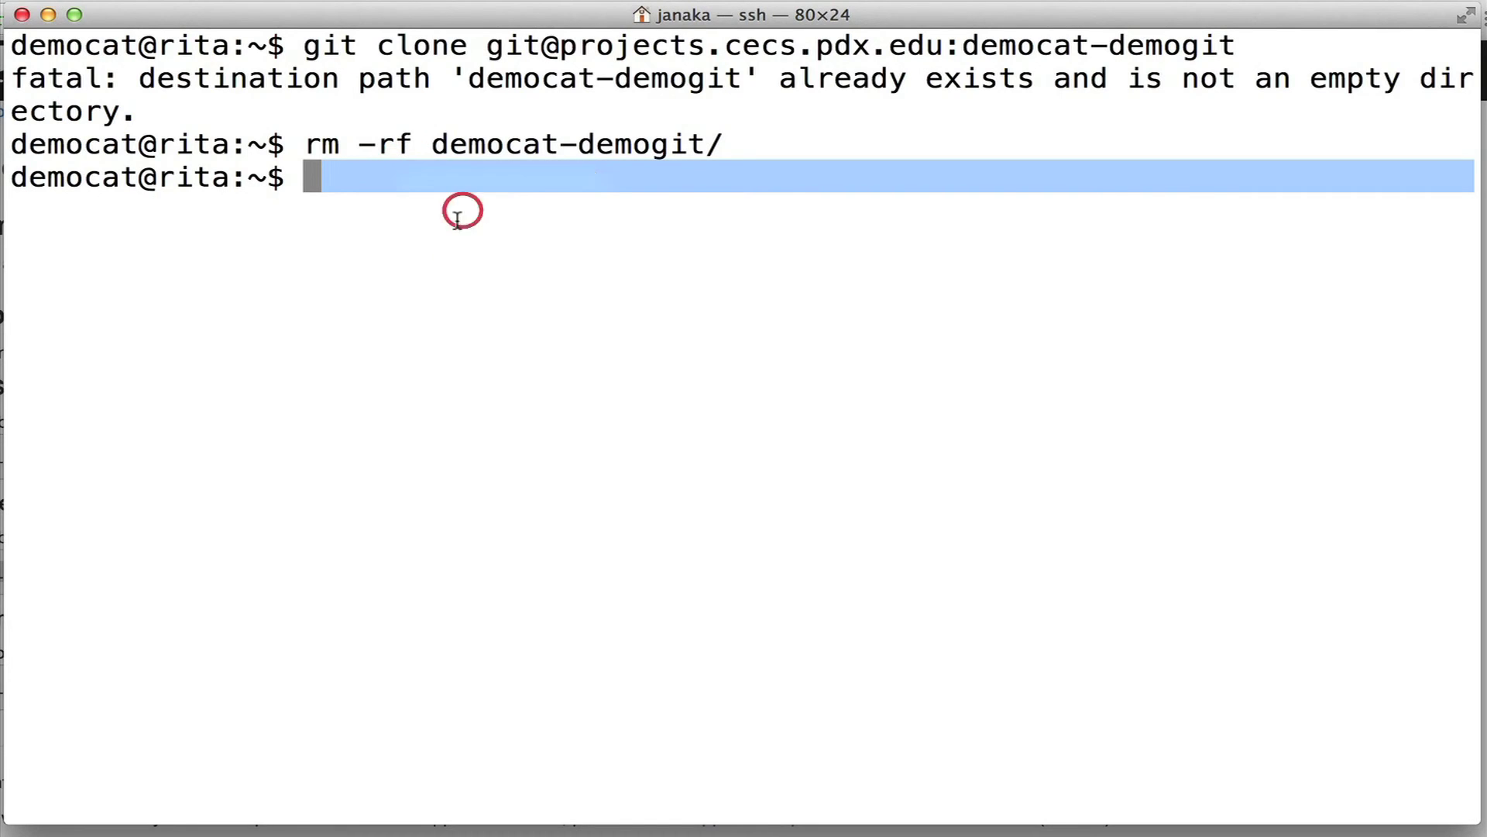
key(Return)
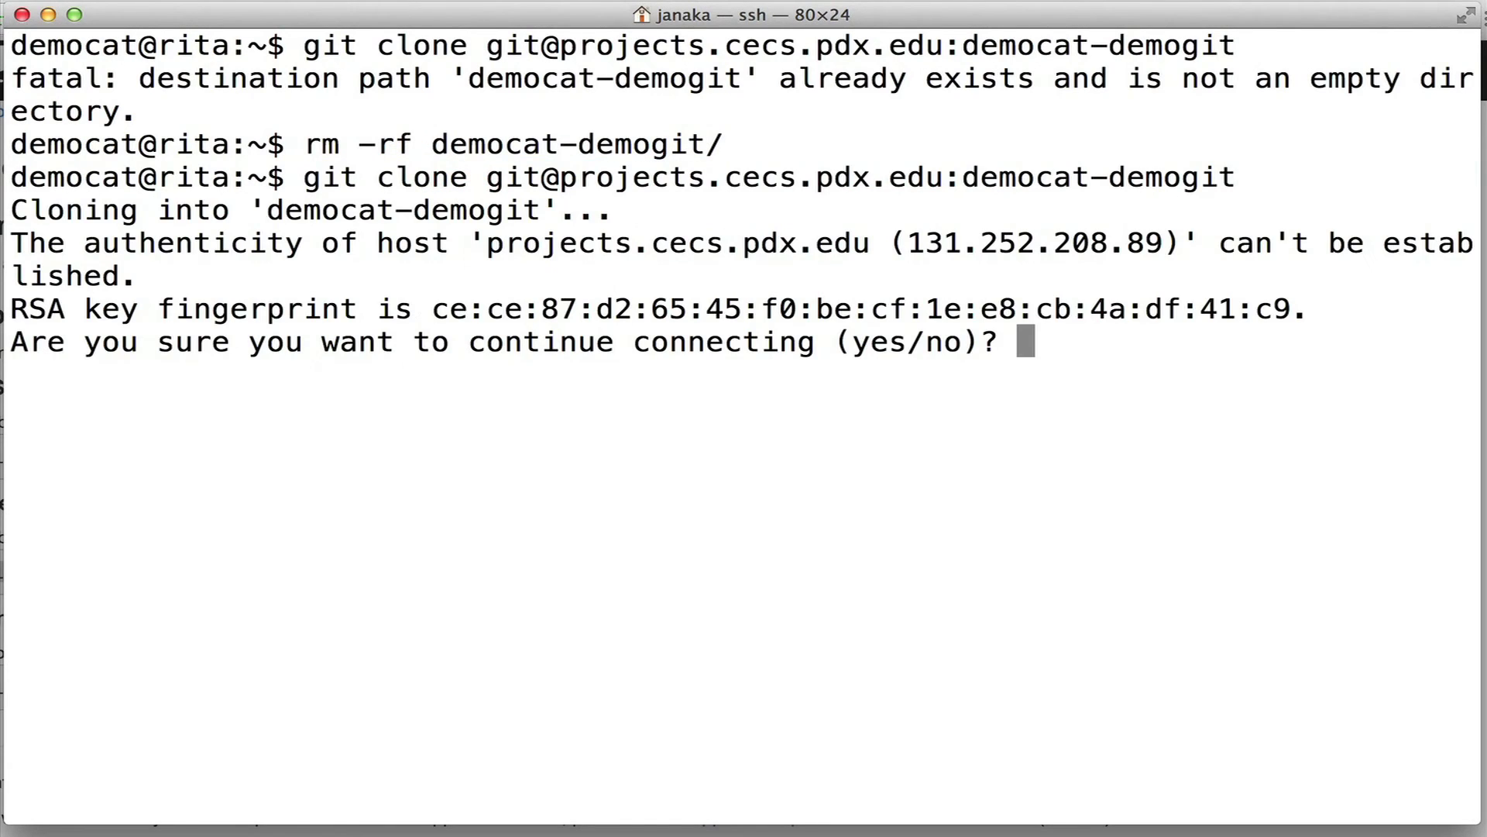
text(yes)
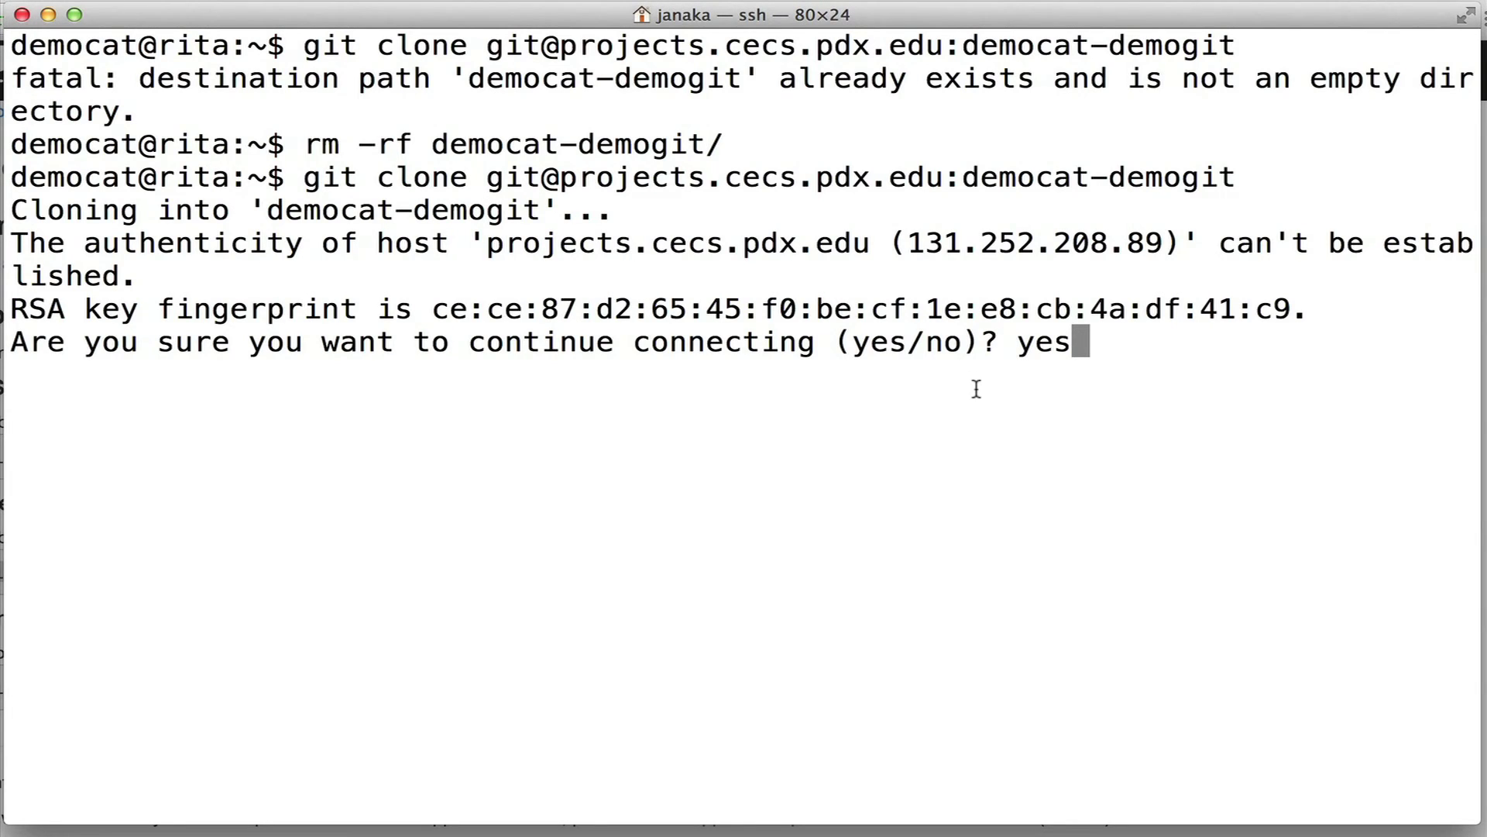
key(Return)
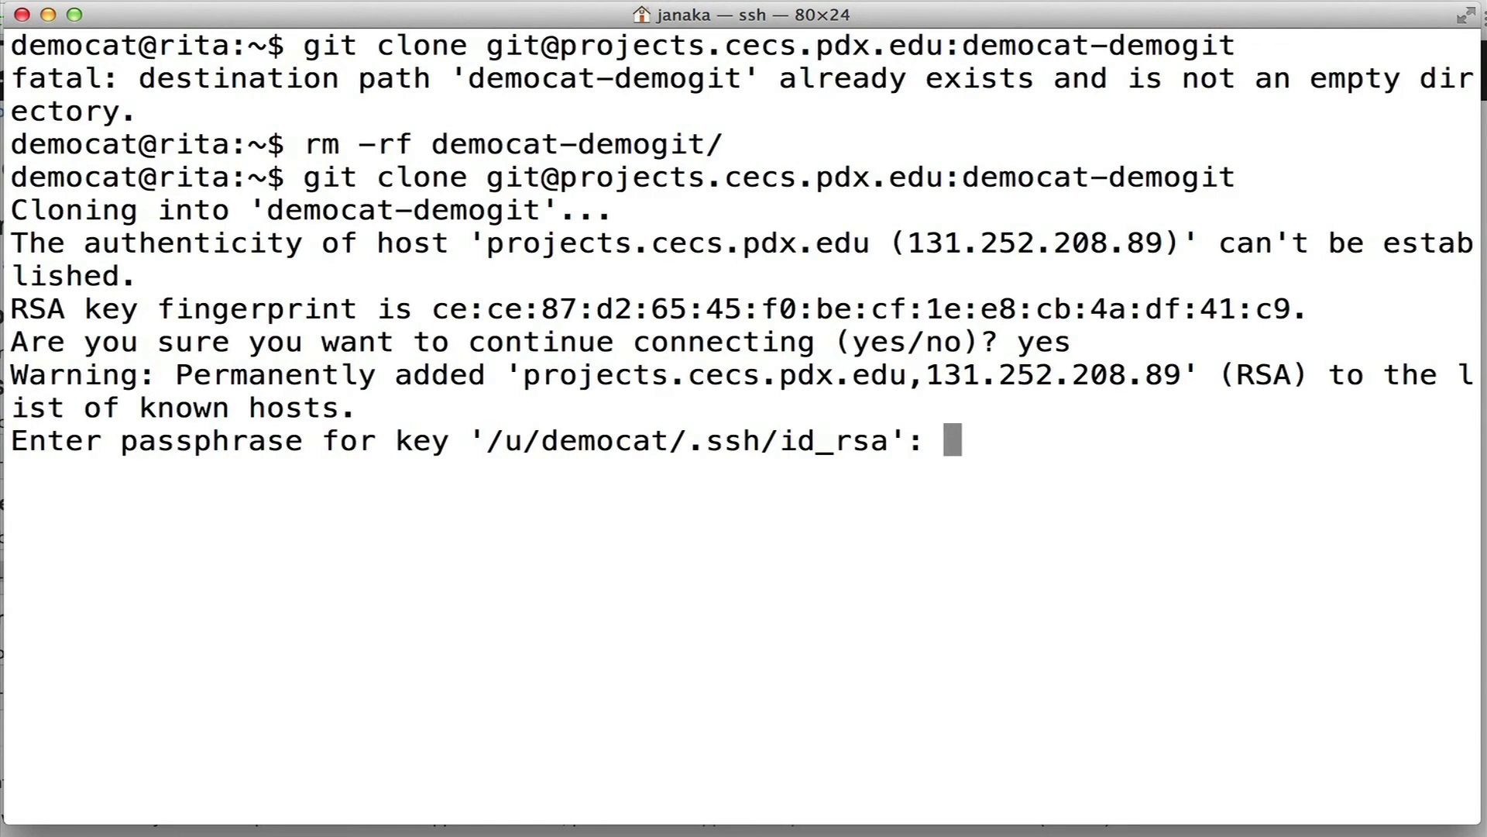
key(Return)
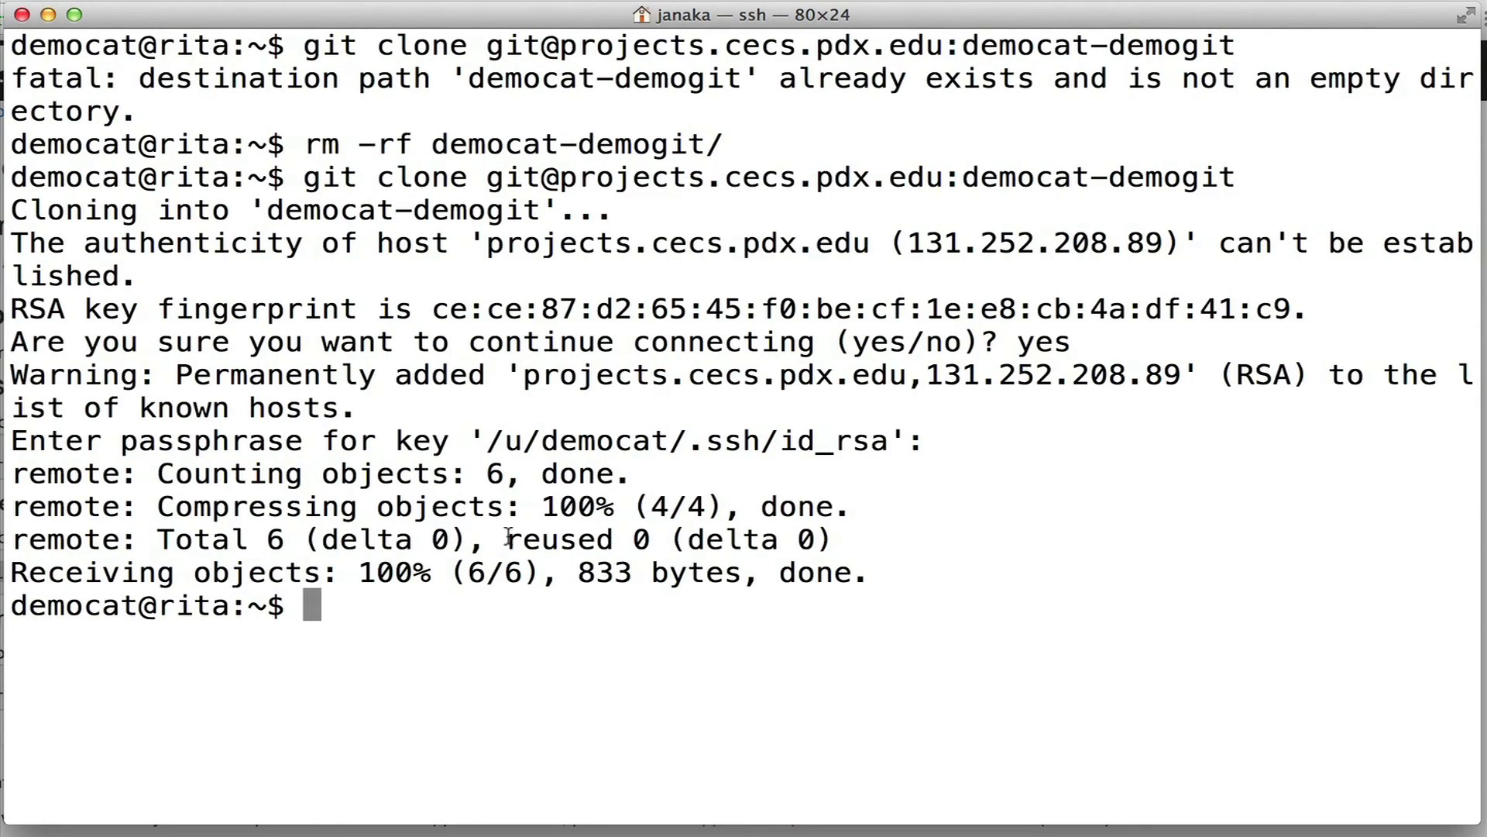
Enter democat-demogit, list its files git_readme and testfile, and view git log.
text(cd de)
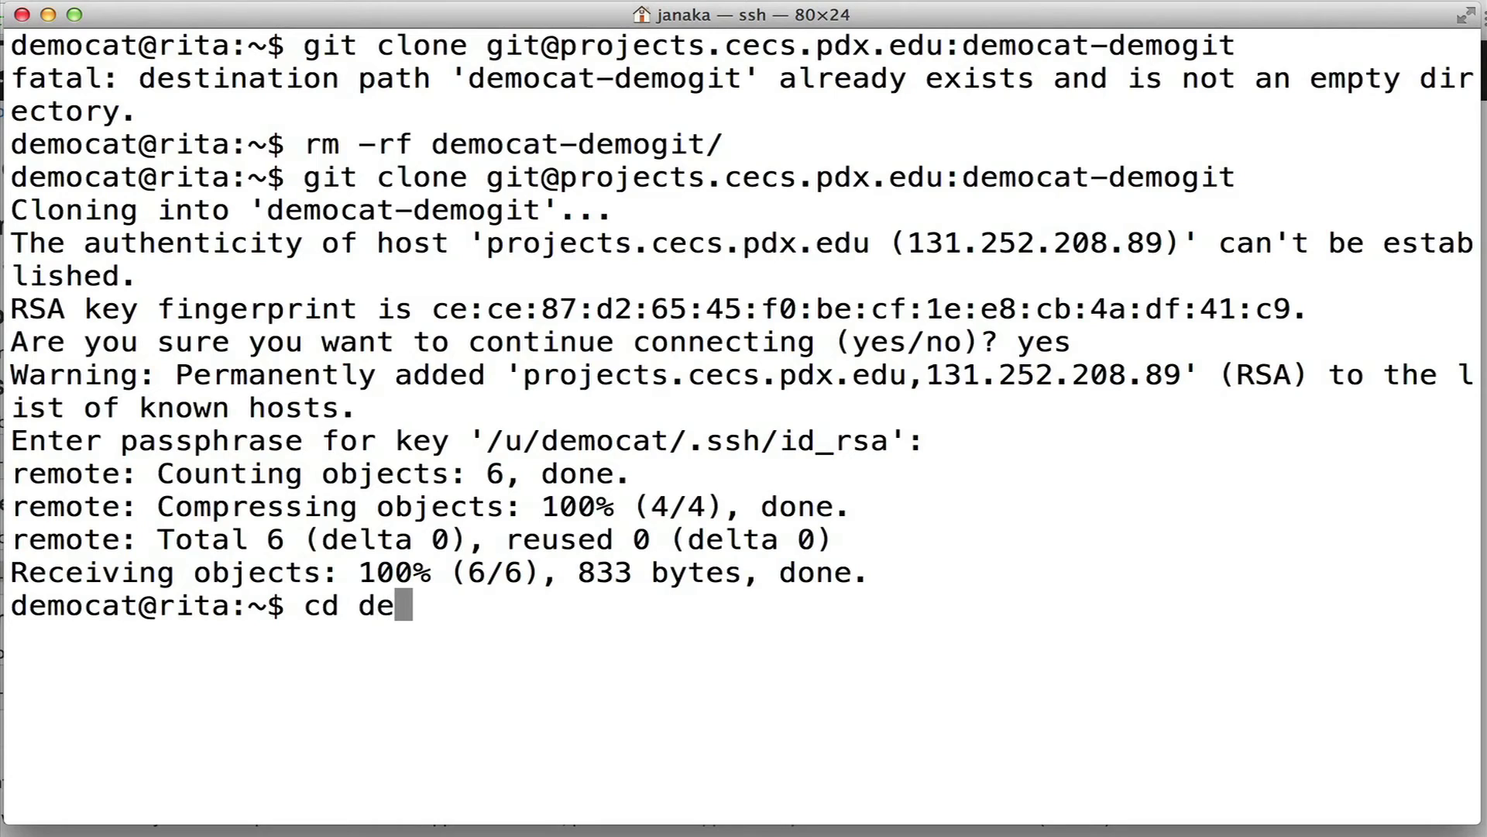
text(mocat-demogit/)
key(Return)
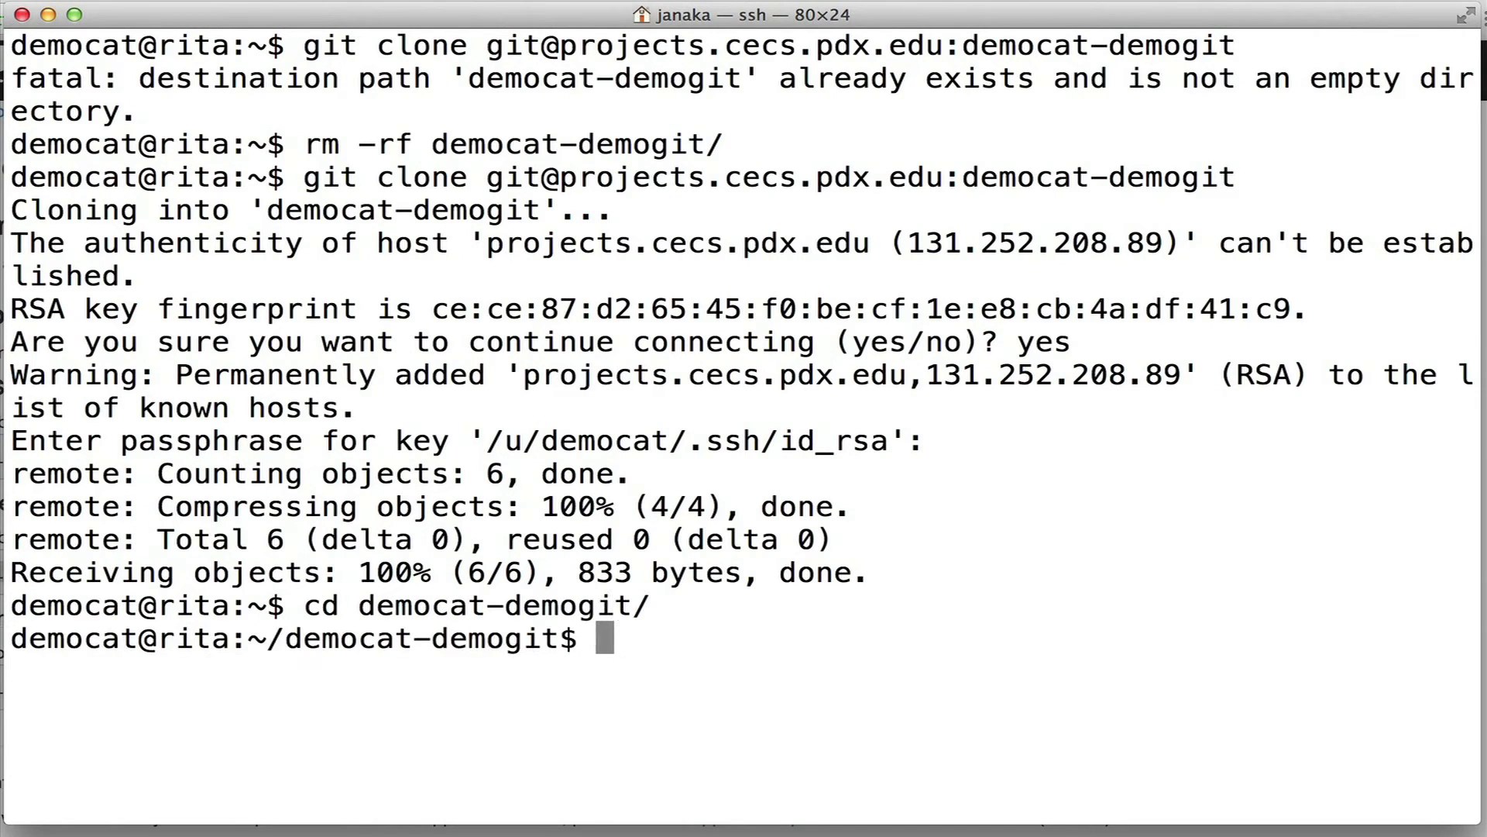
text(ls)
key(Return)
text(git log)
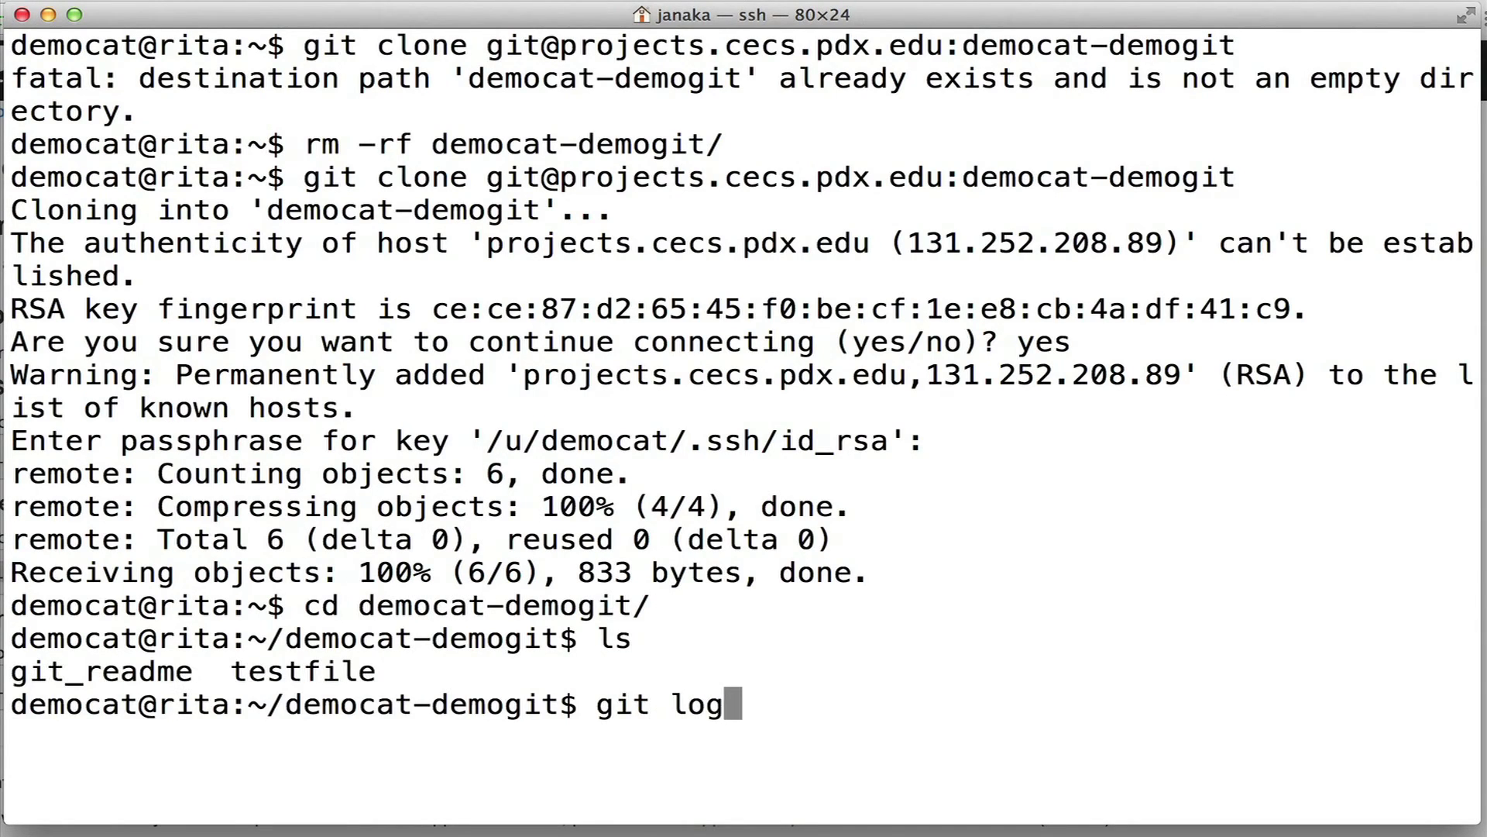
key(Return)
List the repository files and start an SSH agent with eval `ssh-agent`.
key(ctrl+l)
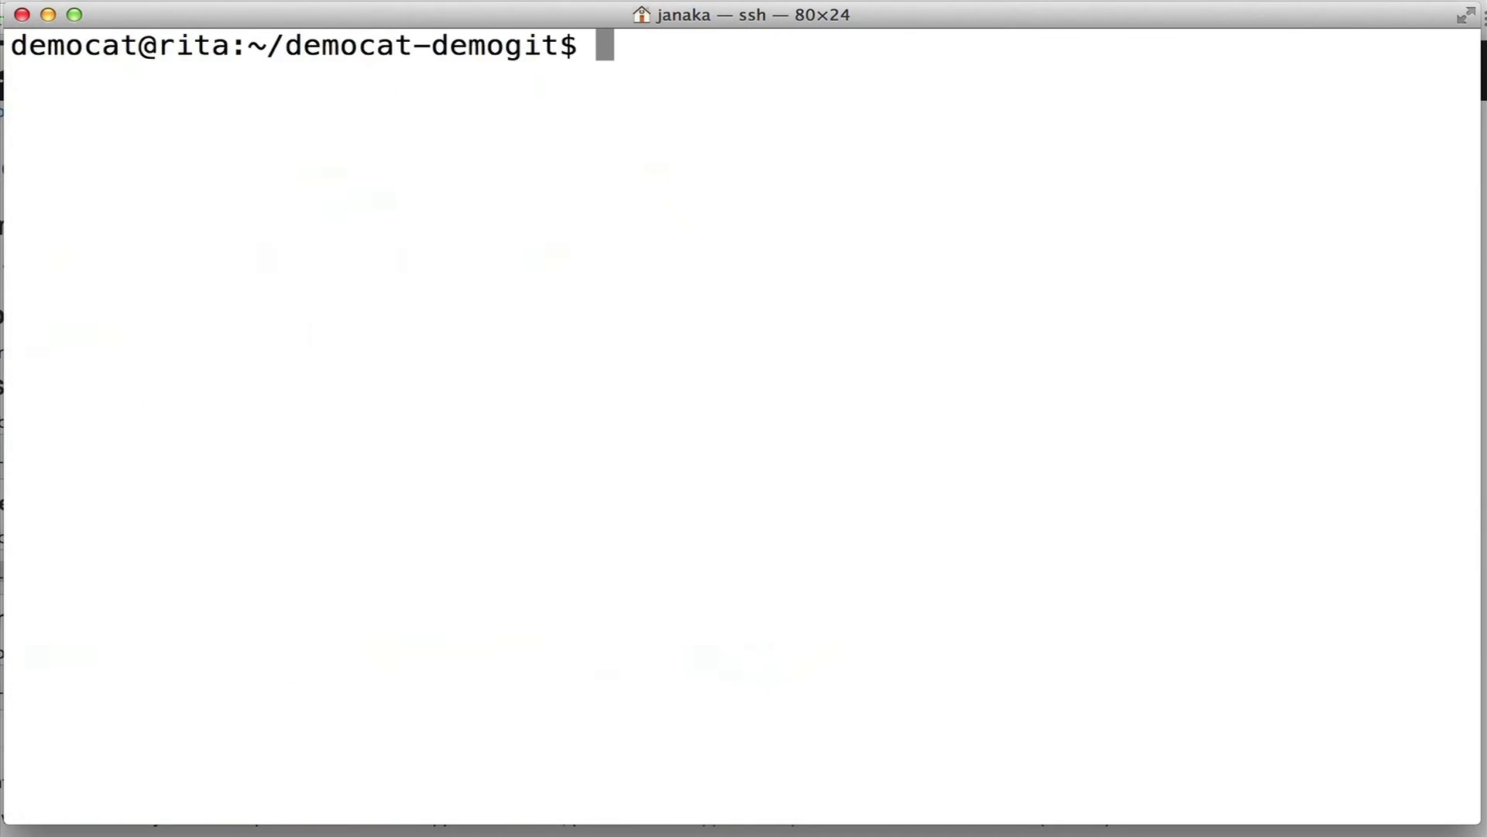
text(ls)
key(Return)
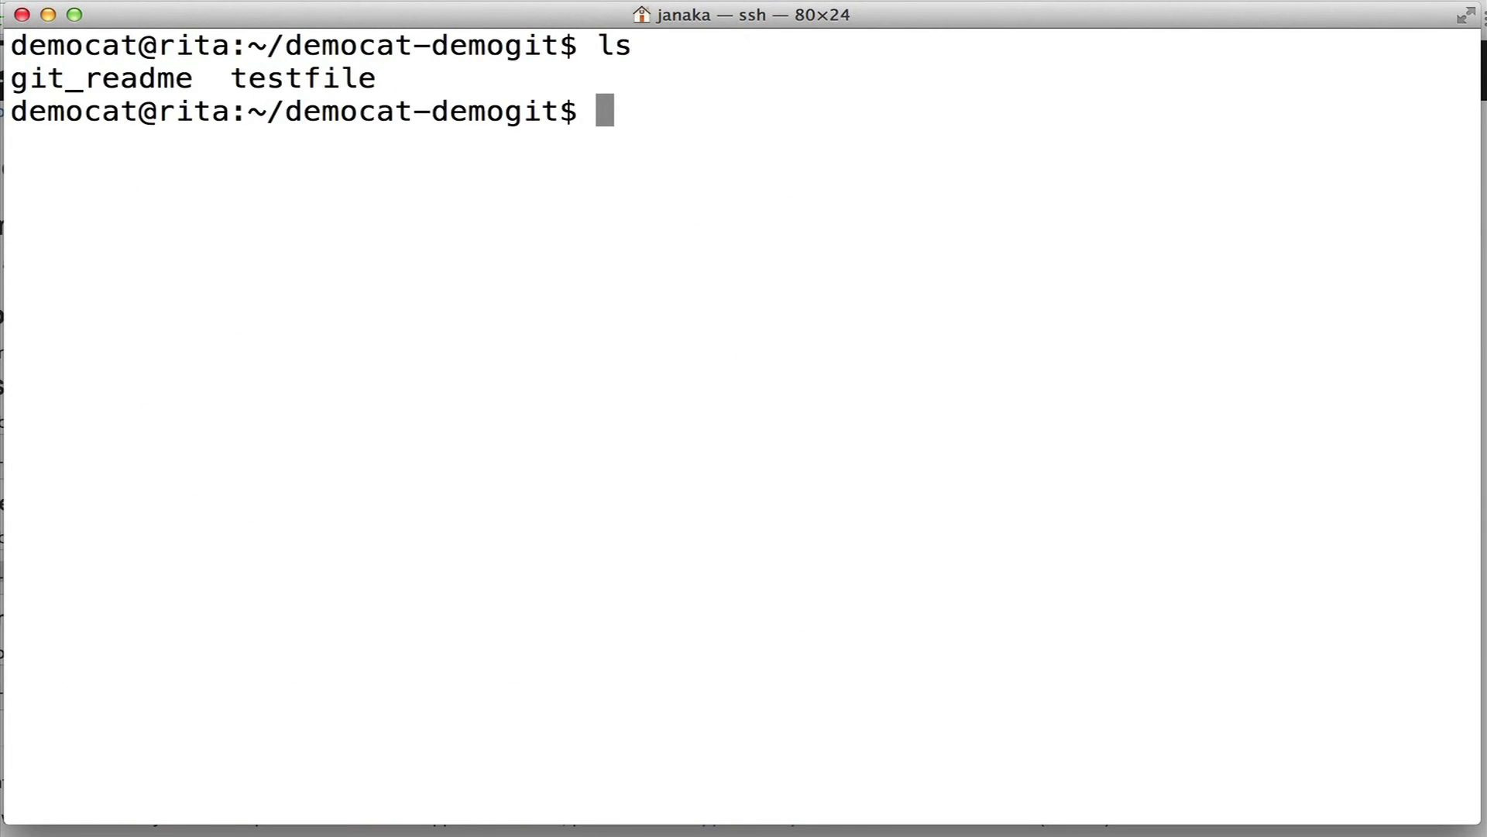
text(eval )
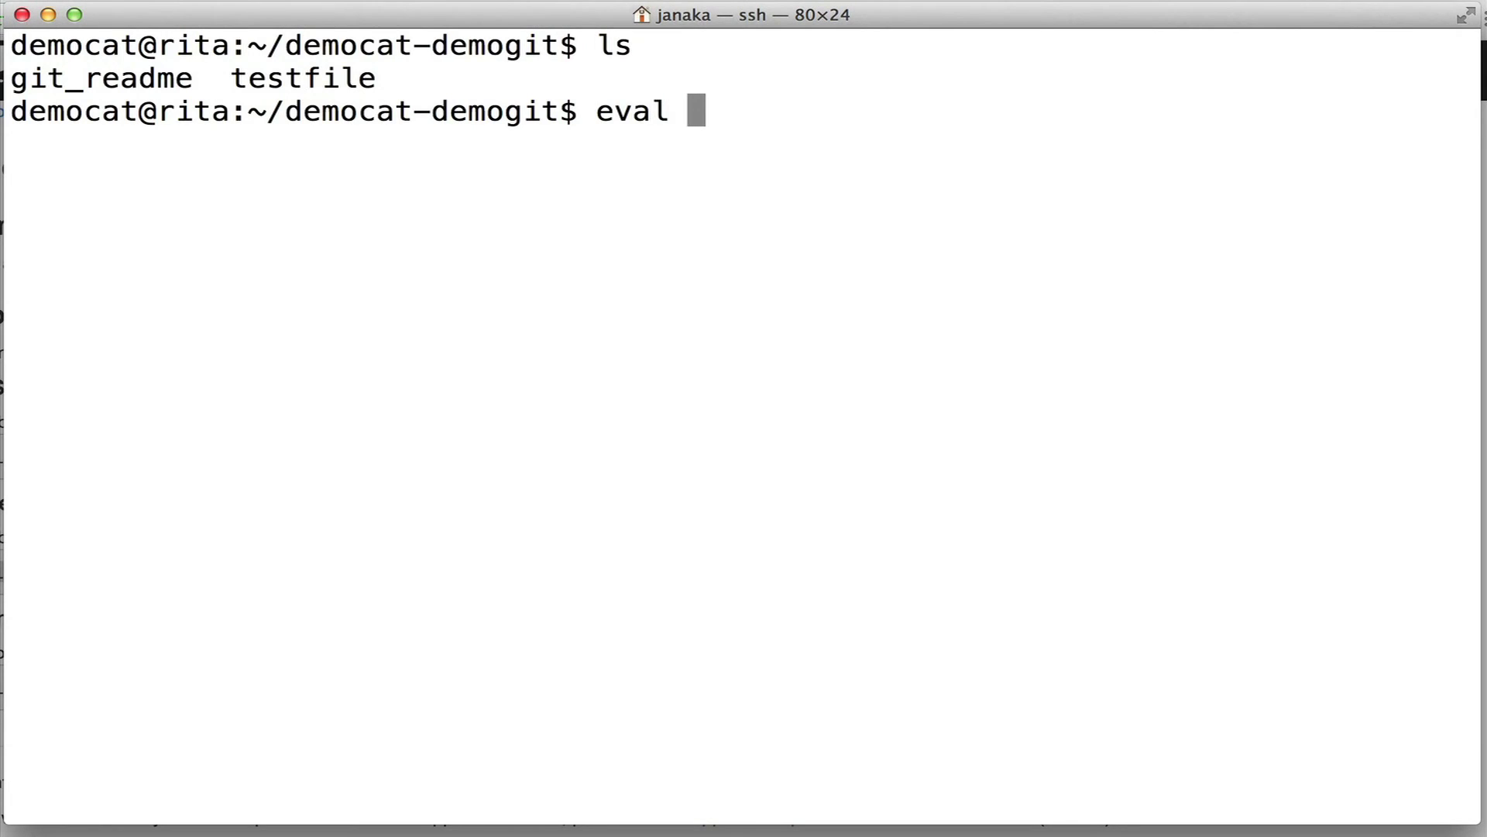
text(`ssh)
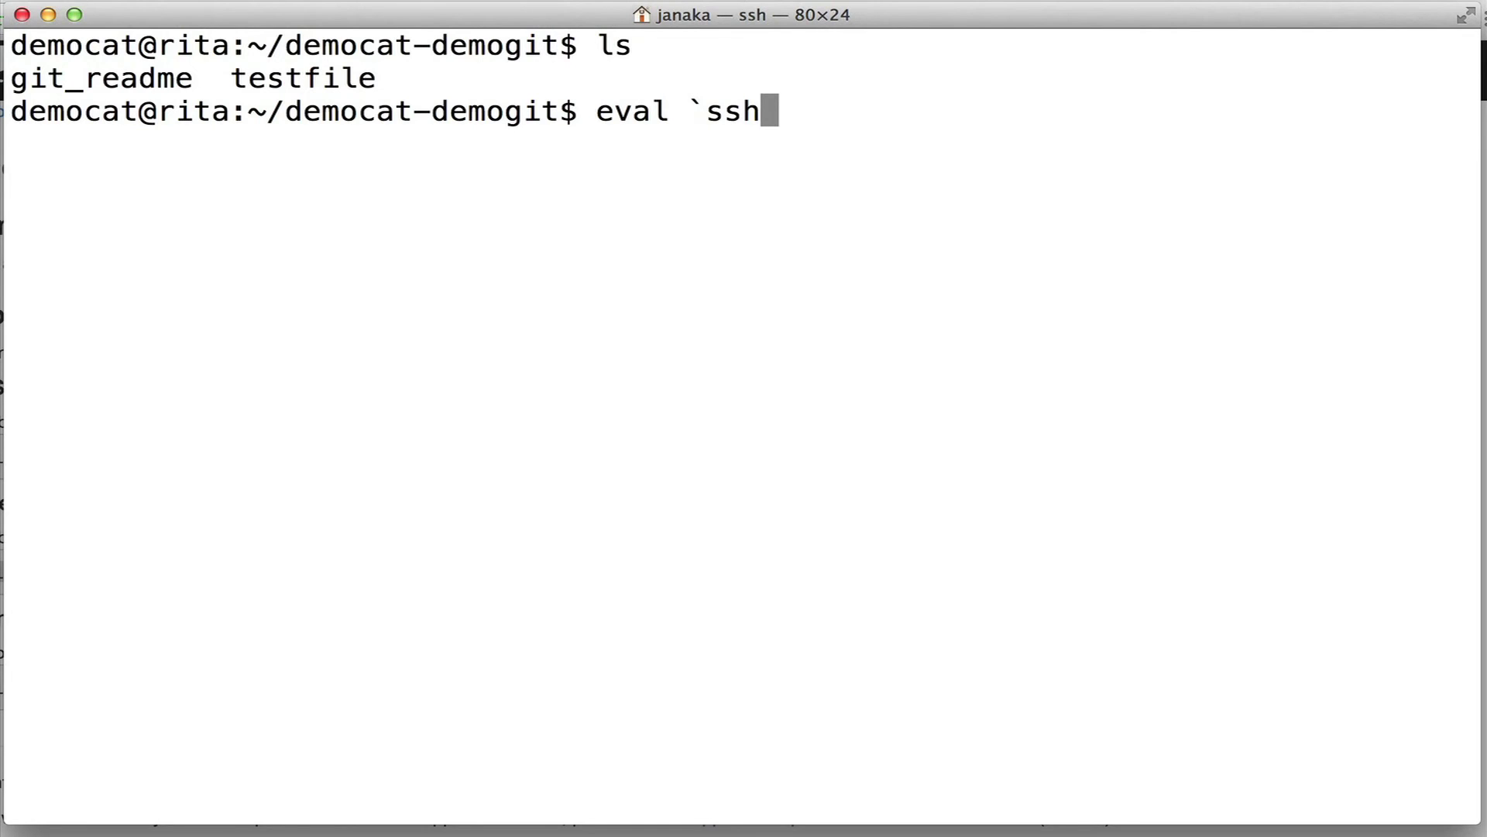
text(-agent`)
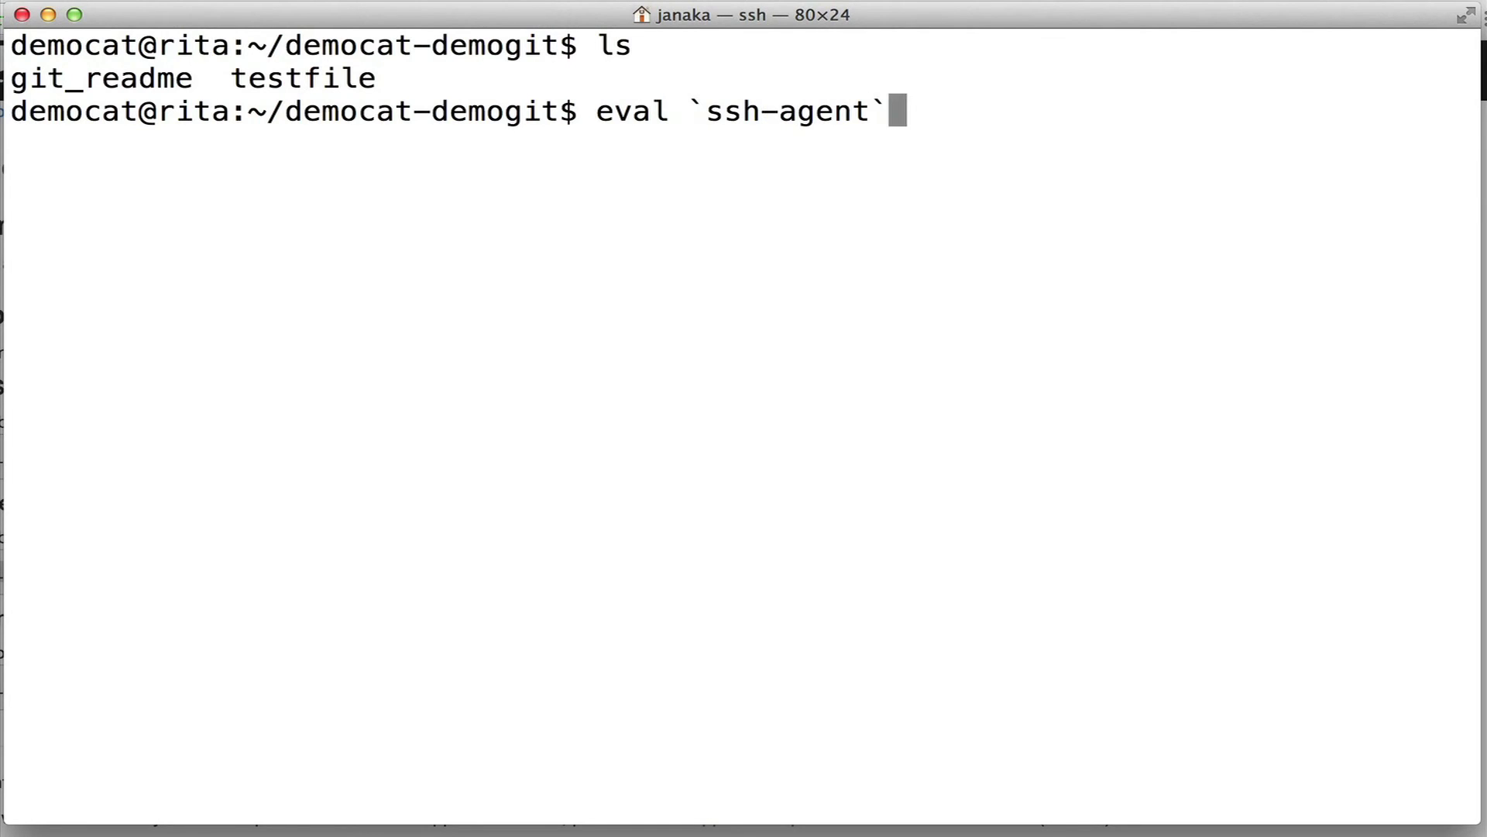
key(Return)
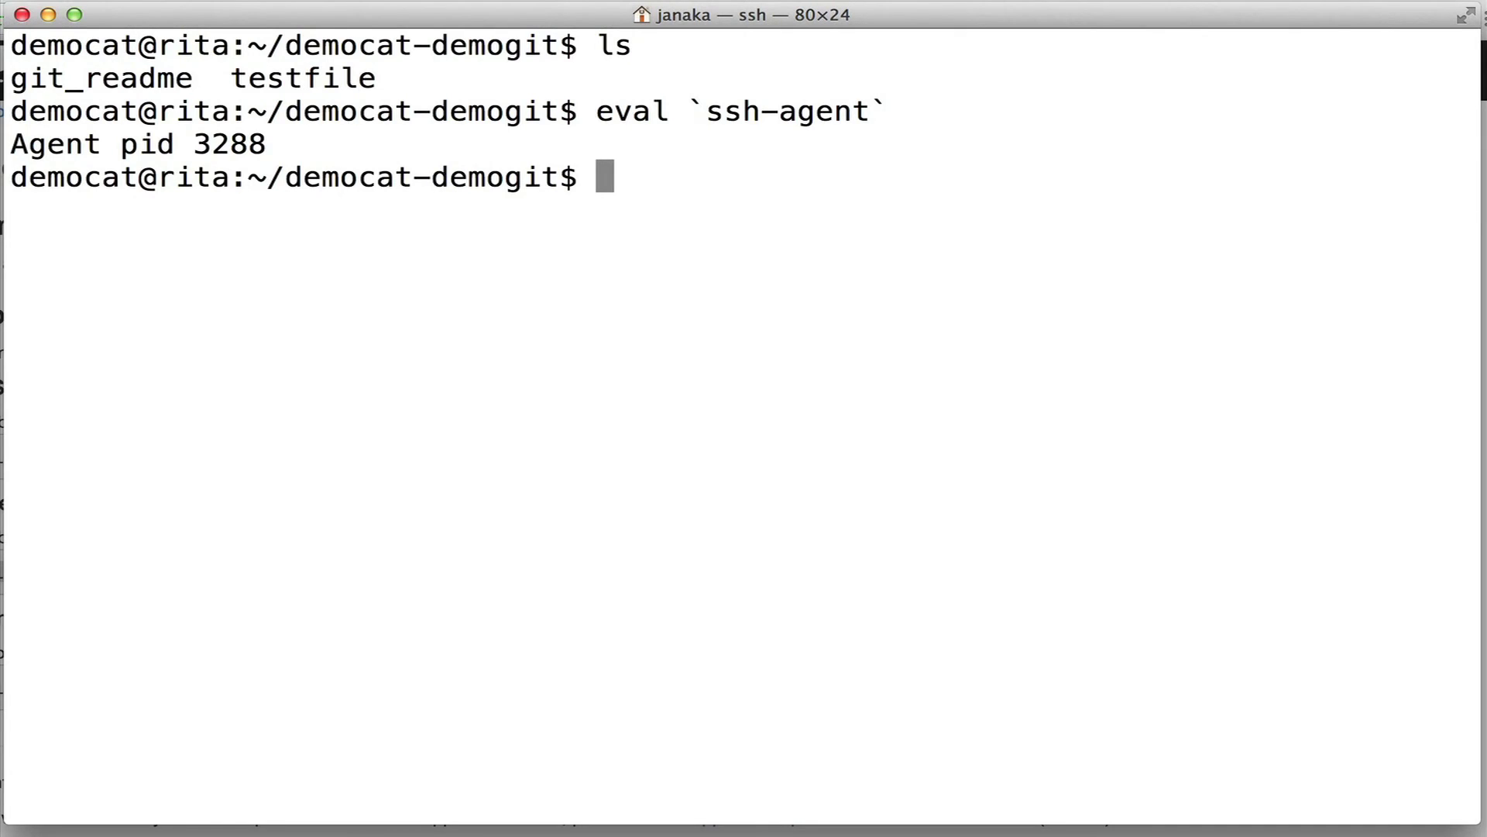
Add ~/.ssh/id_rsa to the agent, re-entering the passphrase after one failed attempt.
text(ssh-add)
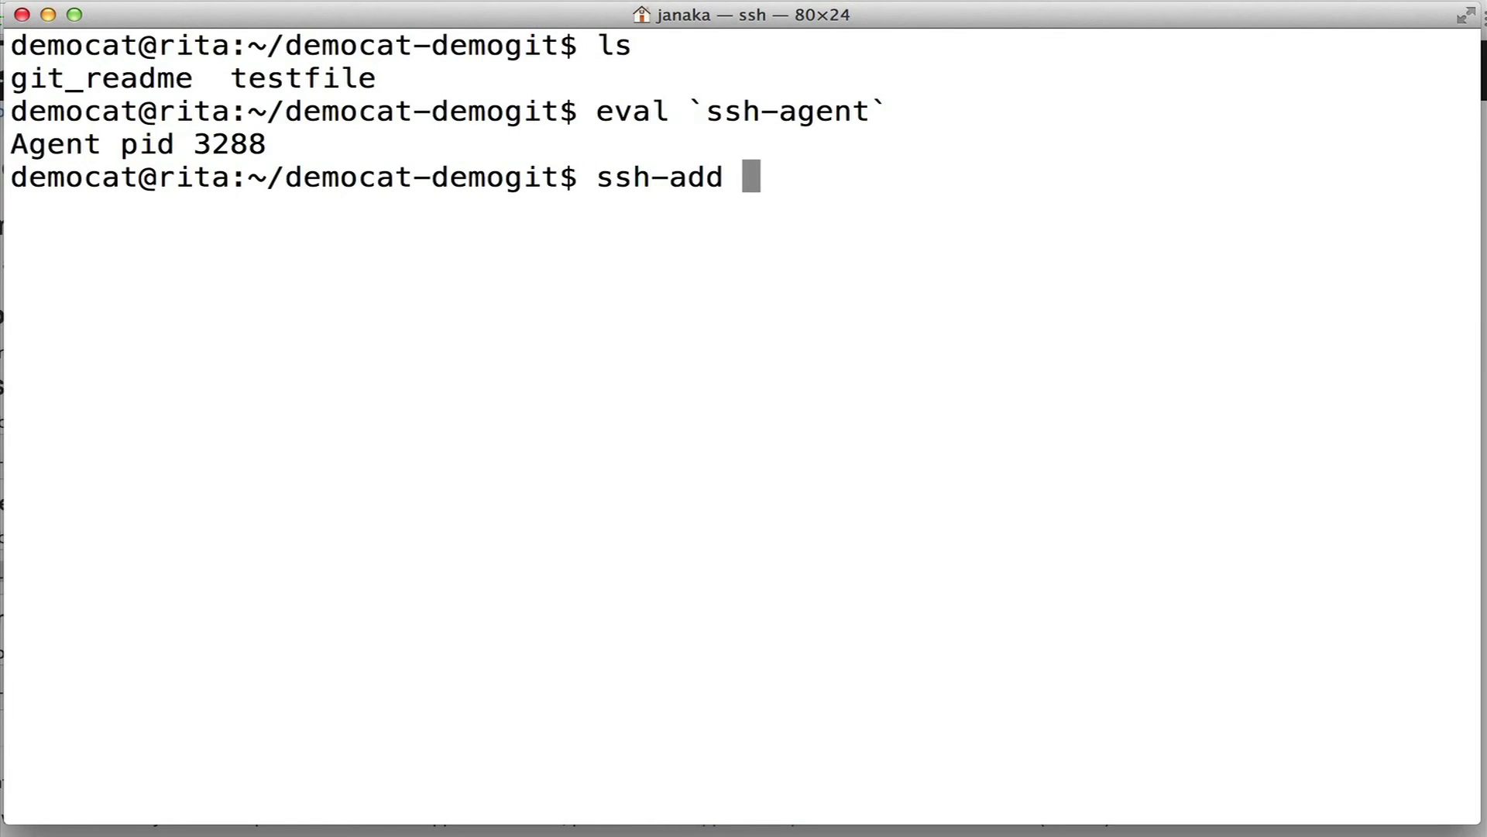
text( ~/.)
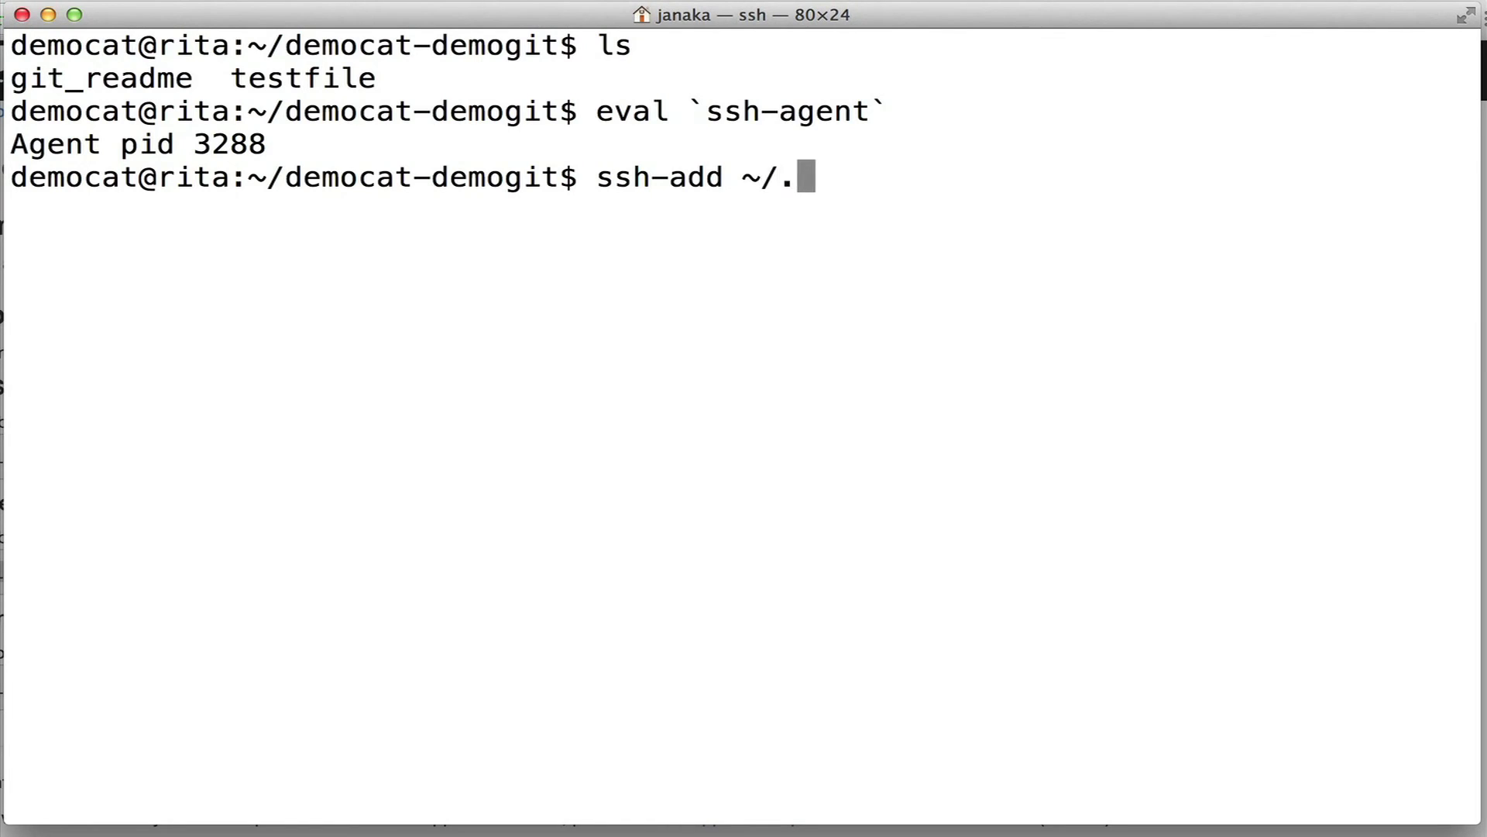
text(ssh/id_)
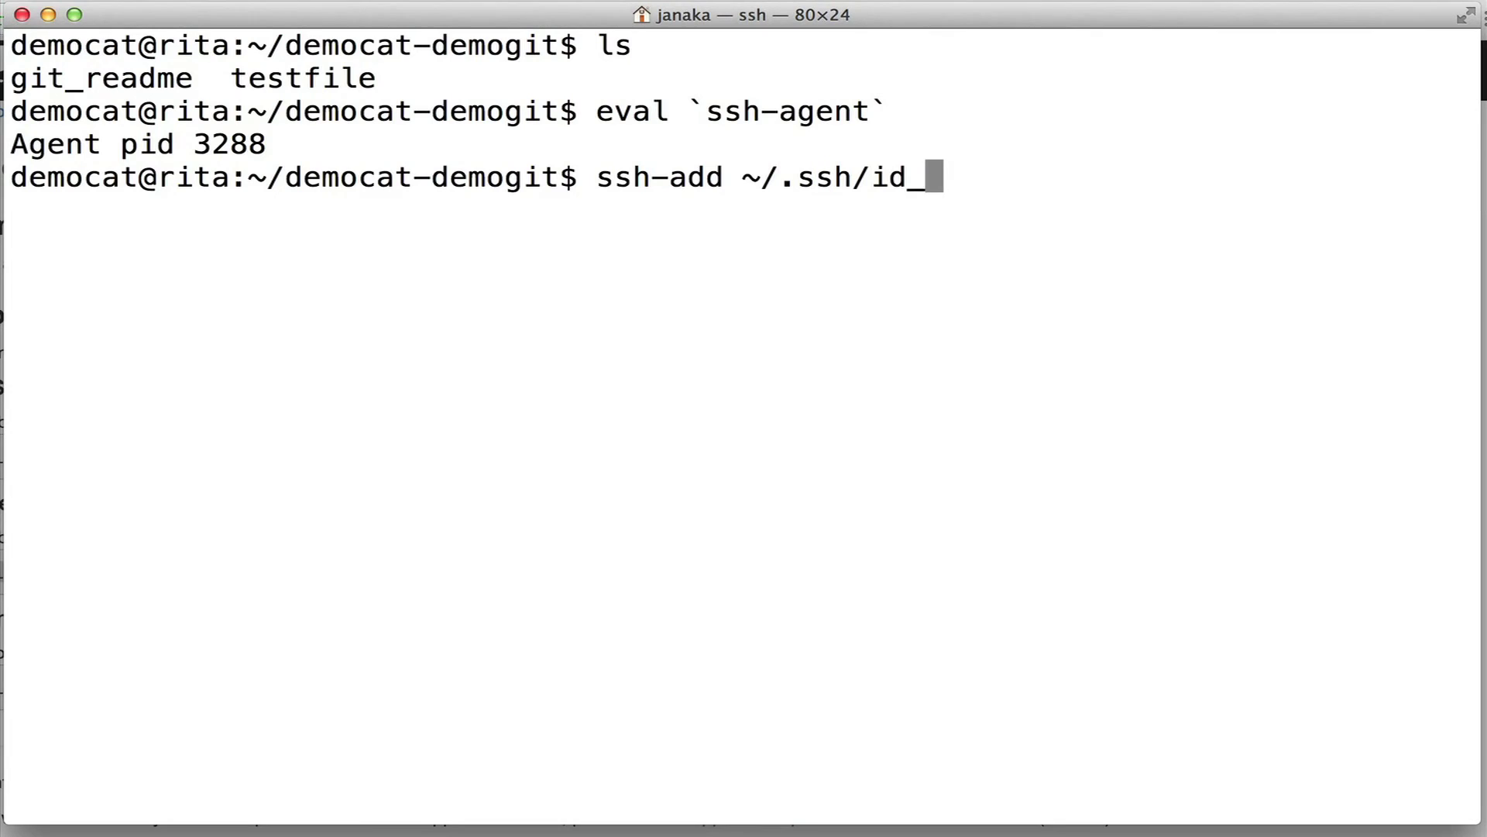
text(rsa)
key(Return)
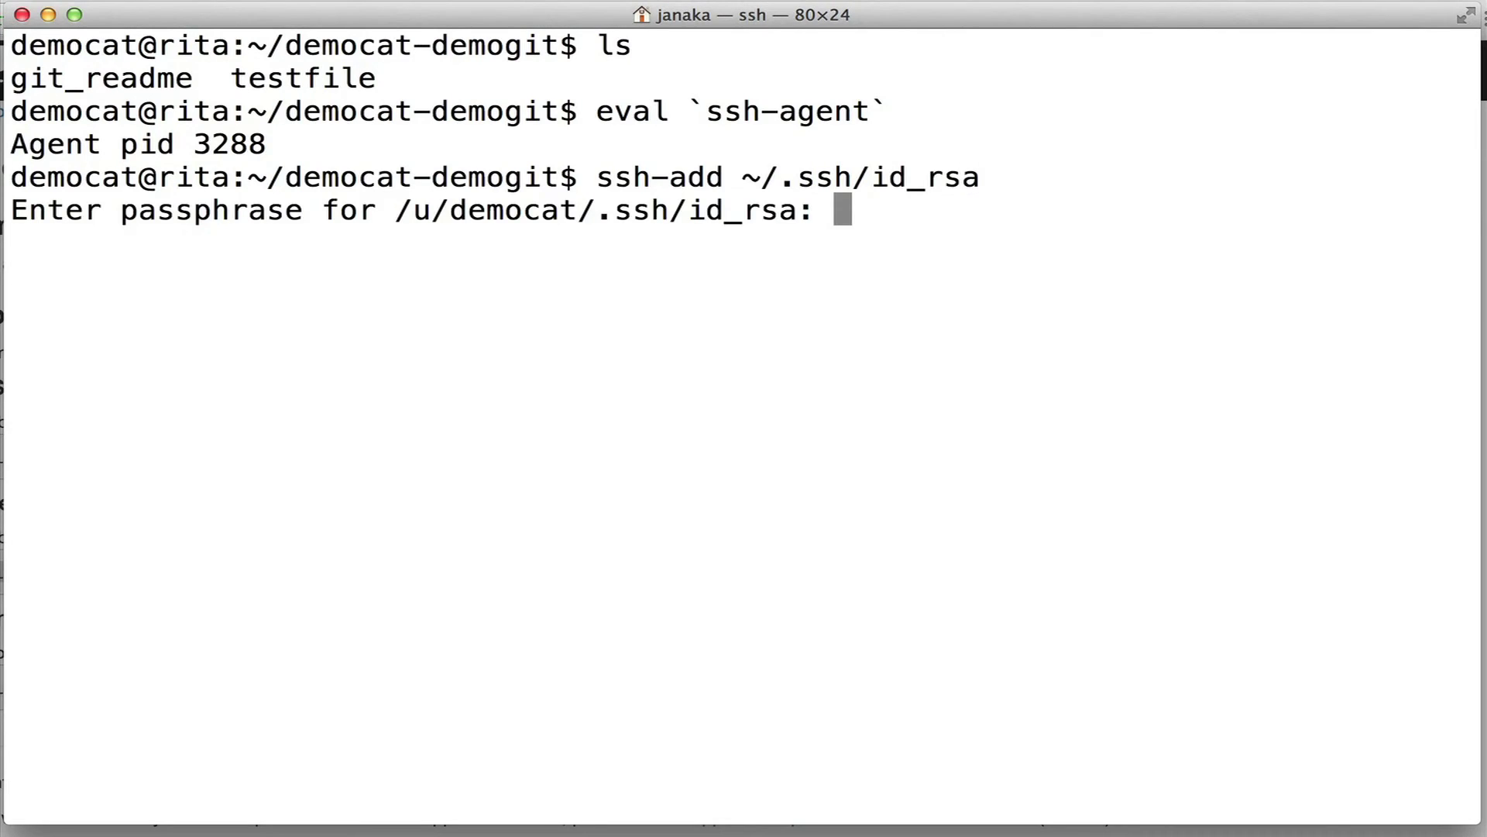
key(Return)
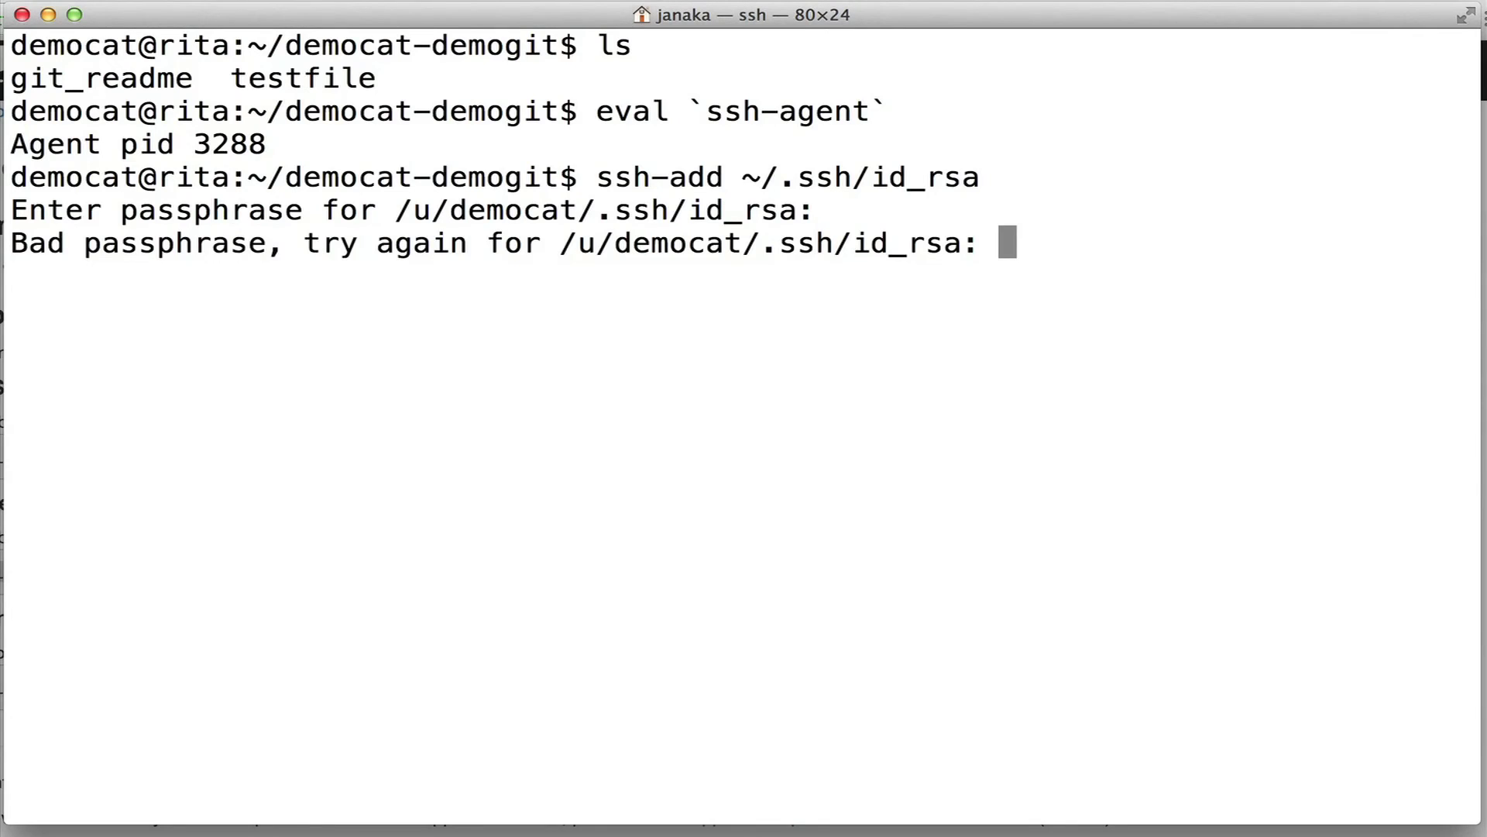
key(Return)
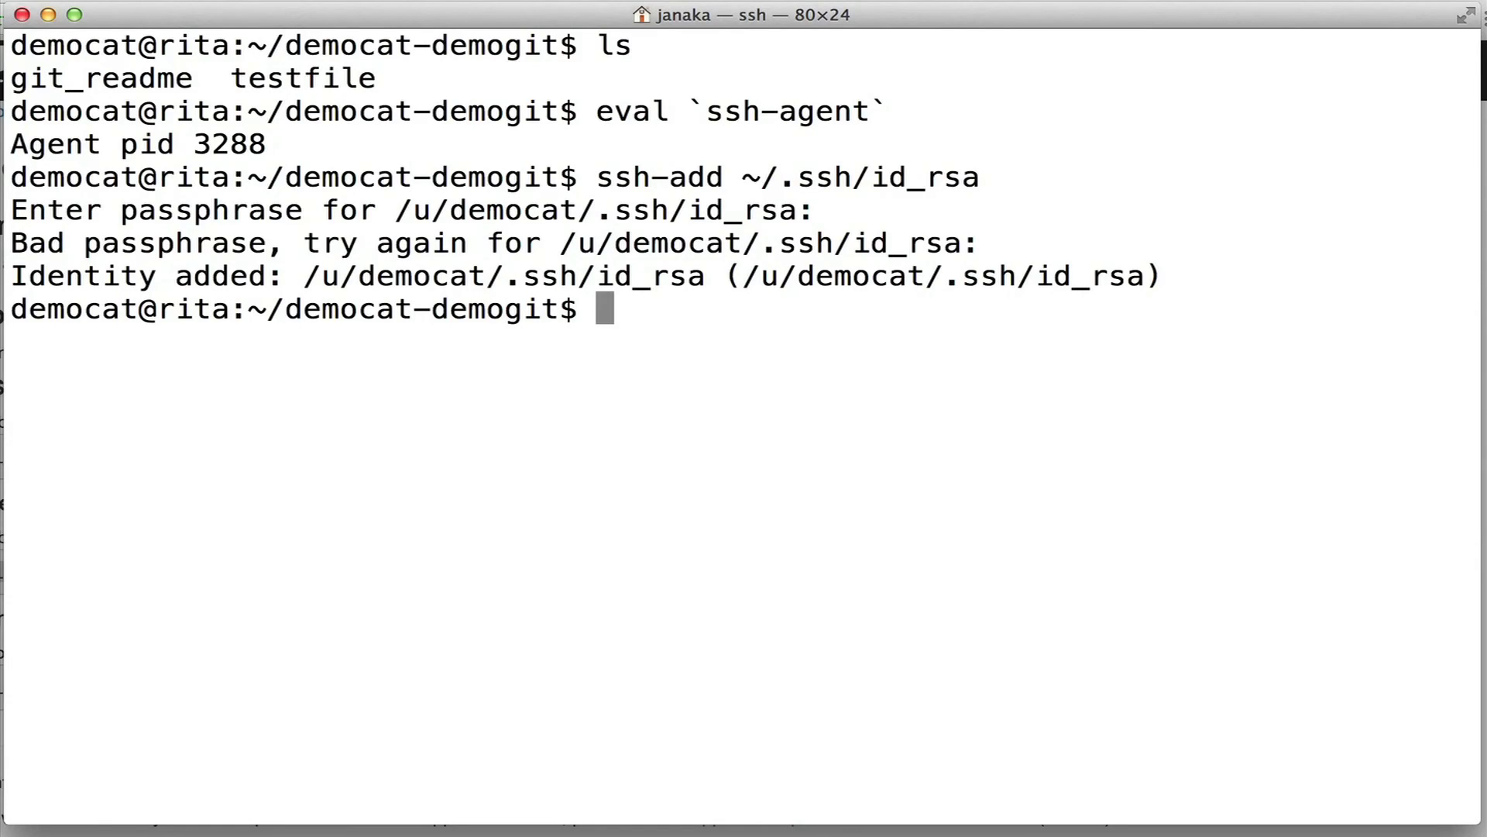
Pull the latest changes with git pull.
text(git)
key(BackSpace)
key(BackSpace)
key(BackSpace)
key(BackSpace)
text(e)
key(BackSpace)
text(gitp u)
key(BackSpace)
key(BackSpace)
key(BackSpace)
text(pull)
key(Return)
Create testfile3 containing "example data 3" using echo.
text(g)
key(BackSpace)
text(echo ")
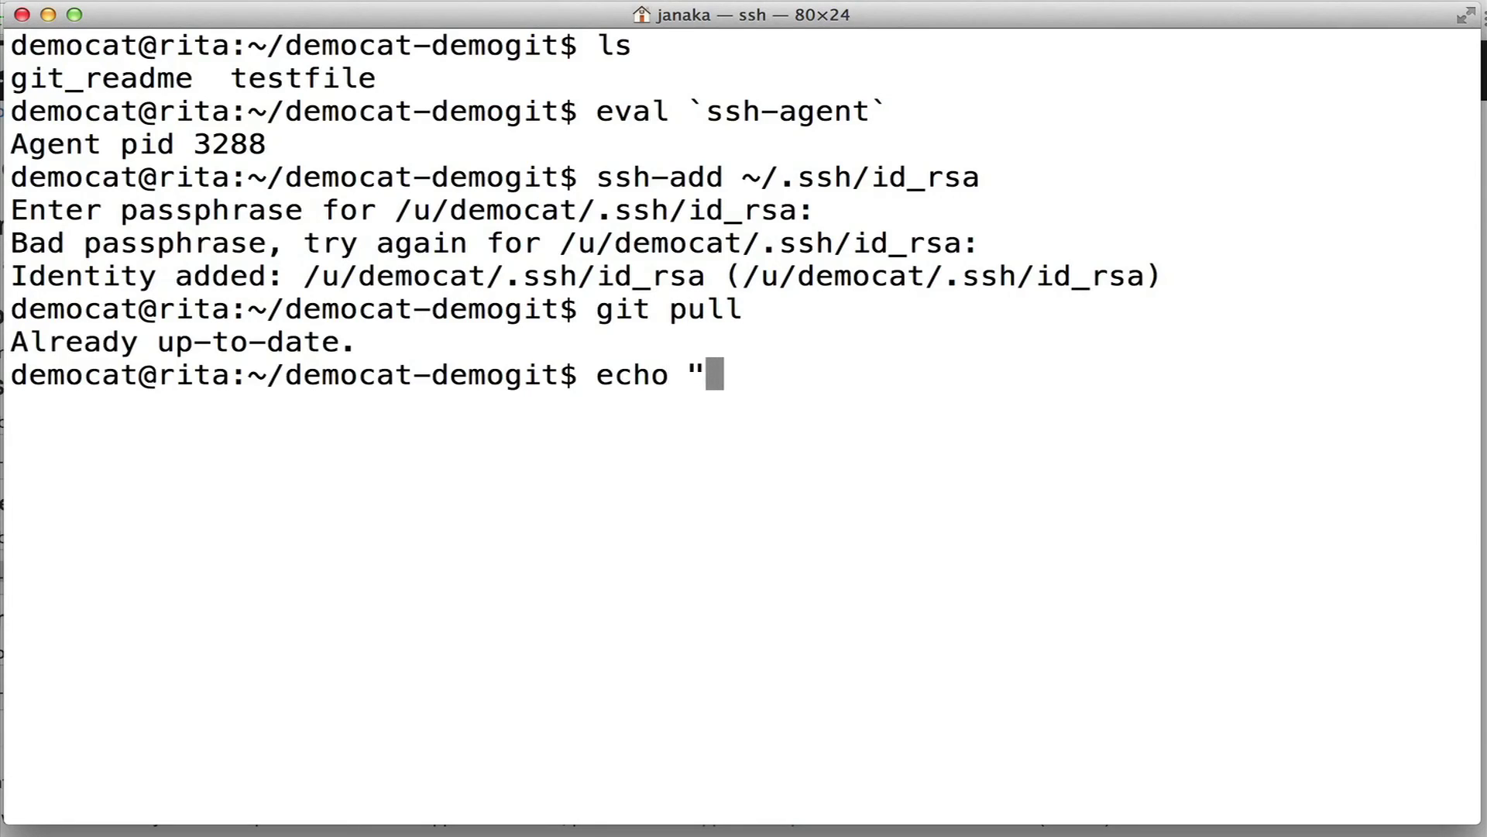
text(exam)
key(BackSpace)
key(BackSpace)
text(xampl)
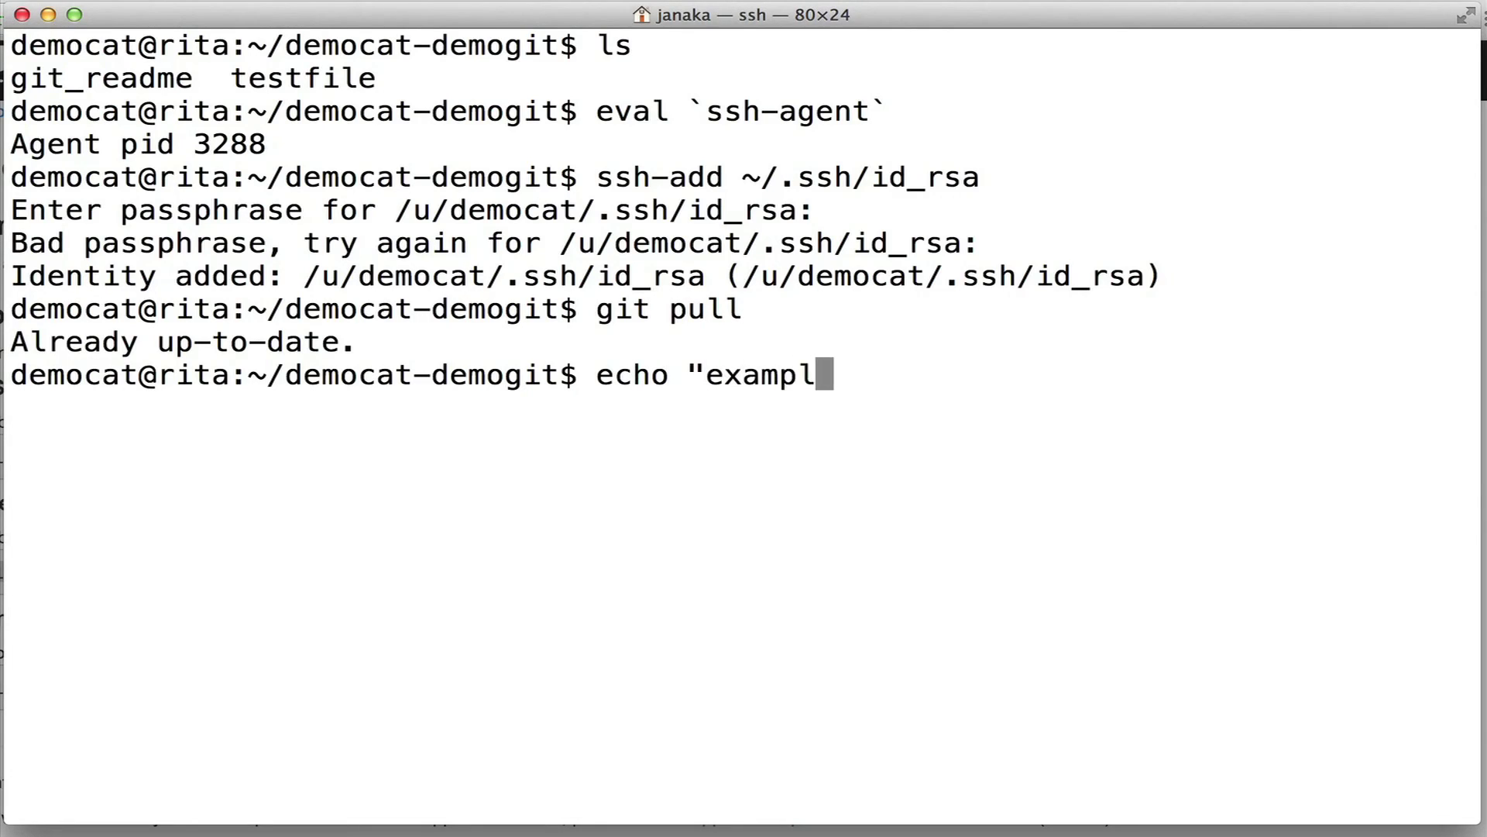
text(e data 3)
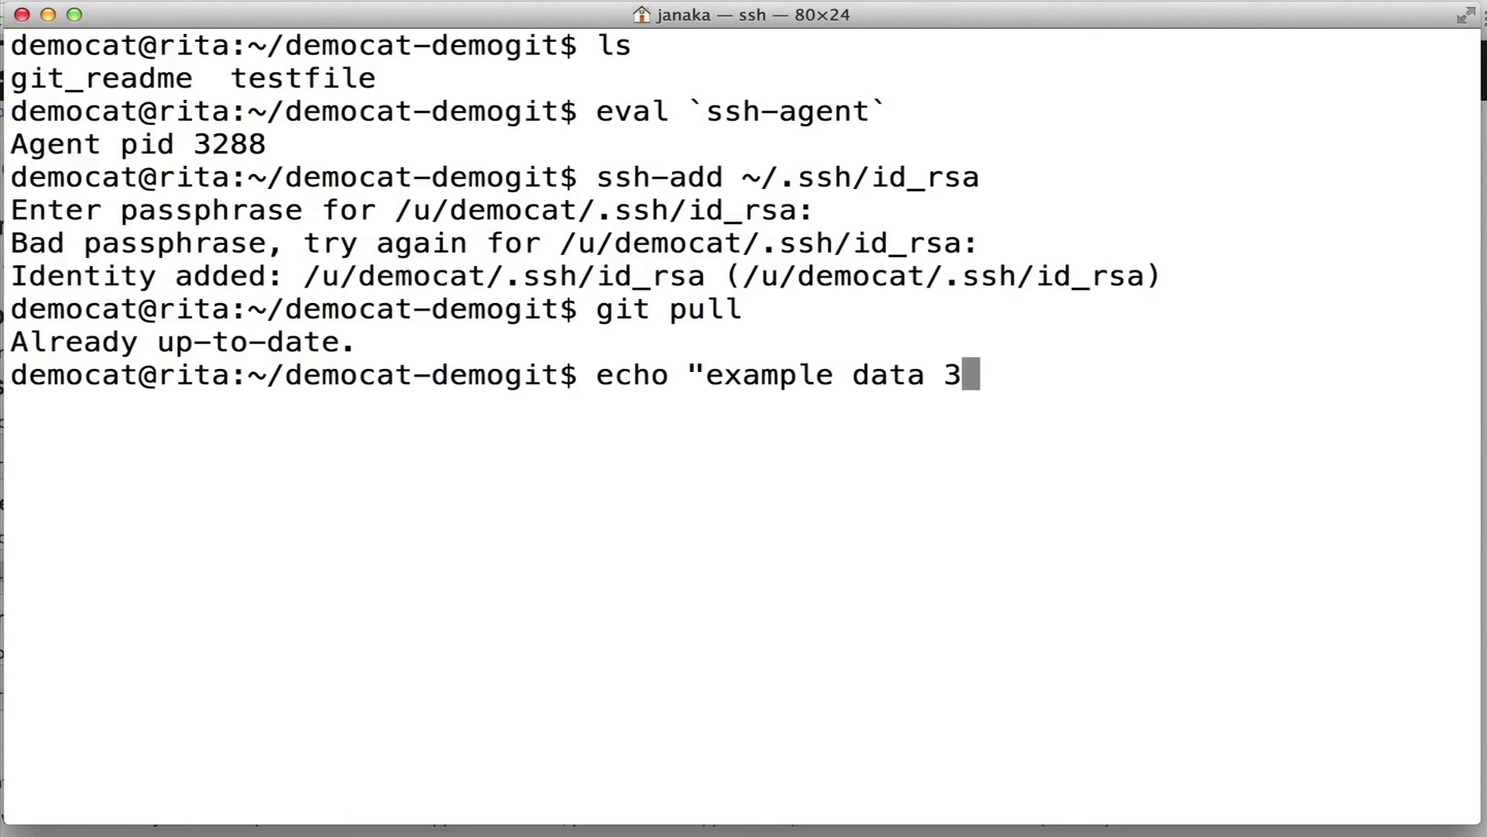
text(:)
key(BackSpace)
text(" > testfile3)
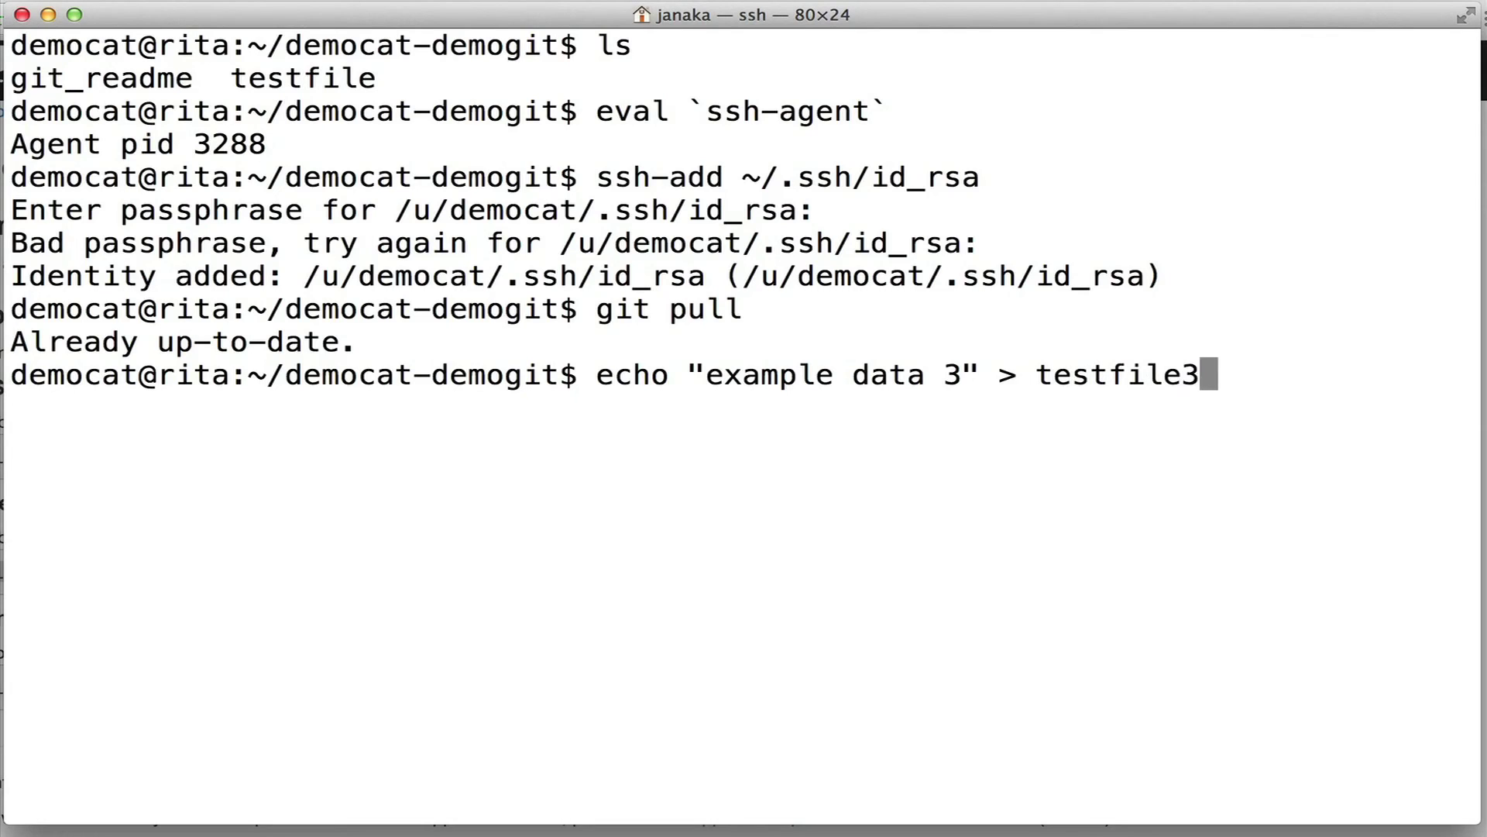
key(Return)
Stage testfile3 and commit it with the message 'Add a new file' in vim.
text(git add a)
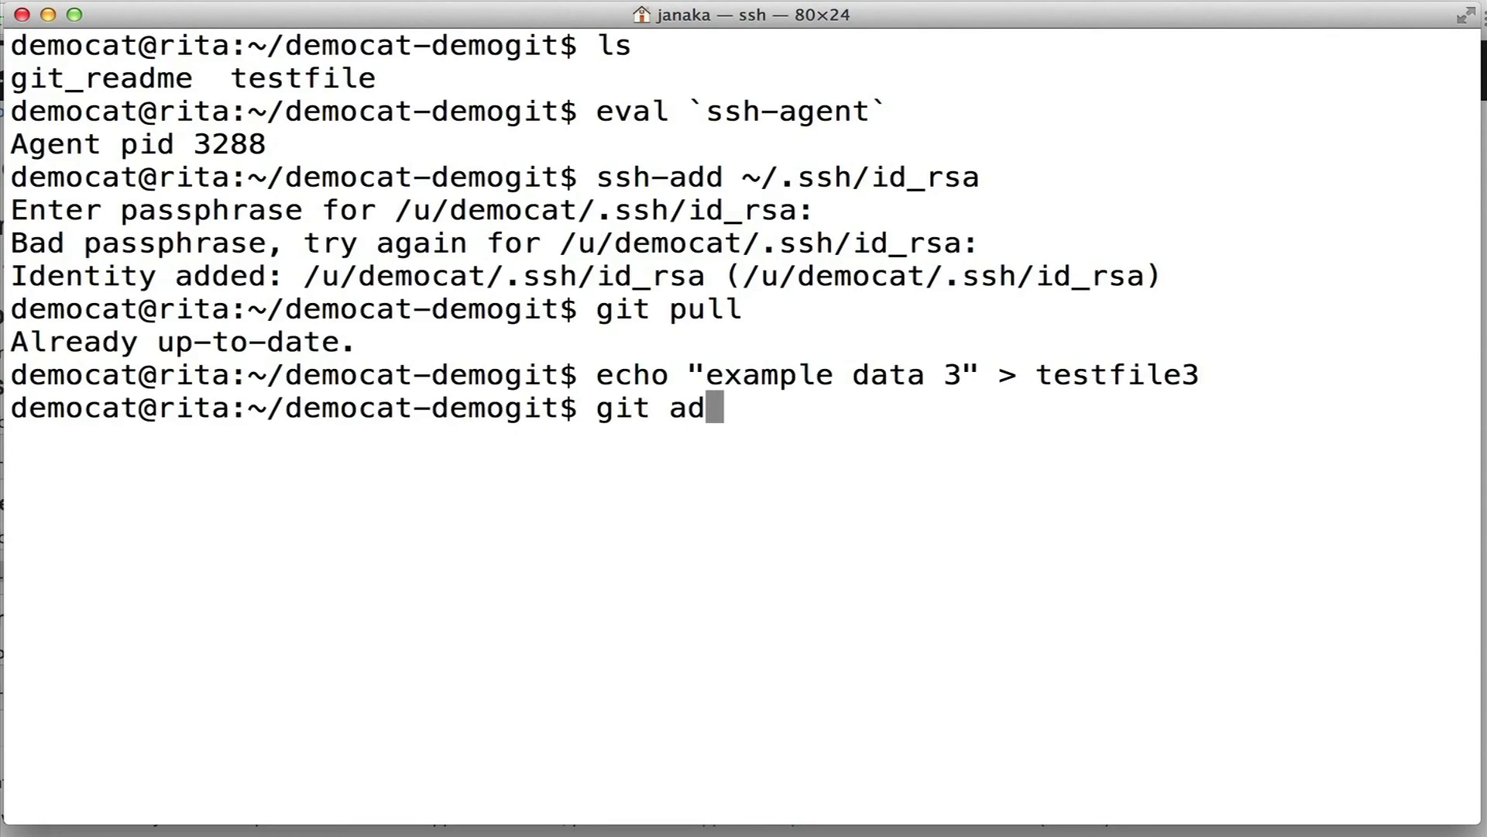
key(BackSpace)
text(testfile3)
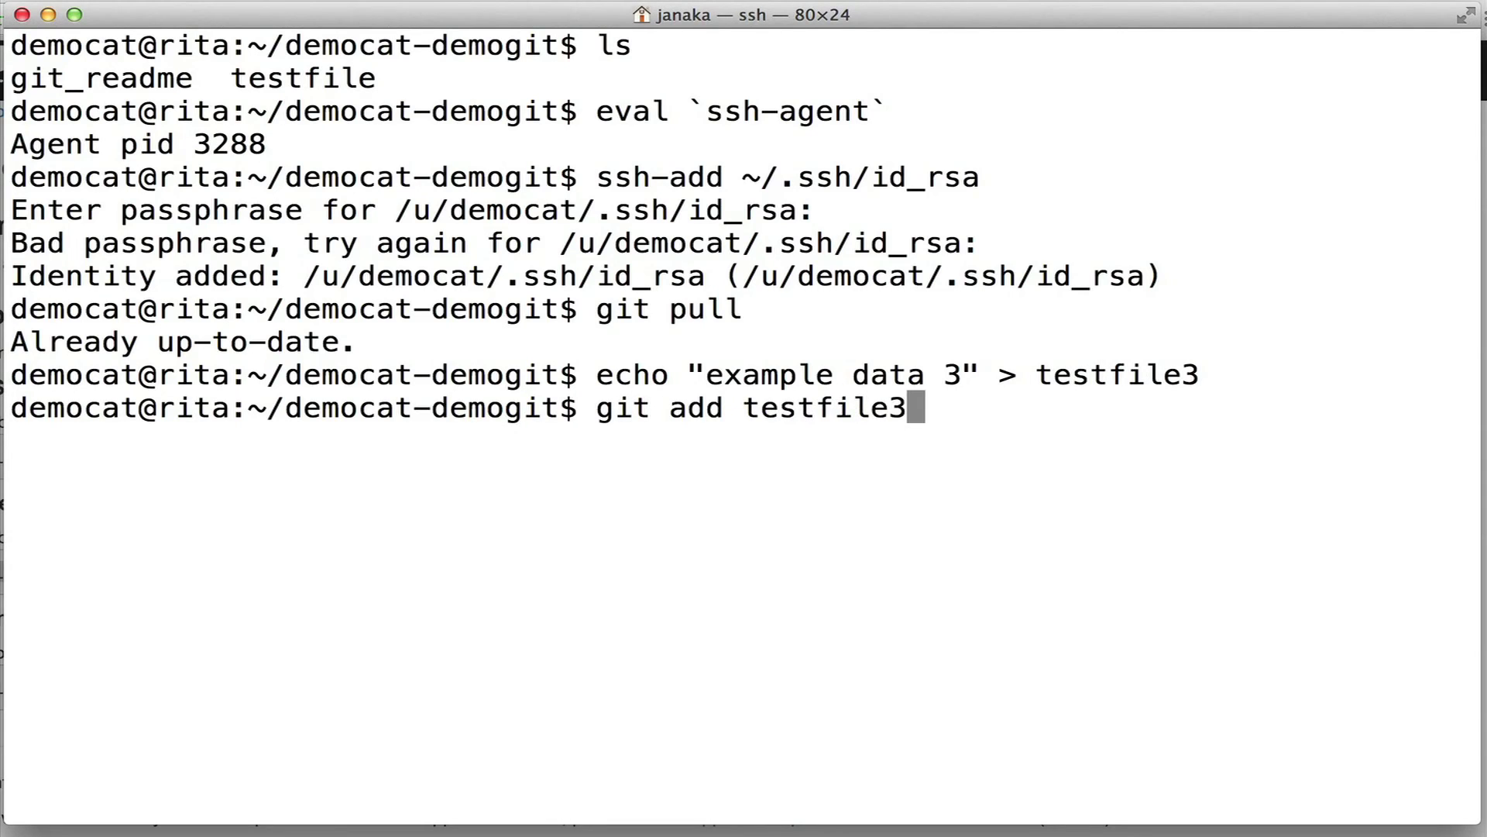
key(Return)
text(git commit)
key(Return)
text(iAdd a new file)
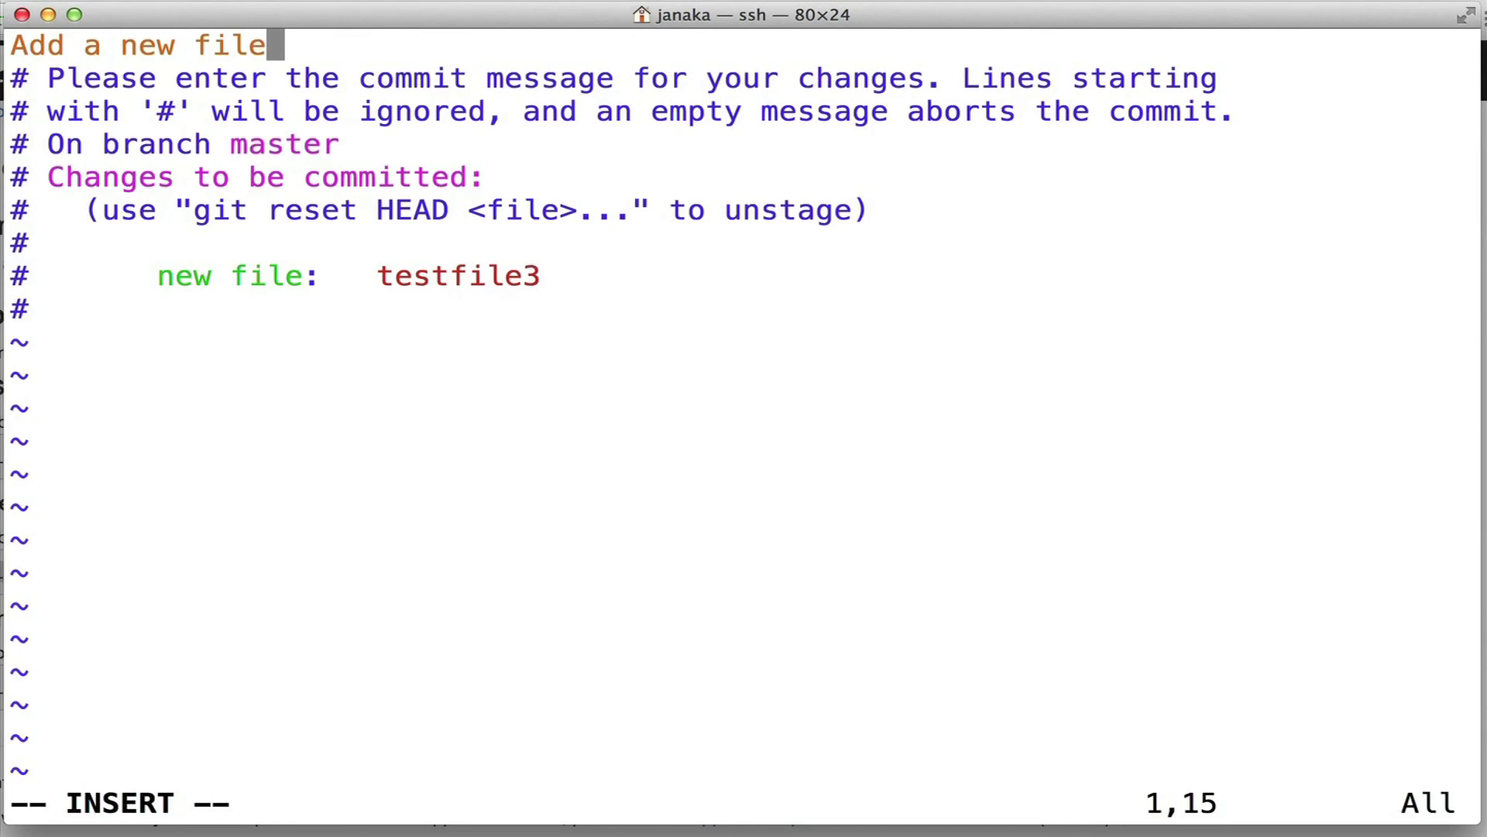
key(Escape)
text(:wq)
key(Return)
Push the commit to the democat-demogit remote with git push and clear the screen.
text(git push)
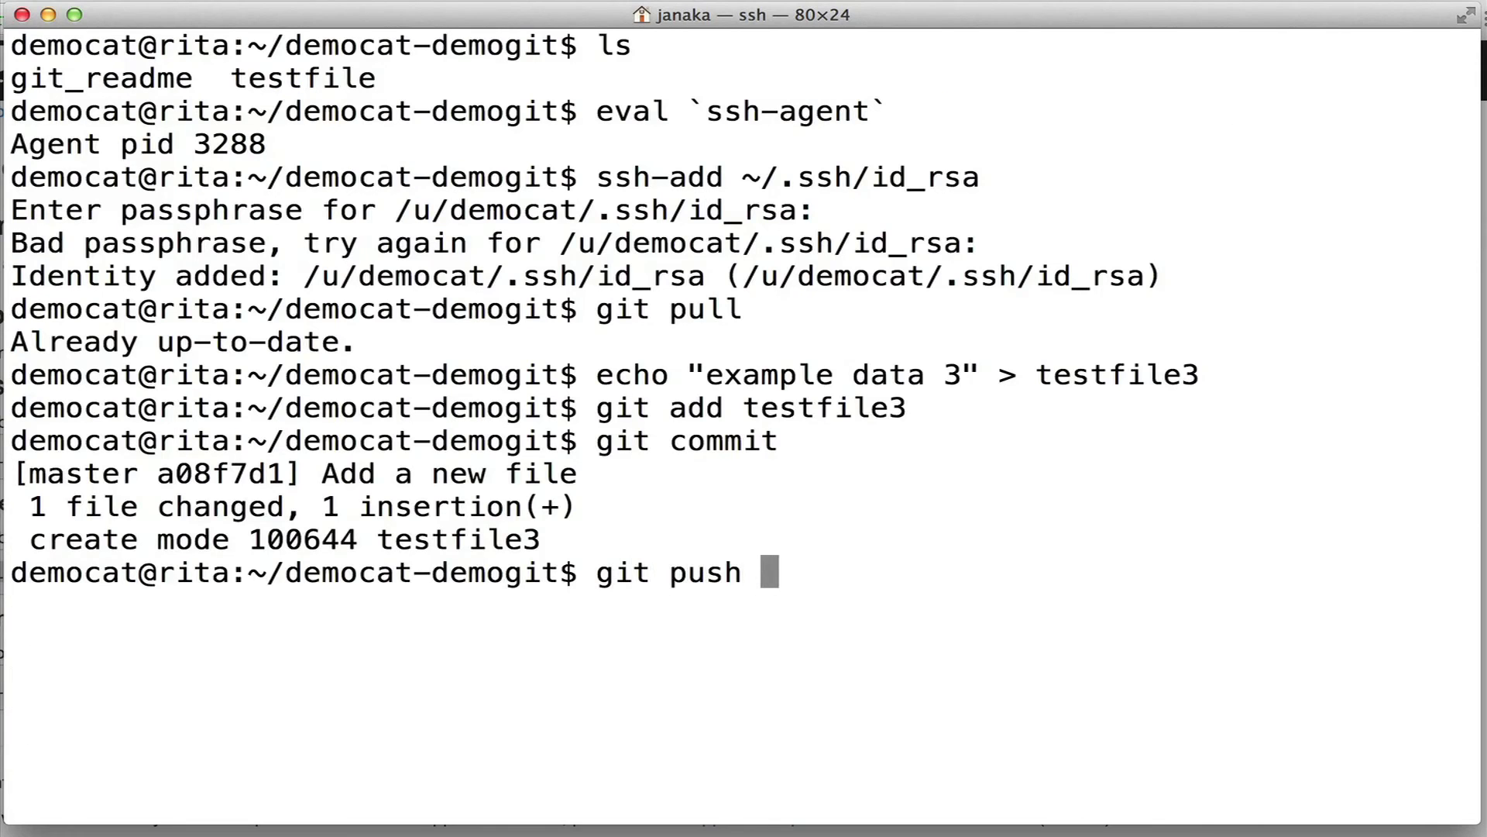
key(Return)
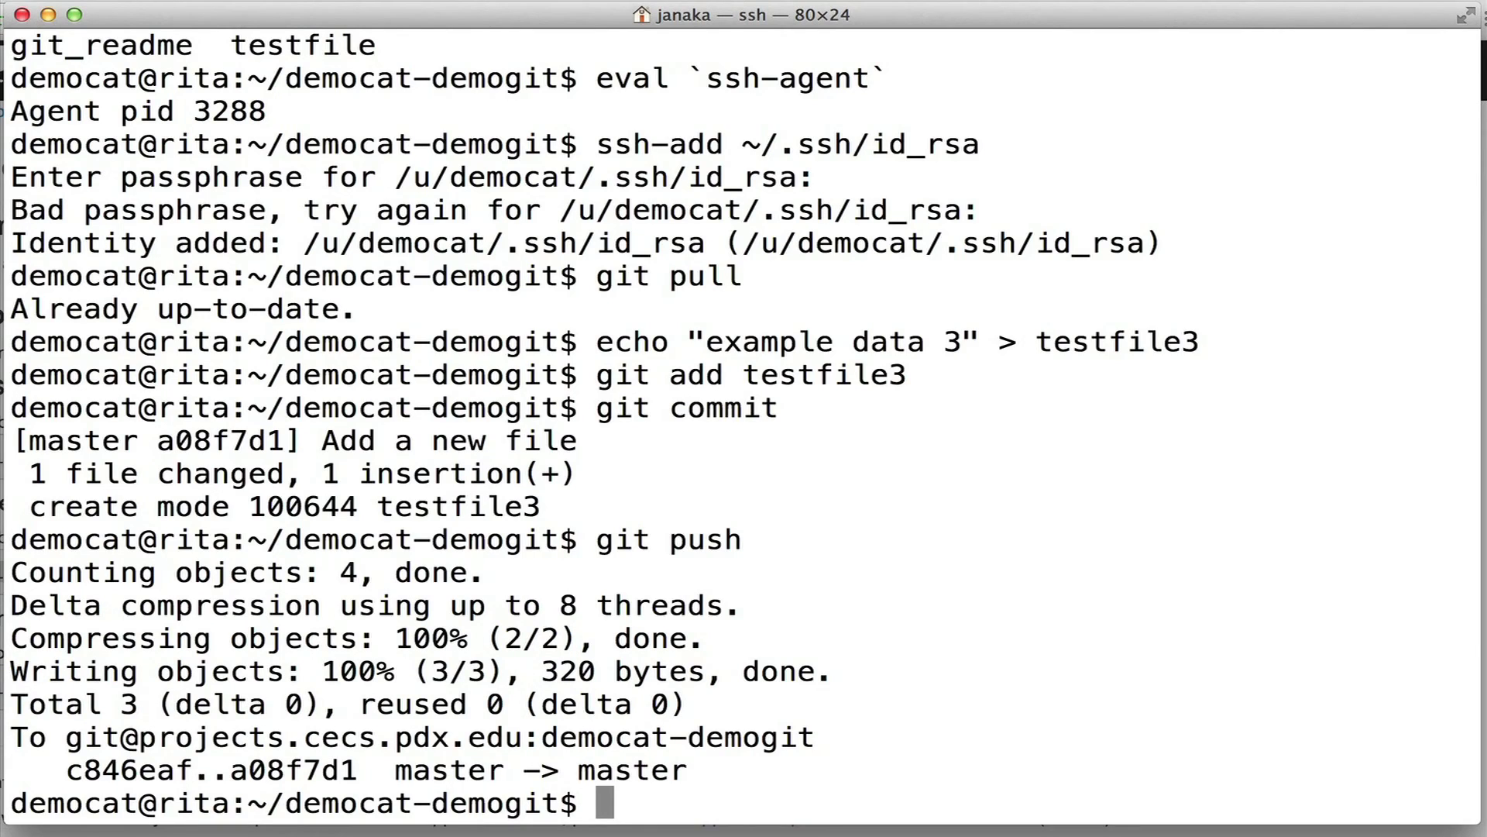
key(ctrl+l)
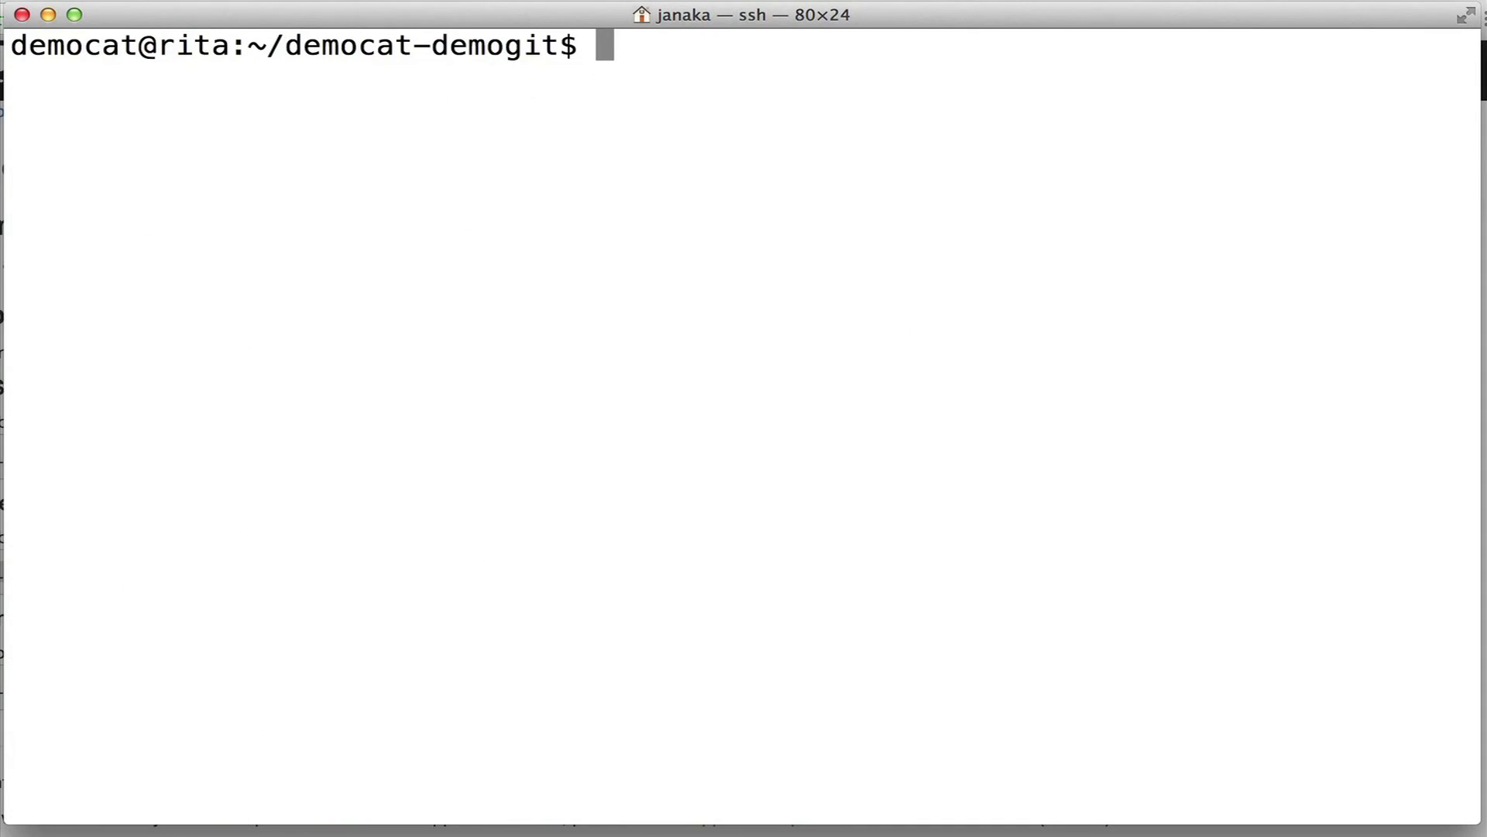
text(cd)
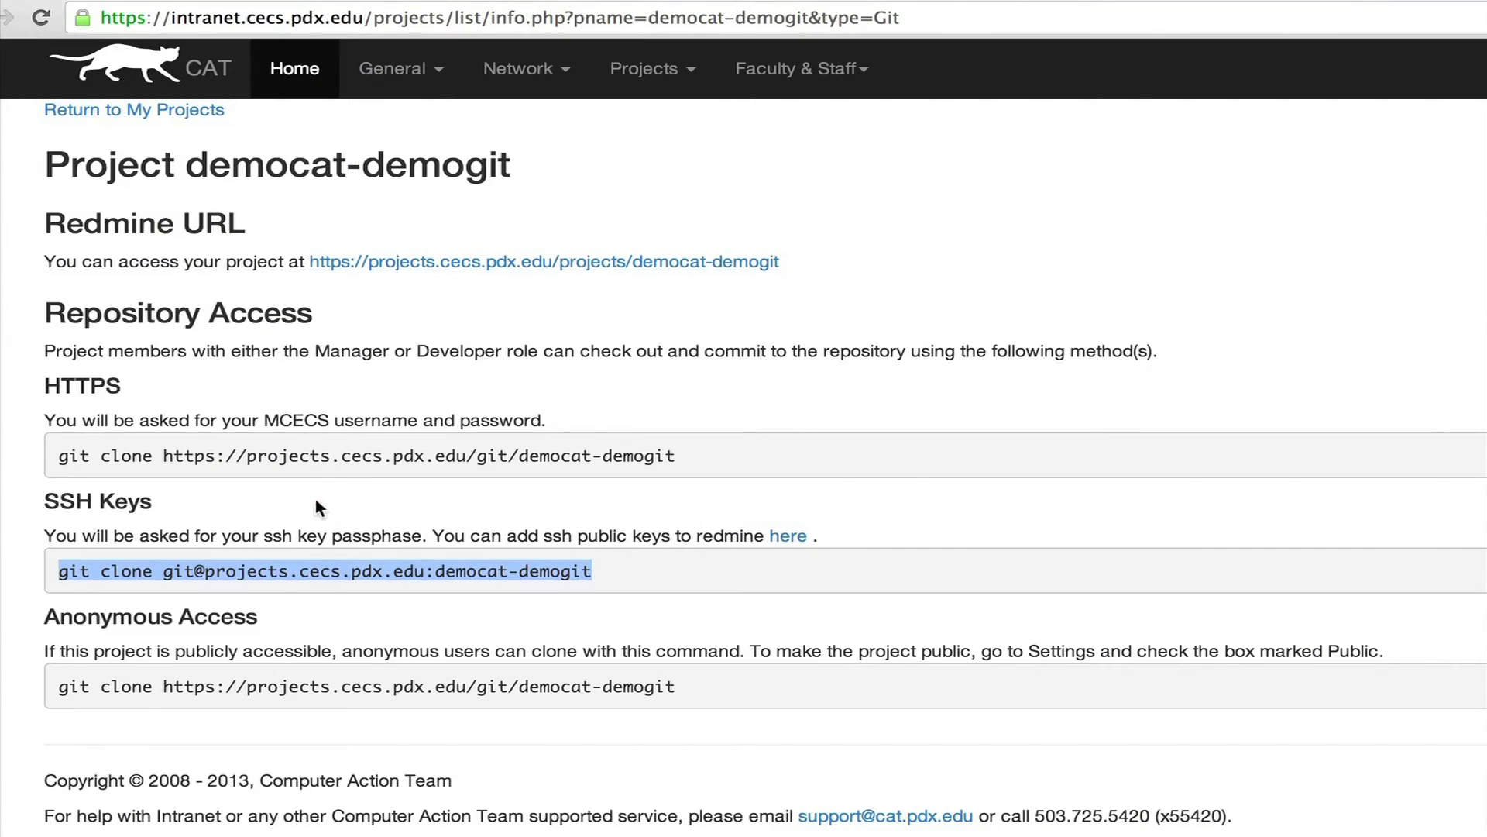
click(329, 641)
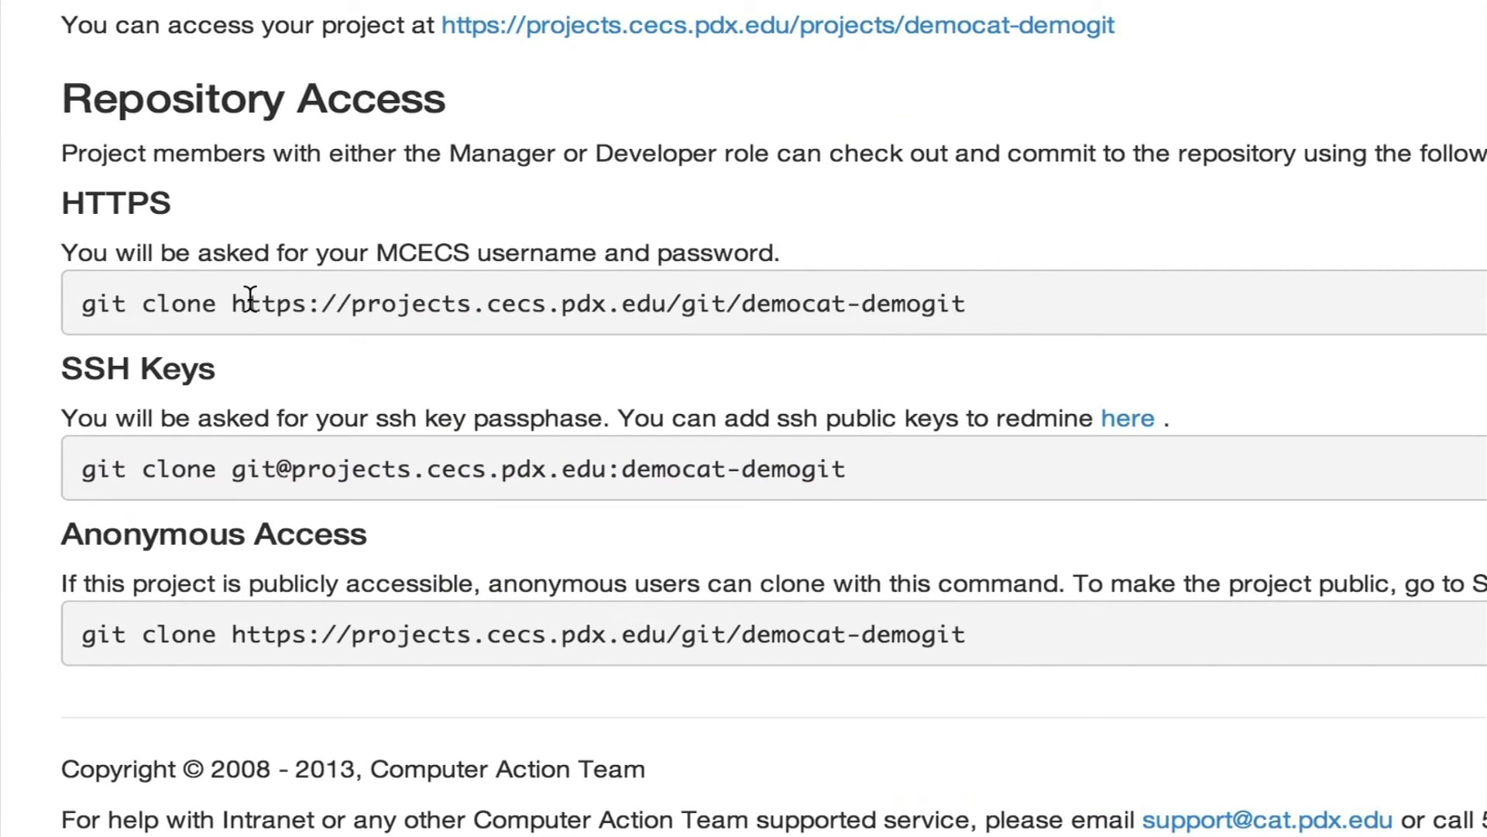
drag(233, 304, 993, 314)
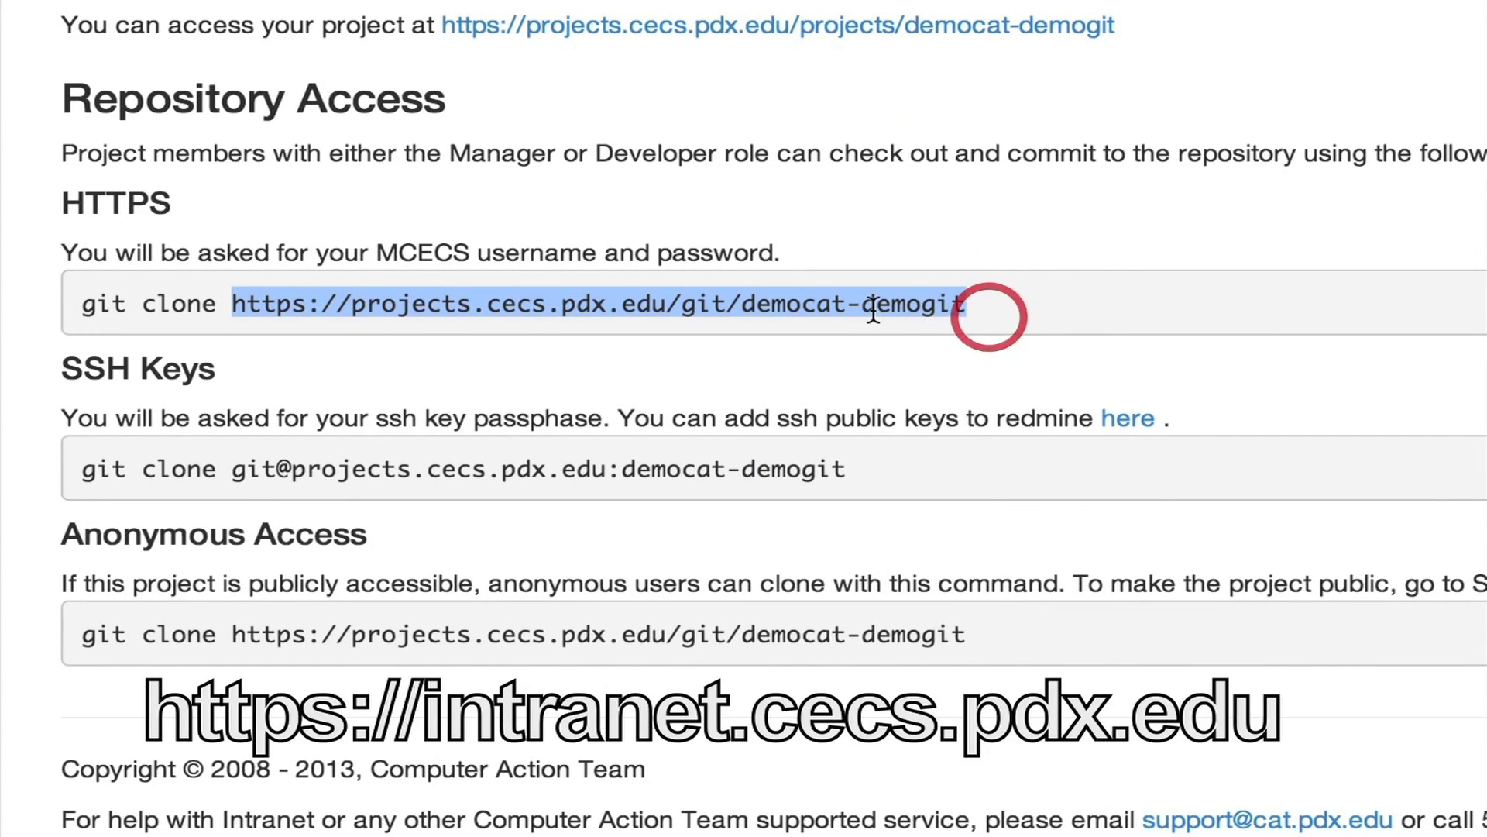
right_click(874, 305)
click(965, 324)
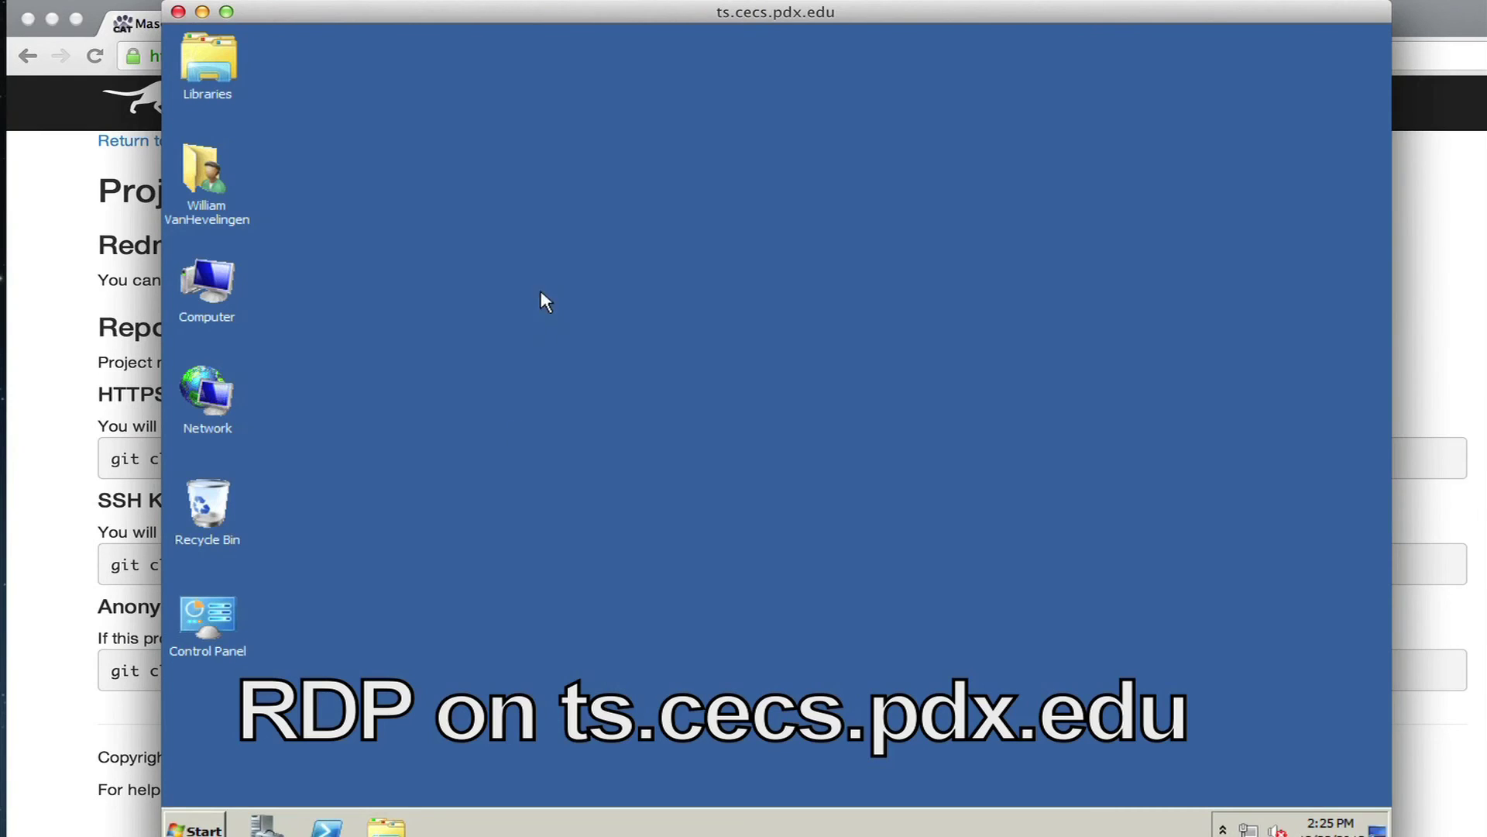
Git Clone the pasted HTTPS URL to the Desktop with Load Putty Key unchecked.
right_click(560, 234)
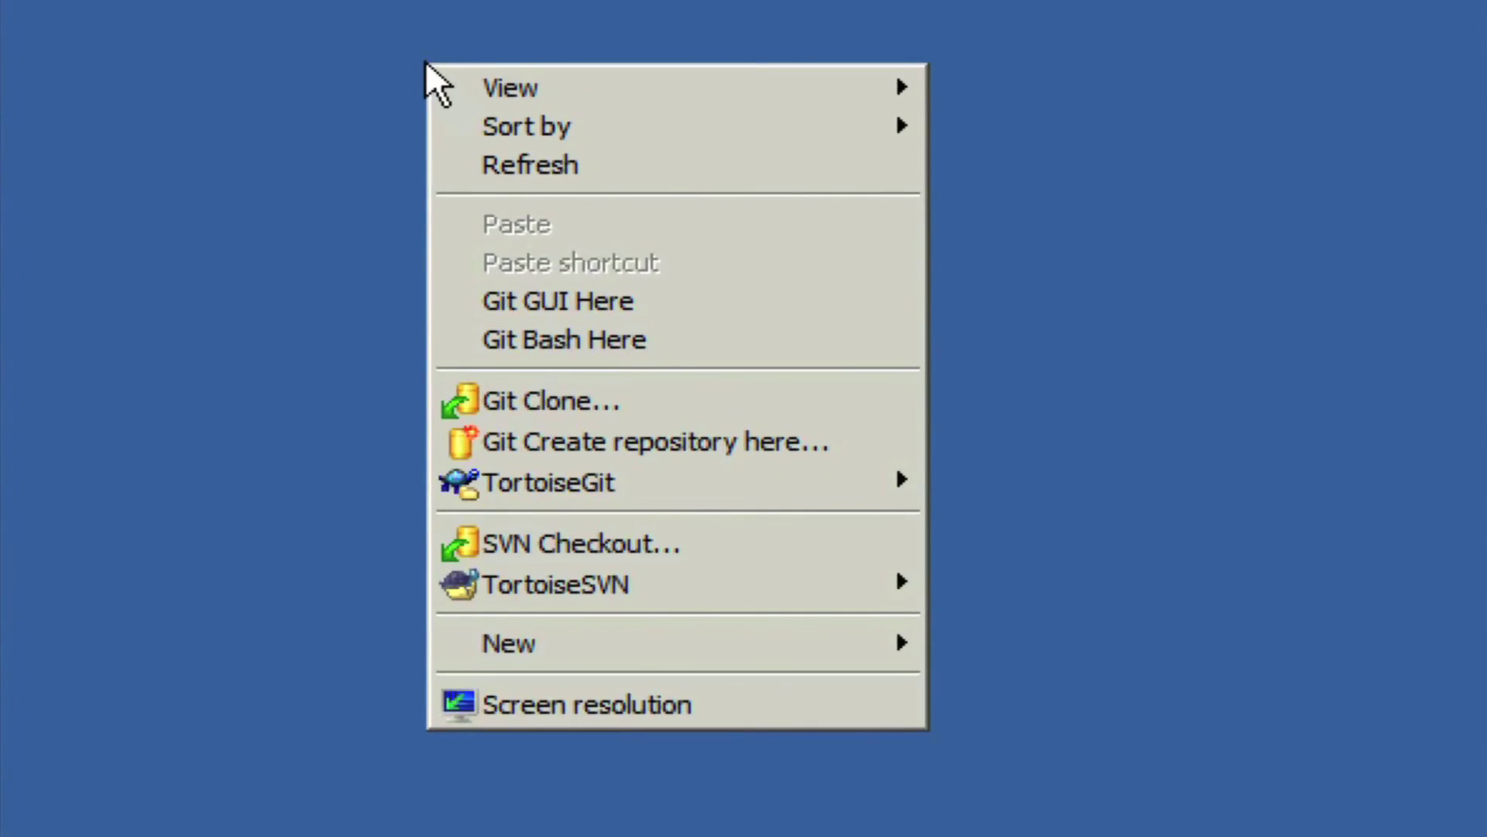
click(677, 397)
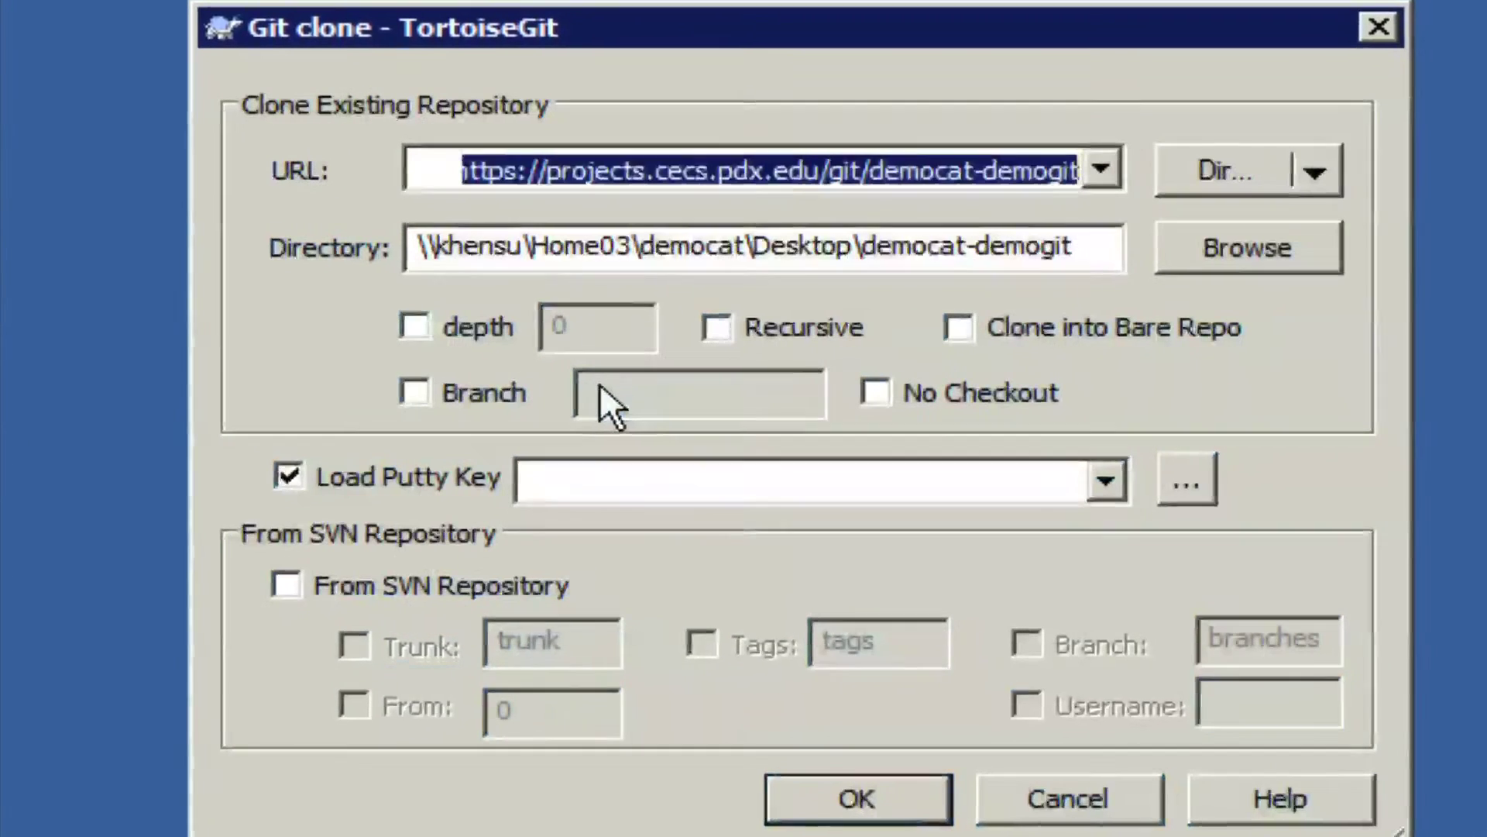
key(BackSpace)
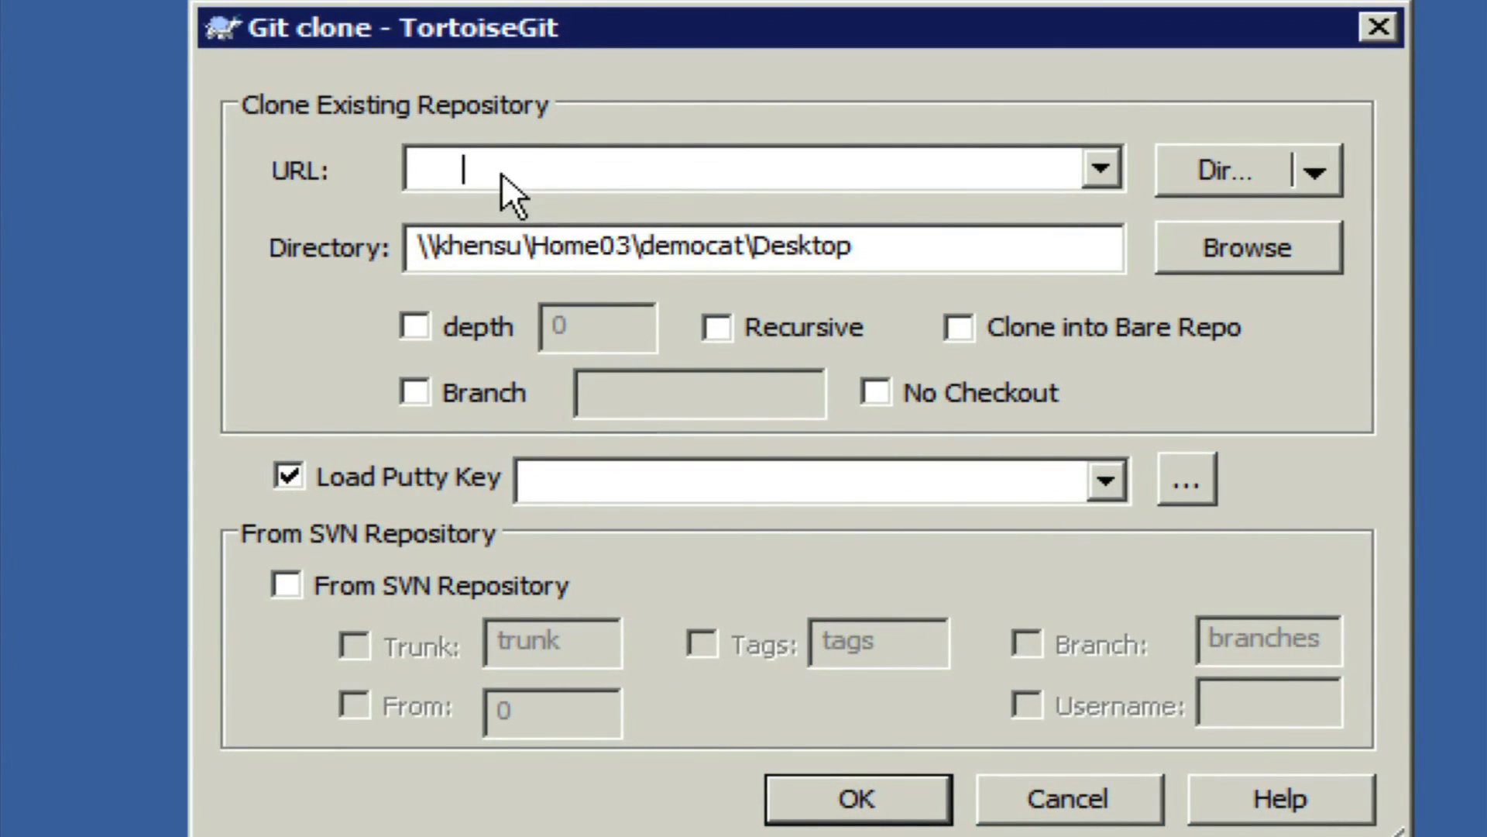
right_click(481, 168)
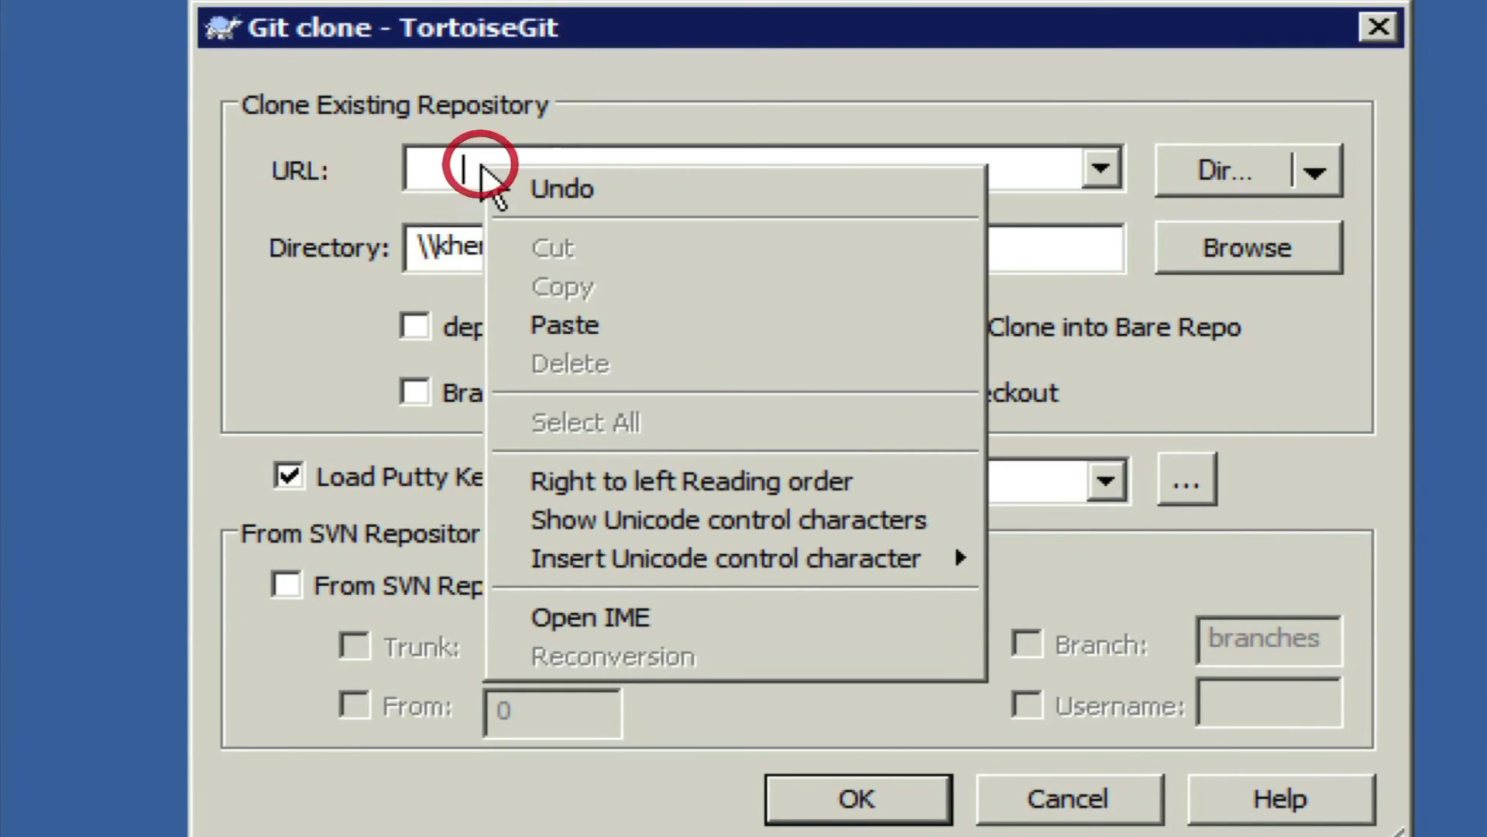
click(587, 324)
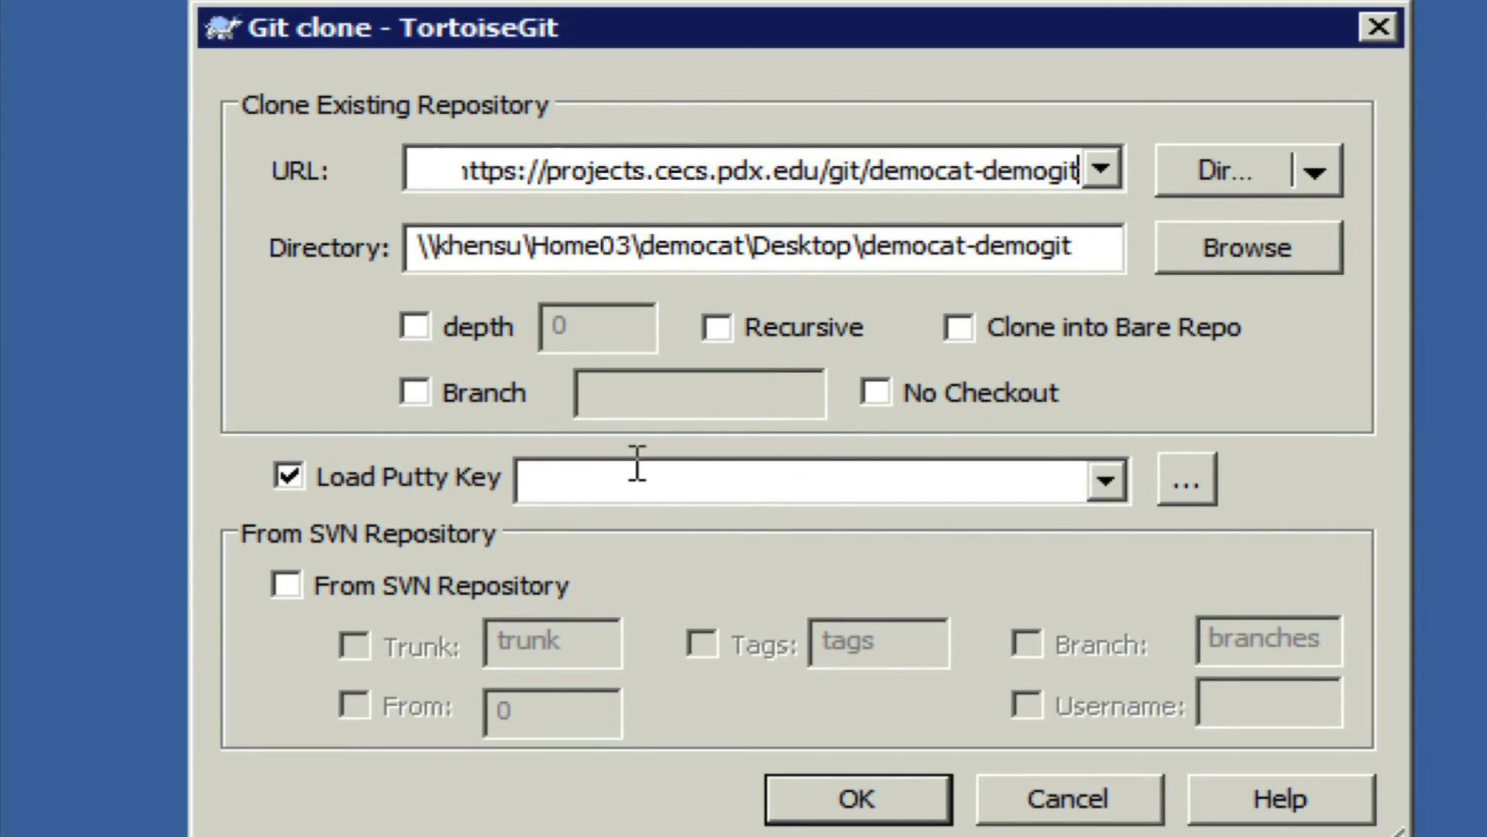
click(290, 476)
click(859, 784)
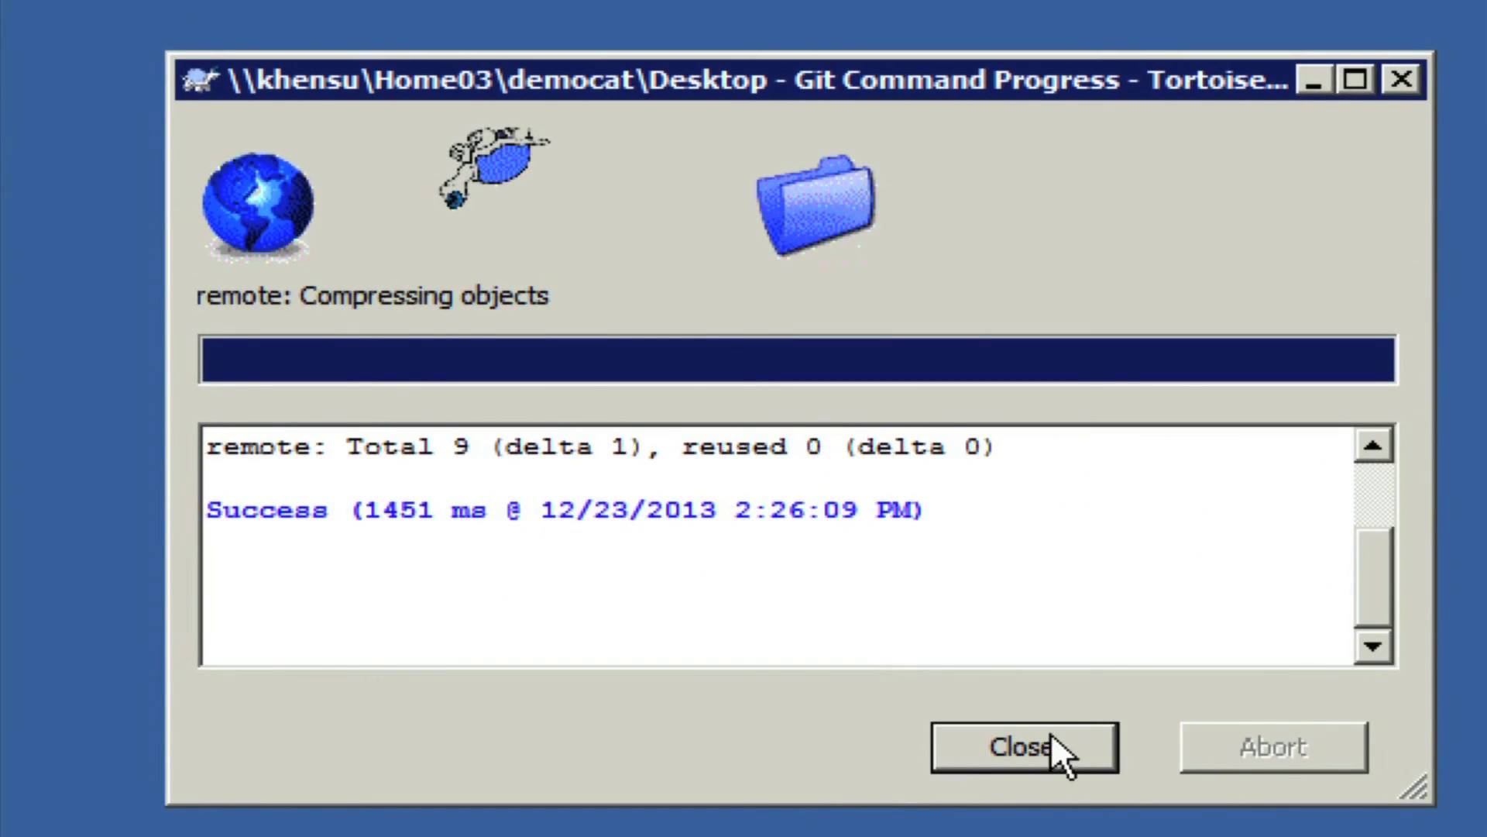
click(1034, 747)
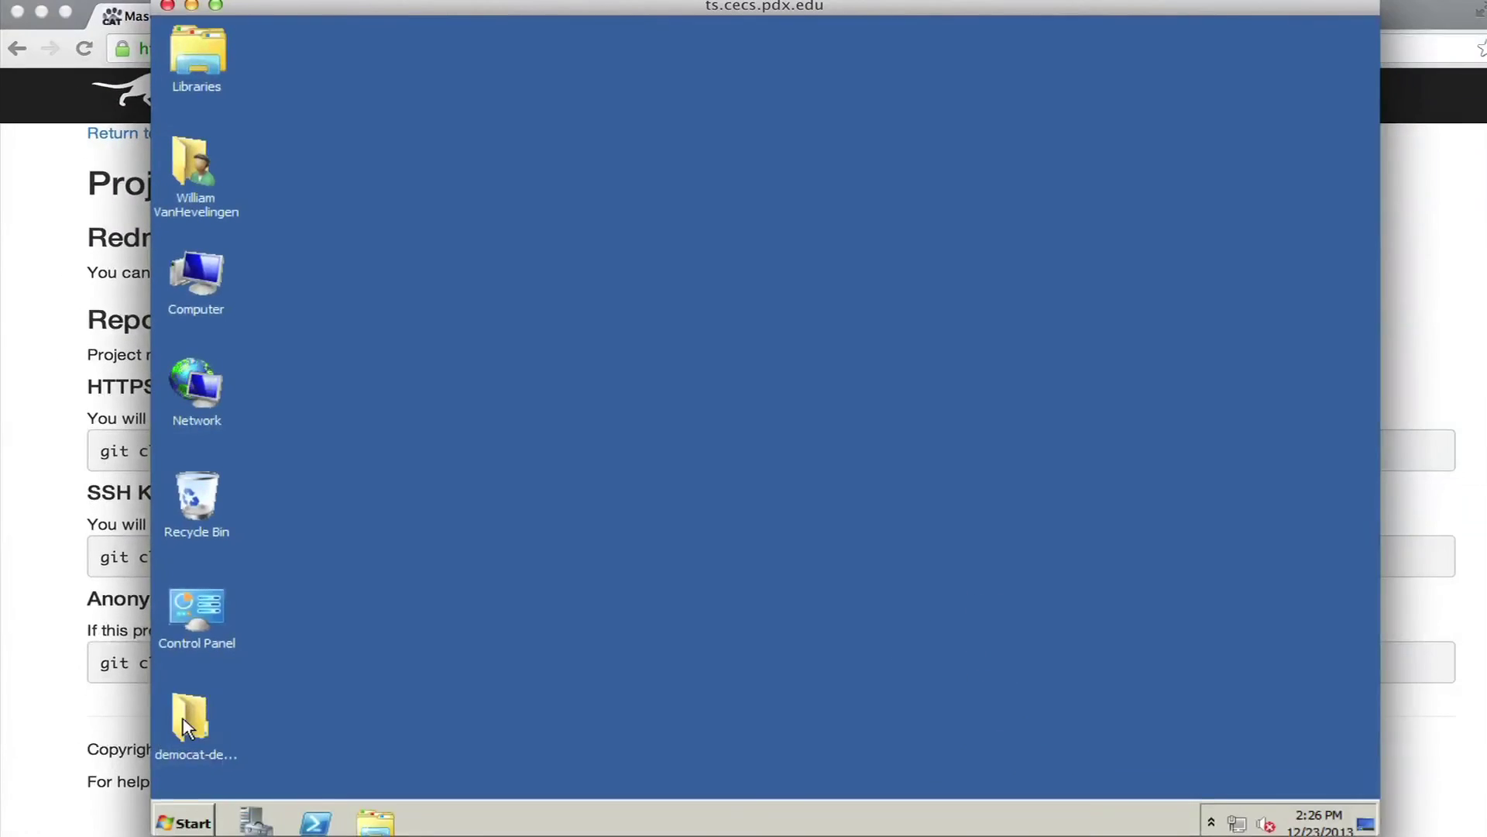
Open the cloned democat-demogit folder, check its TortoiseGit menu, then show the New submenu.
double_click(188, 728)
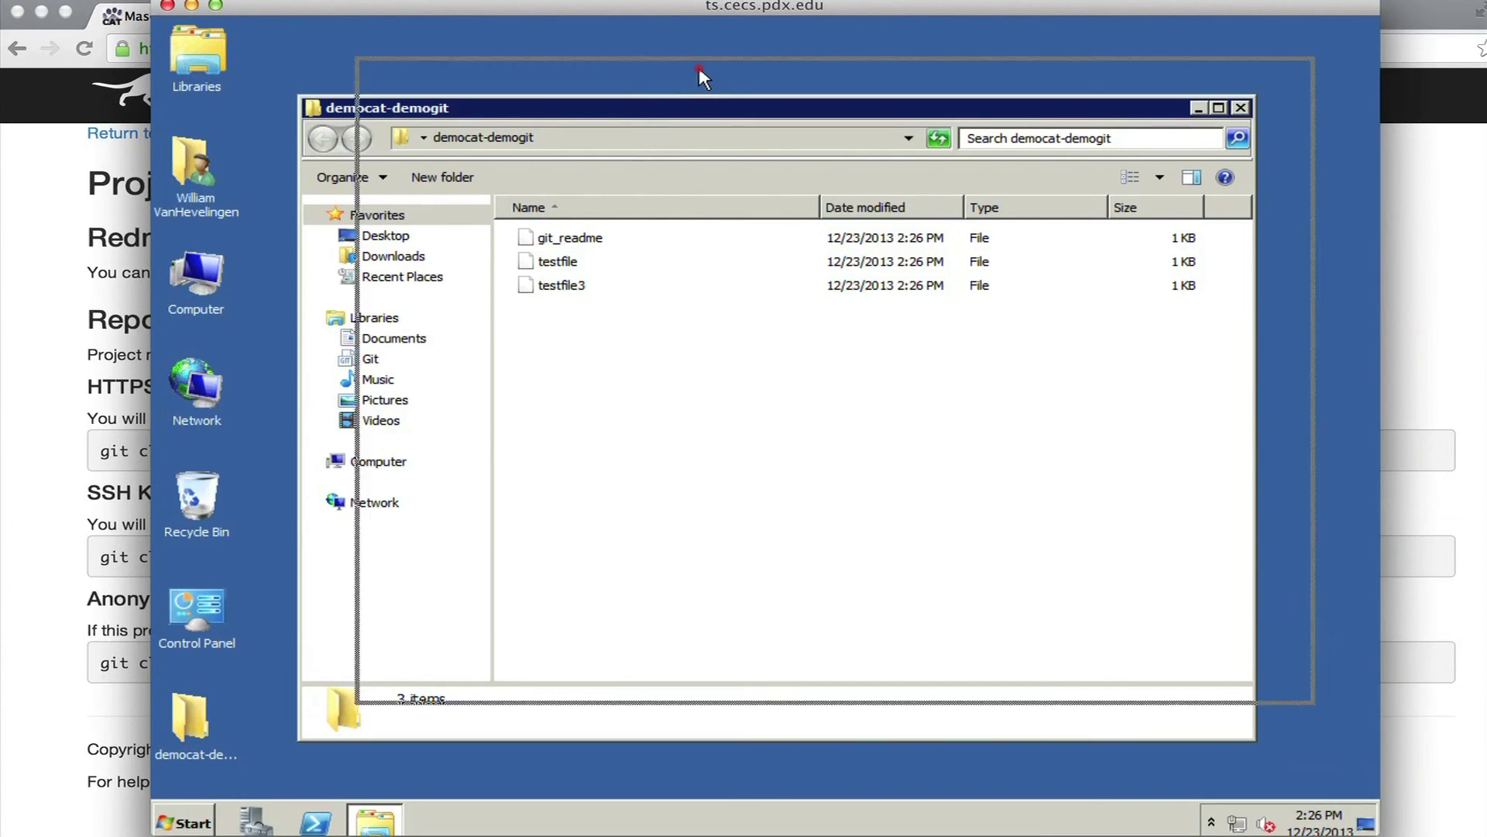
drag(641, 116, 708, 81)
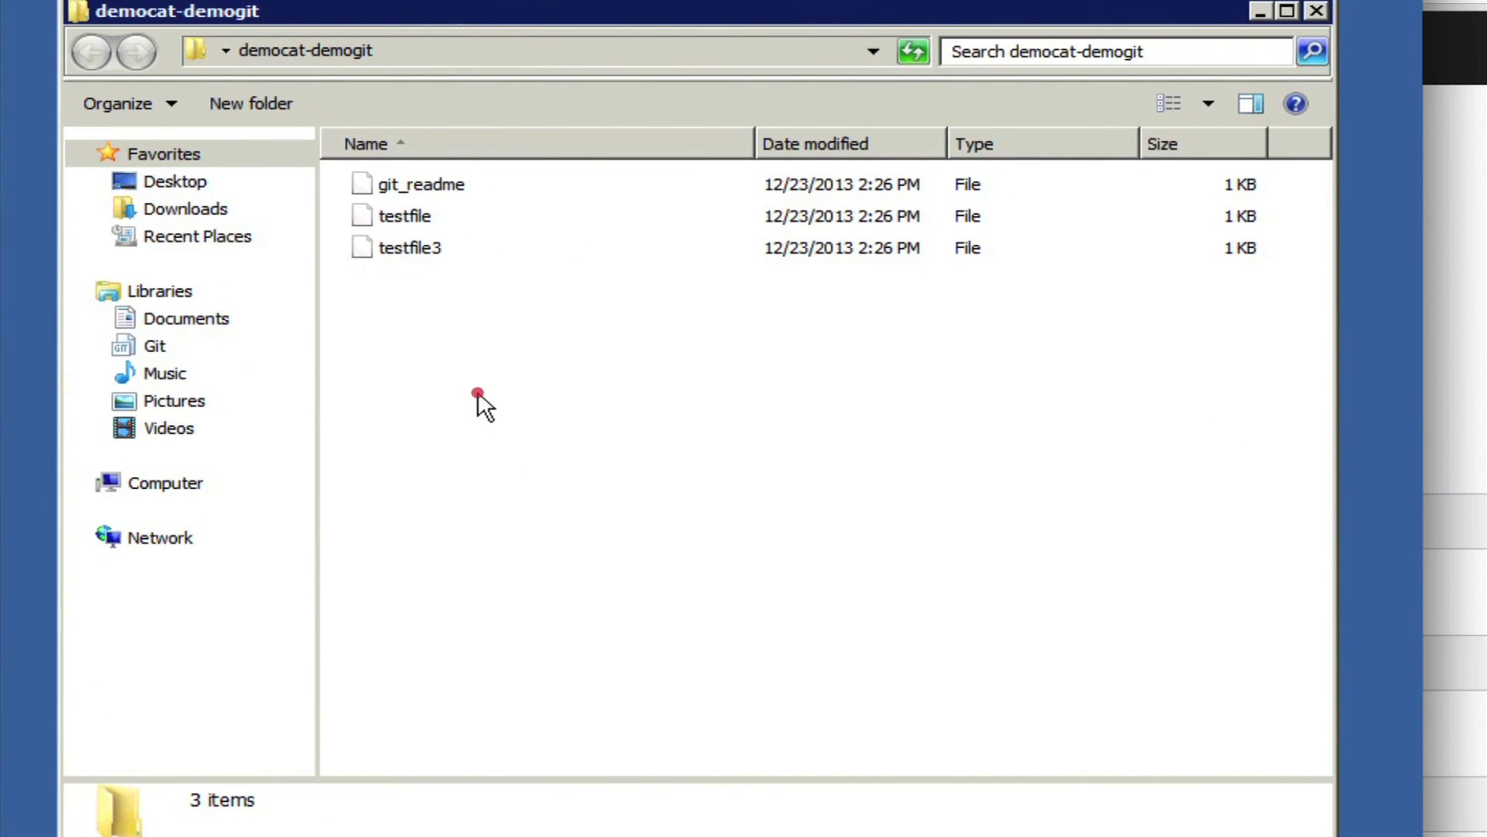
right_click(479, 393)
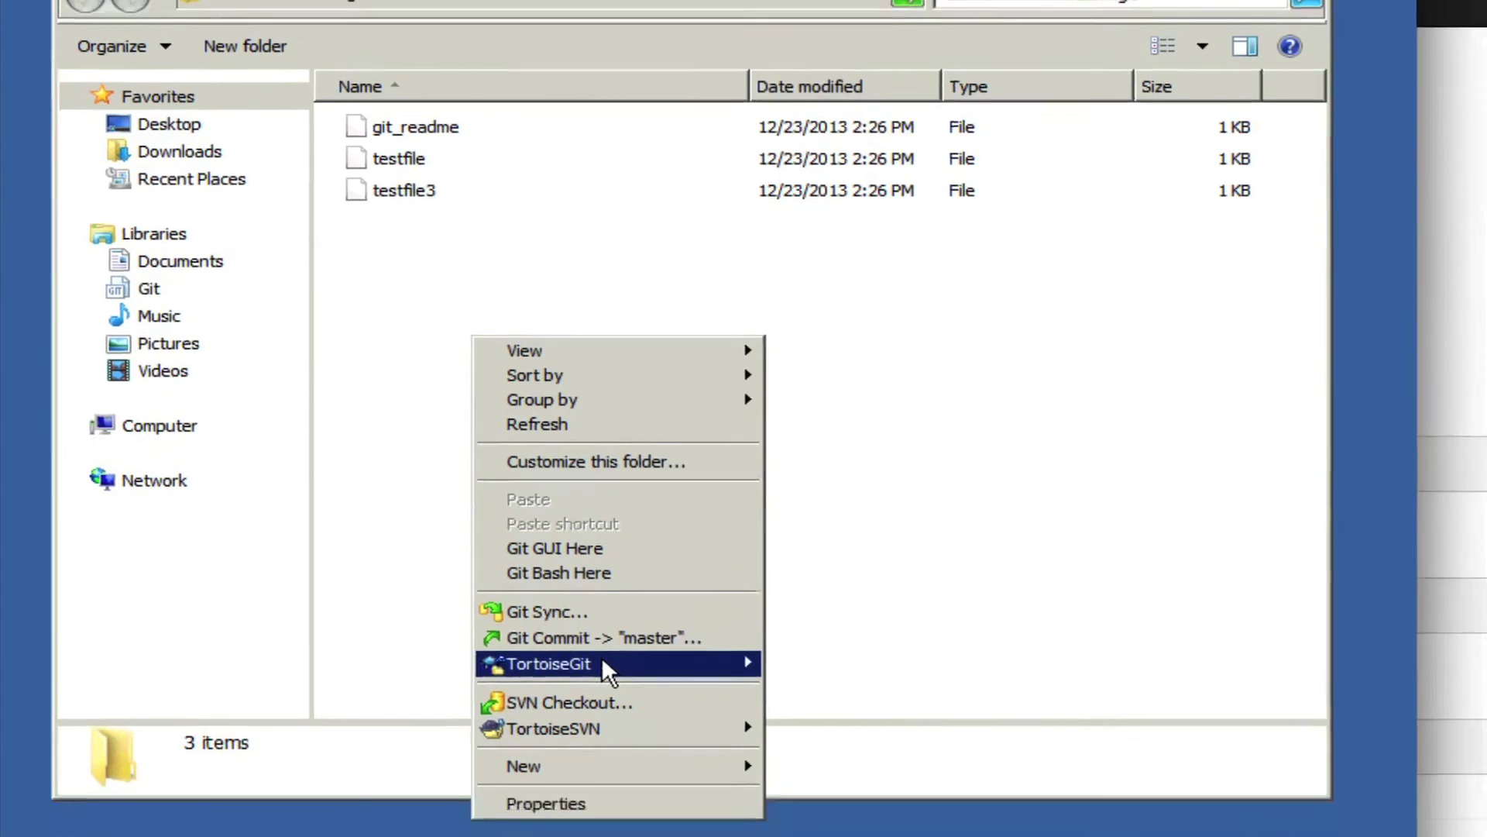
mouse_move(612, 723)
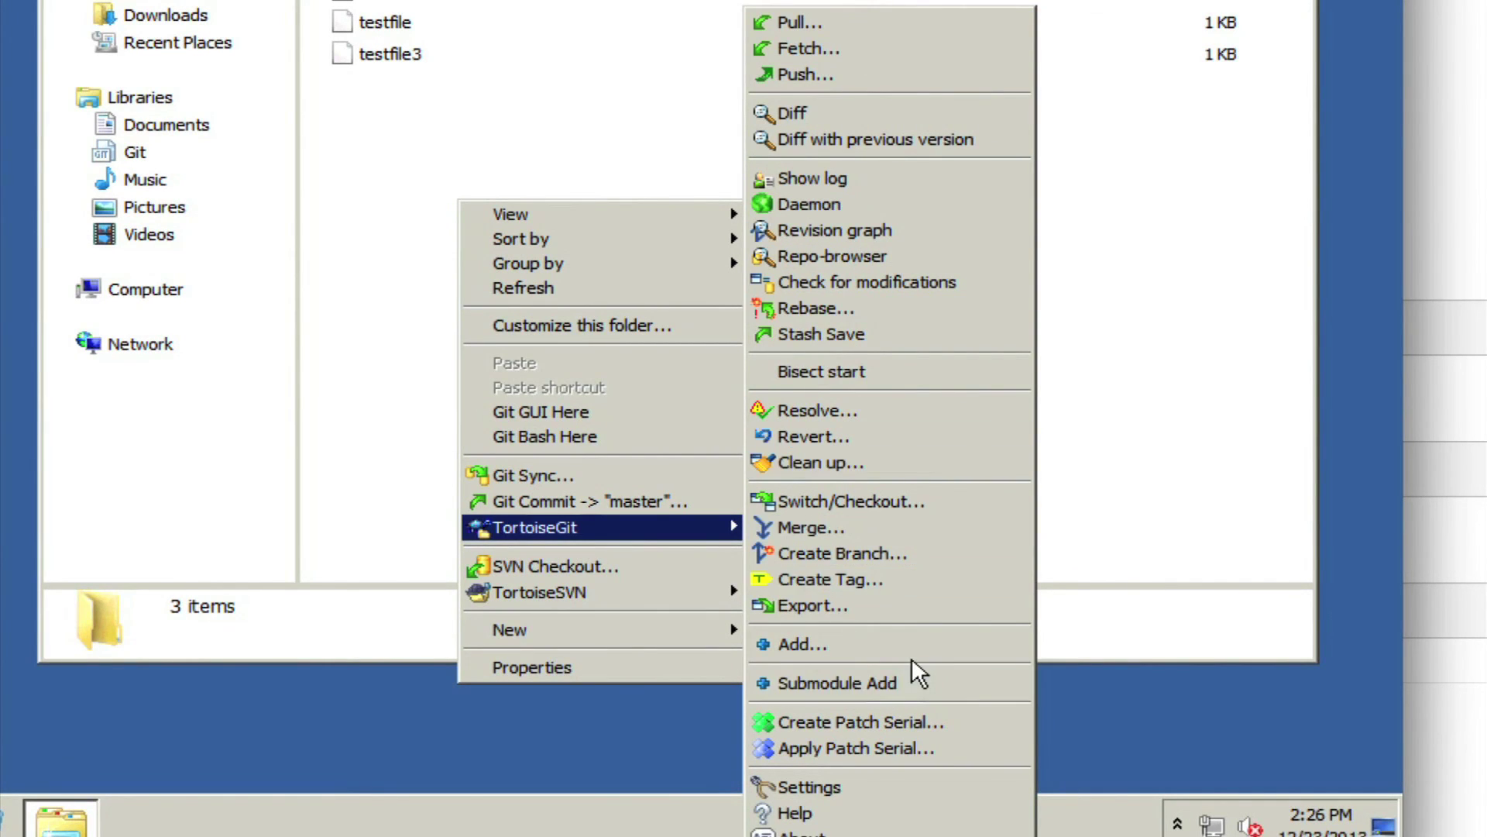
click(383, 154)
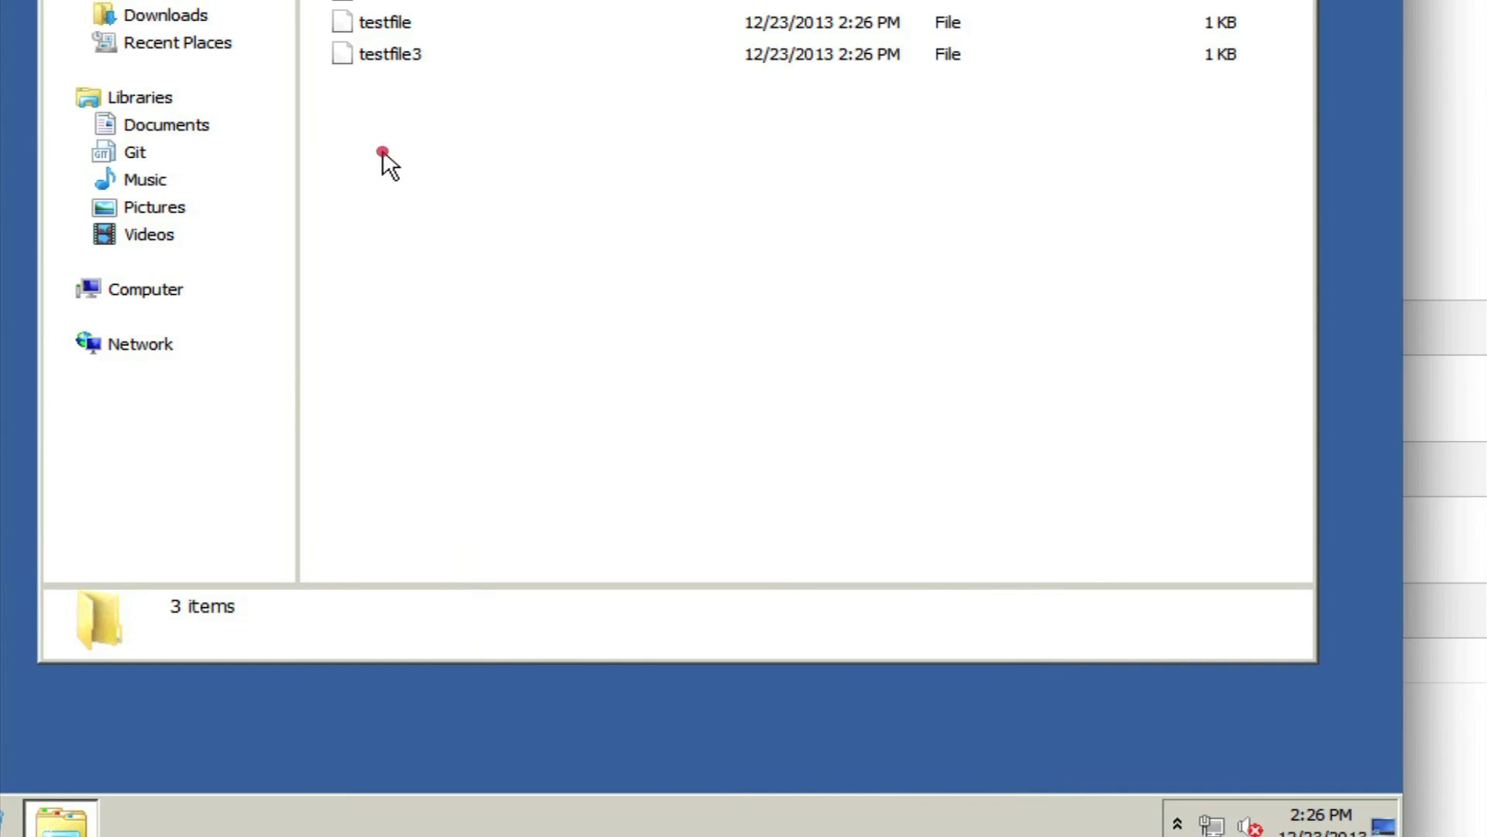
right_click(385, 157)
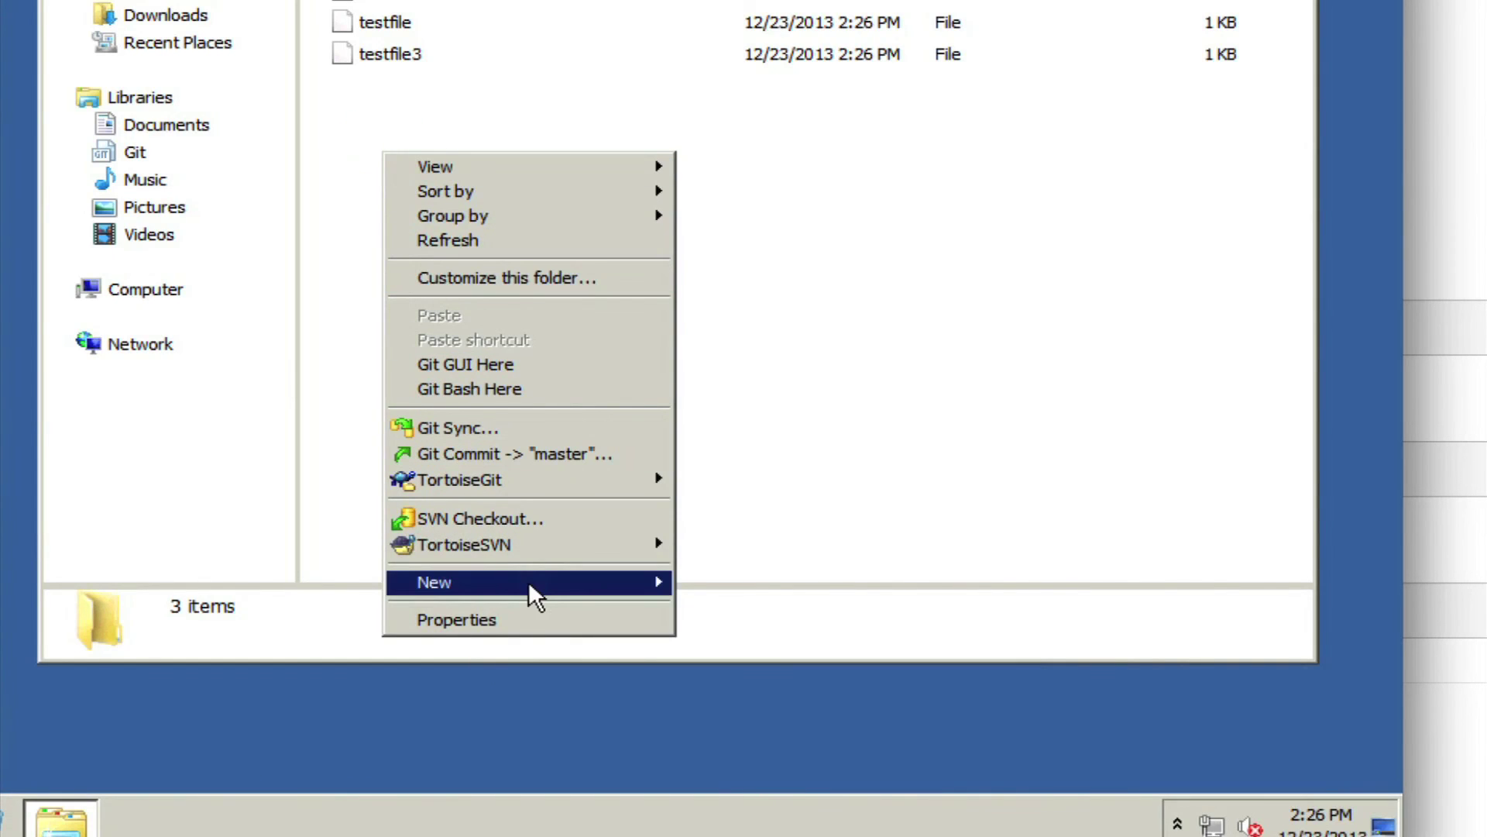
mouse_move(540, 597)
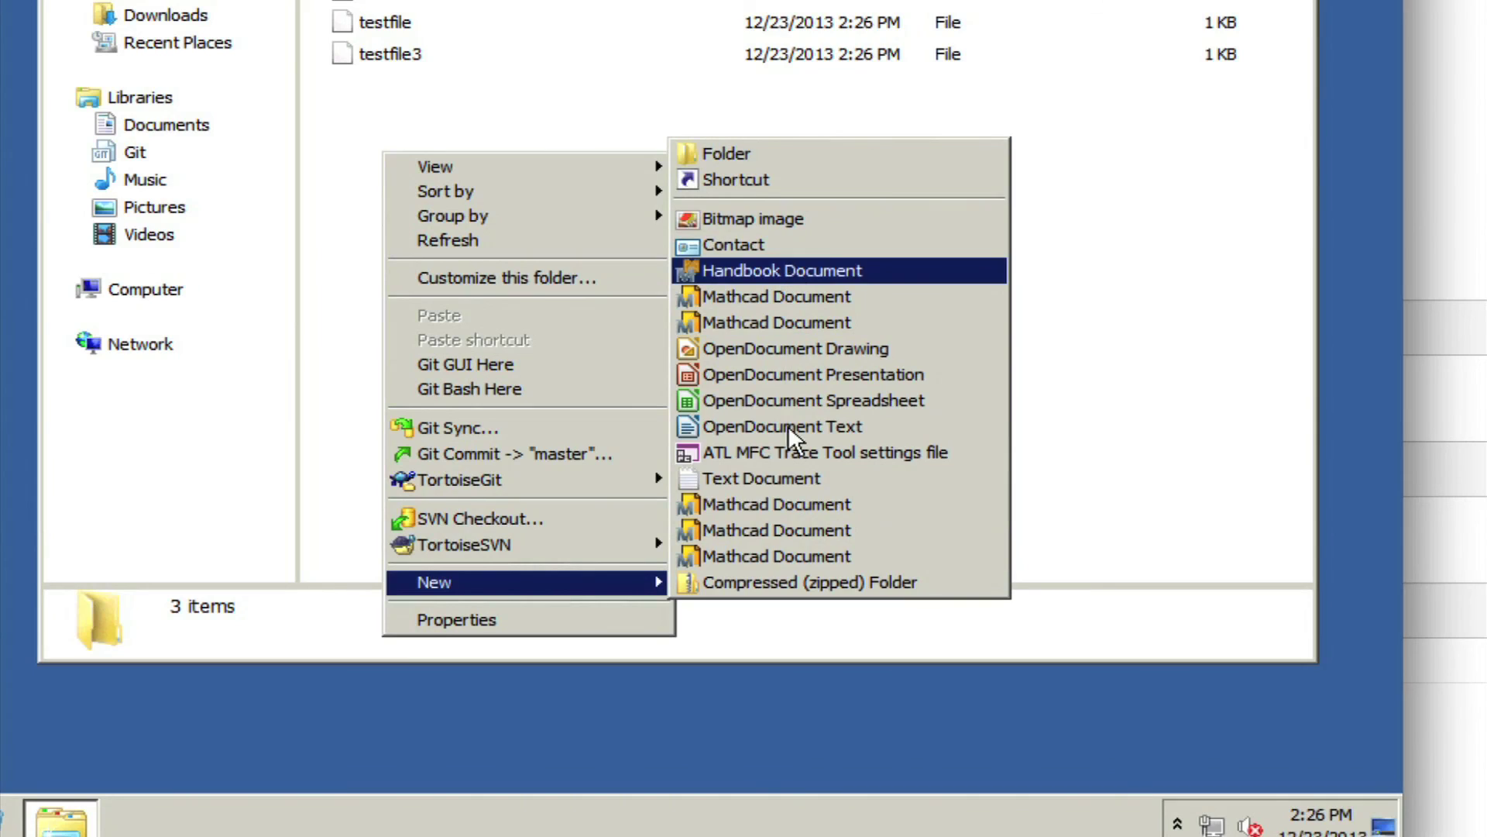
Create foo.c in democat-demogit holding the line // comments, saved through Notepad.
click(744, 479)
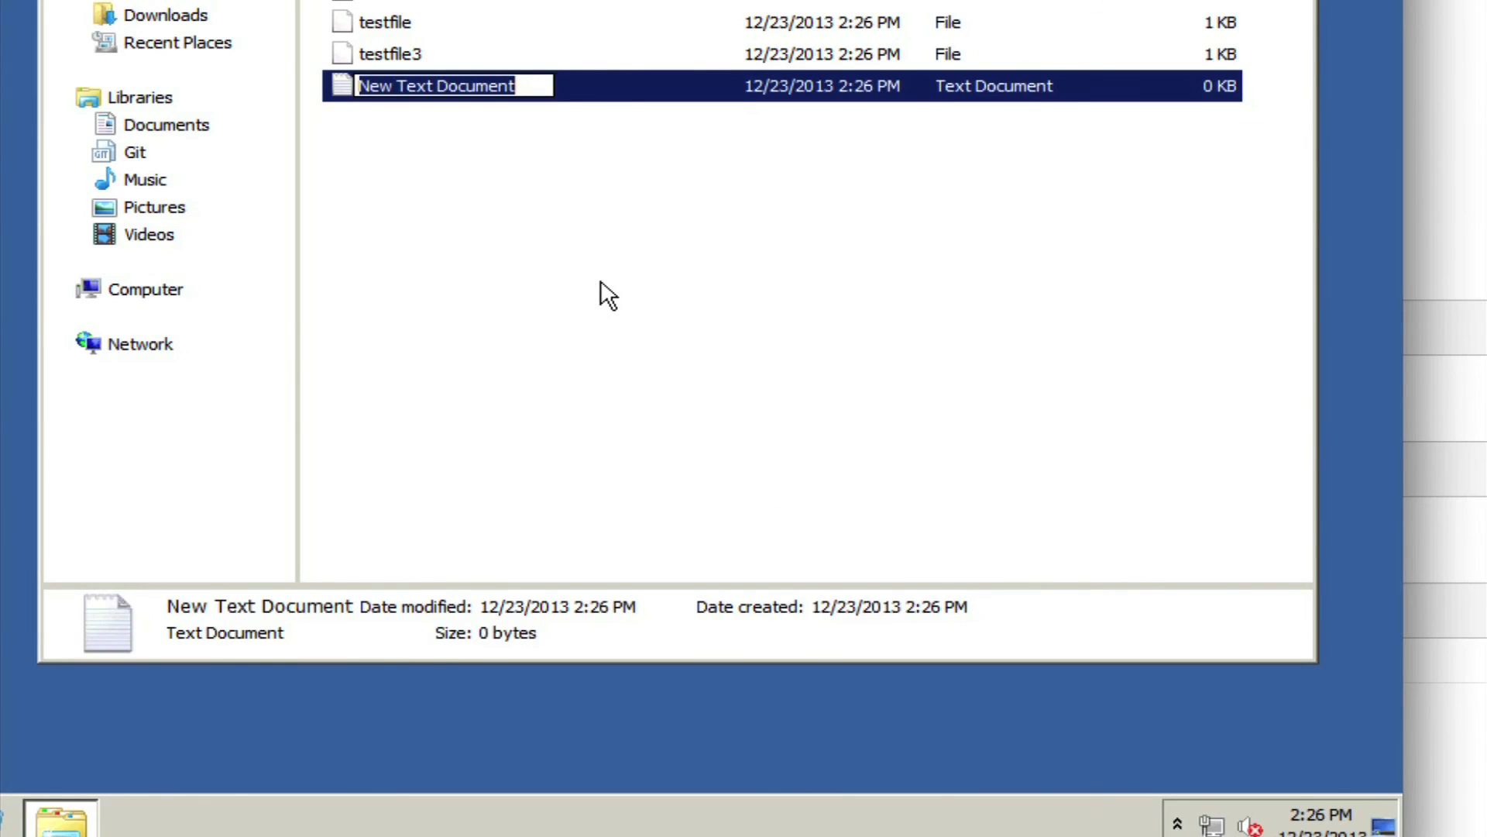
text(foo.c)
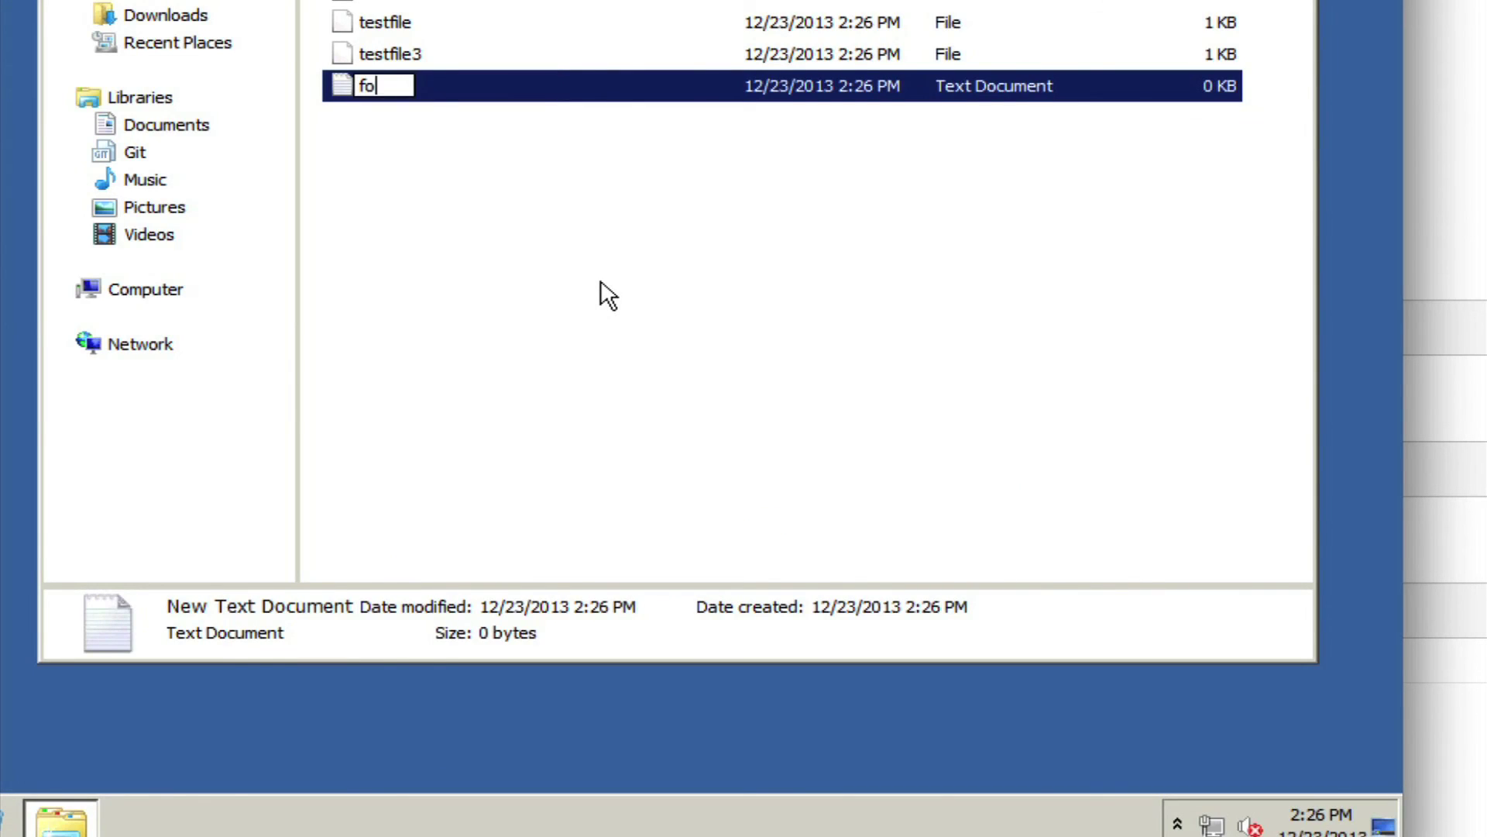
click(581, 206)
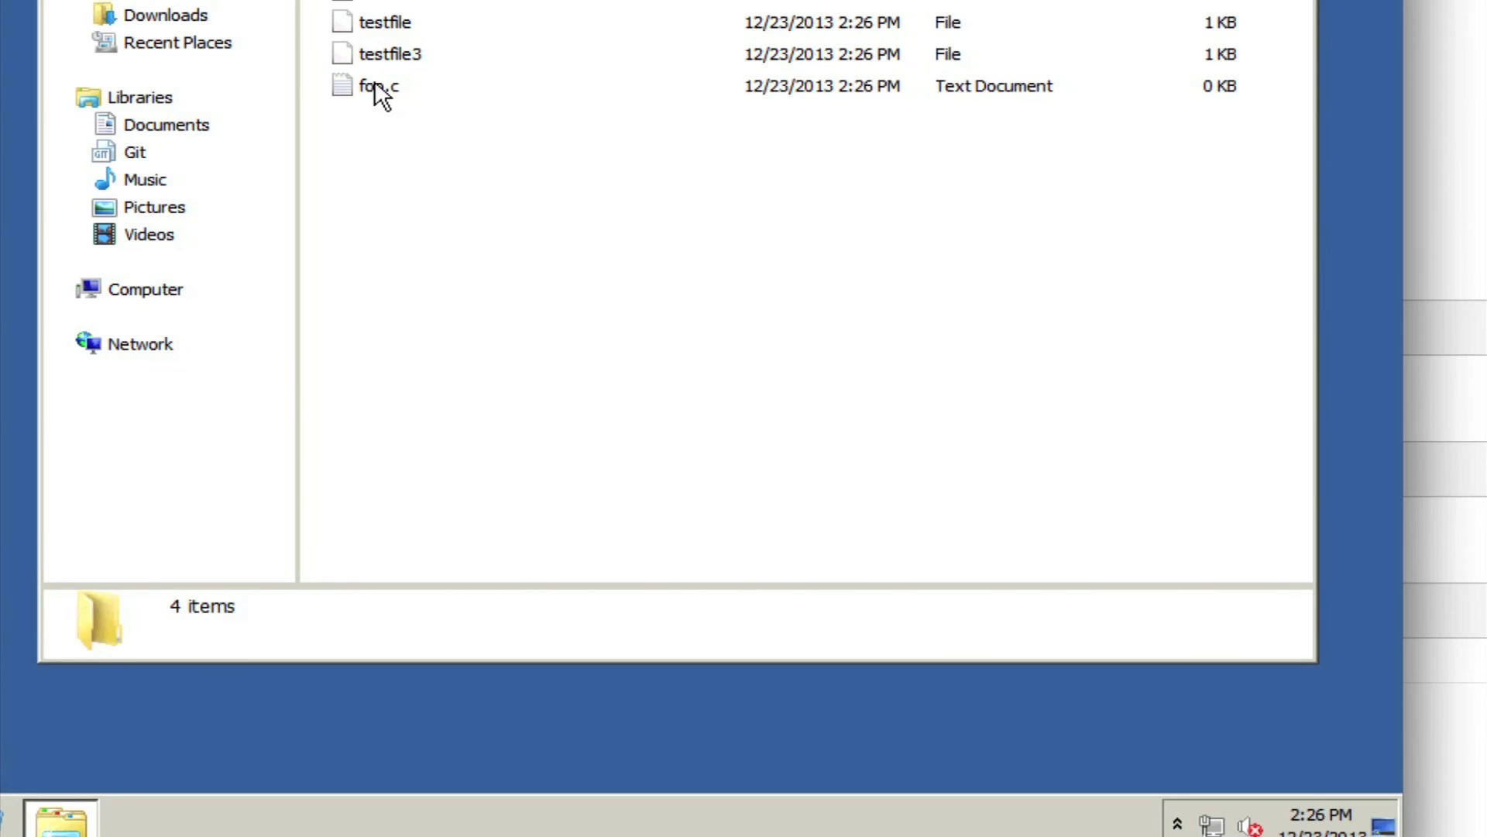
double_click(376, 86)
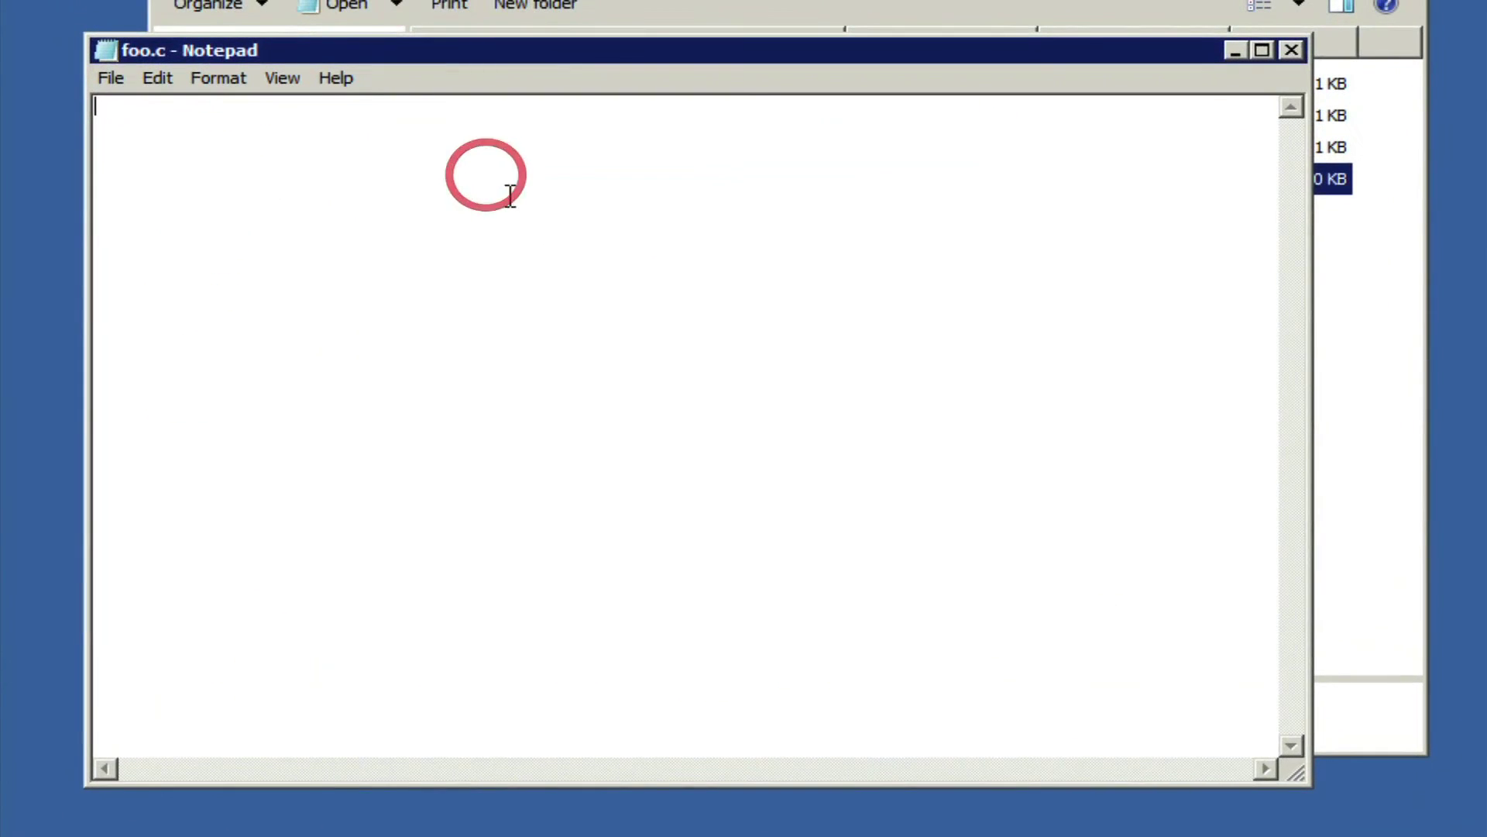
click(484, 212)
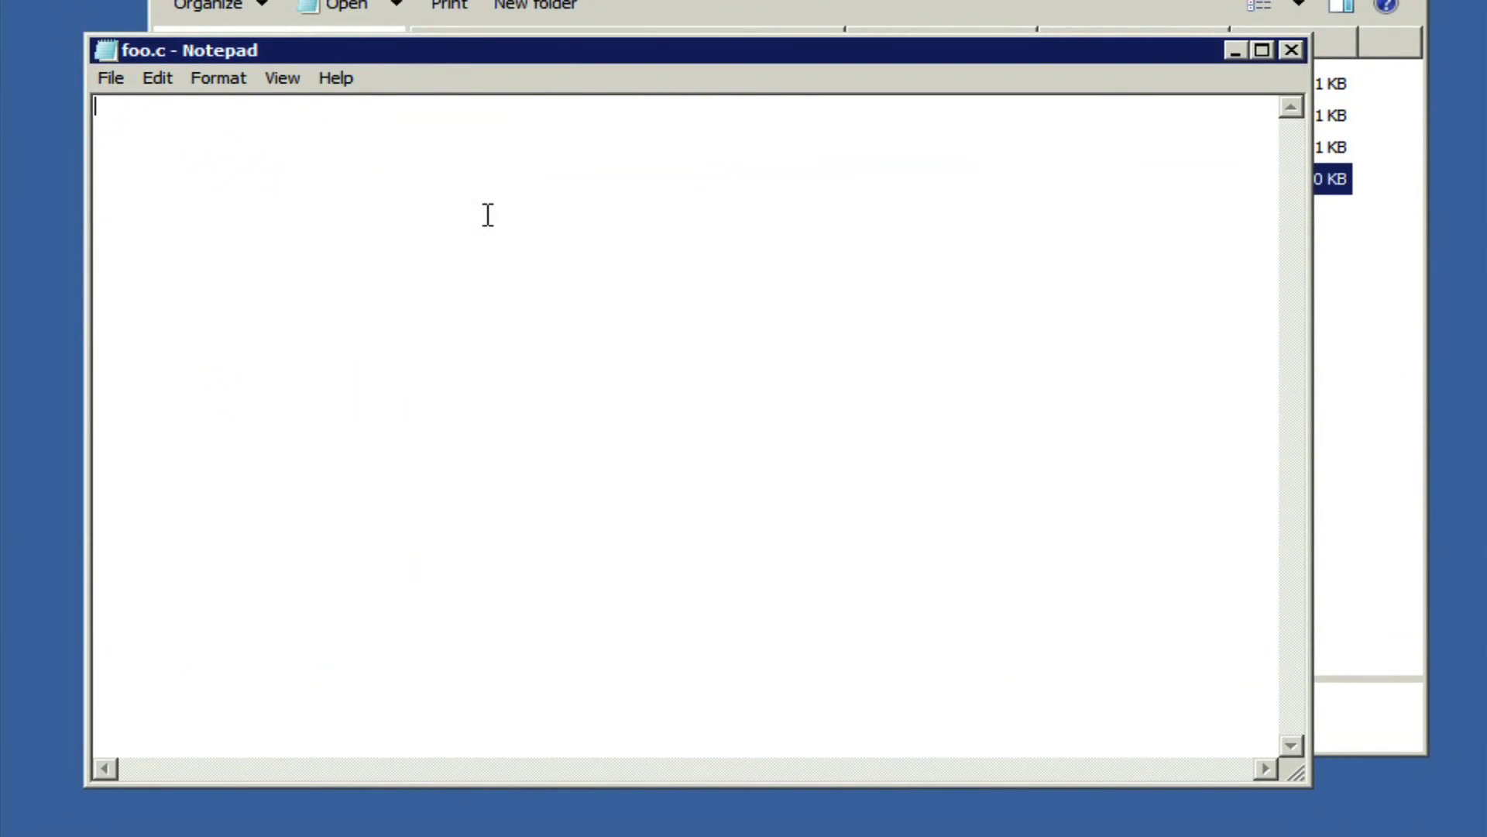
text(// comments)
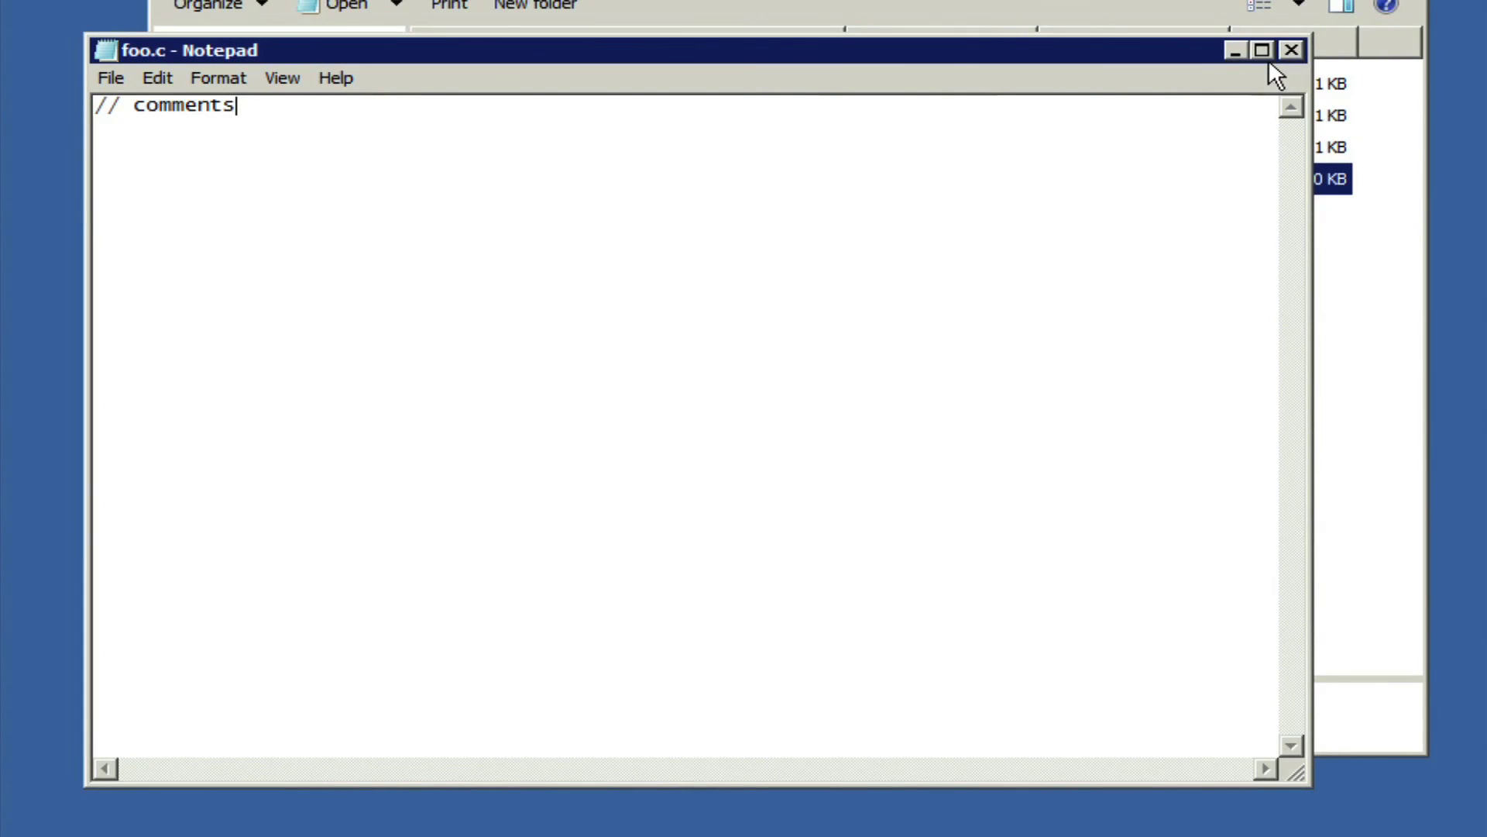
click(1292, 49)
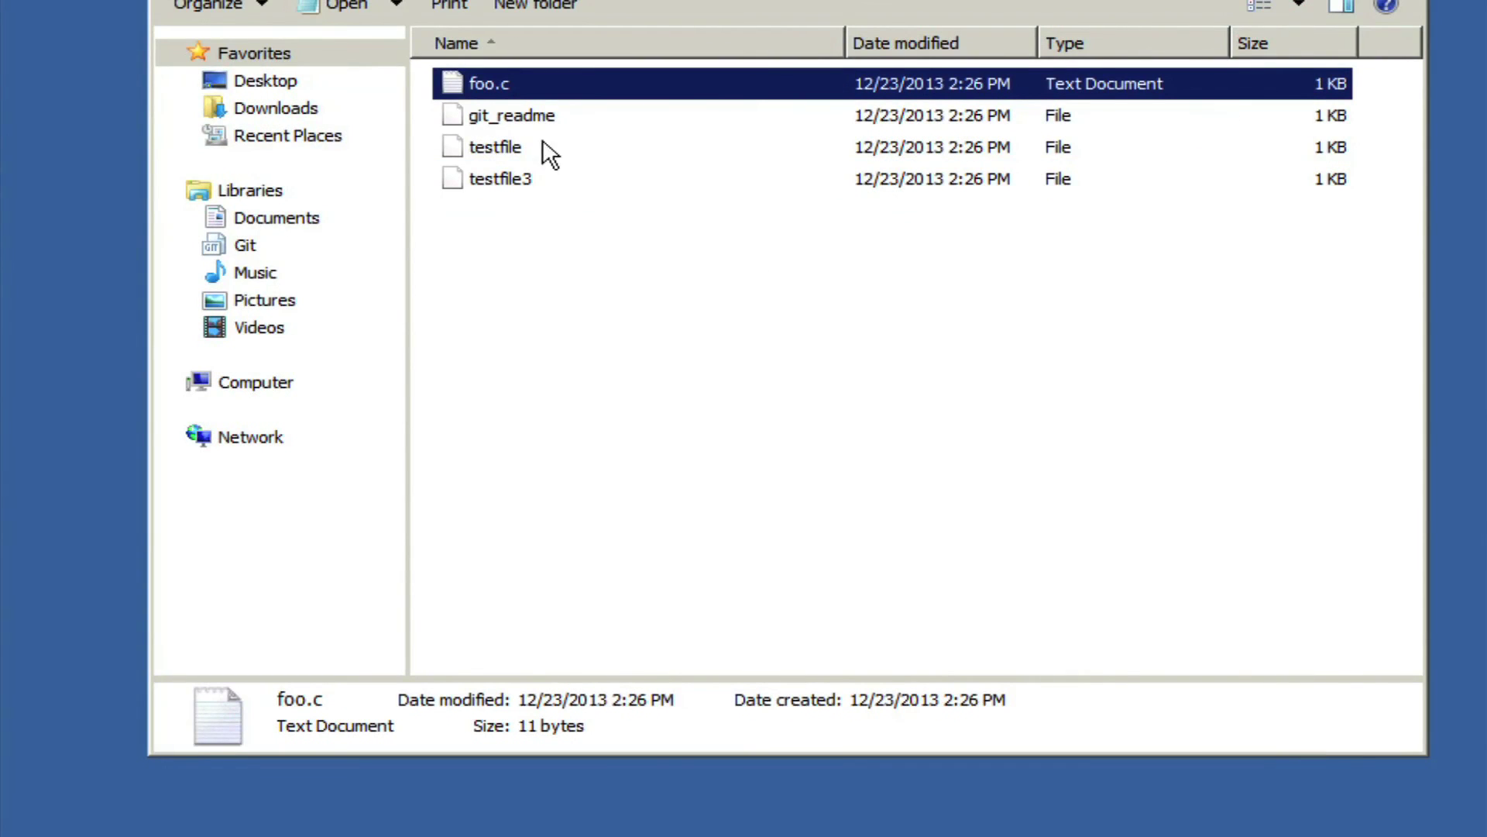
Add foo.c to version control with TortoiseGit Add, then proceed to Commit.
right_click(508, 88)
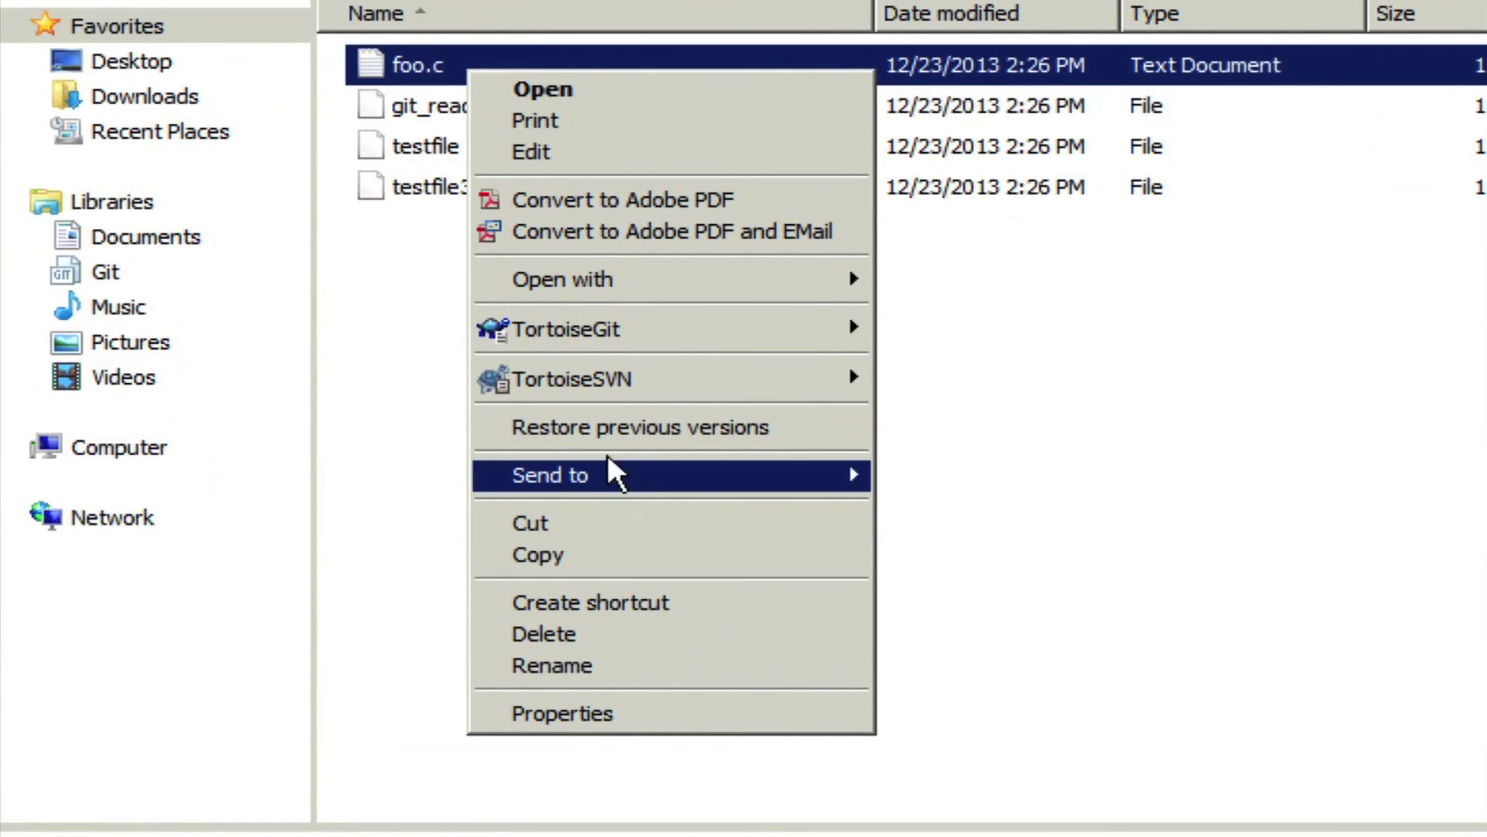
mouse_move(631, 347)
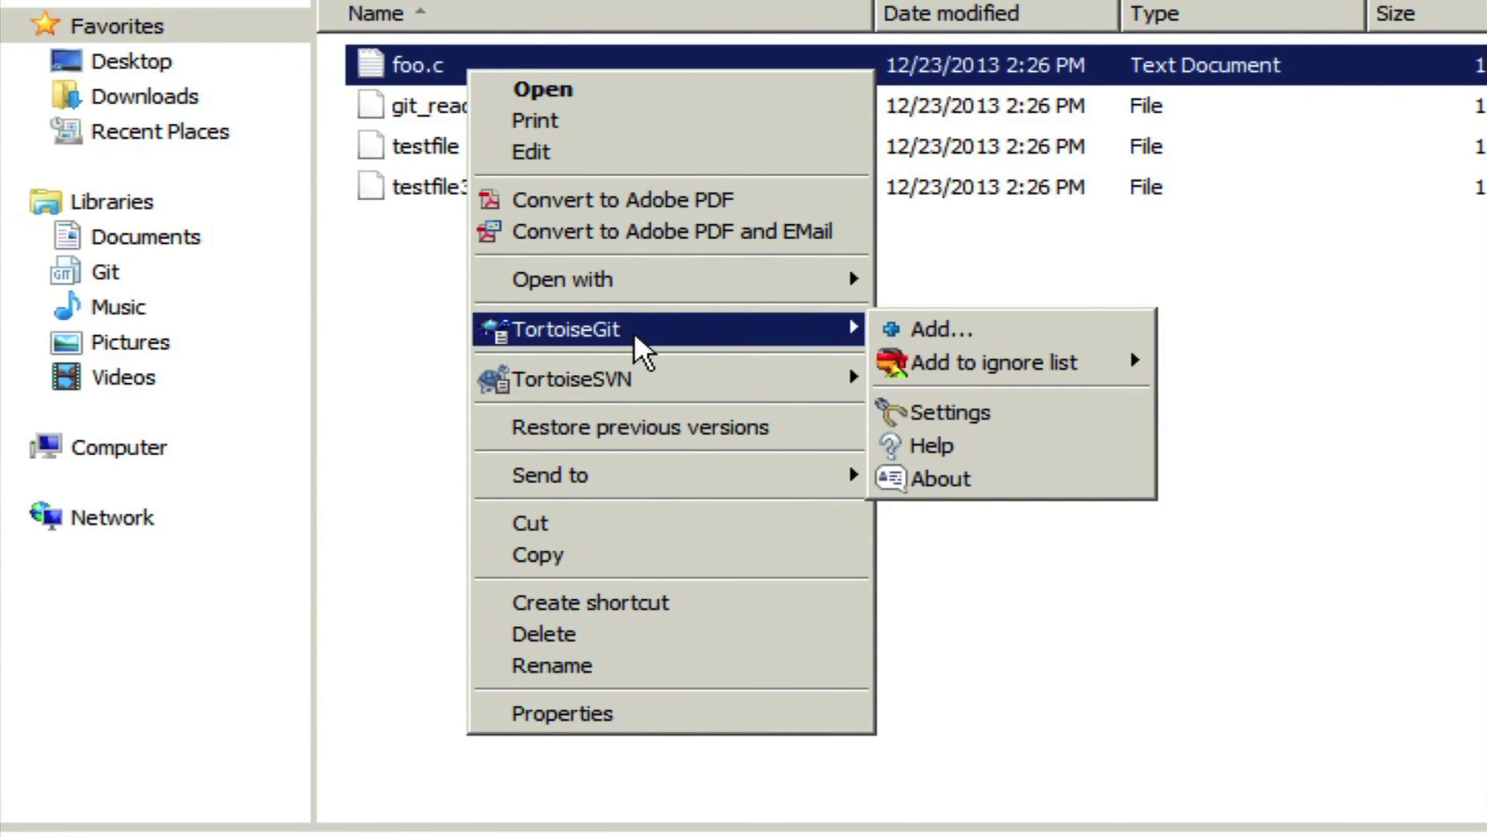
click(958, 333)
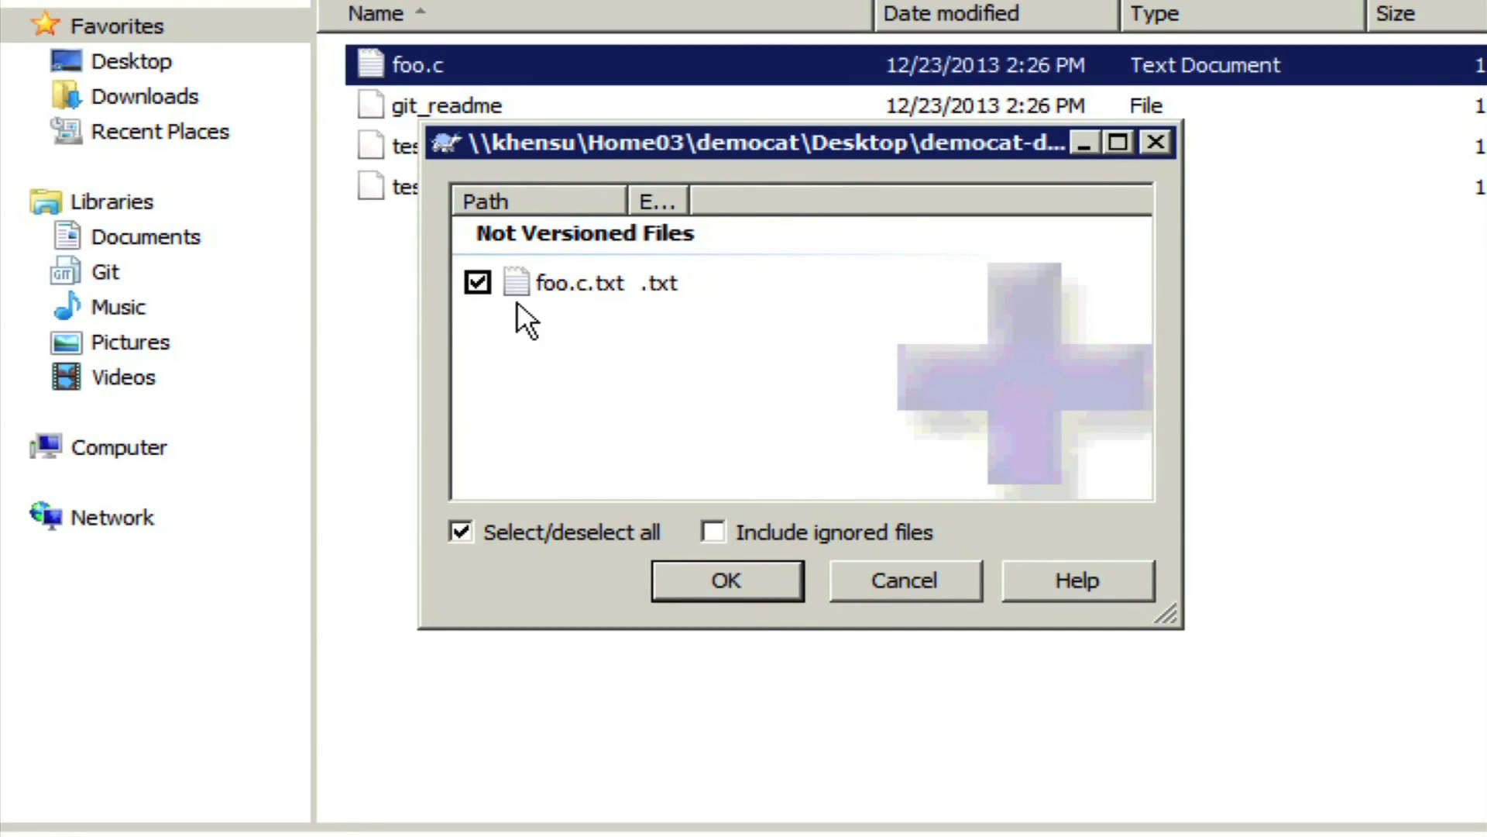
click(737, 578)
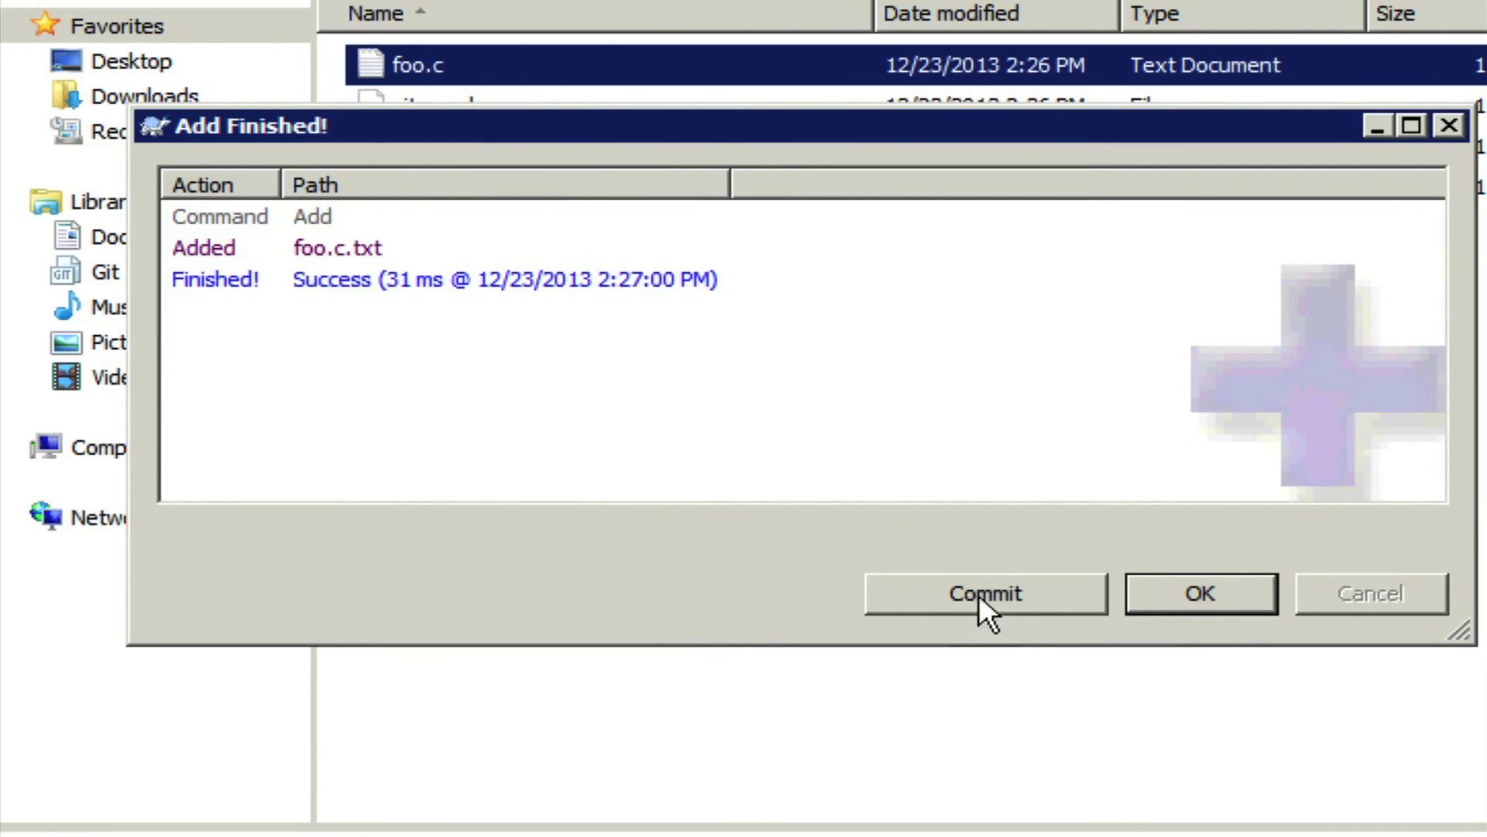
click(1000, 595)
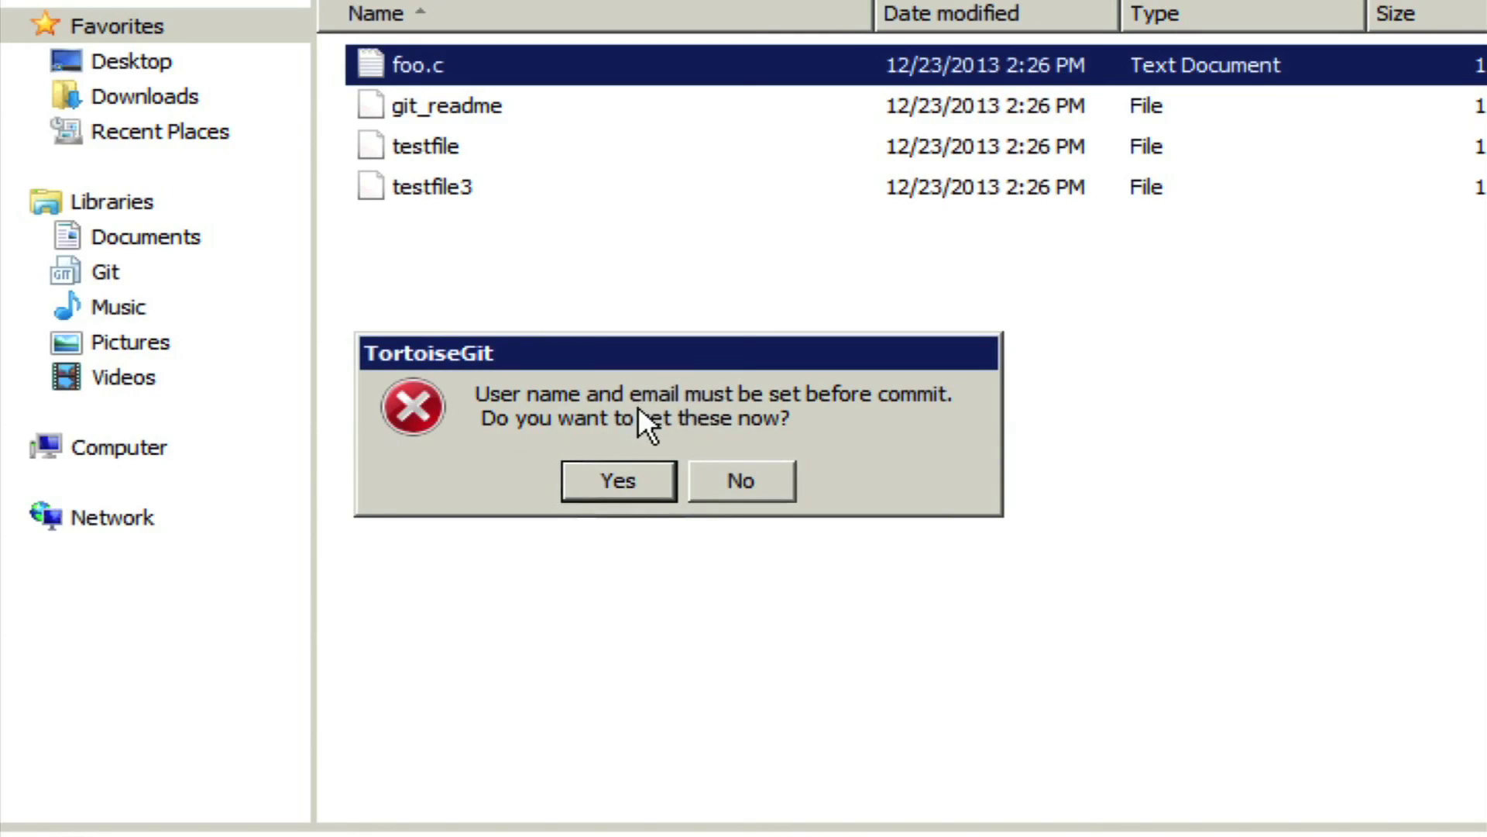
Enter the committer's name and e-mail address in TortoiseGit's Git settings.
click(619, 478)
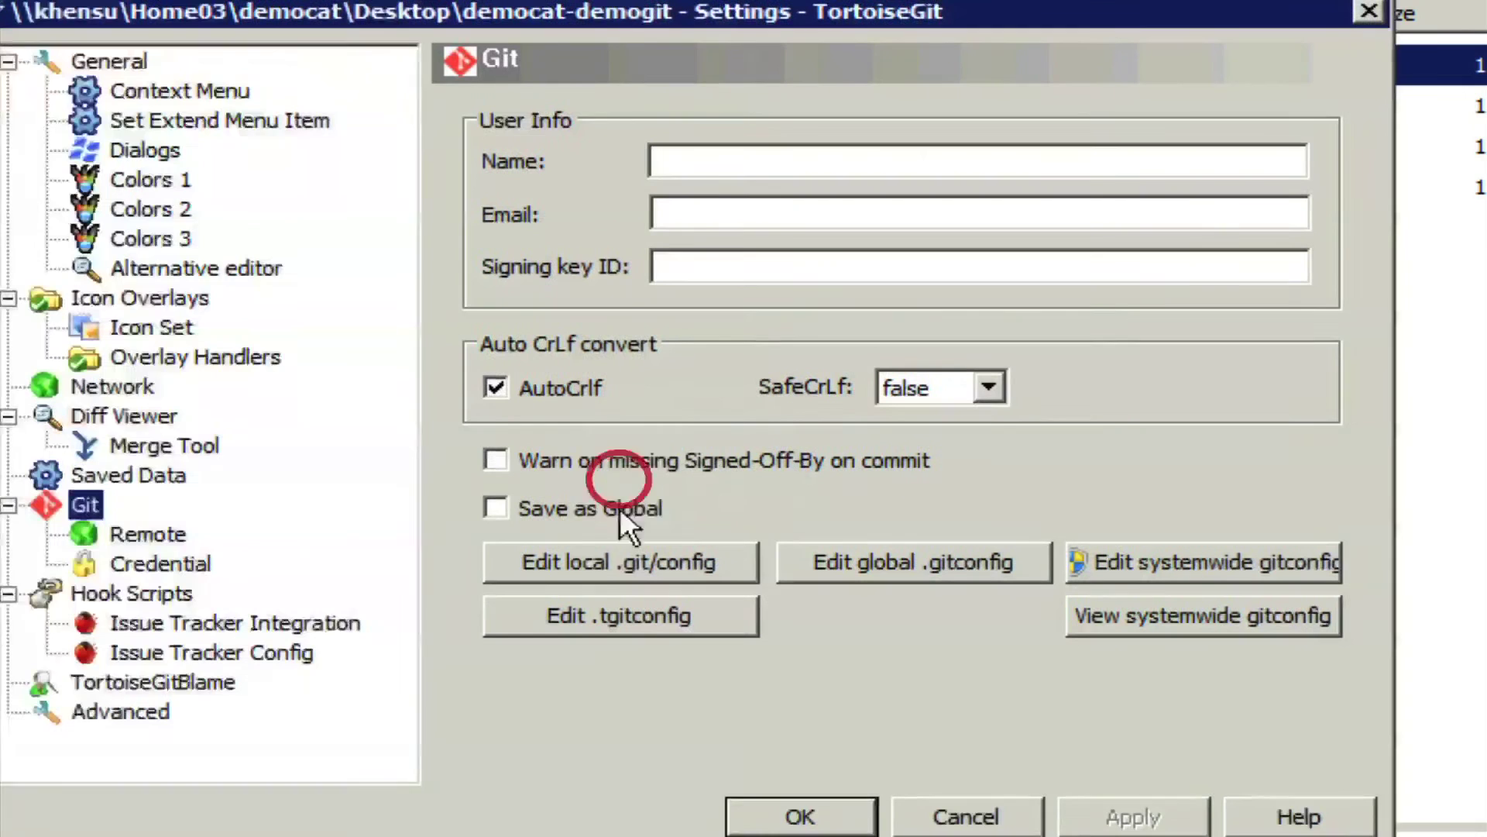
click(771, 172)
text(D)
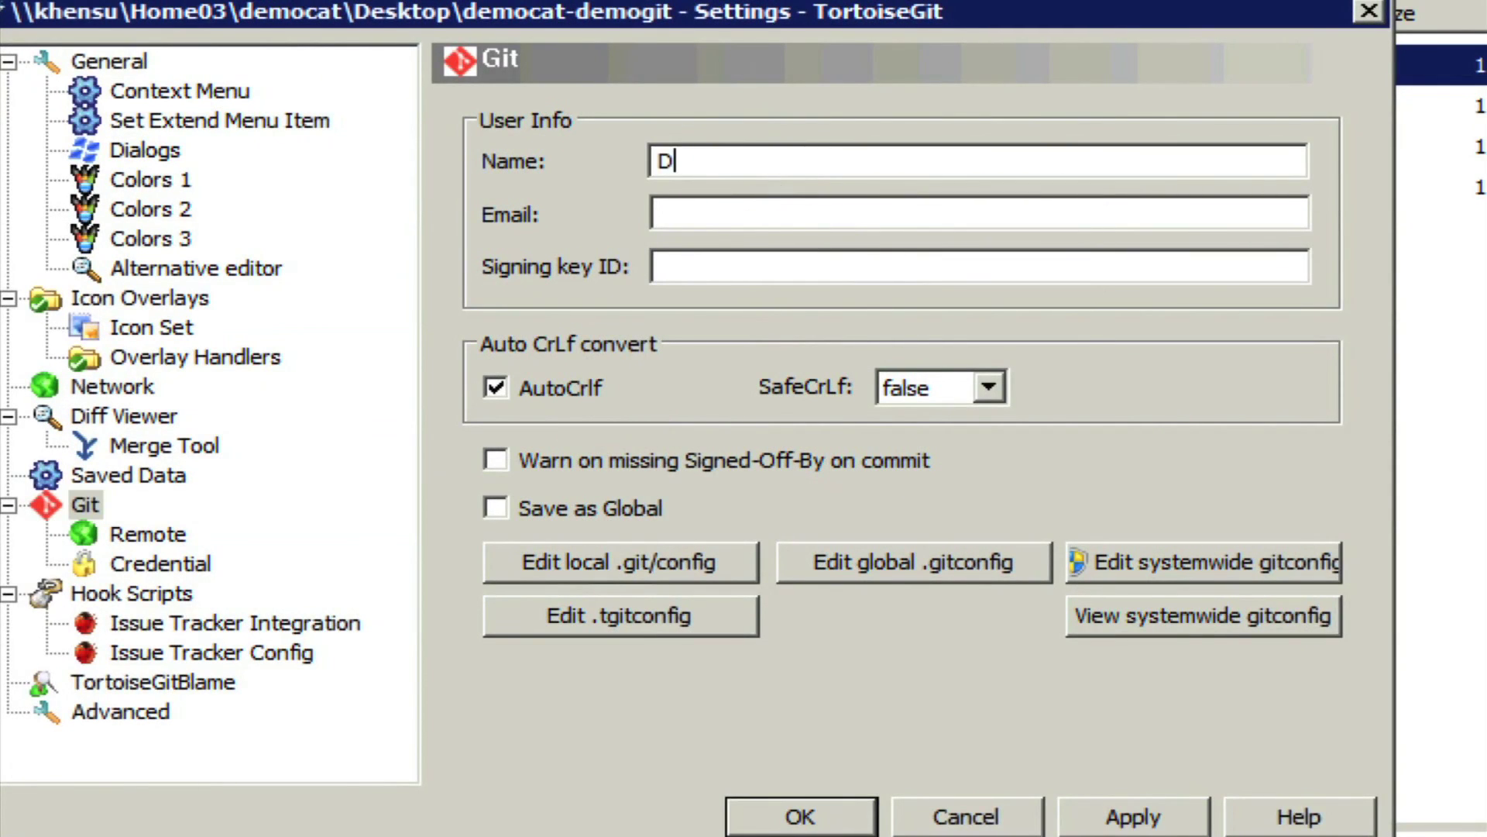
text(emo Time)
click(704, 207)
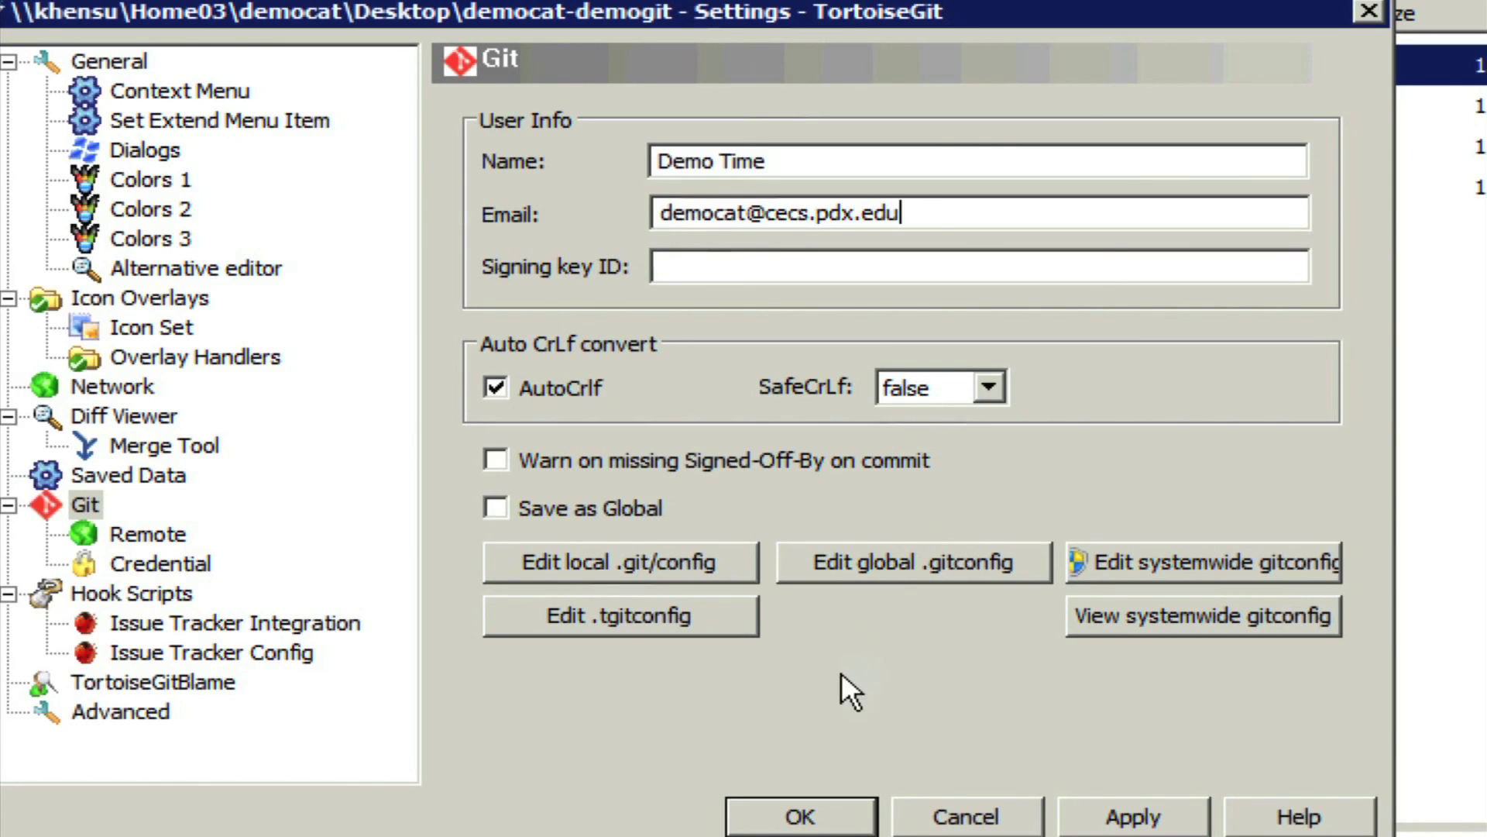
Save the user info and commit foo.c to master with message 'Add foo.c file'.
click(831, 819)
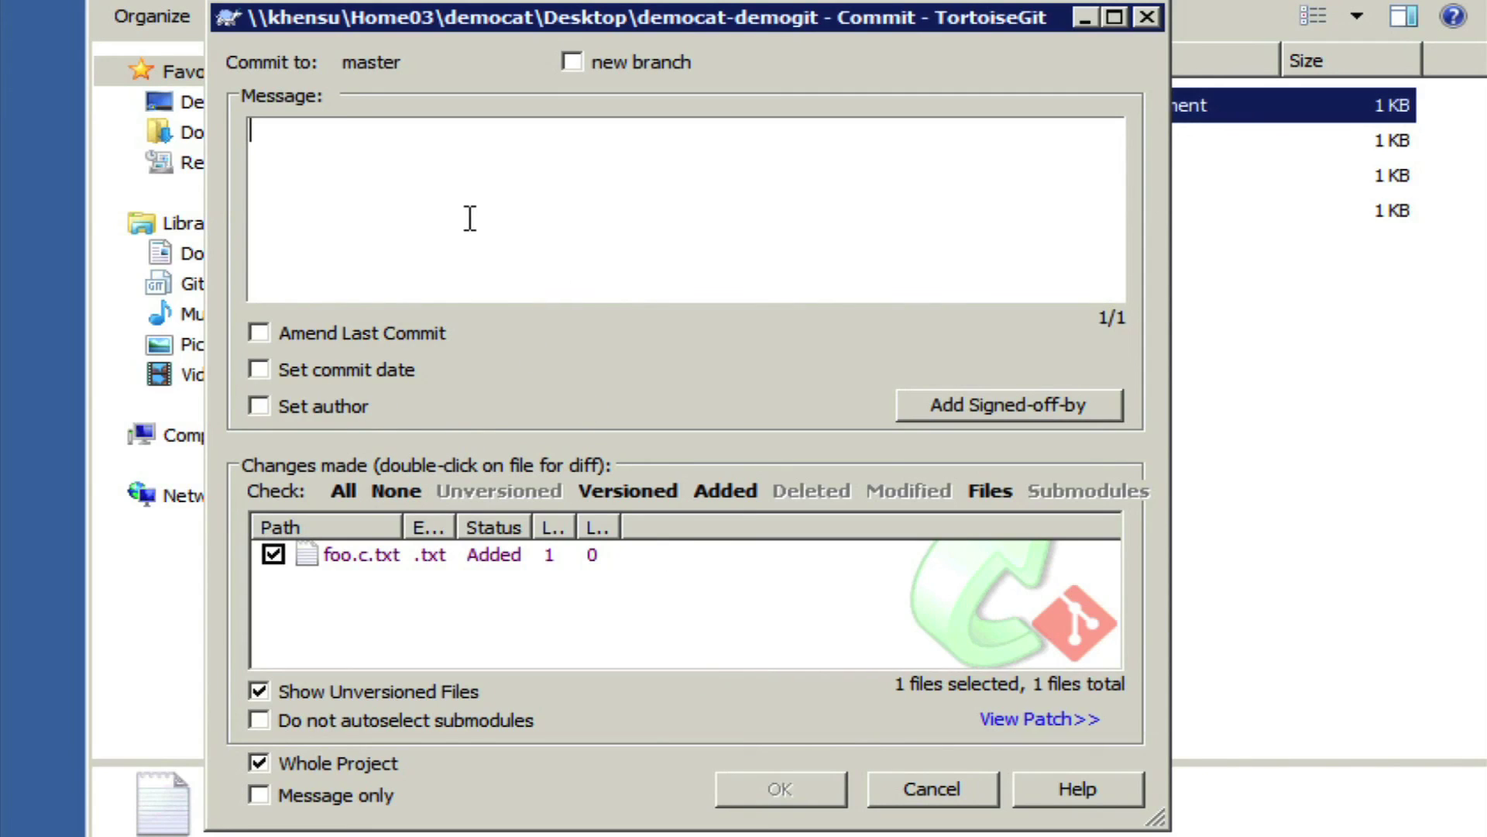
text(Add foo.c file)
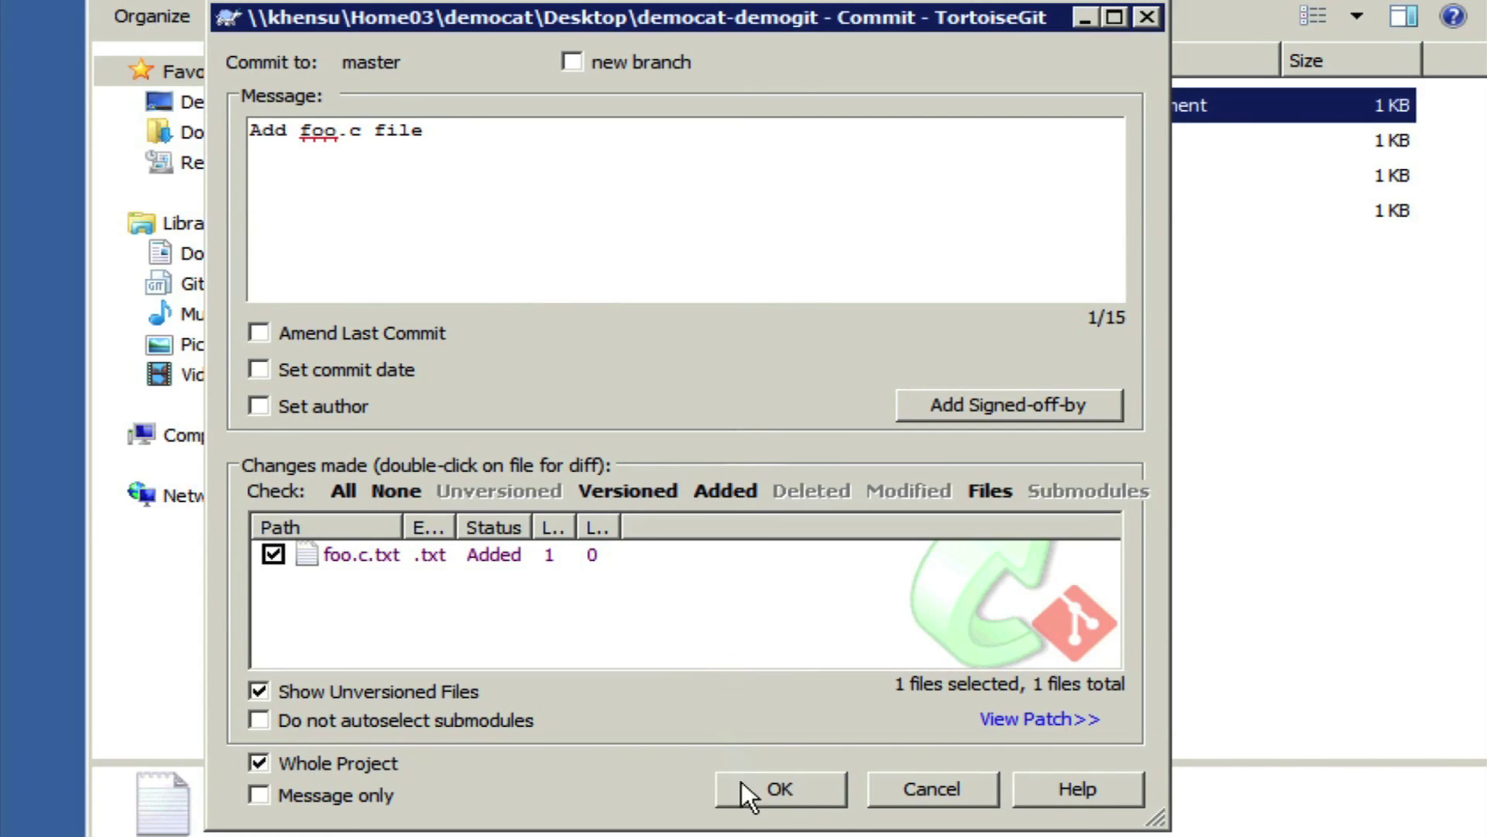
click(807, 784)
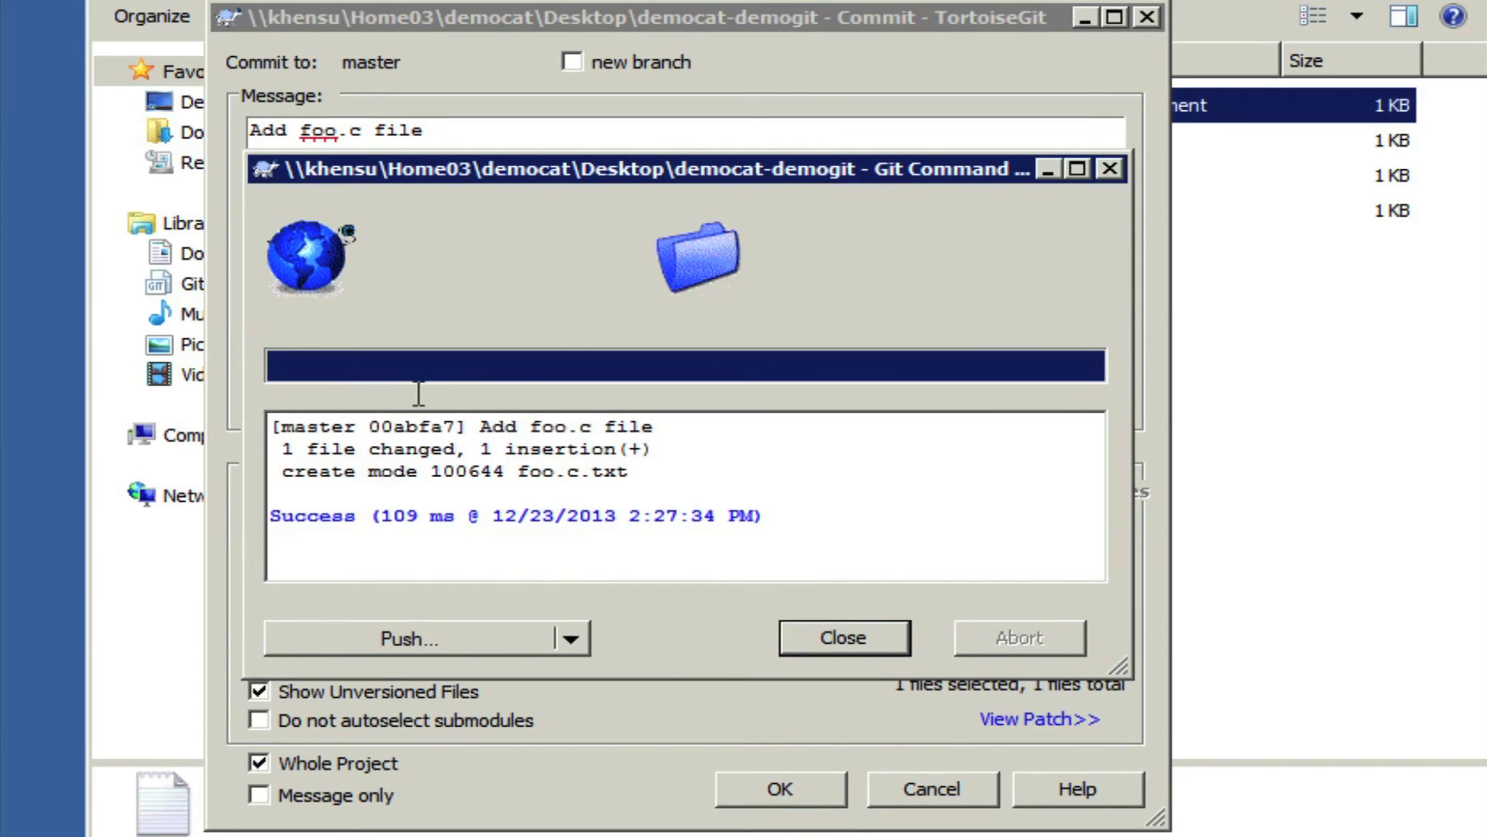